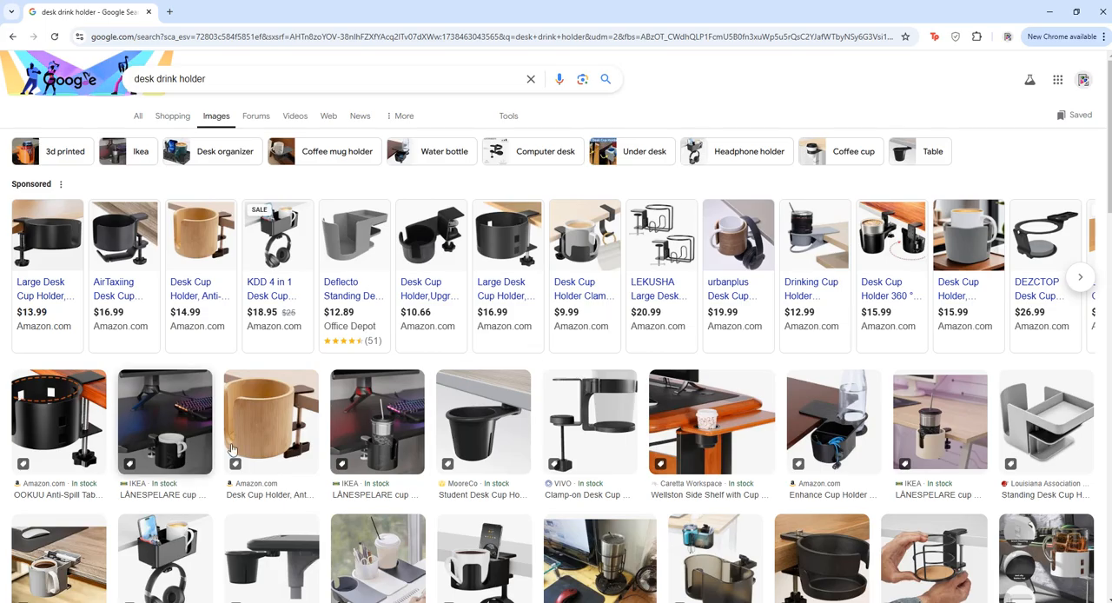
# Examine different desk drink holder designs in the image results, comparing clamp-on, clip-on, side-shelf and 3D-printed versions.
pyautogui.click(252, 399)
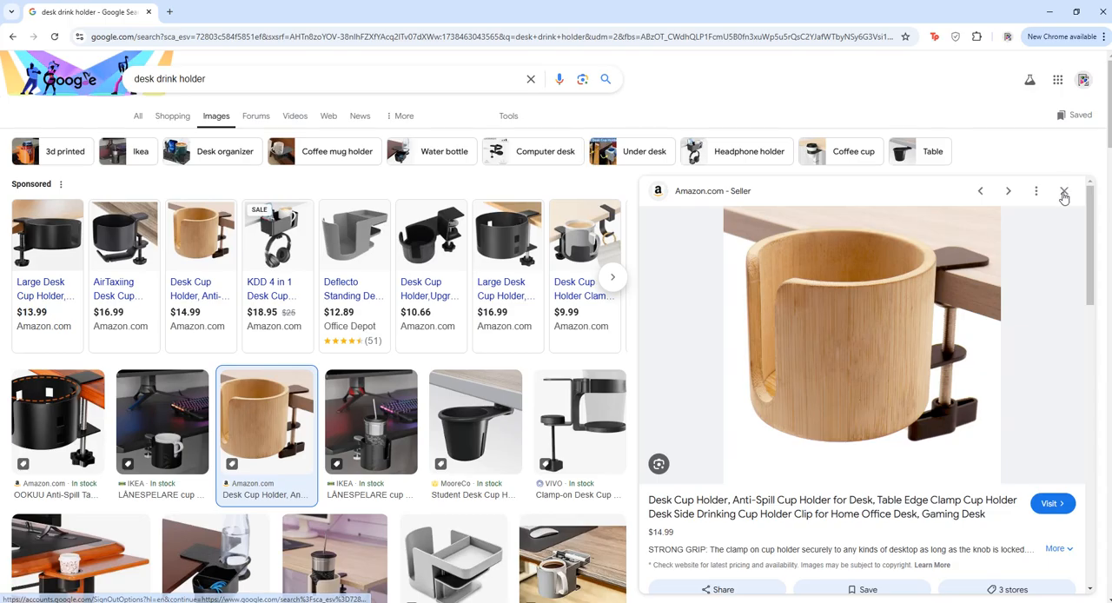
pyautogui.click(379, 431)
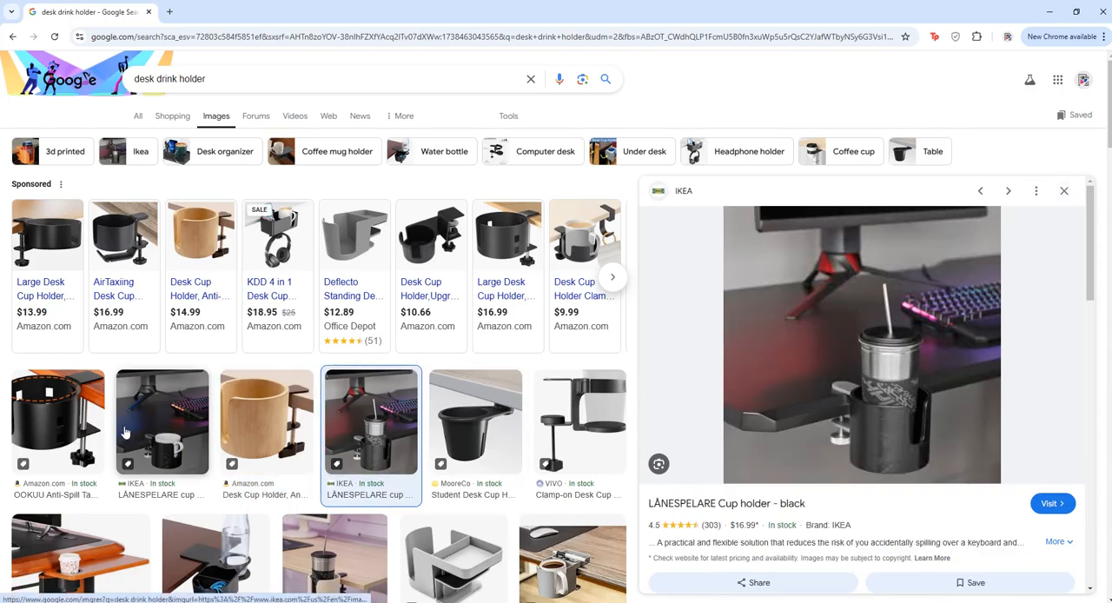
pyautogui.click(84, 455)
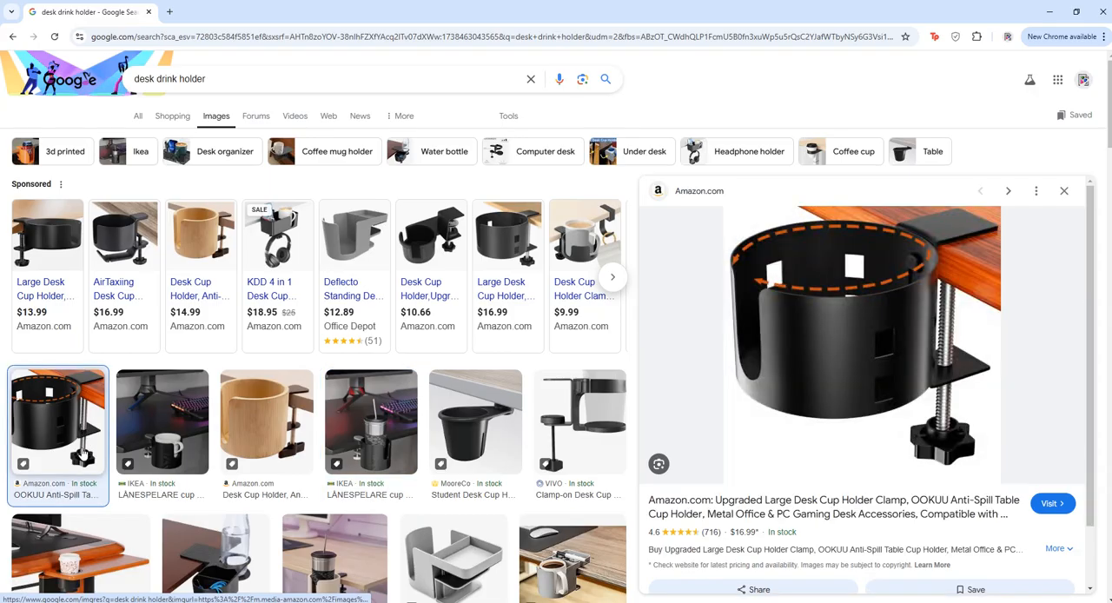
pyautogui.click(275, 428)
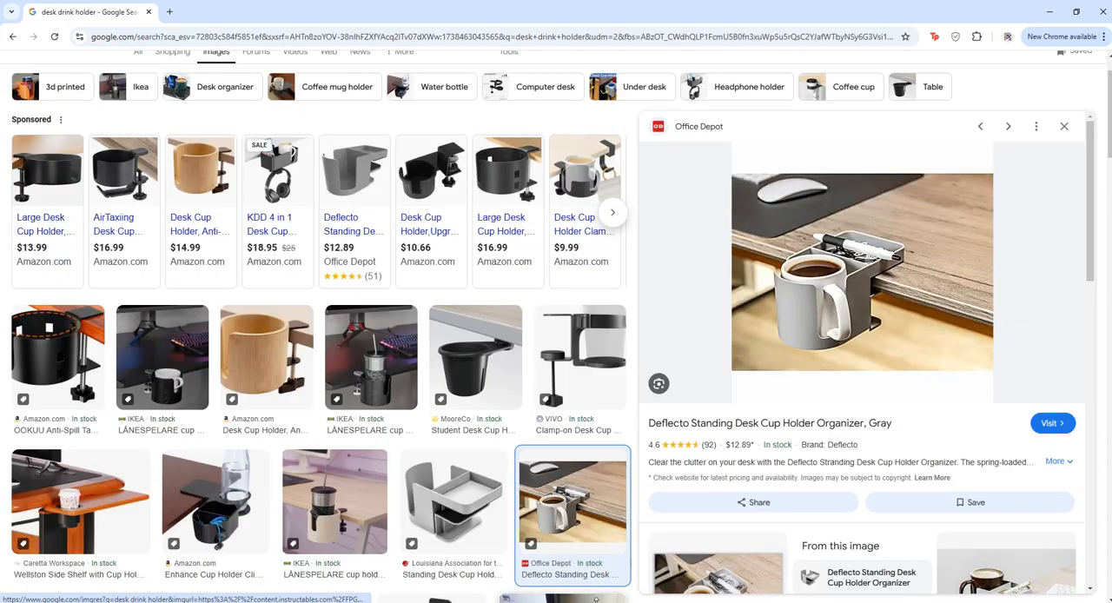
pyautogui.click(567, 581)
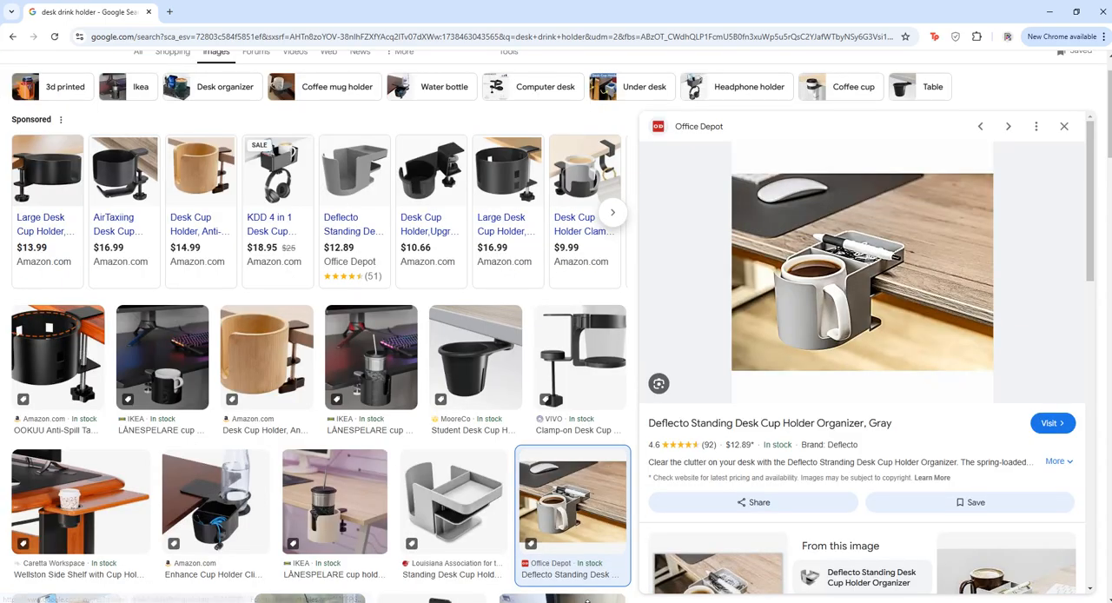
pyautogui.click(91, 513)
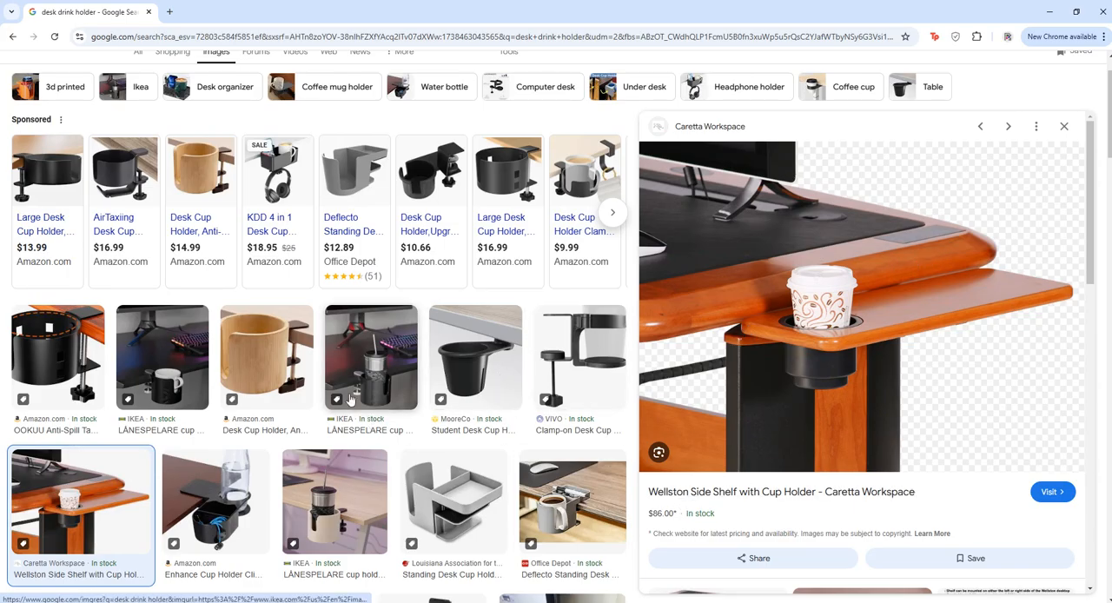
pyautogui.scroll(-2, 350, 399)
pyautogui.click(420, 424)
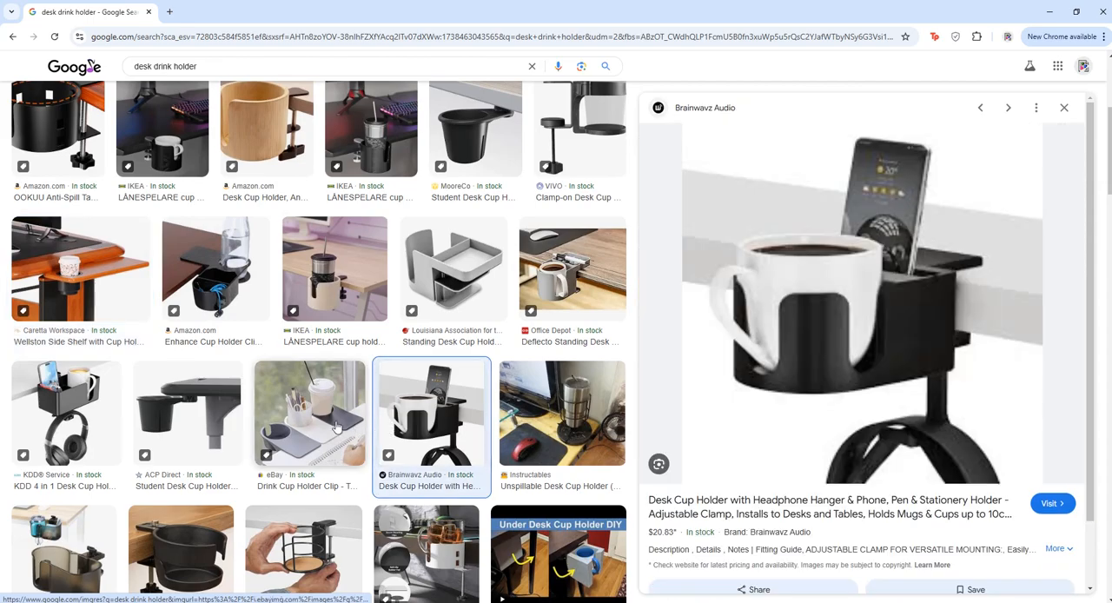
pyautogui.click(311, 426)
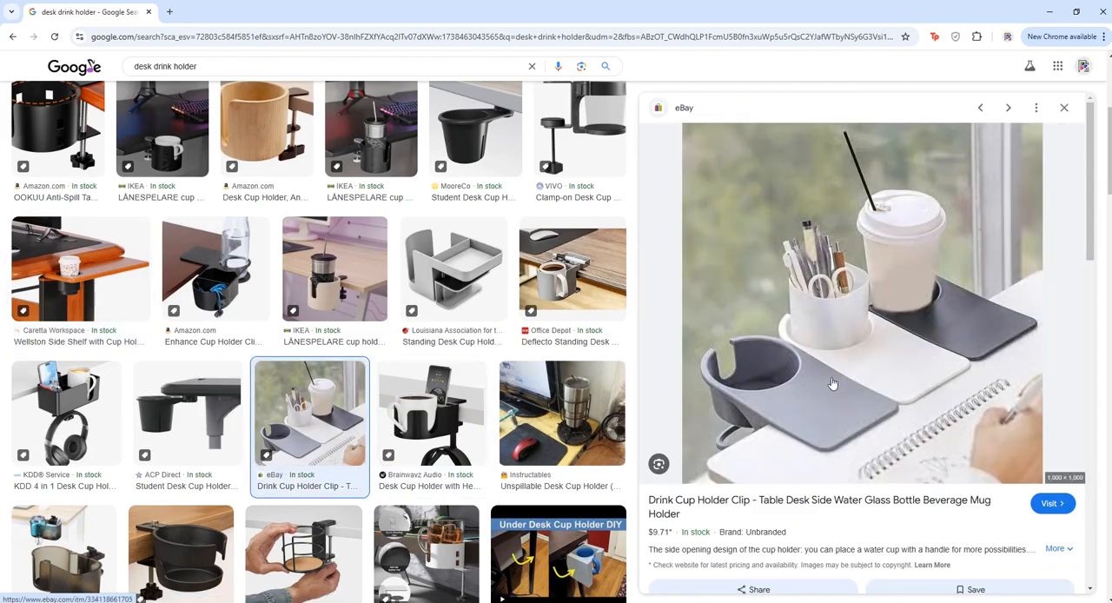
pyautogui.click(347, 278)
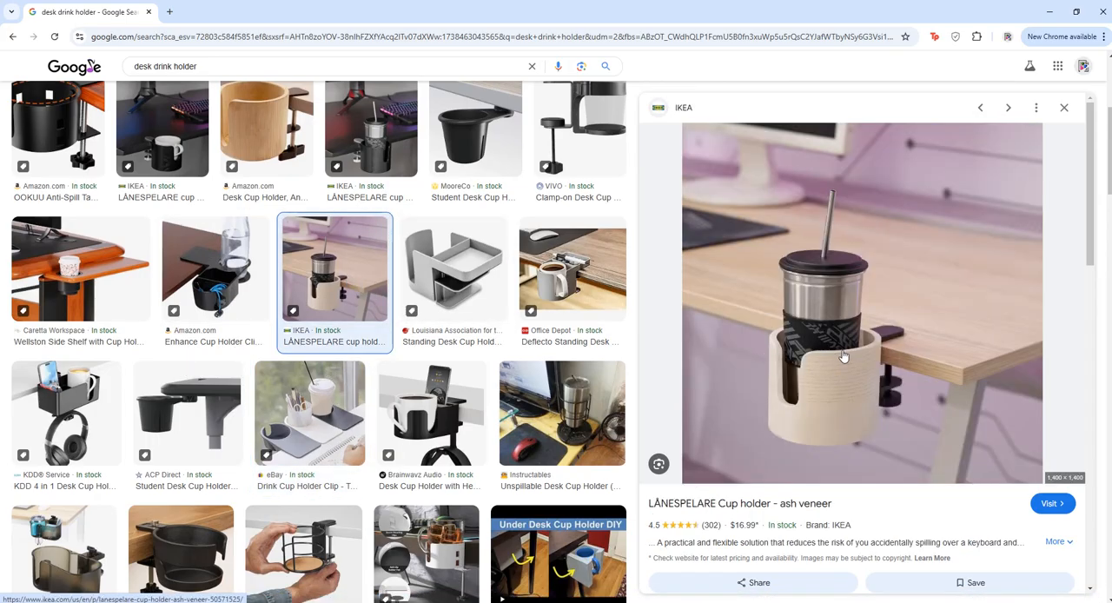
pyautogui.scroll(3, 516, 390)
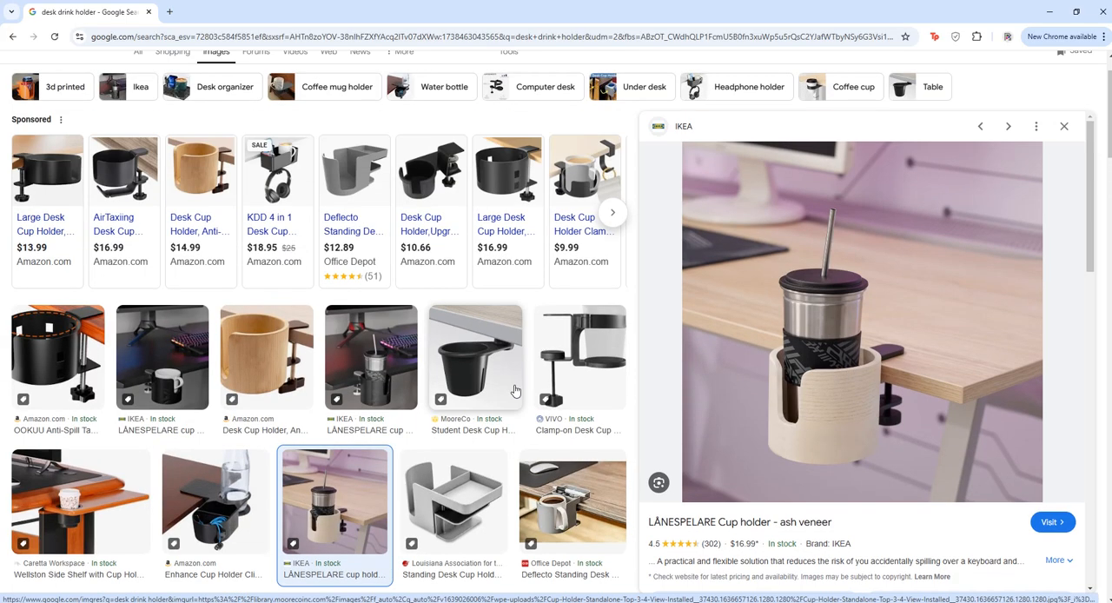
pyautogui.scroll(-5, 515, 390)
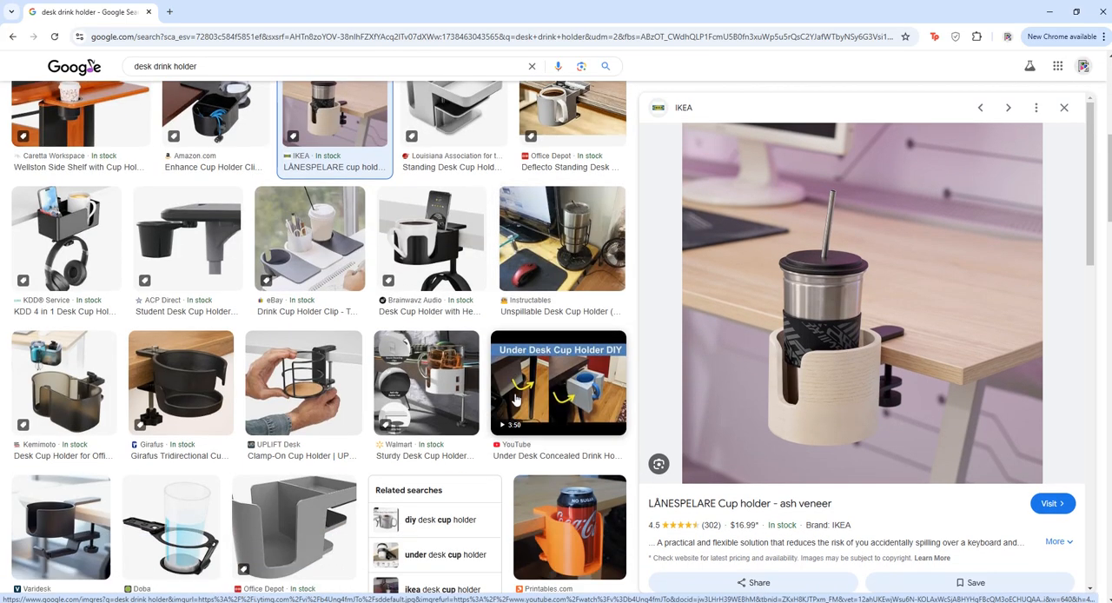
pyautogui.click(570, 527)
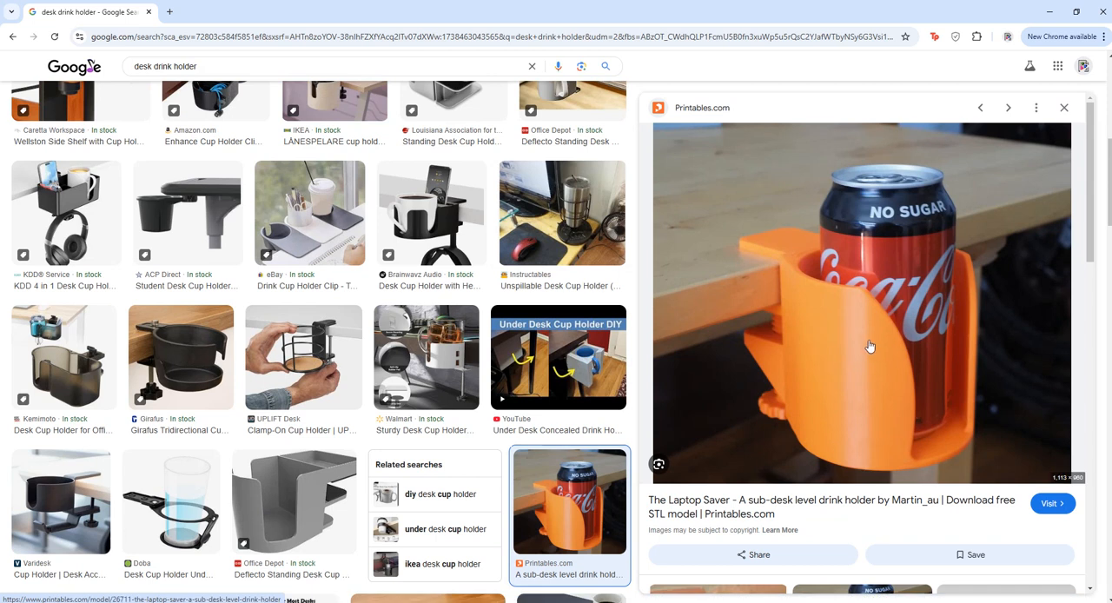
pyautogui.scroll(3, 499, 410)
pyautogui.scroll(3, 499, 410)
pyautogui.click(500, 410)
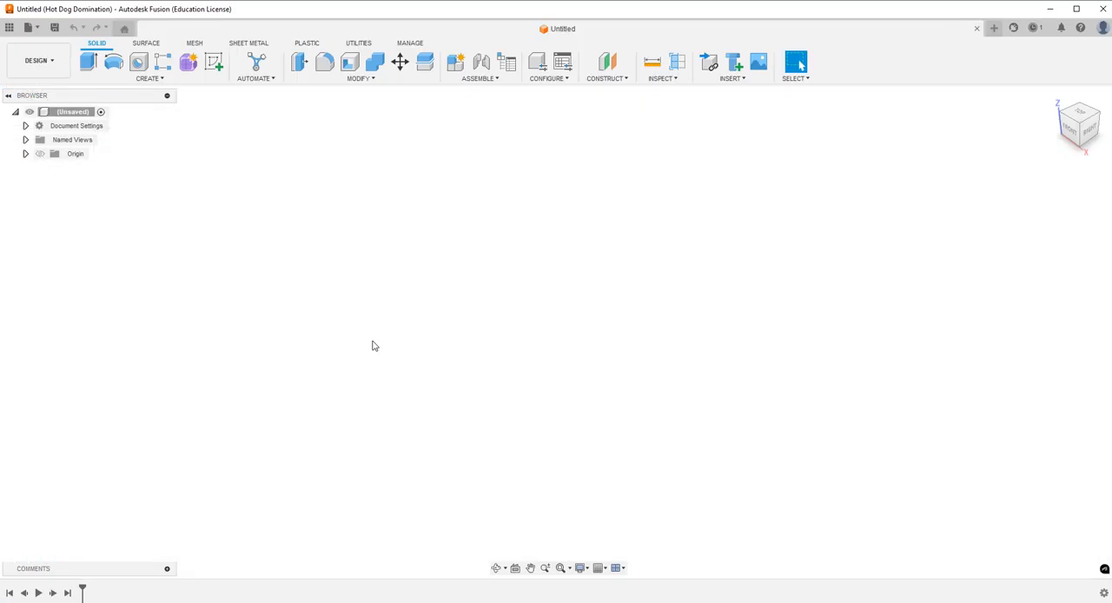
pyautogui.click(8, 27)
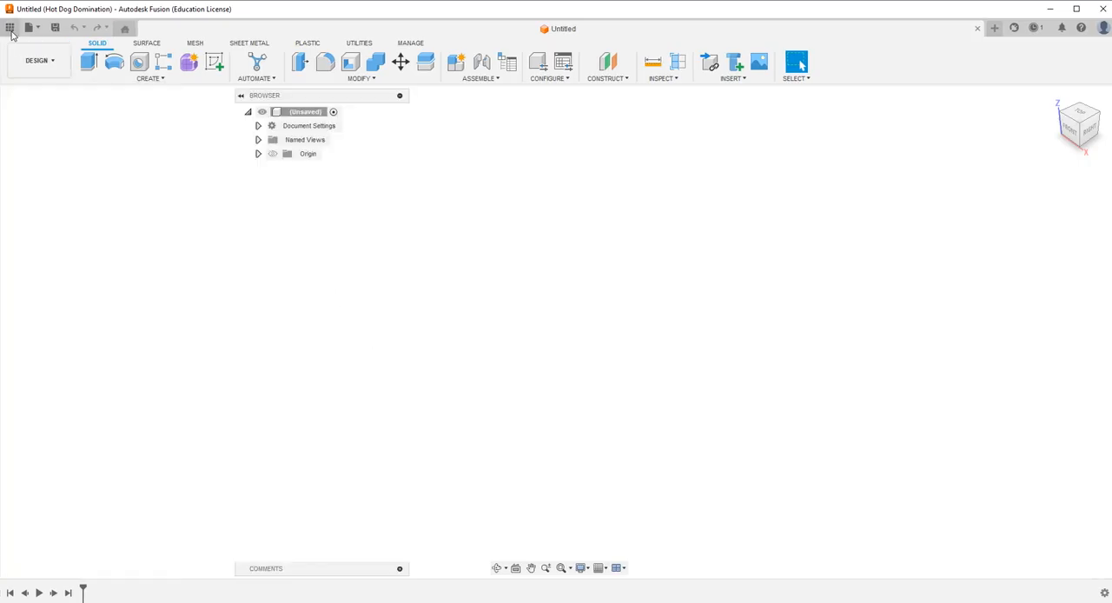
pyautogui.click(224, 28)
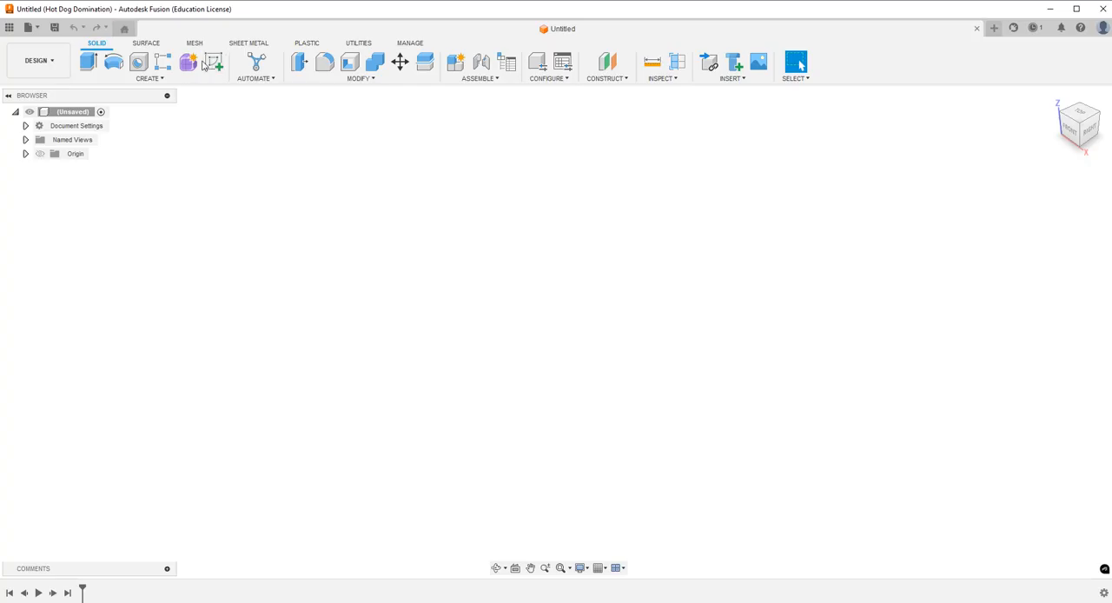
# Start a sketch on the horizontal XY plane and draw a circle centred on the origin.
pyautogui.click(206, 70)
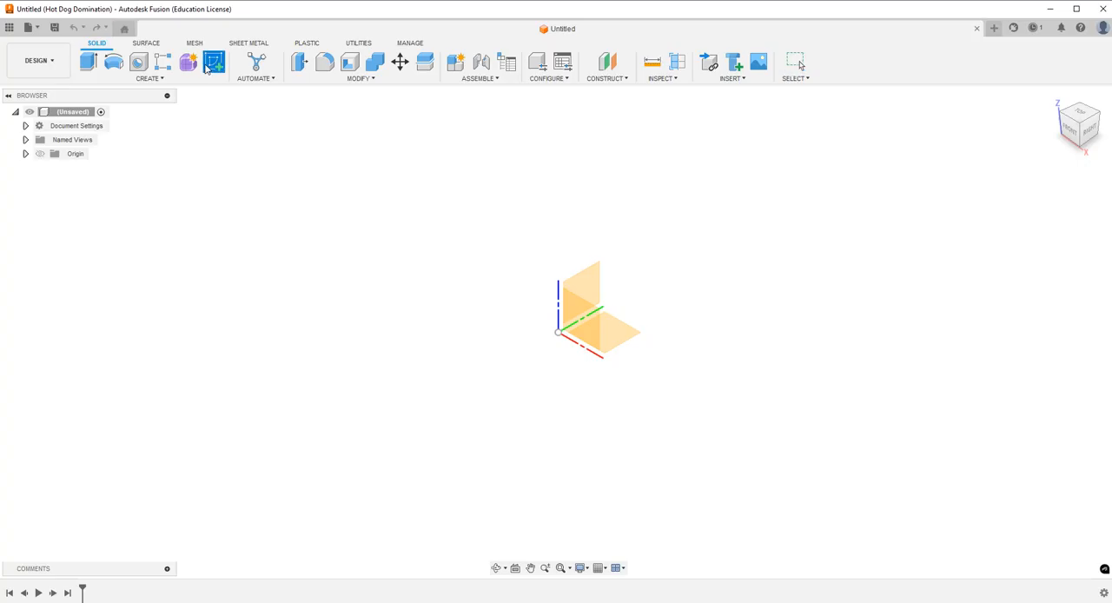
pyautogui.click(632, 327)
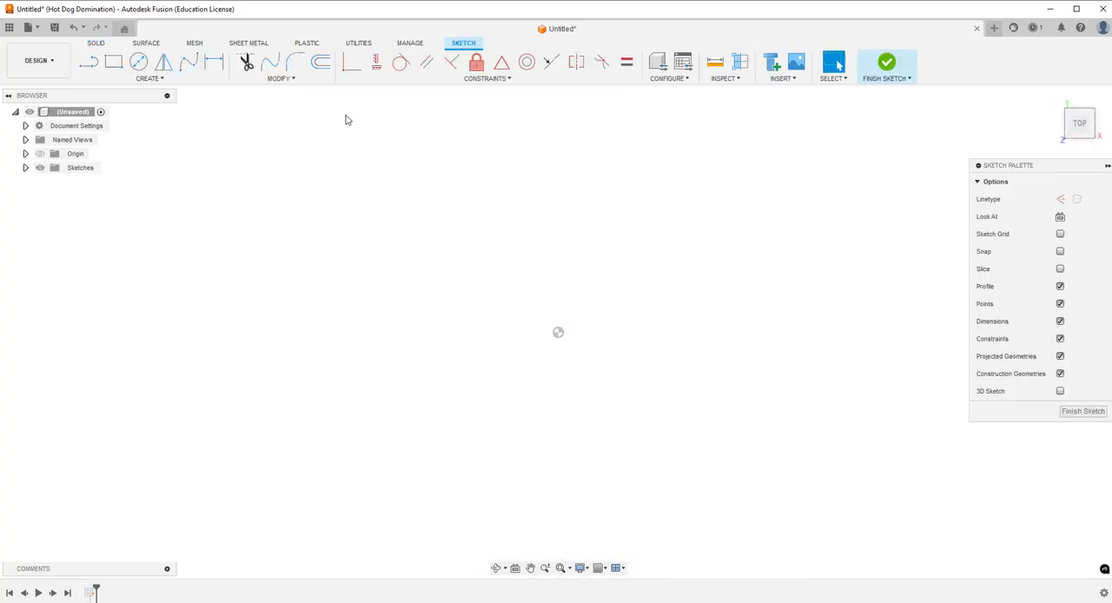
pyautogui.click(142, 64)
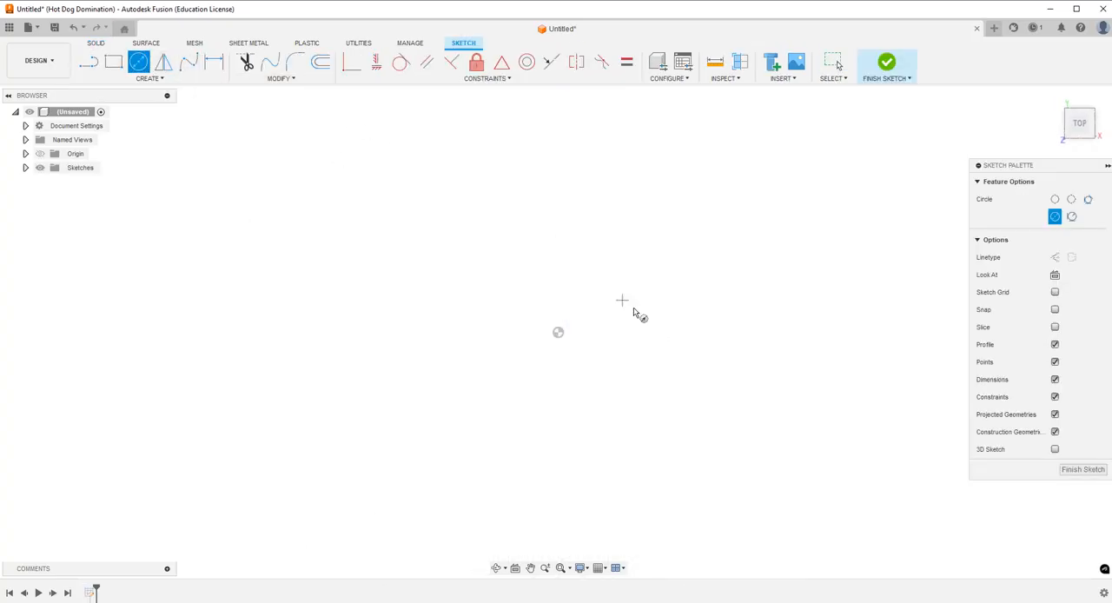
pyautogui.click(558, 332)
pyautogui.click(624, 238)
# Dimension the circle's diameter to 4 in.
pyautogui.click(214, 62)
pyautogui.click(655, 397)
pyautogui.click(720, 452)
pyautogui.write('3.75')
pyautogui.press('BackSpace')
pyautogui.press('BackSpace')
pyautogui.press('BackSpace')
pyautogui.press('BackSpace')
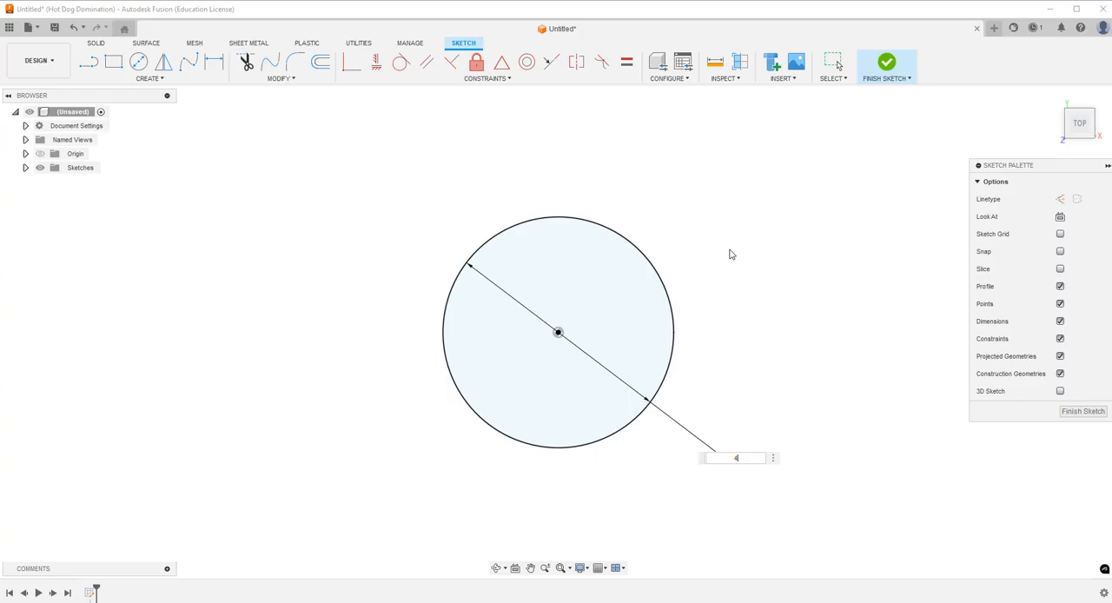
pyautogui.press('Return')
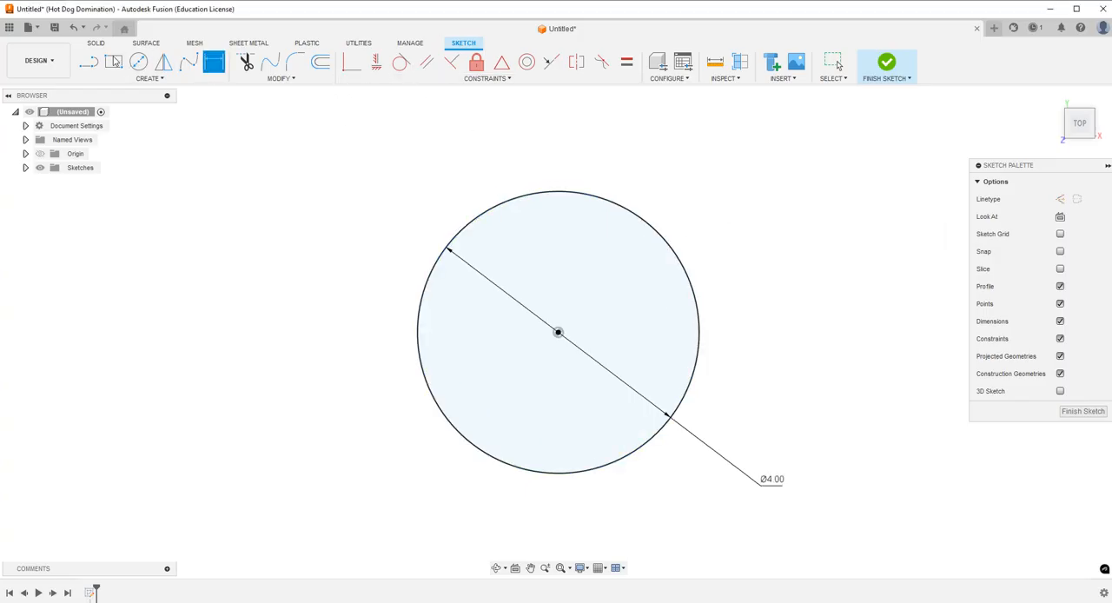
# Extrude the circle profile upward 3 in as a new body.
pyautogui.click(97, 44)
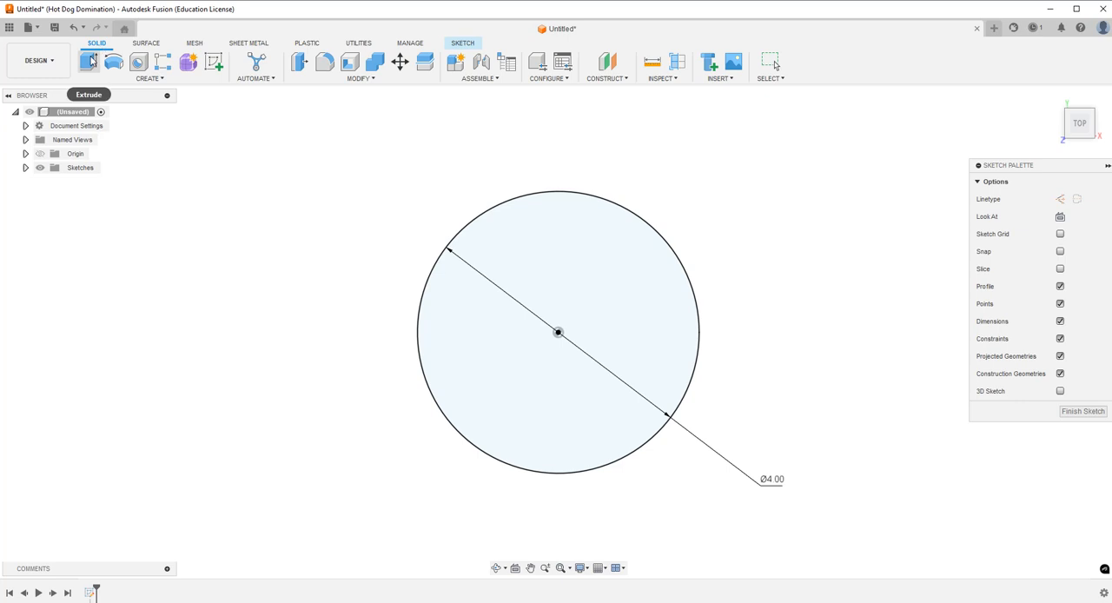
pyautogui.click(90, 59)
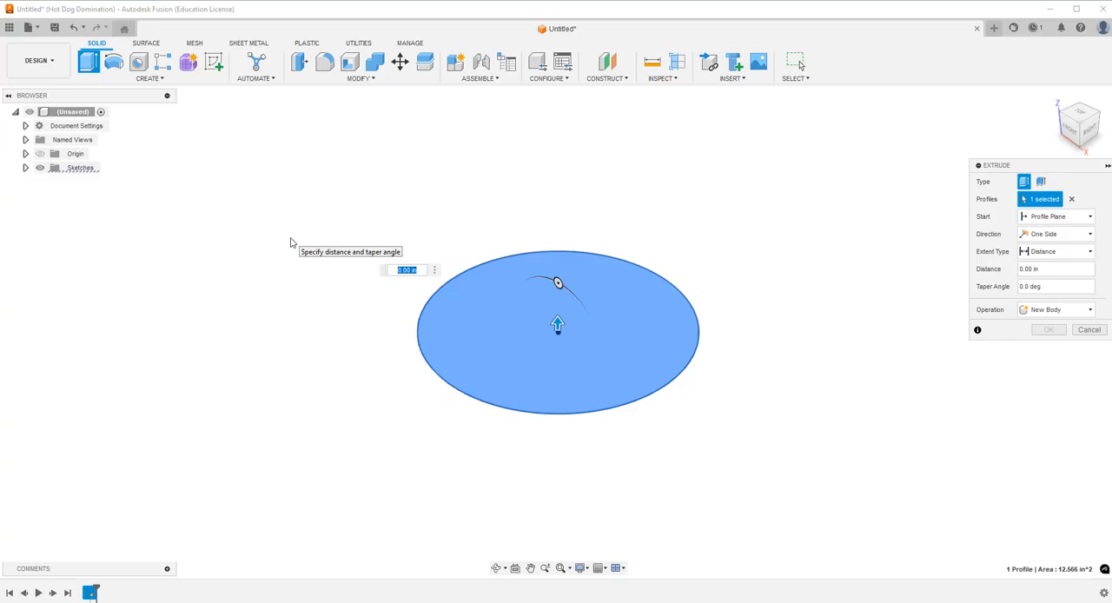
pyautogui.write('4')
pyautogui.press('Return')
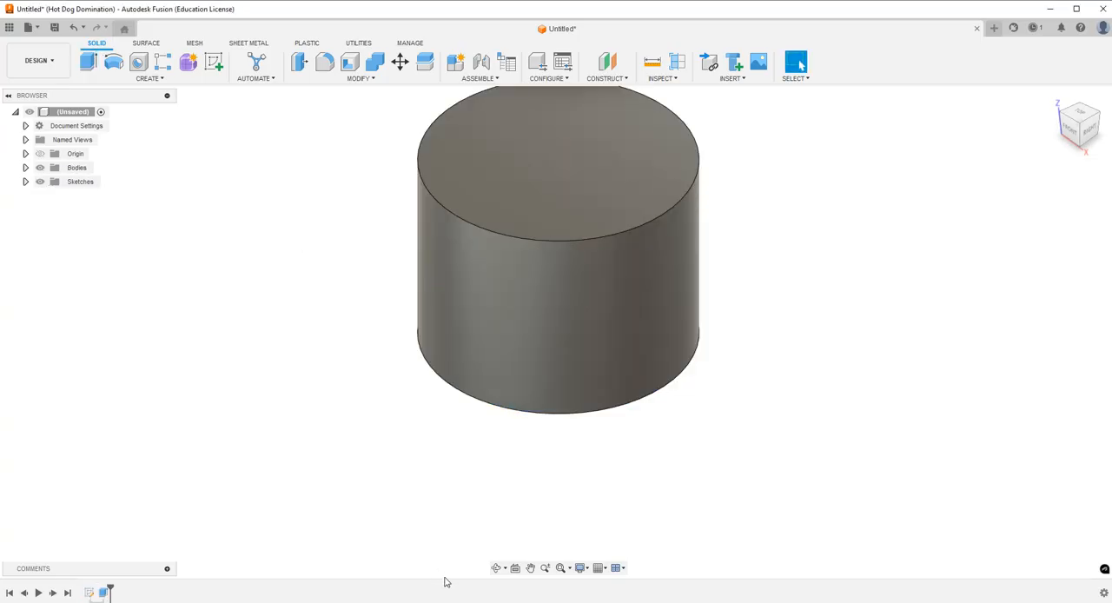
# Edit the cylinder's extrusion and set its distance to 3.5 in.
pyautogui.click(499, 570)
pyautogui.moveTo(573, 408)
pyautogui.mouseDown()
pyautogui.moveTo(583, 385)
pyautogui.moveTo(571, 377)
pyautogui.moveTo(558, 414)
pyautogui.mouseUp()
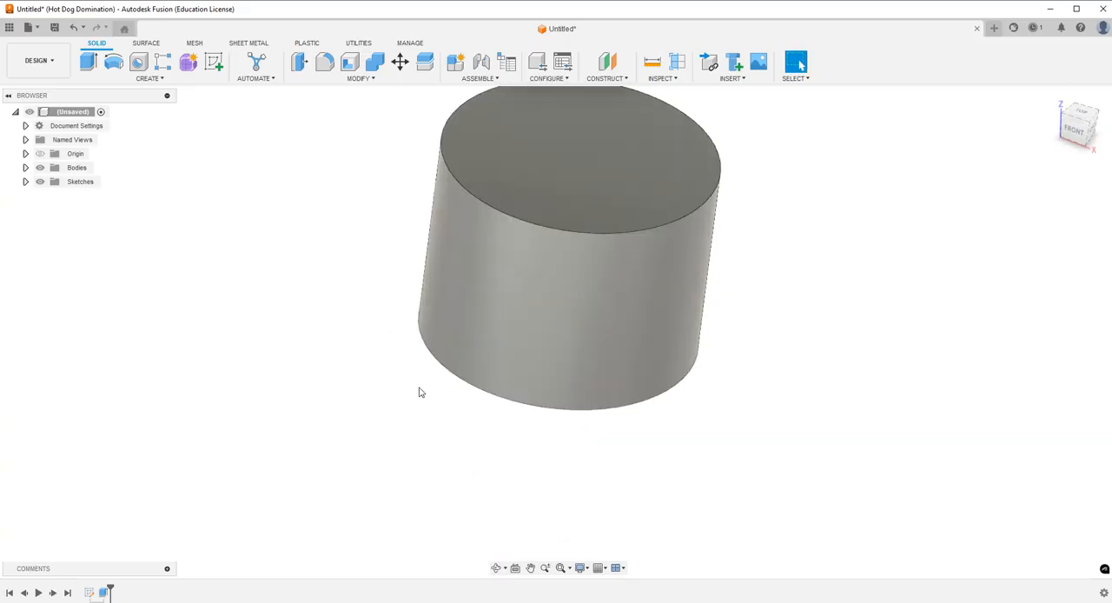
pyautogui.click(102, 593)
pyautogui.doubleClick(103, 593)
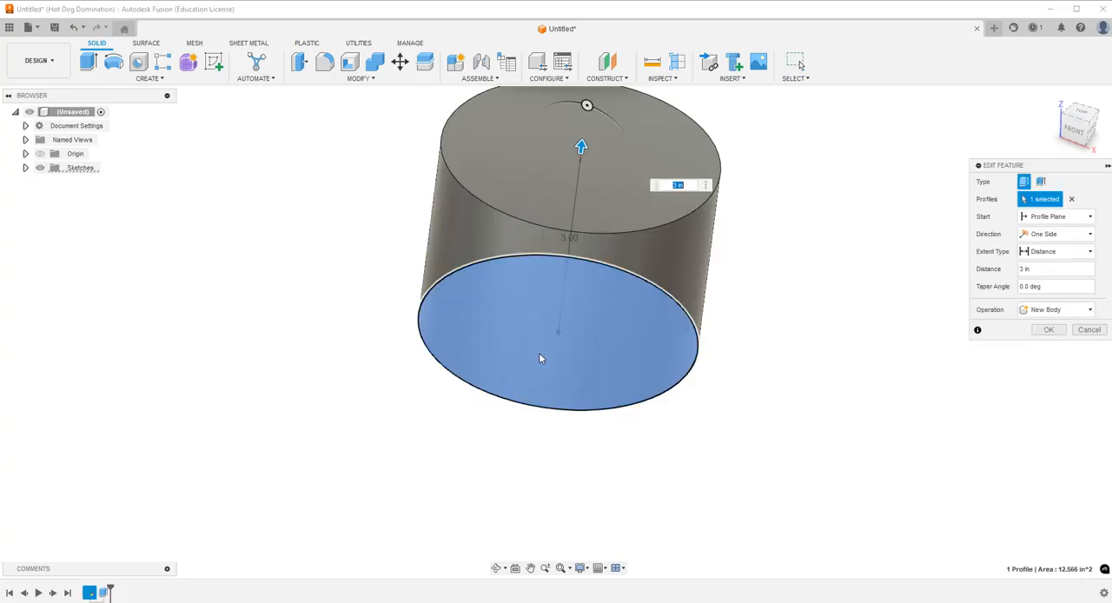
pyautogui.write('3.5')
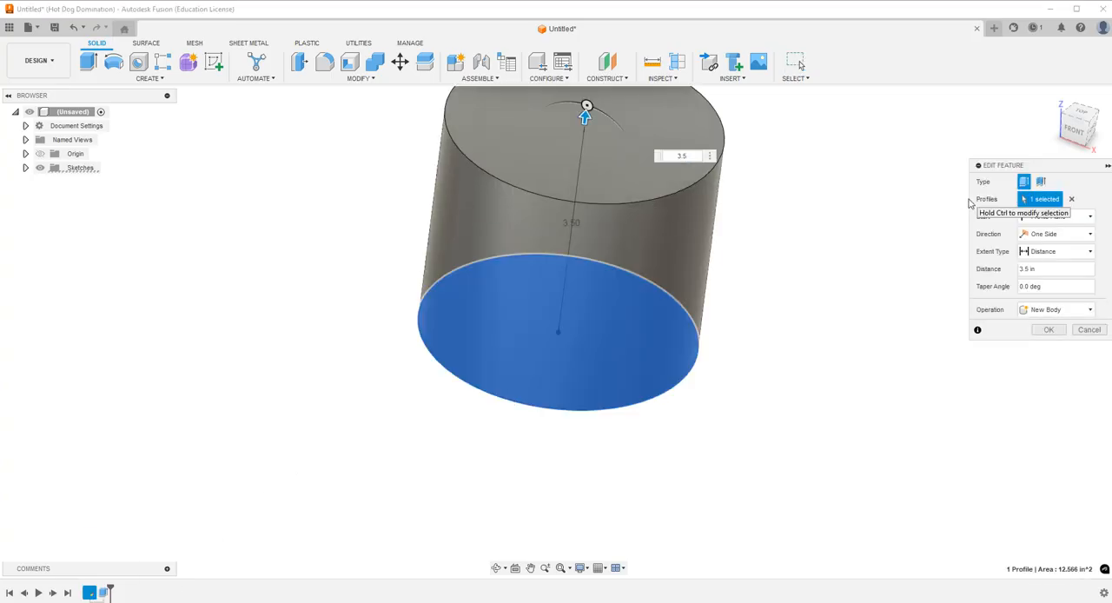
pyautogui.press('Return')
# Shell the cylinder from its top face with an inside thickness of 0.125 in.
pyautogui.scroll(-2, 572, 318)
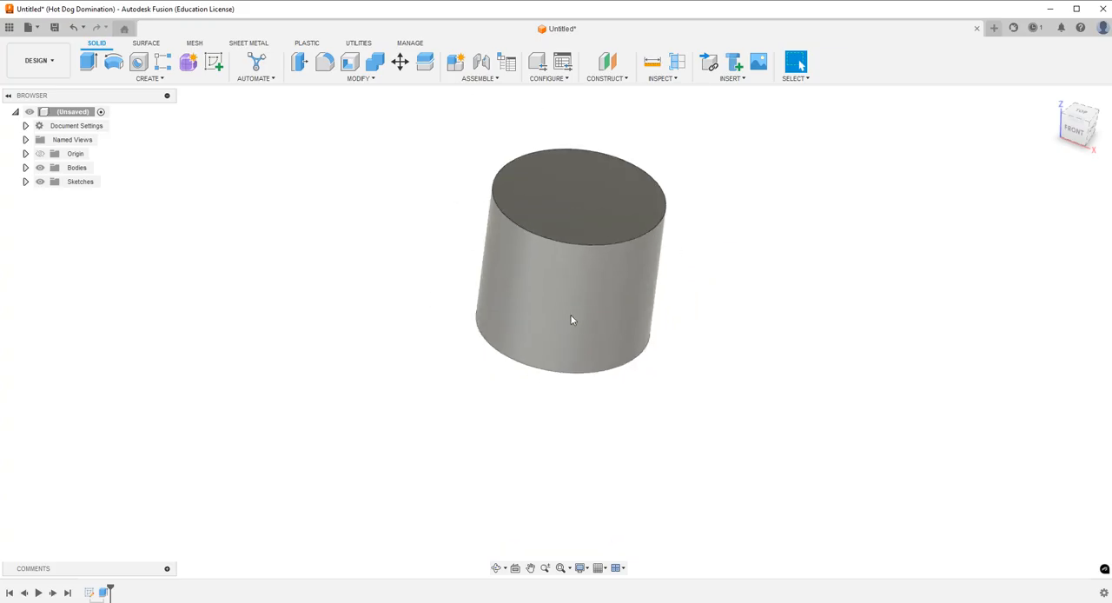
pyautogui.scroll(1, 701, 223)
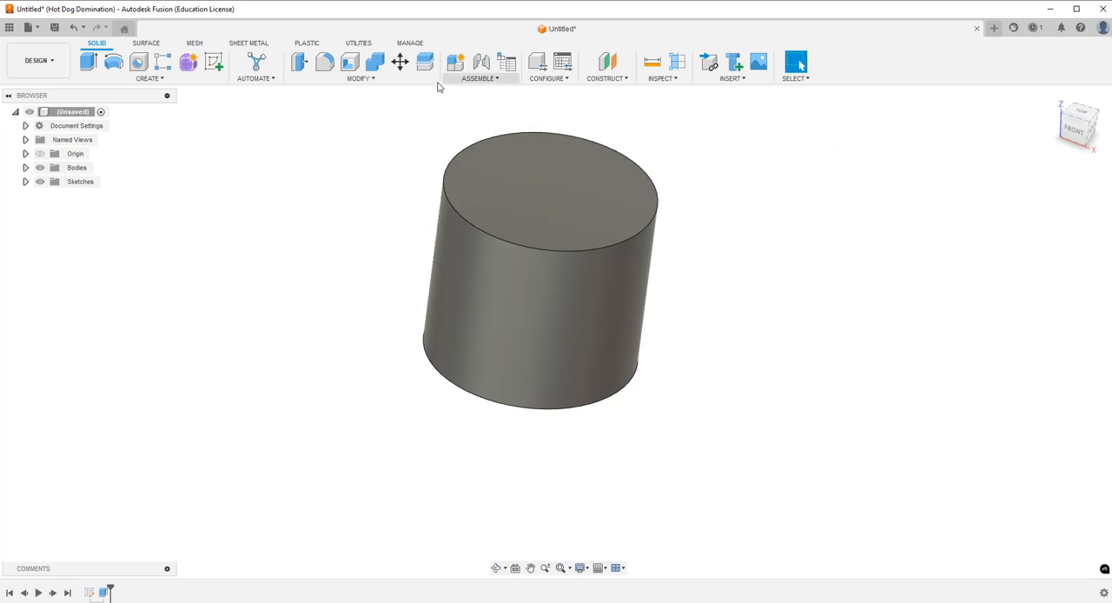
pyautogui.click(351, 63)
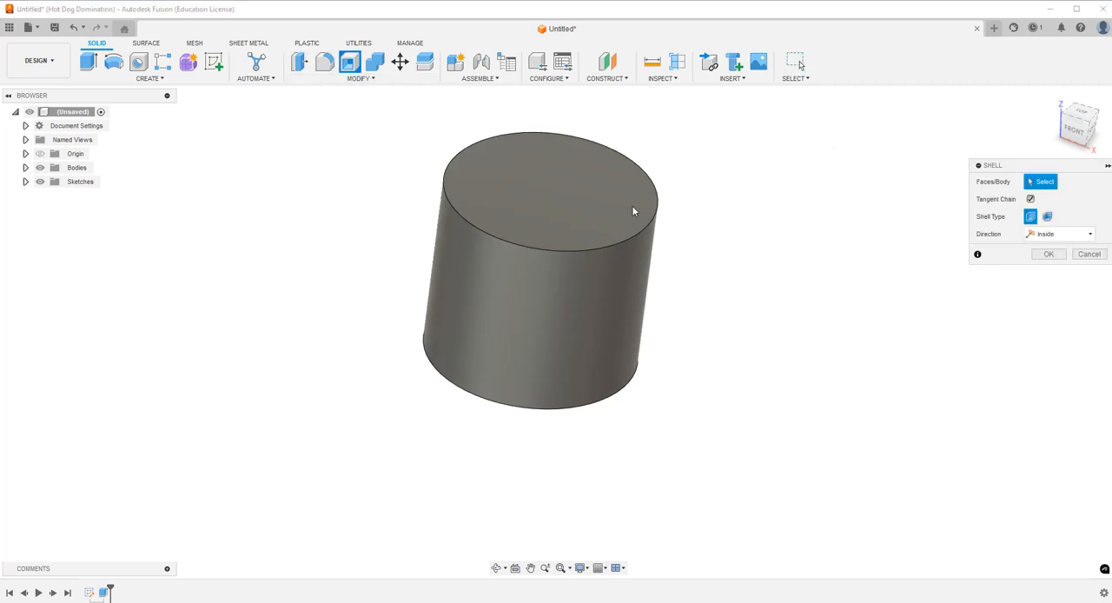
pyautogui.click(554, 183)
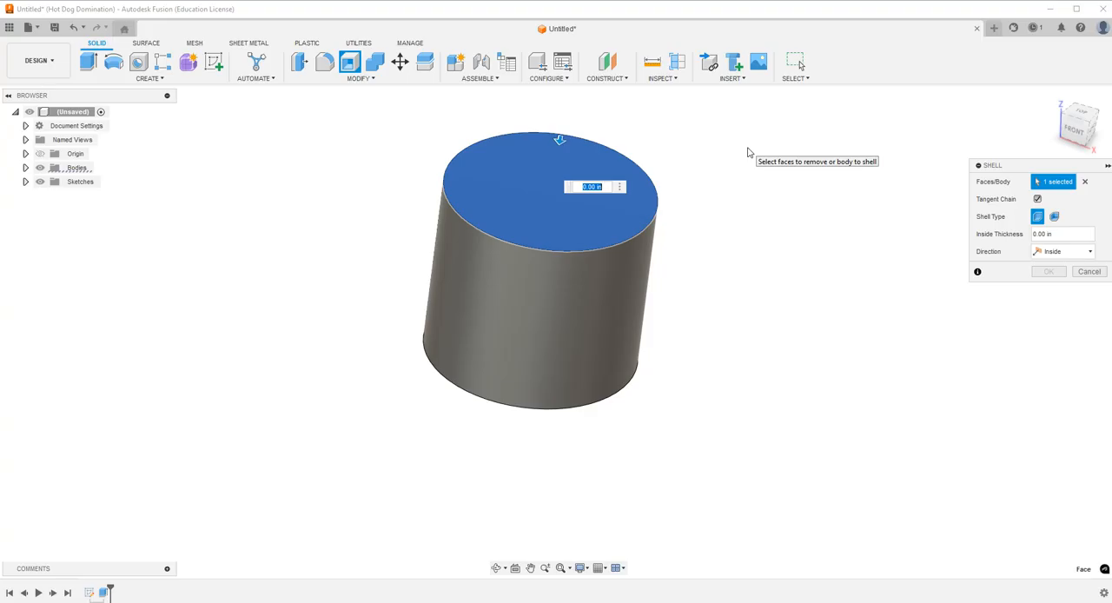
pyautogui.write('.15')
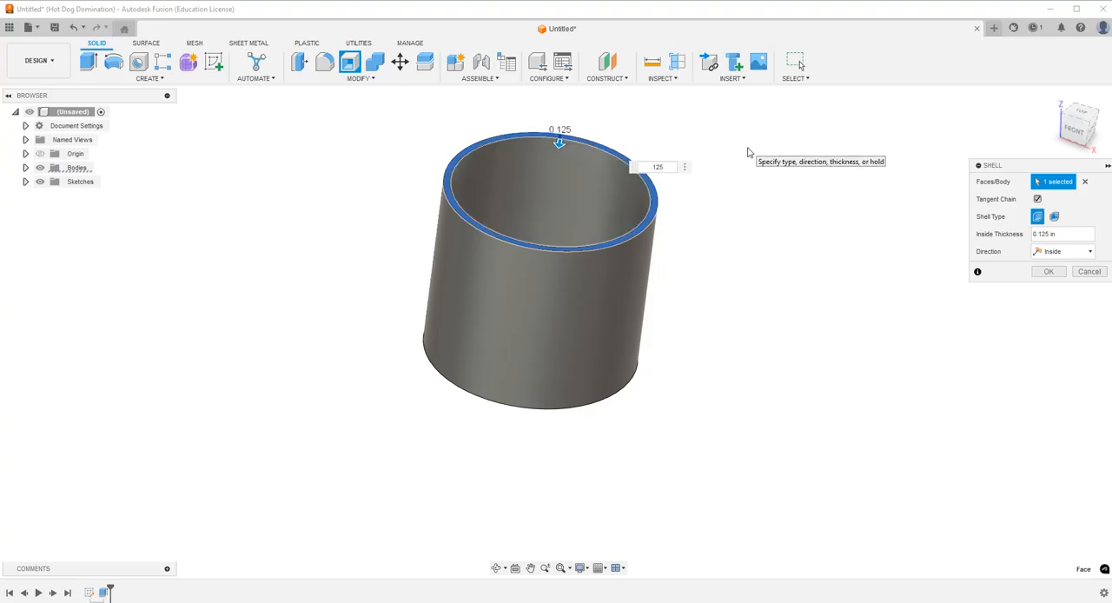
pyautogui.press('Return')
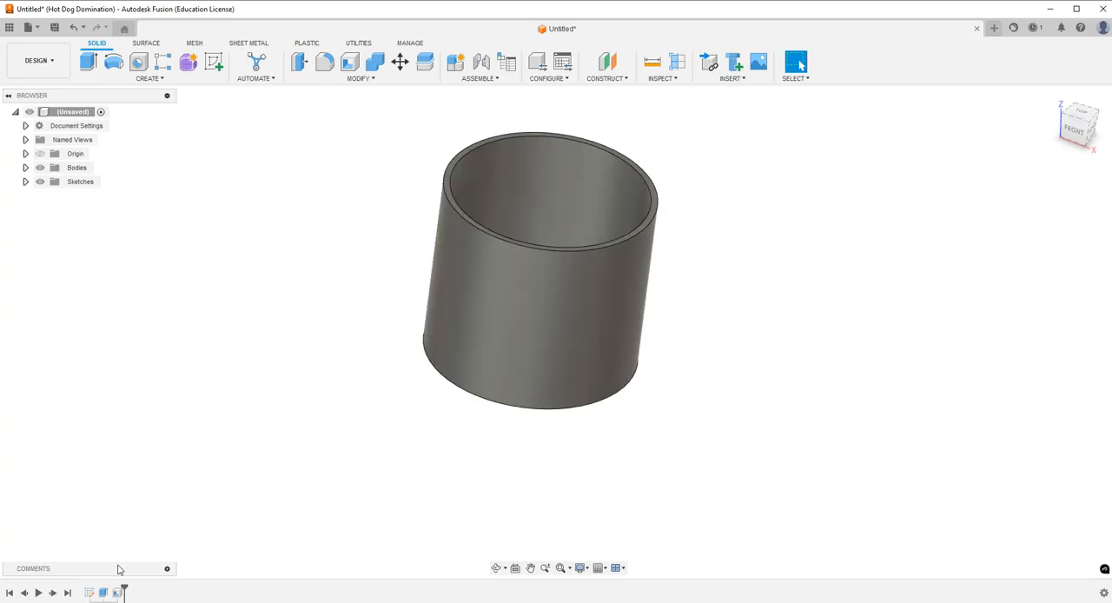
# Edit the base sketch and set the circle's diameter to 4.25 in.
pyautogui.doubleClick(89, 593)
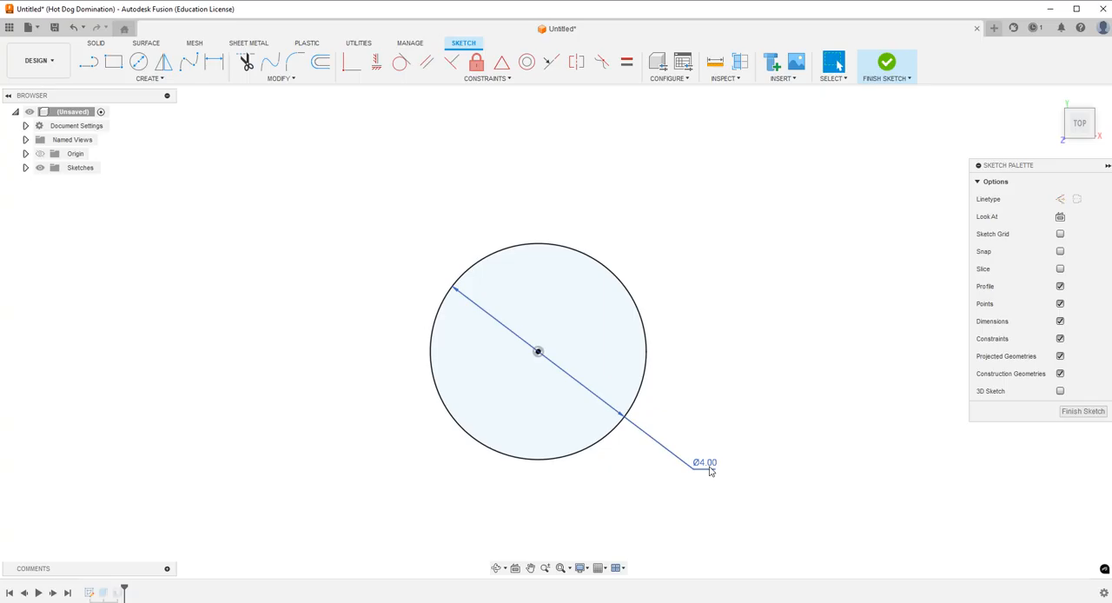
pyautogui.click(713, 465)
pyautogui.doubleClick(711, 466)
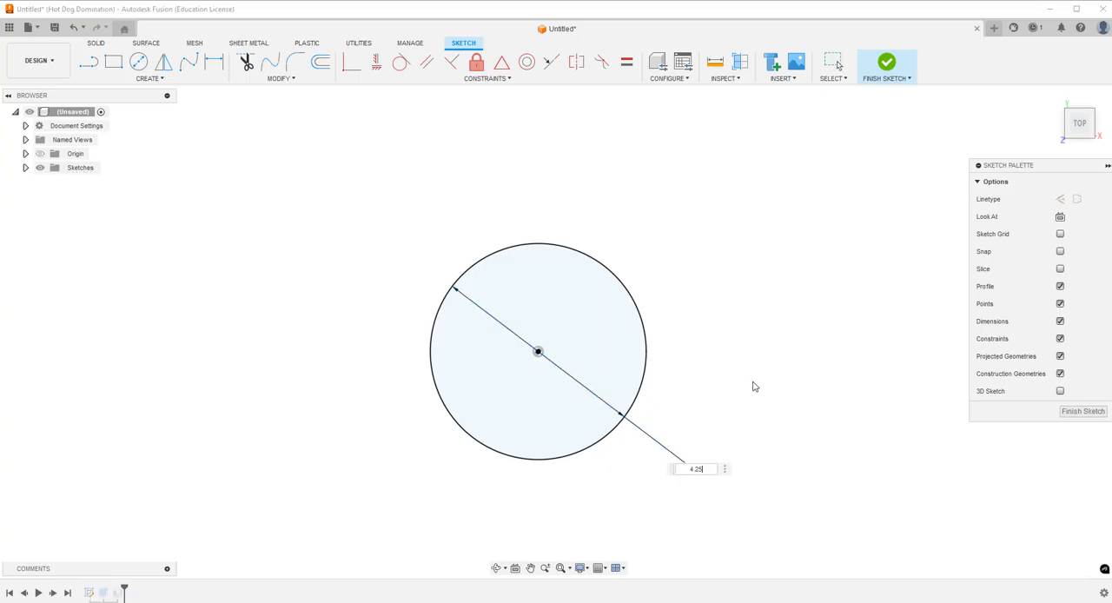
pyautogui.press('Return')
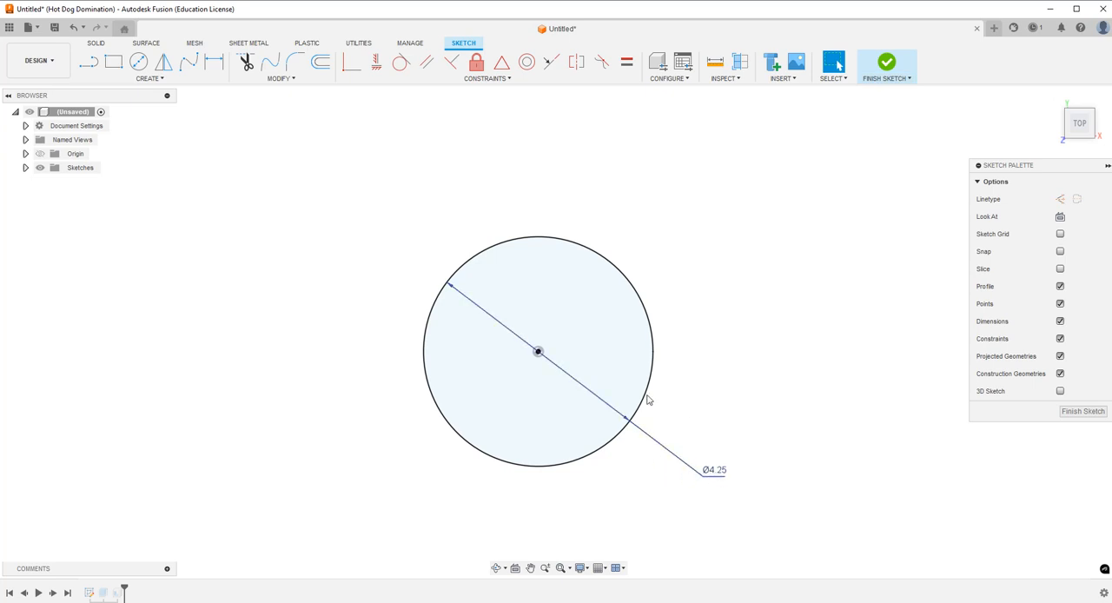
# Finish the base sketch and measure the diameter of the inner edge at the cup's floor.
pyautogui.click(895, 62)
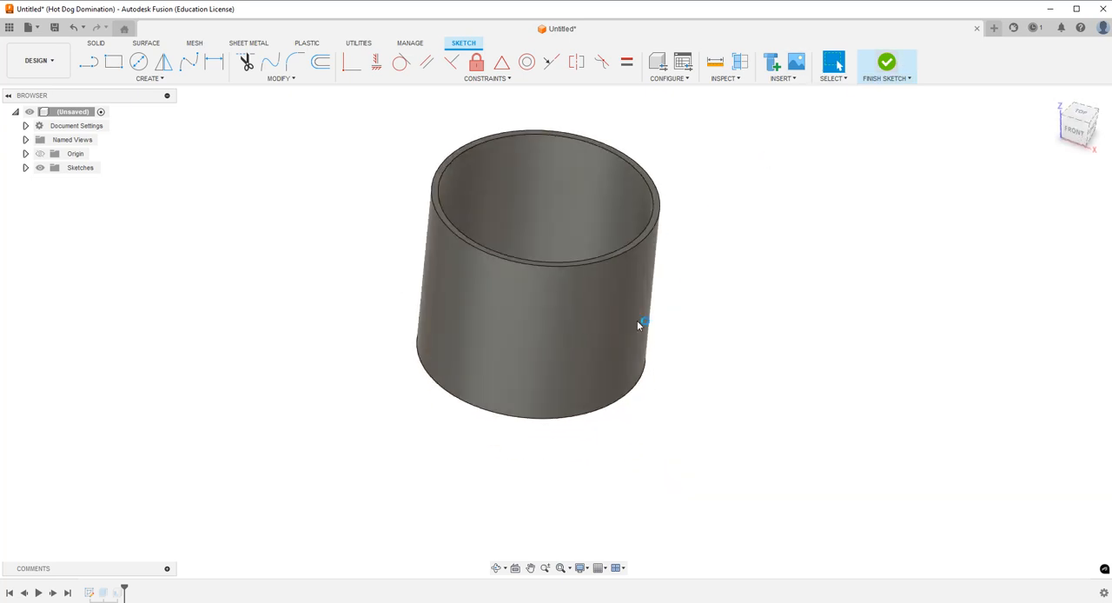
pyautogui.click(497, 572)
pyautogui.moveTo(565, 218); pyautogui.dragTo(556, 288)
pyautogui.press('Escape')
pyautogui.click(652, 62)
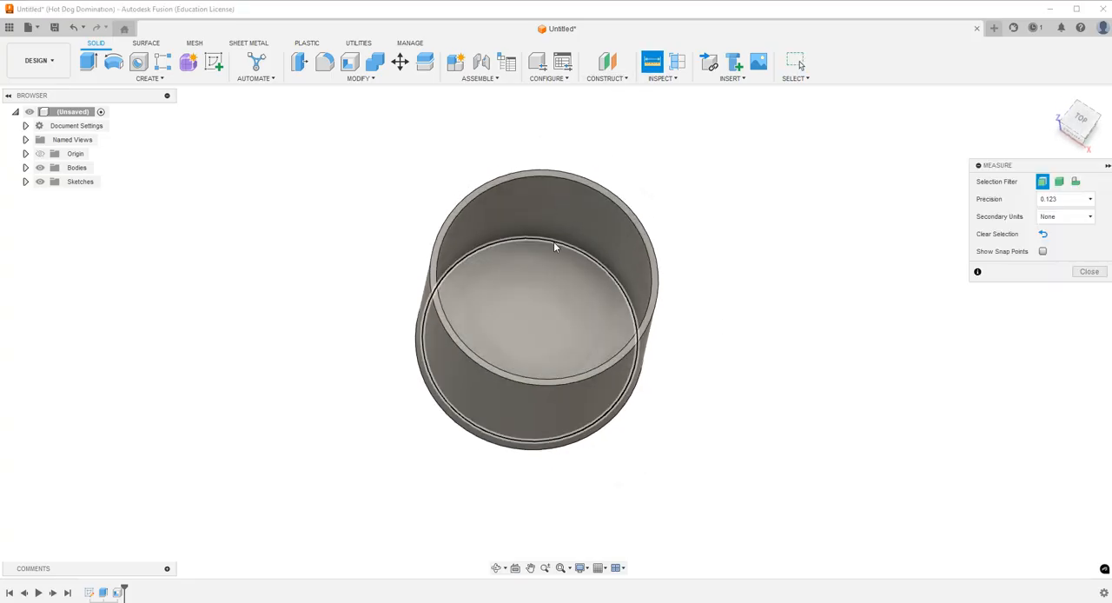
pyautogui.click(552, 240)
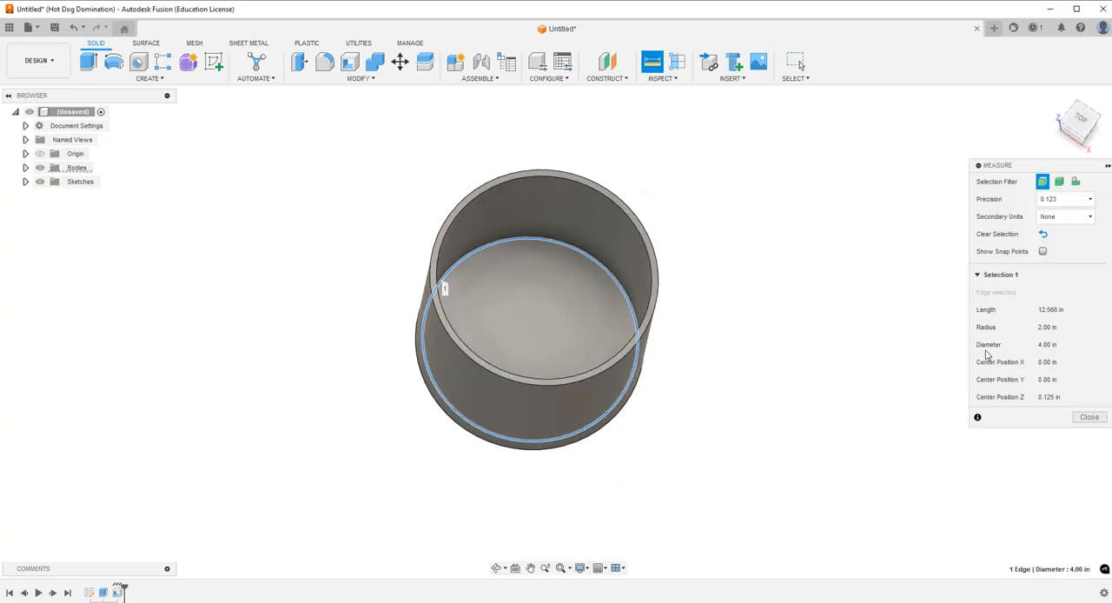
pyautogui.click(800, 61)
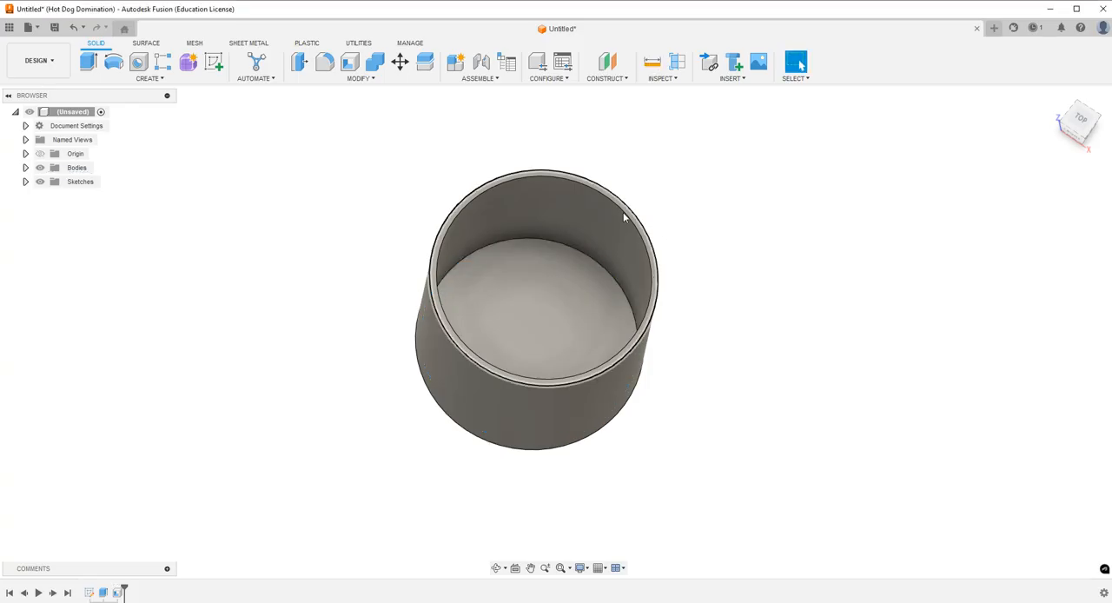
pyautogui.click(497, 568)
pyautogui.moveTo(508, 431); pyautogui.dragTo(527, 339)
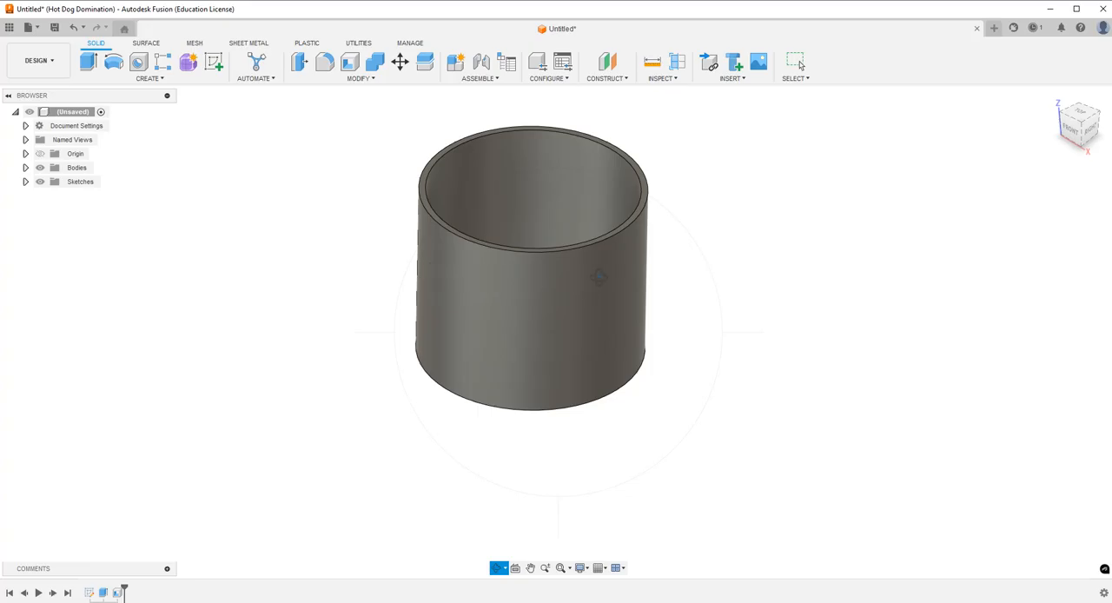
pyautogui.press('Escape')
pyautogui.click(214, 62)
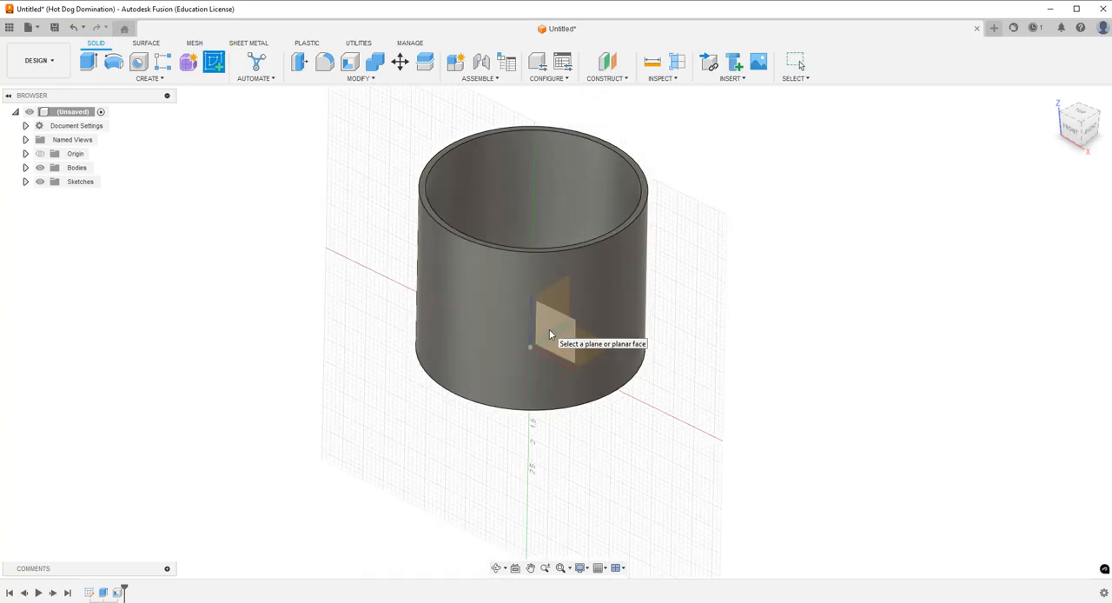
pyautogui.click(549, 330)
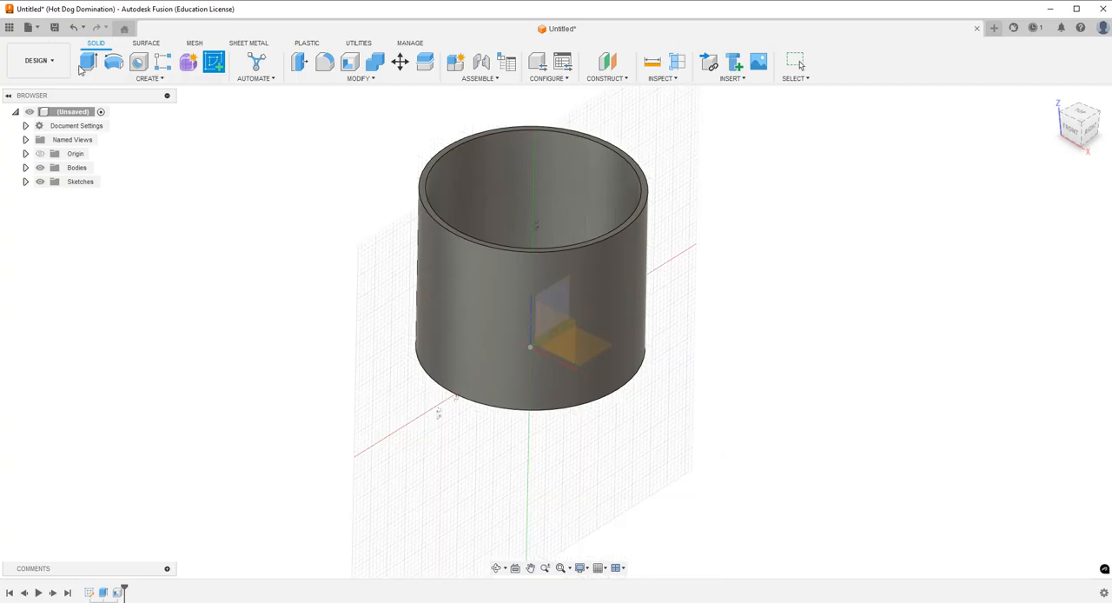
pyautogui.press('Escape')
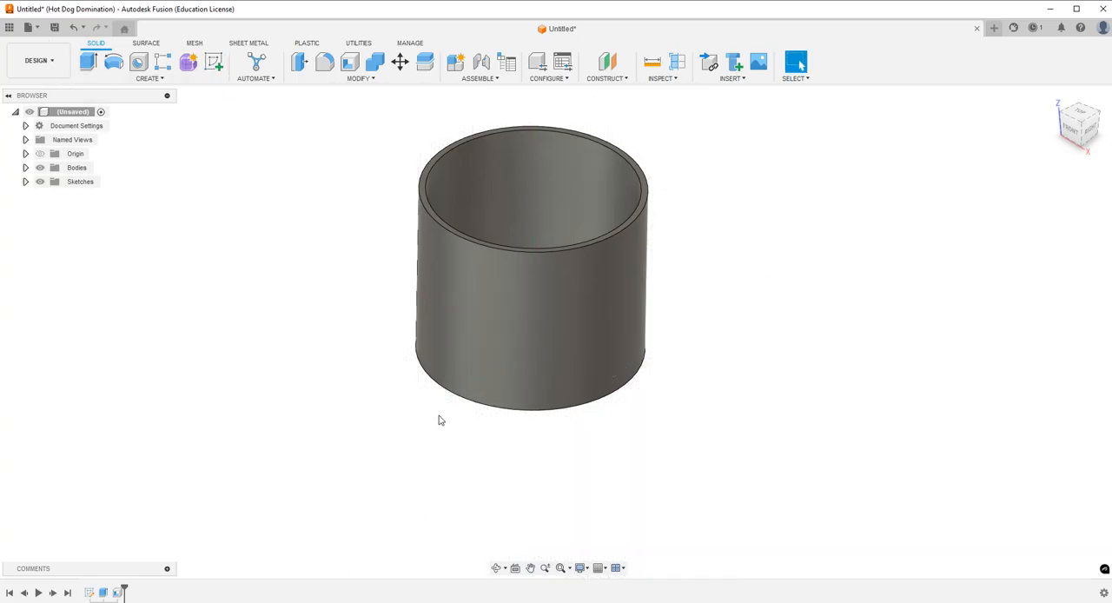
# Construct a tangent plane on the cup's outer wall, using the vertical XZ origin plane as reference with an angle of -180 deg.
pyautogui.click(607, 79)
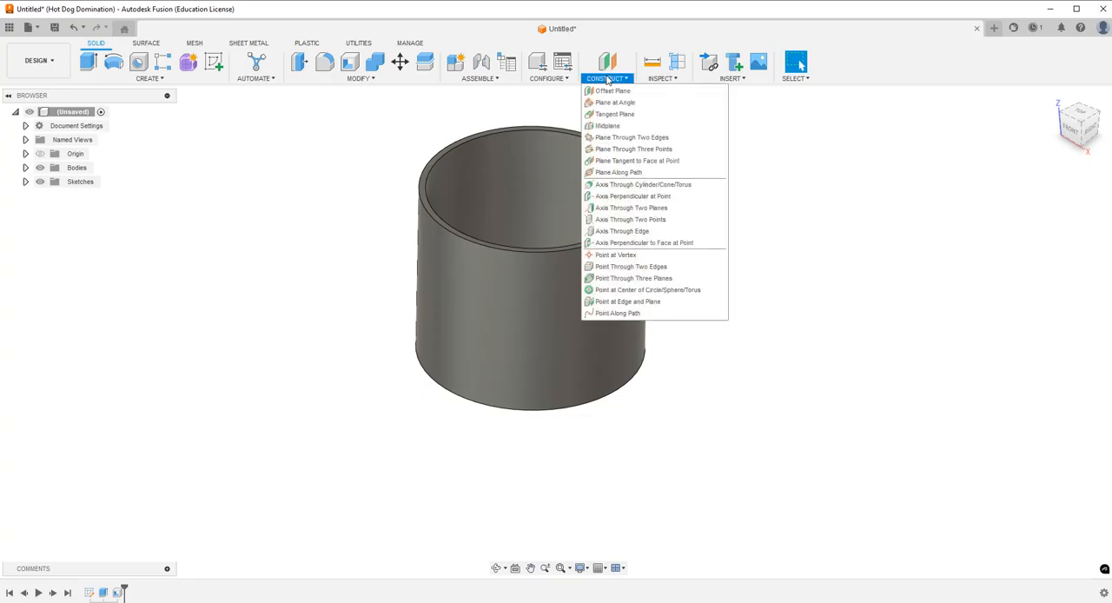
pyautogui.click(614, 115)
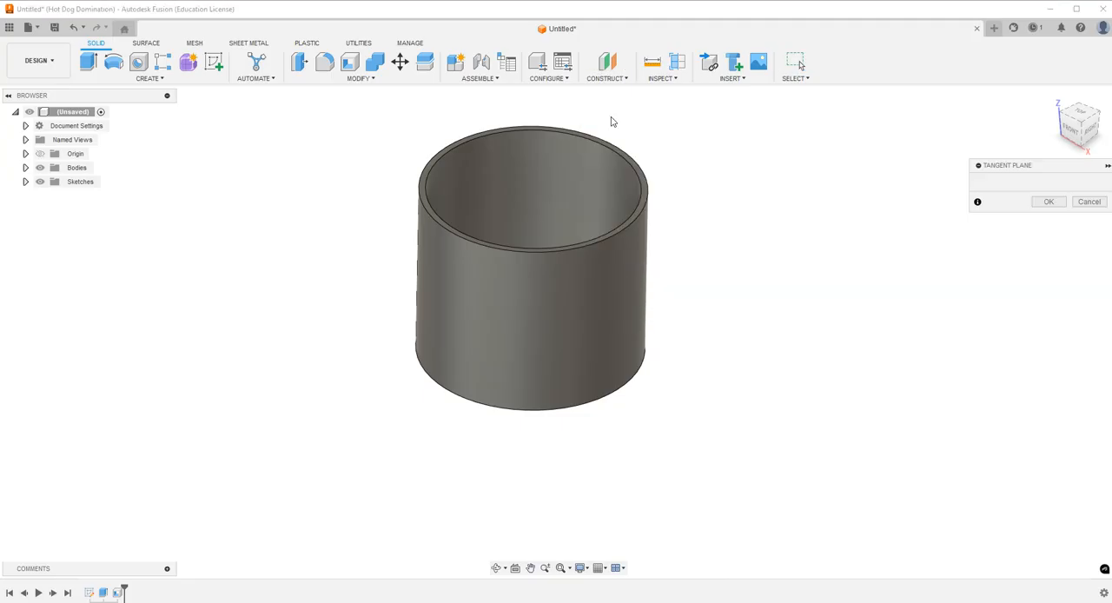
pyautogui.click(524, 300)
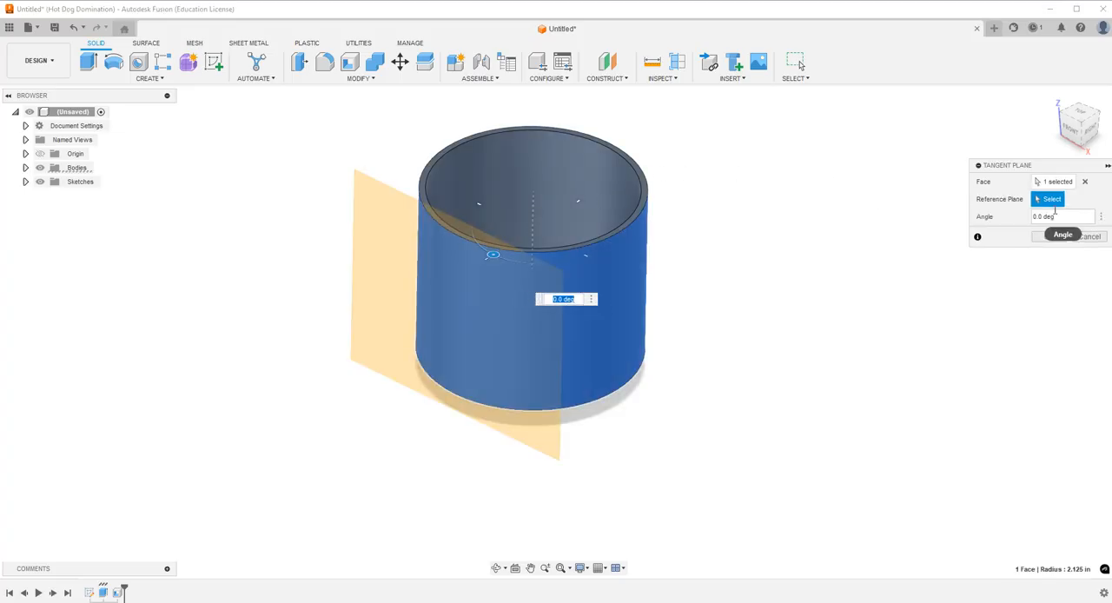
pyautogui.click(42, 155)
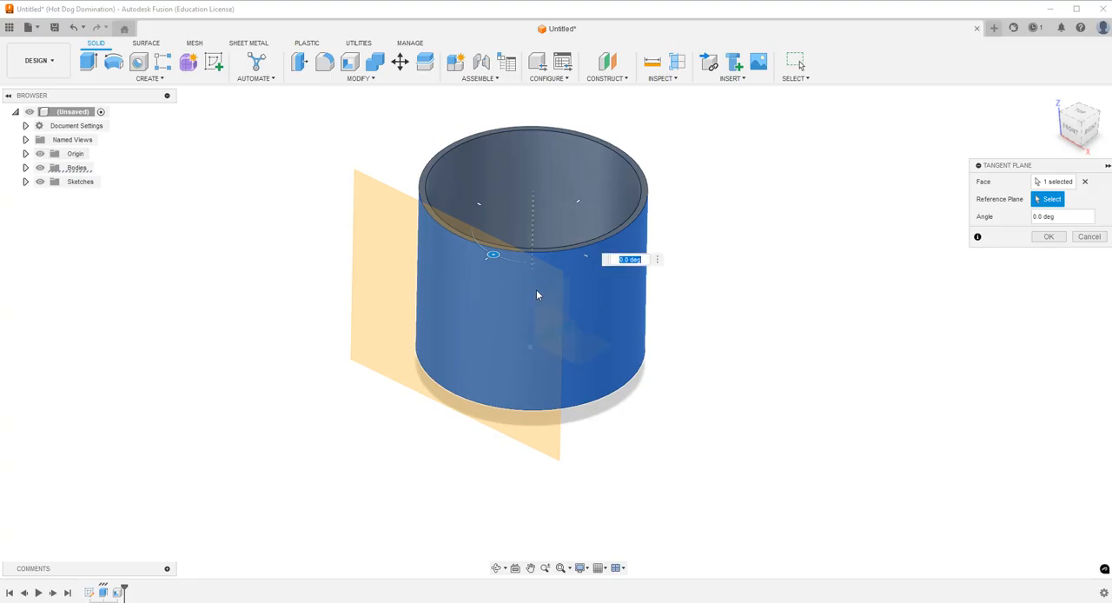
pyautogui.click(569, 333)
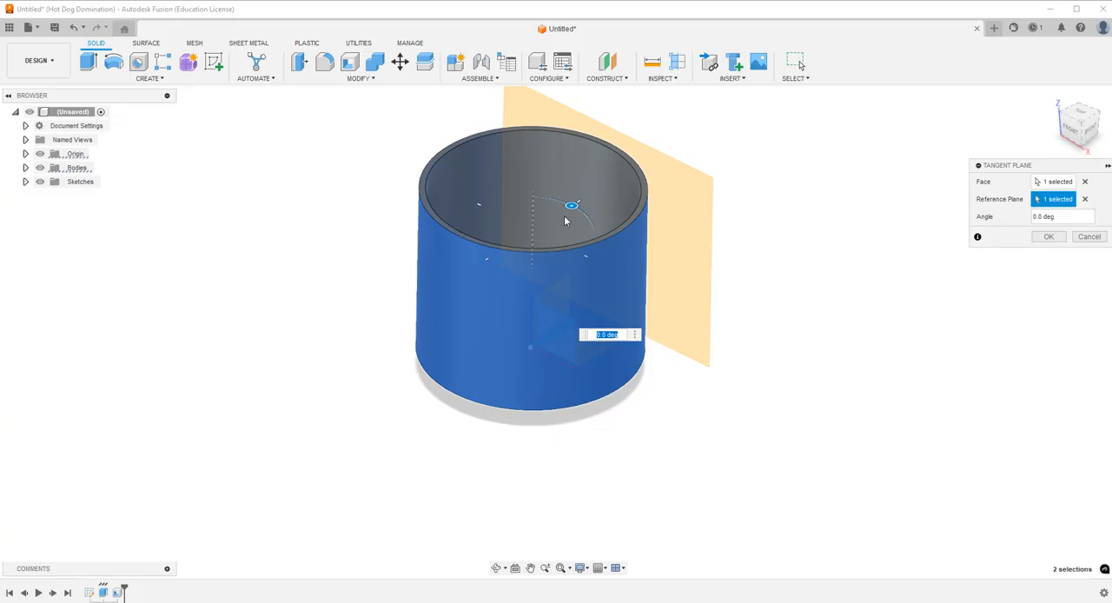
pyautogui.moveTo(571, 205); pyautogui.dragTo(439, 290)
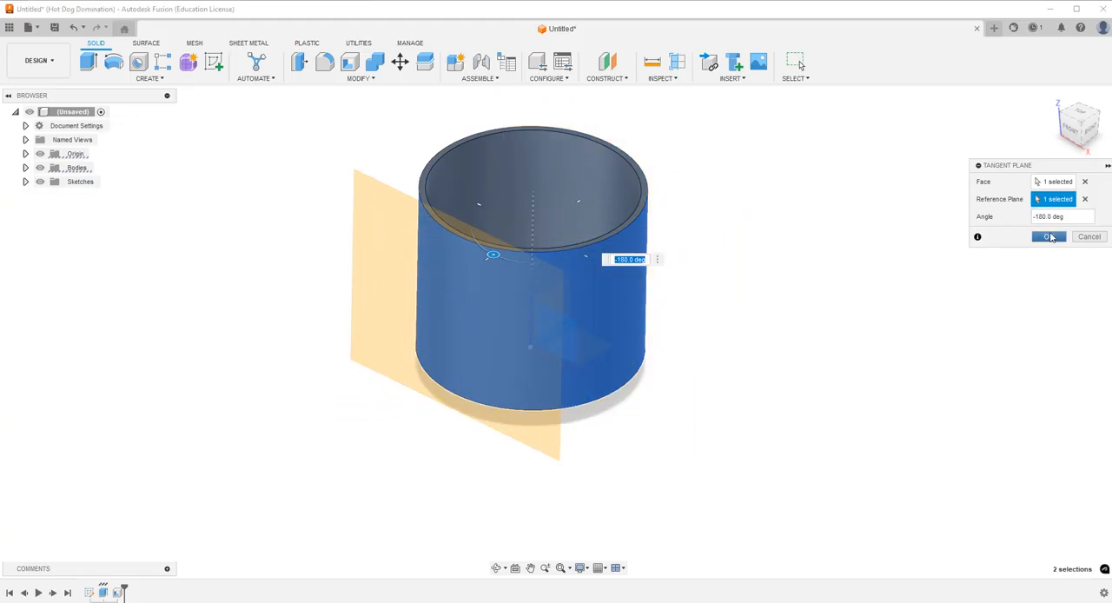
pyautogui.click(1051, 237)
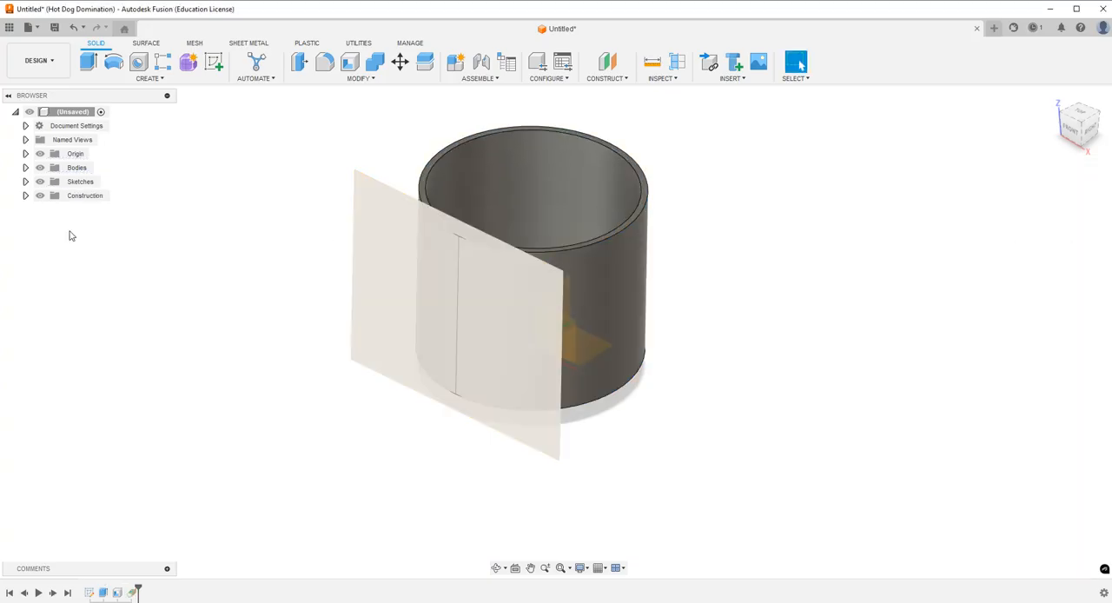
pyautogui.click(40, 154)
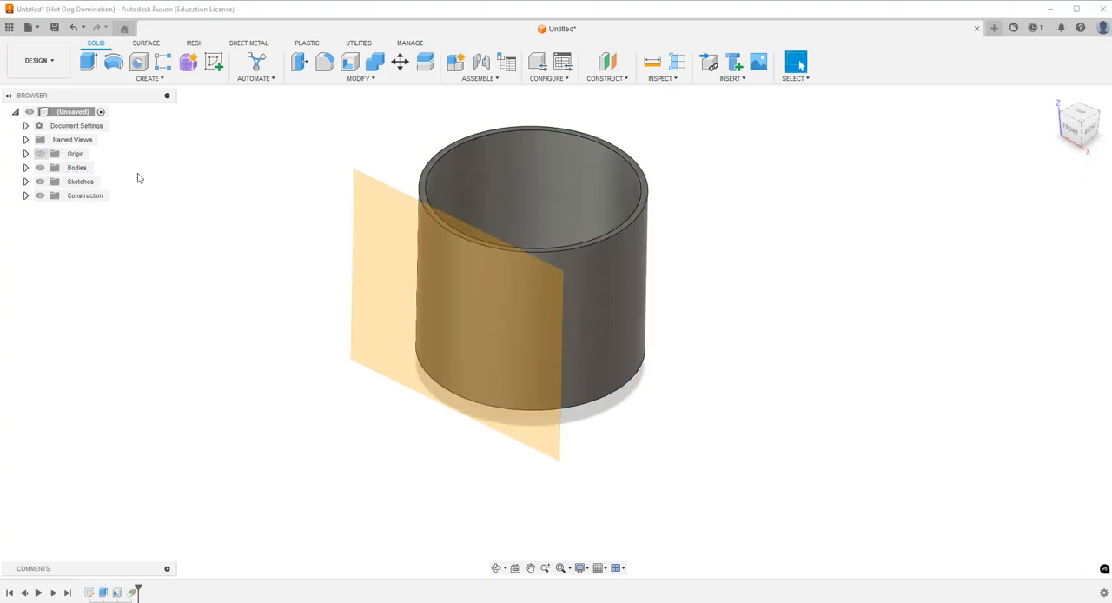
# Start a sketch on the tangent plane and draw a circle about 0.92 in across, above the origin in the cup's lower half.
pyautogui.click(368, 241)
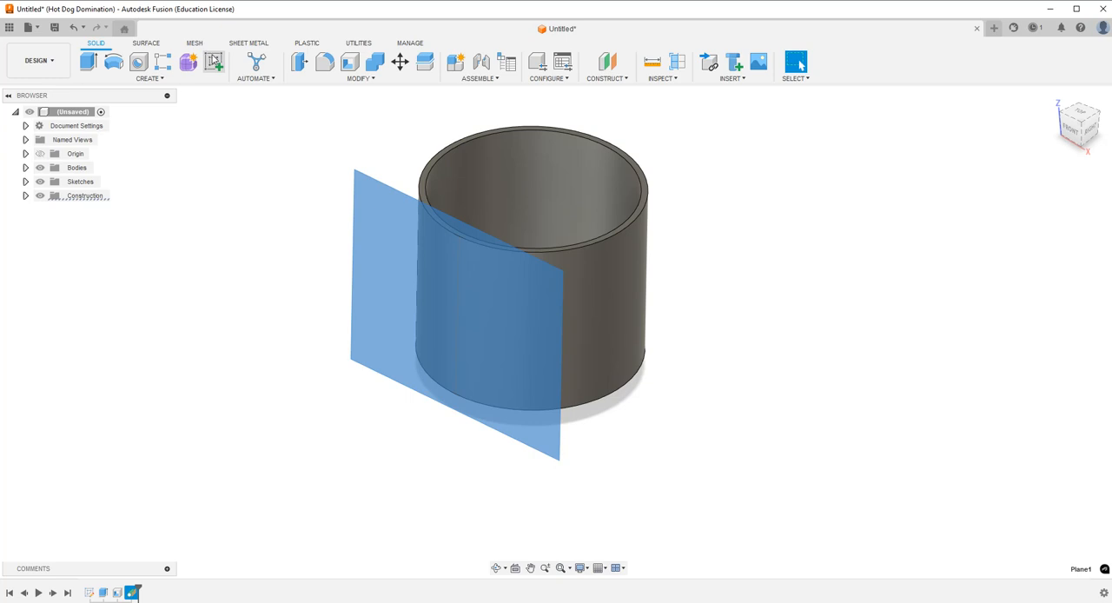
pyautogui.click(214, 62)
pyautogui.scroll(-2, 479, 454)
pyautogui.scroll(3, 565, 282)
pyautogui.scroll(1, 552, 269)
pyautogui.click(138, 62)
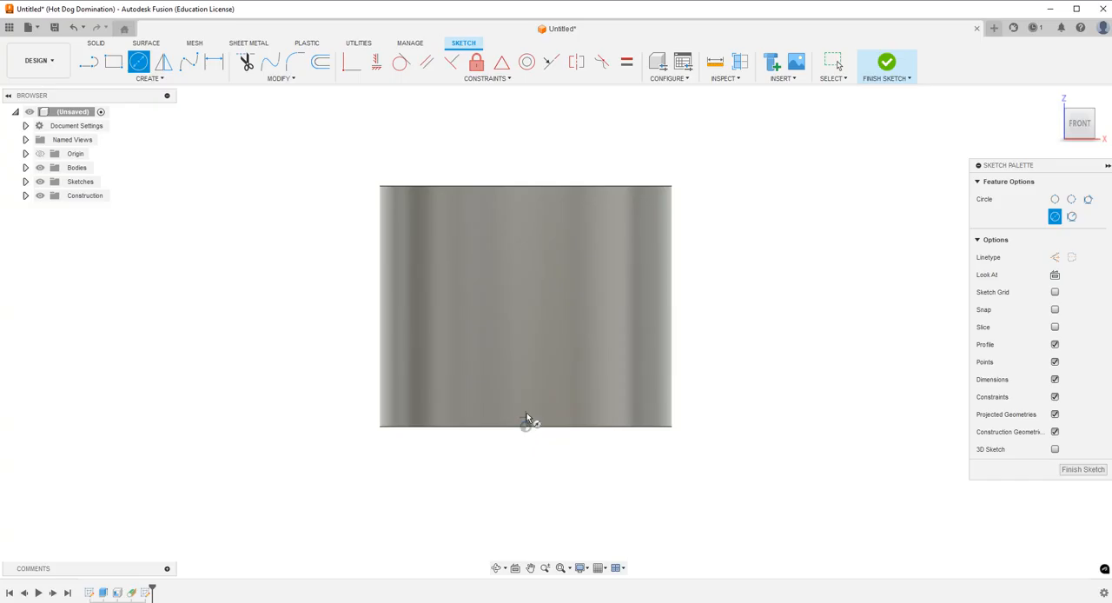
pyautogui.click(526, 363)
pyautogui.click(553, 378)
# Dimension the circle's diameter as 1.25 in.
pyautogui.click(213, 62)
pyautogui.click(497, 377)
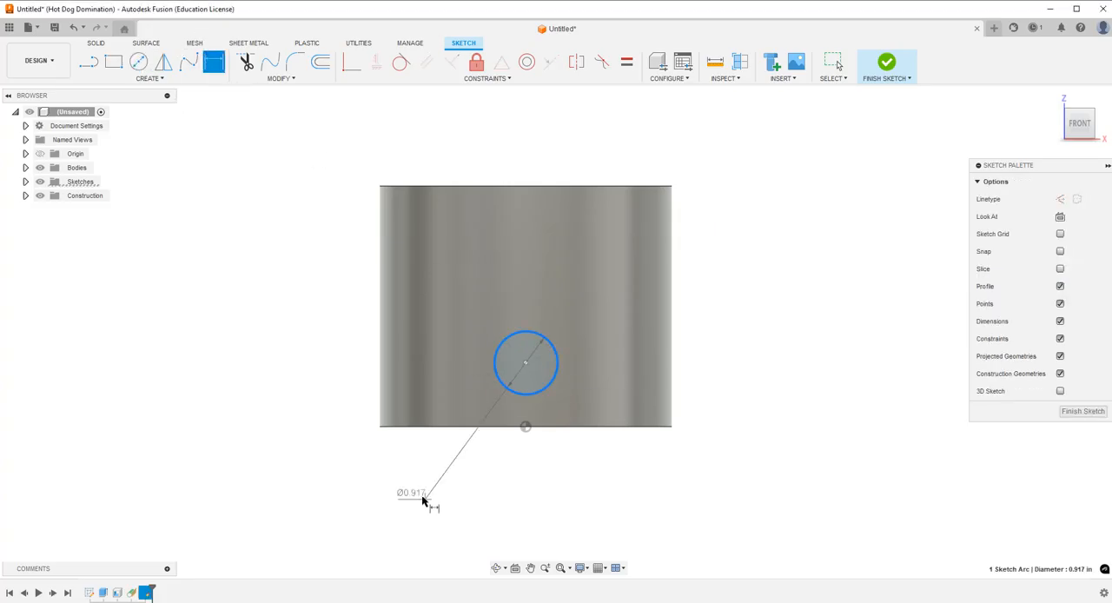
pyautogui.click(423, 499)
pyautogui.write('1.25')
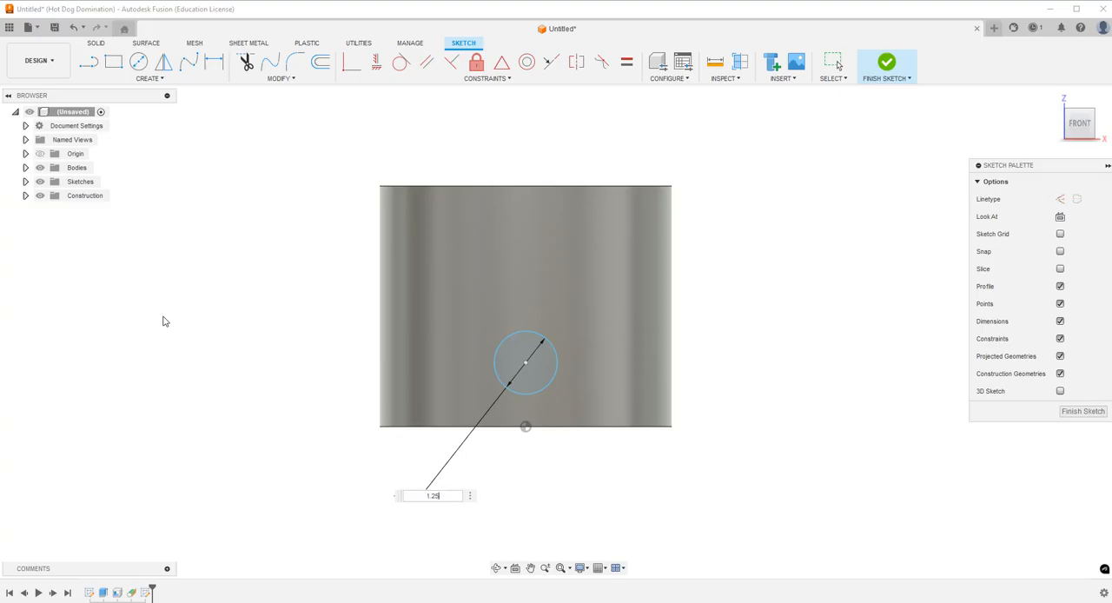
pyautogui.press('Return')
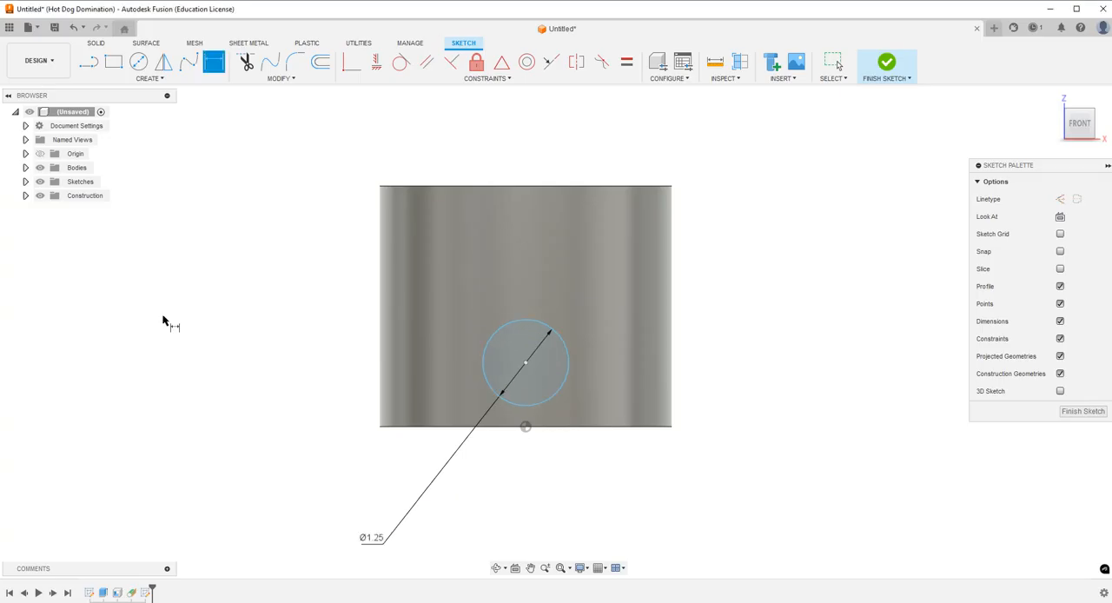
# Dimension the circle's center 1 in above the origin at the cup's base.
pyautogui.click(525, 364)
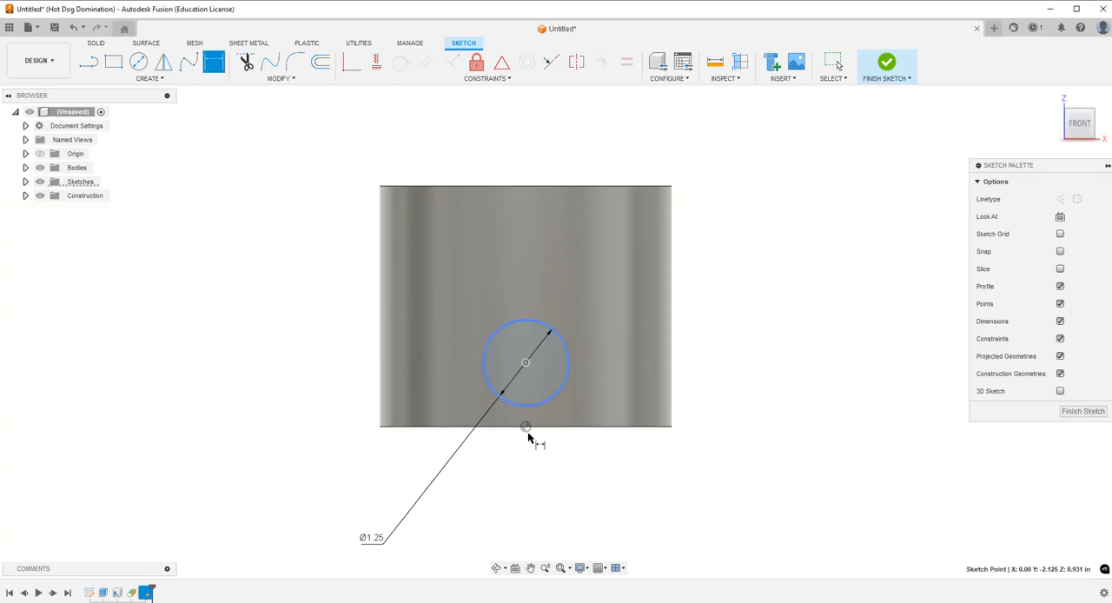
pyautogui.click(526, 427)
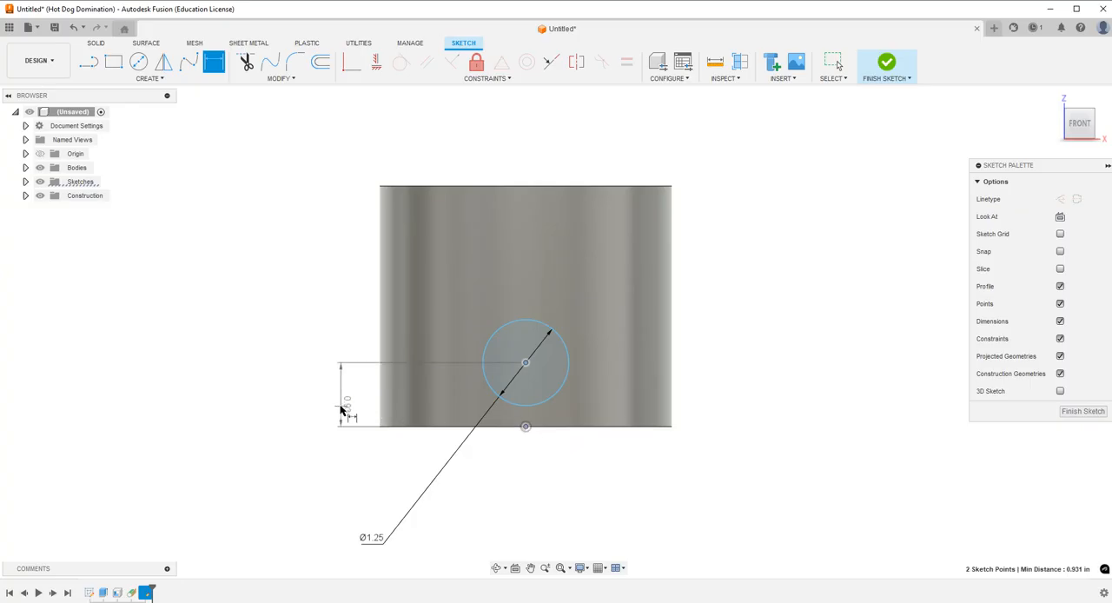
pyautogui.click(340, 408)
pyautogui.write('1')
pyautogui.press('Return')
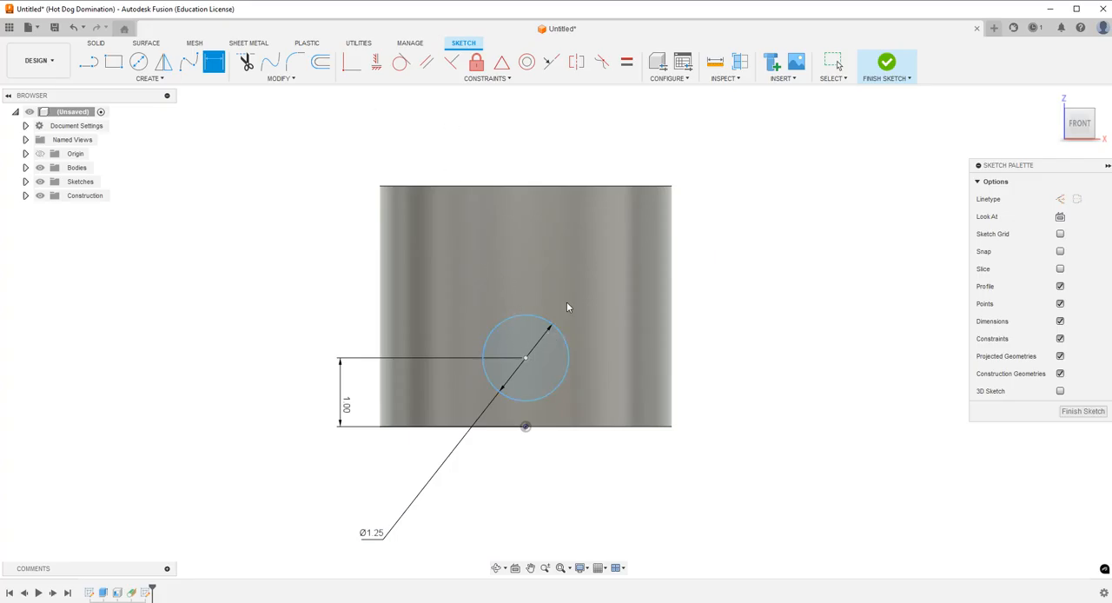
pyautogui.press('Escape')
# Constrain the circle's center to be vertically aligned with the origin.
pyautogui.moveTo(555, 327)
pyautogui.mouseDown()
pyautogui.moveTo(573, 311)
pyautogui.moveTo(542, 311)
pyautogui.mouseUp()
pyautogui.hotkey('ctrl', 'z')
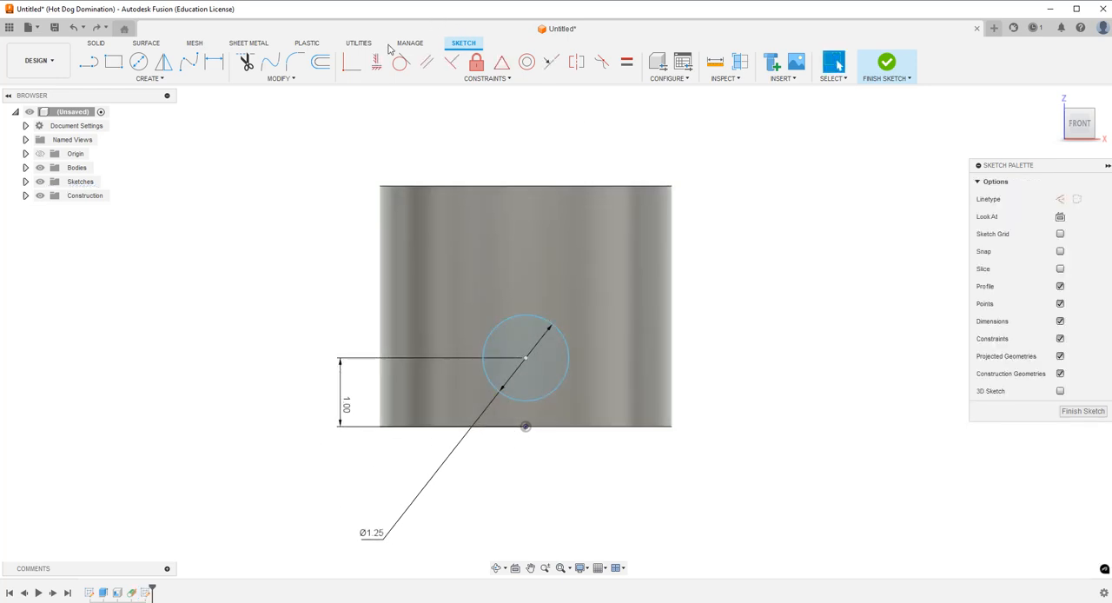
pyautogui.click(378, 65)
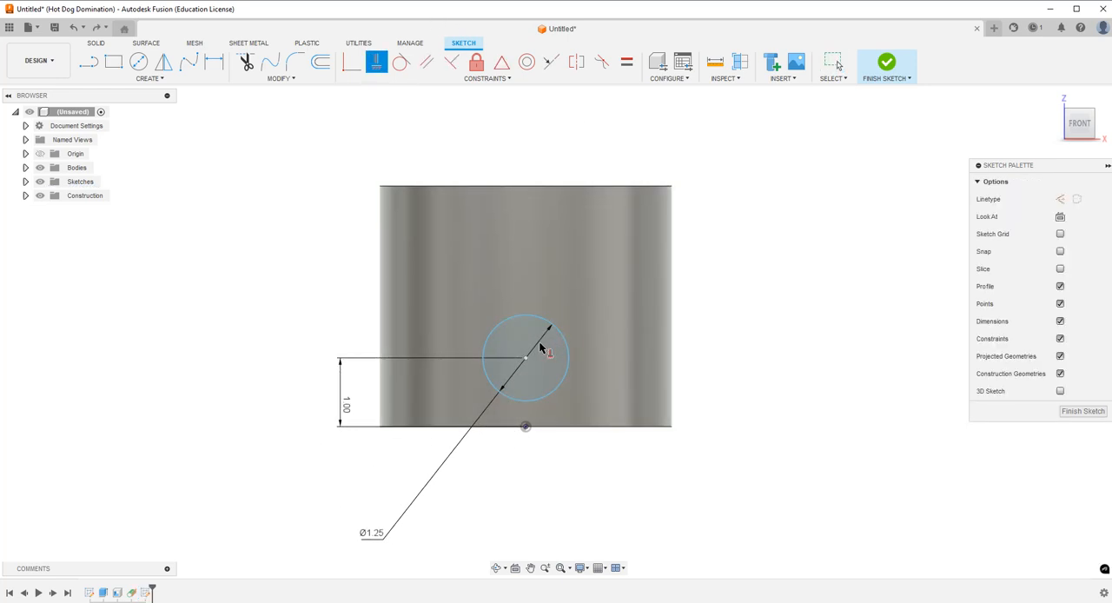
pyautogui.click(526, 357)
pyautogui.click(525, 427)
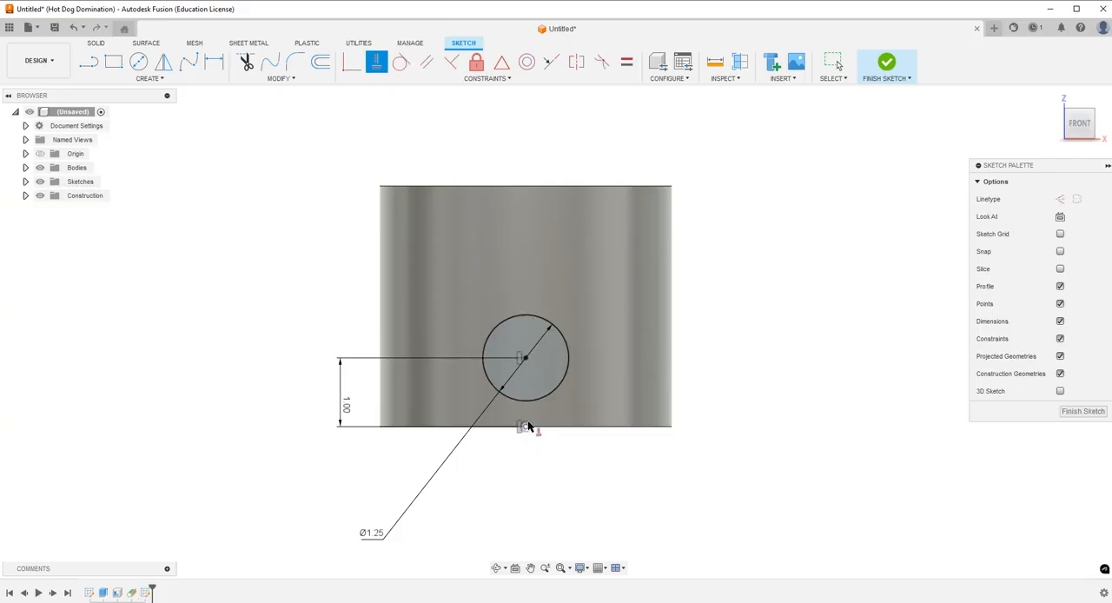
pyautogui.press('Escape')
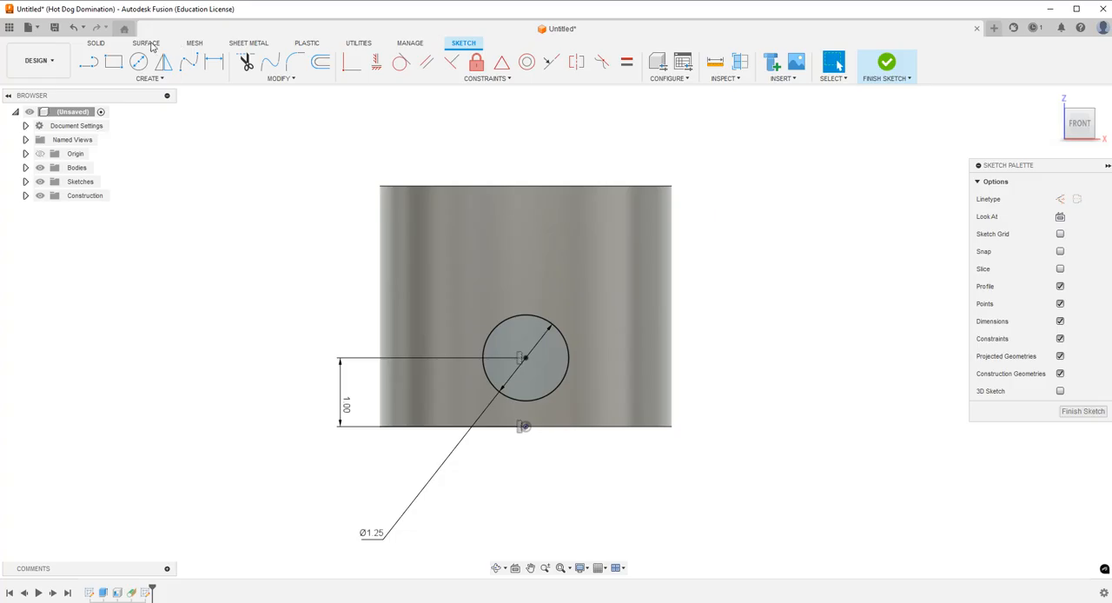
# Draw a rectangle upward from the circle's leftmost point and make its lower right corner coincident with the circle.
pyautogui.click(114, 64)
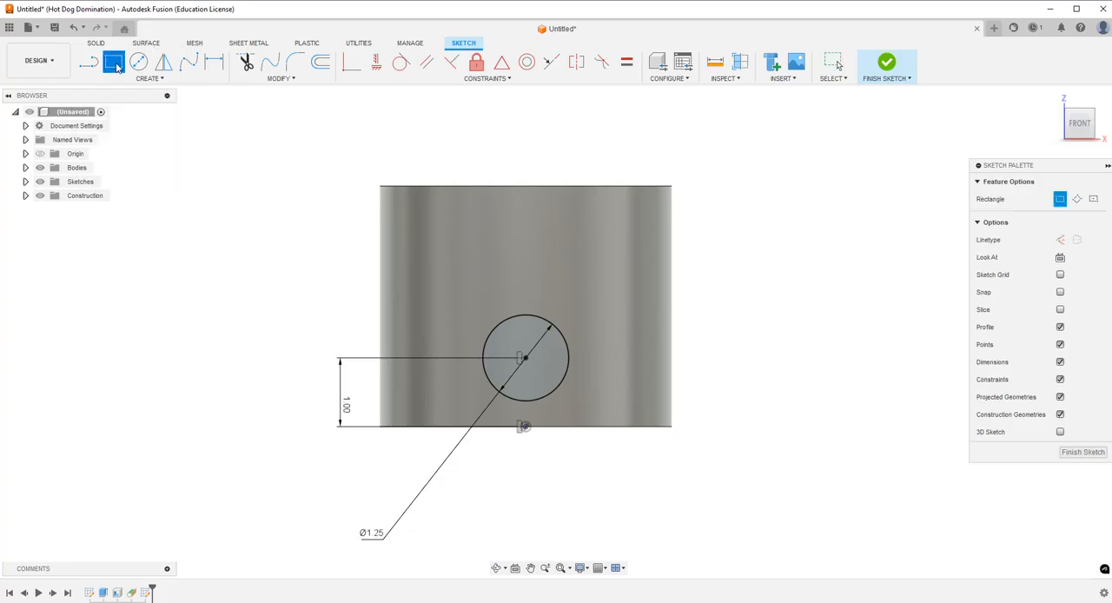
pyautogui.click(482, 357)
pyautogui.click(560, 233)
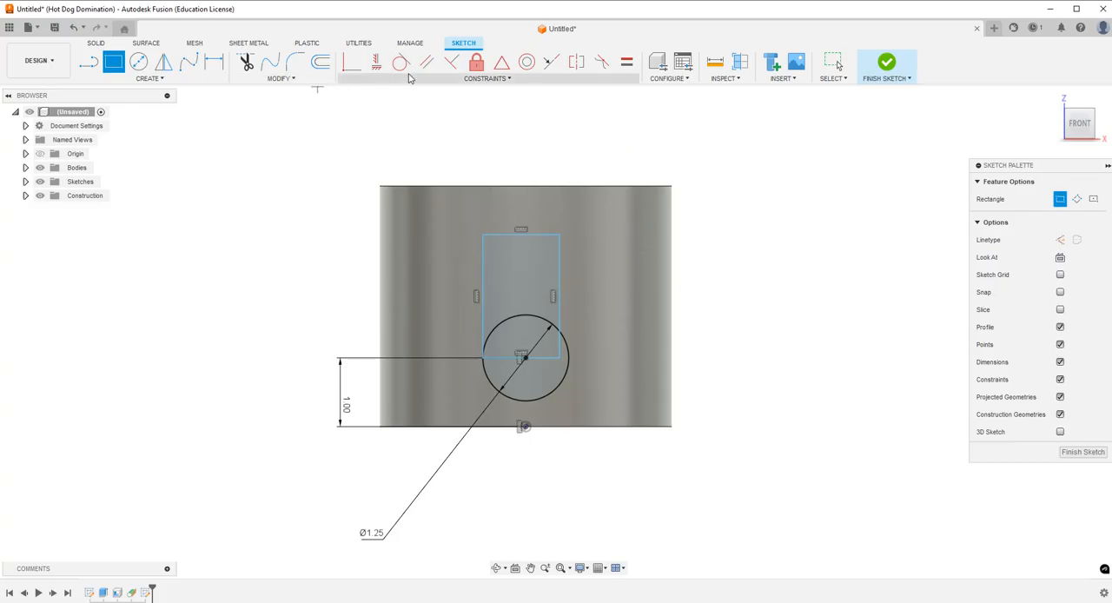
pyautogui.click(351, 62)
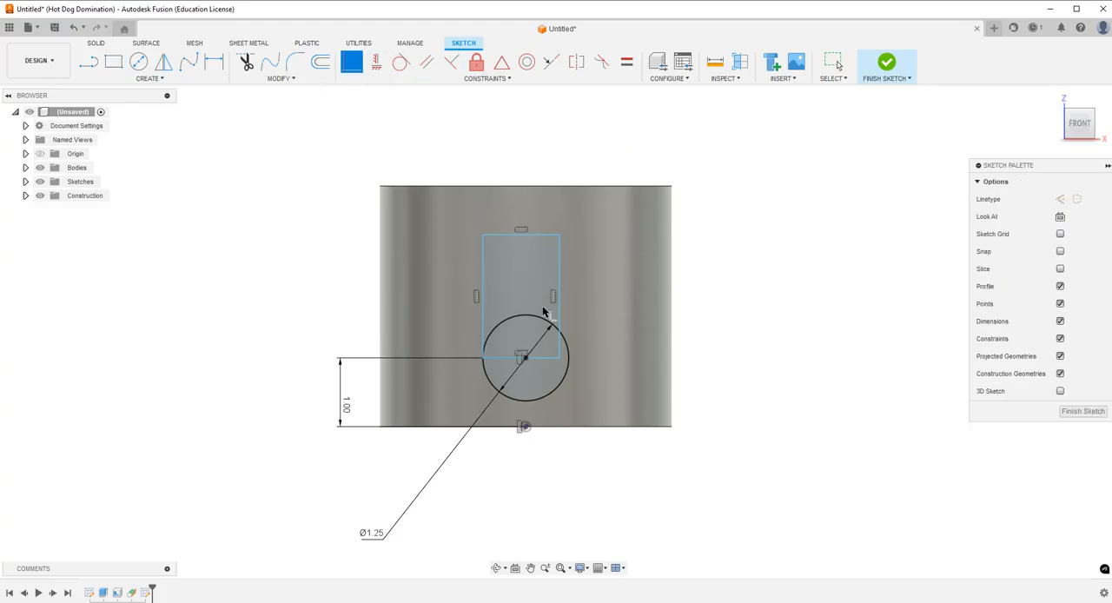
pyautogui.click(568, 362)
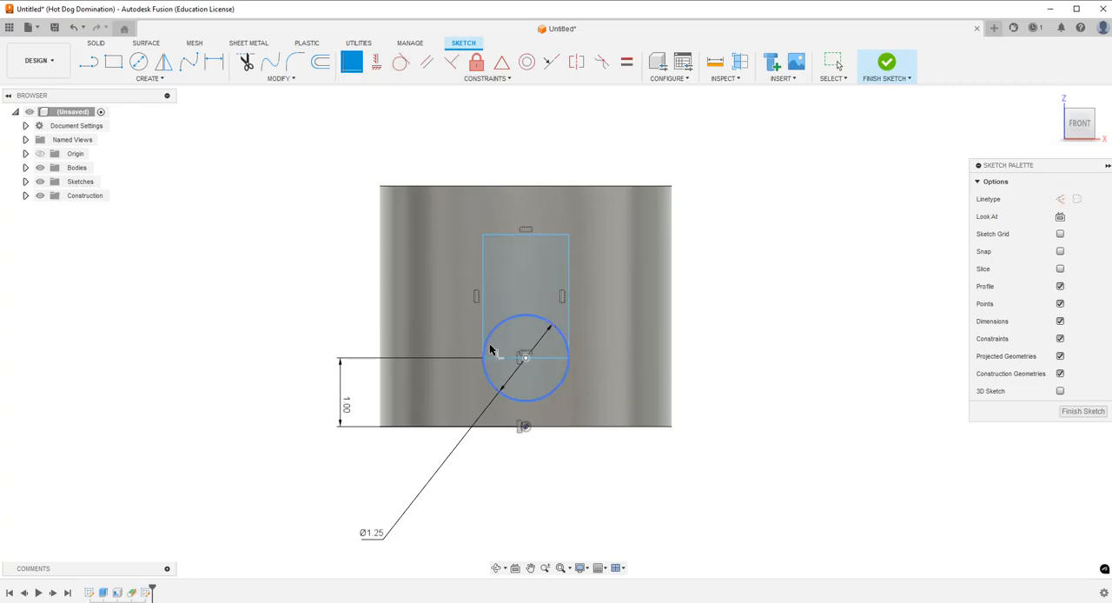
# Move the rectangle's lower edge up to test its freedom, and make its left side tangent to the circle.
pyautogui.press('Escape')
pyautogui.moveTo(509, 357)
pyautogui.mouseDown()
pyautogui.moveTo(509, 331)
pyautogui.moveTo(522, 323)
pyautogui.moveTo(535, 370)
pyautogui.moveTo(544, 337)
pyautogui.mouseUp()
pyautogui.press('Escape')
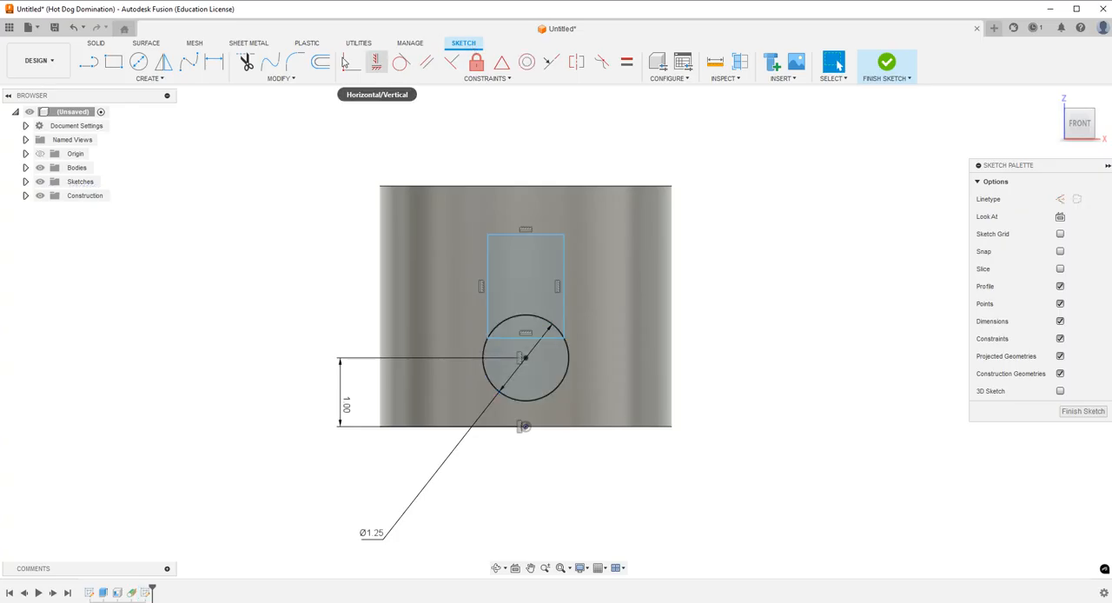
pyautogui.click(401, 62)
pyautogui.click(486, 313)
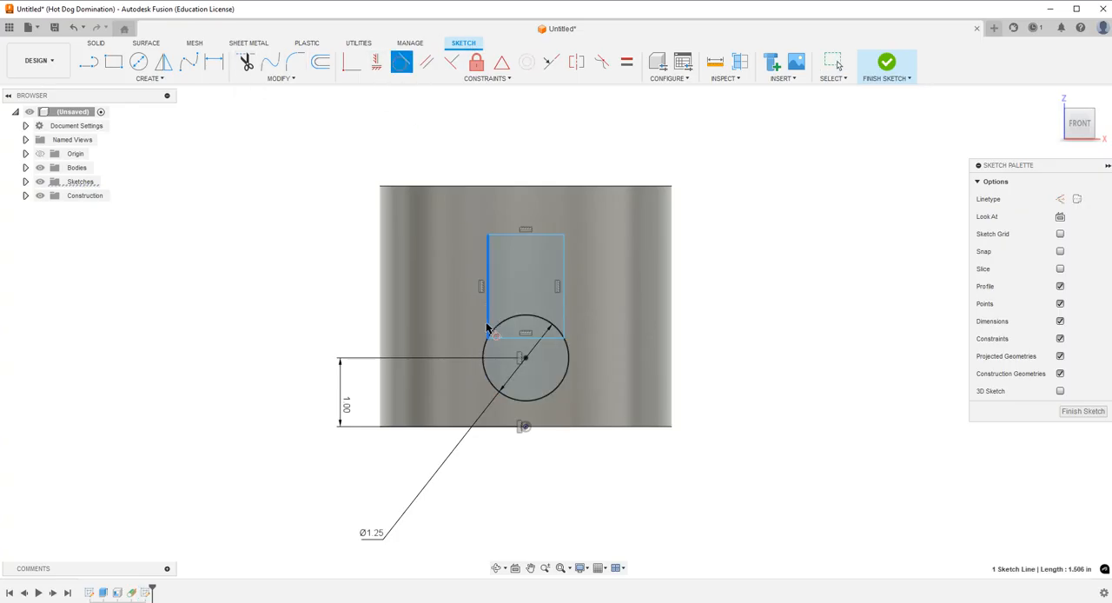
pyautogui.click(486, 367)
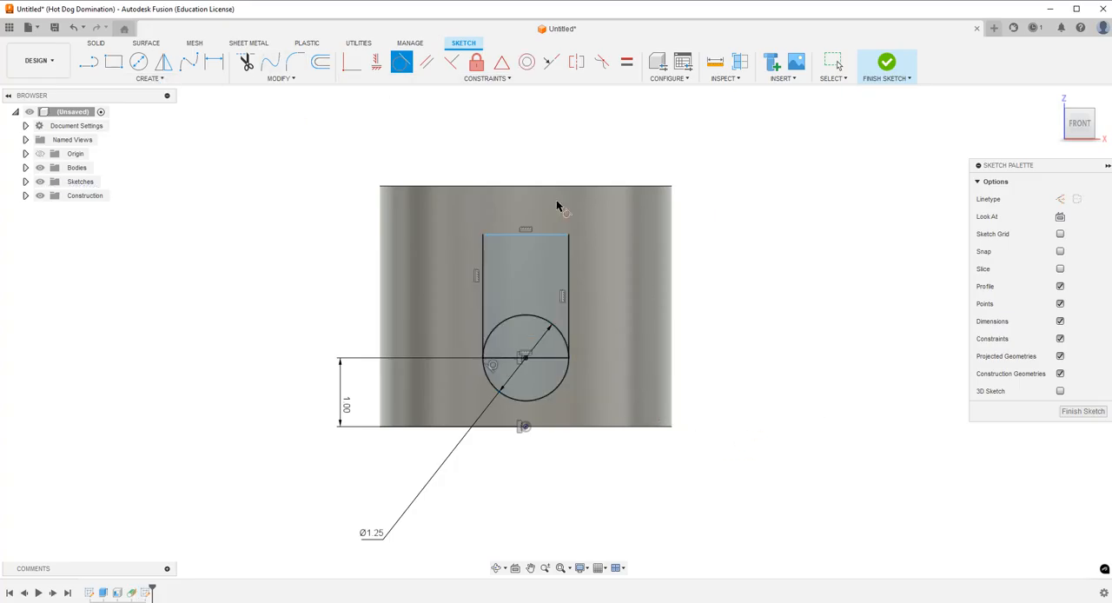
pyautogui.press('Escape')
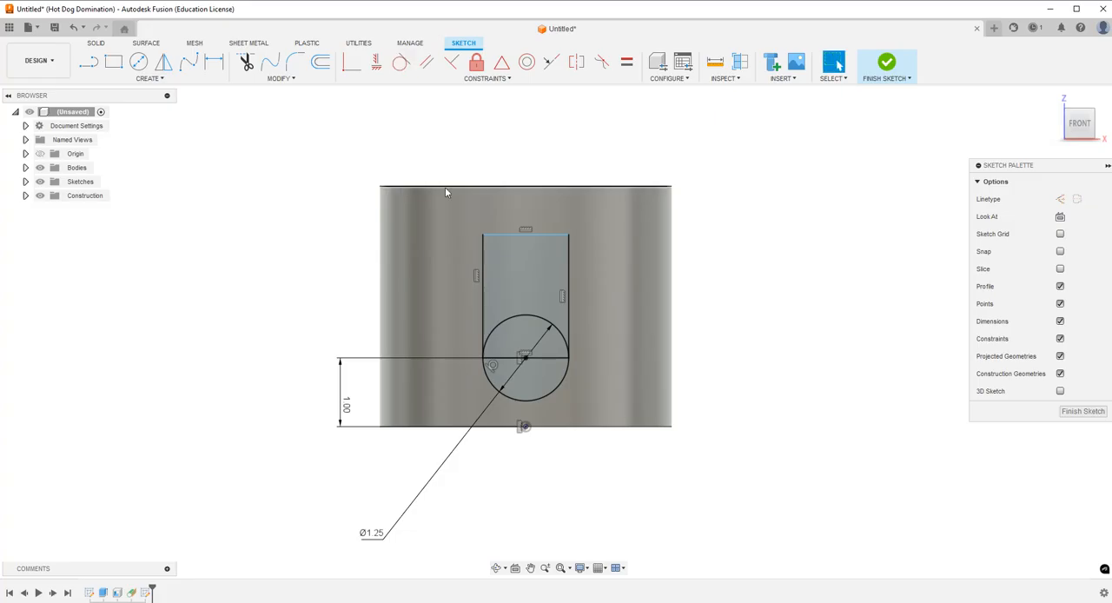
pyautogui.click(533, 236)
pyautogui.click(553, 63)
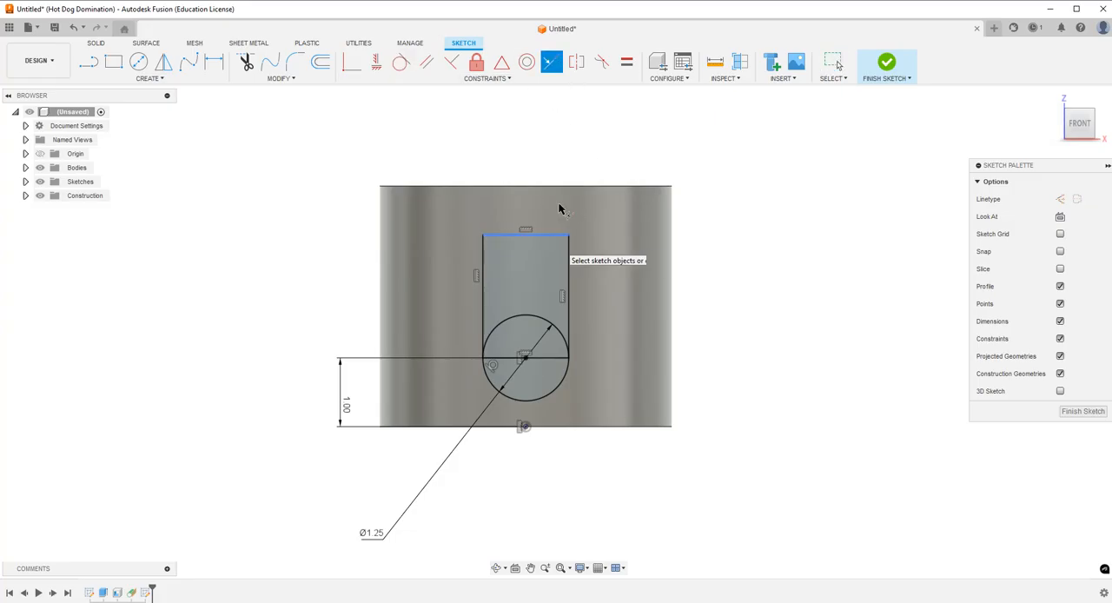
pyautogui.press('Escape')
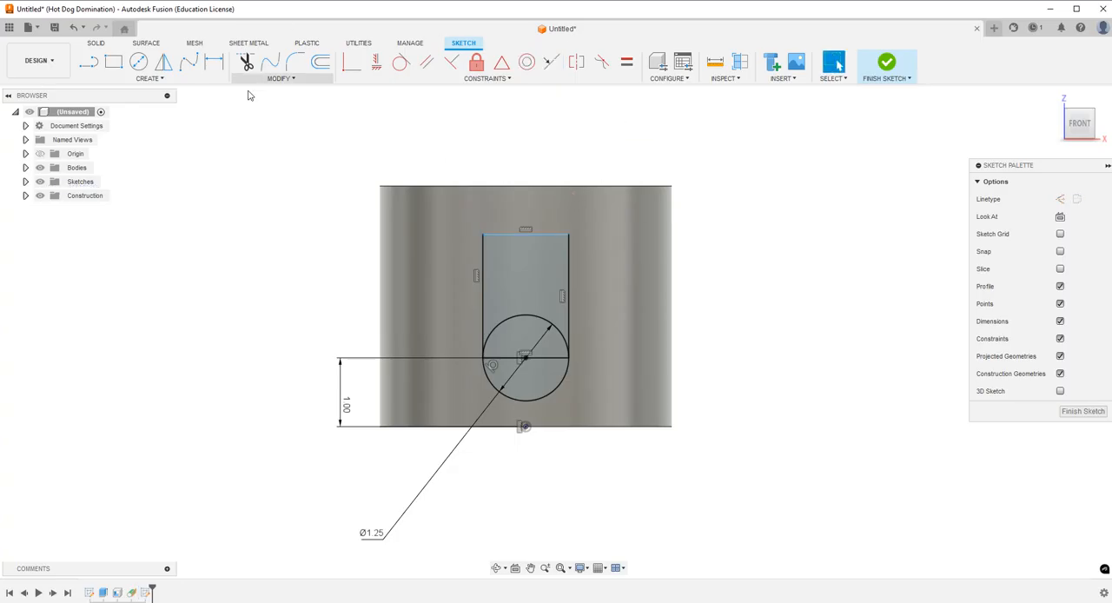
# Project the cup's top rim edge into the sketch with the projection link kept on.
pyautogui.click(166, 82)
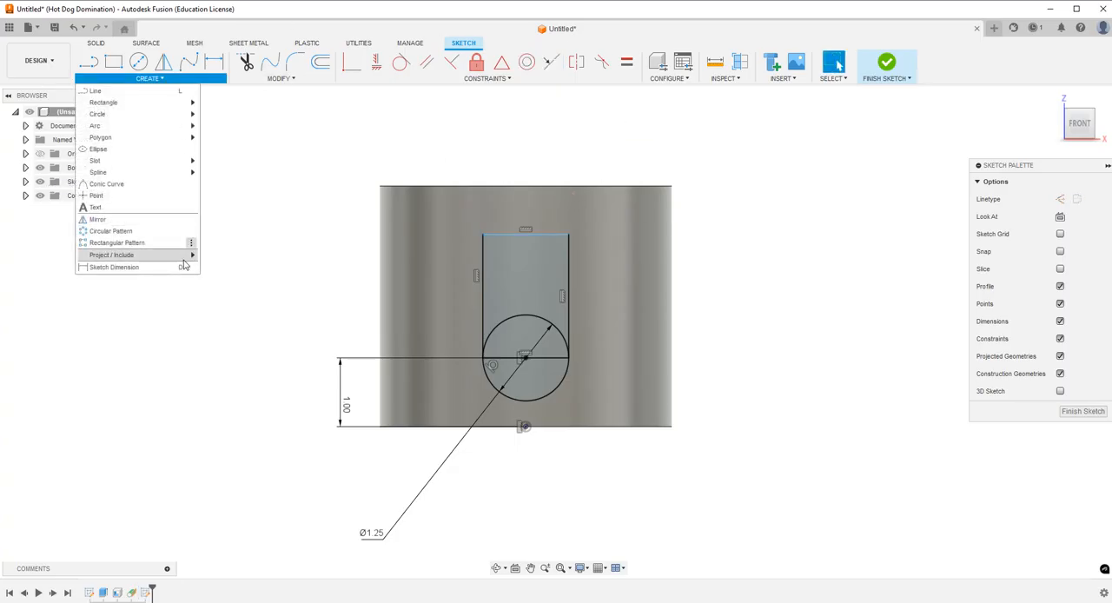
pyautogui.moveTo(176, 261)
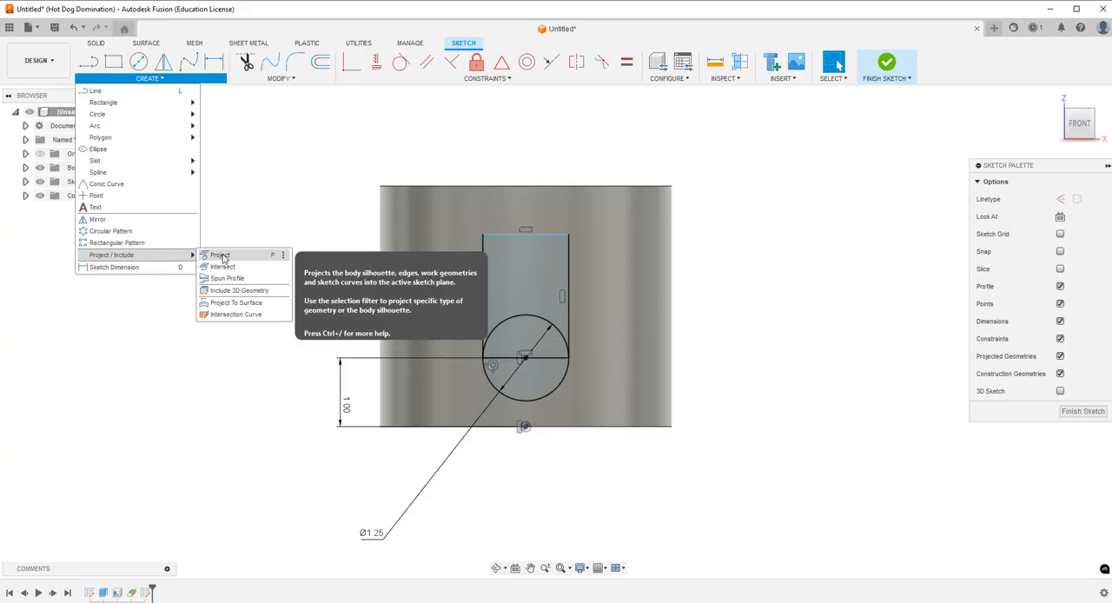
pyautogui.click(222, 257)
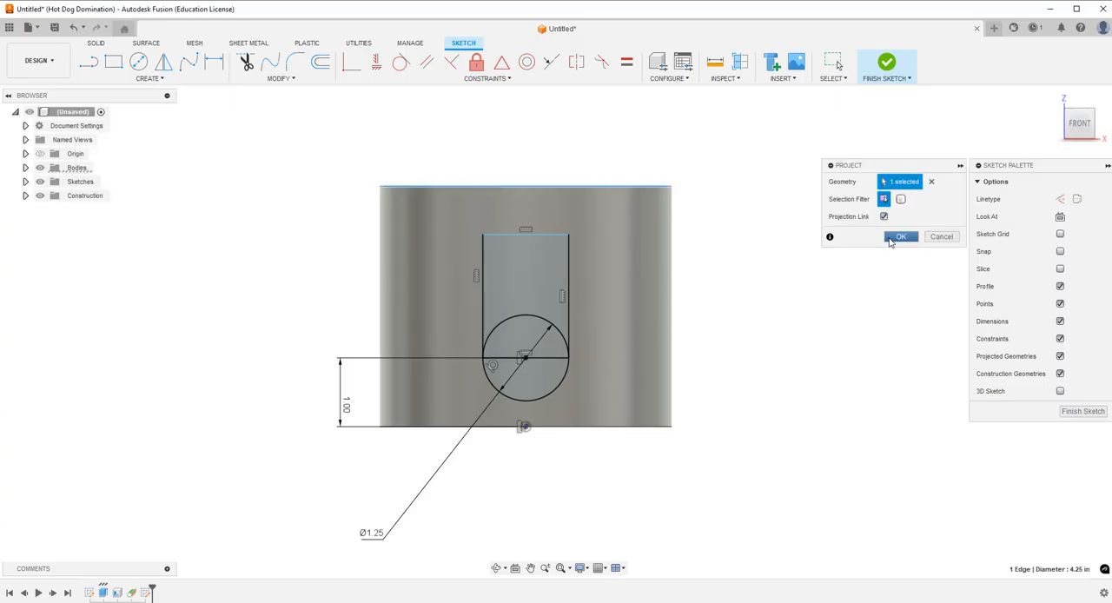
pyautogui.click(897, 237)
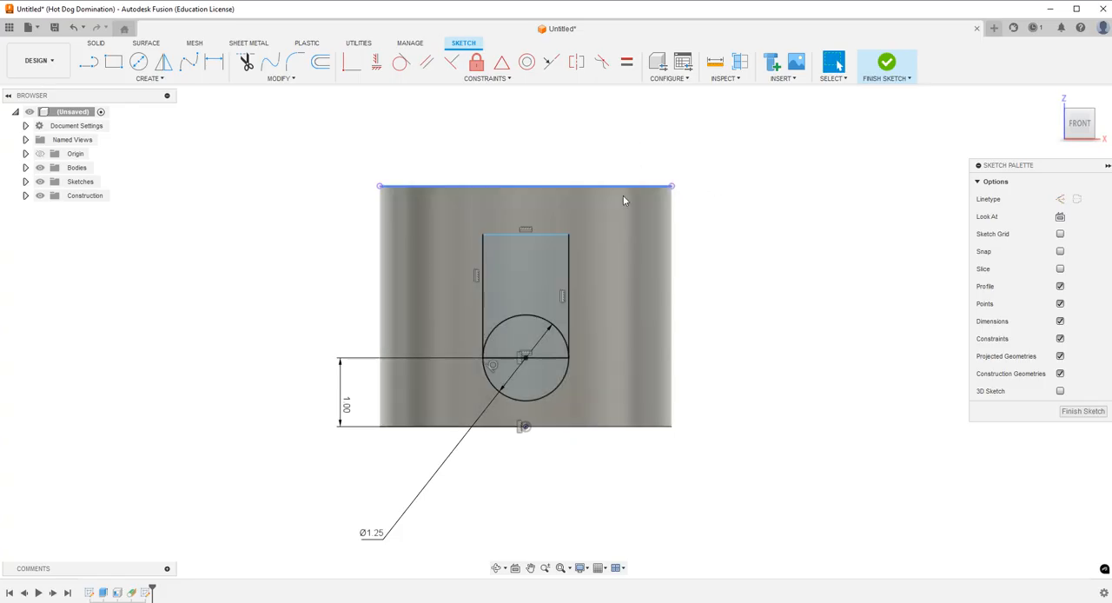
pyautogui.click(632, 187)
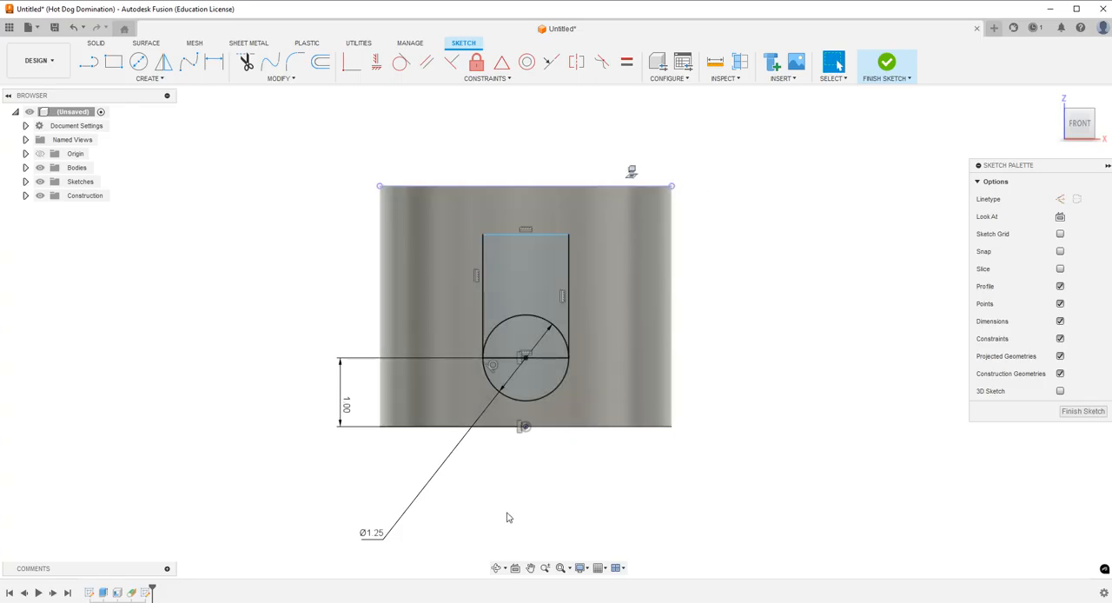
# Move the rectangle's top edge down and make it collinear with the projected rim line.
pyautogui.moveTo(542, 235); pyautogui.dragTo(551, 273)
pyautogui.click(497, 568)
pyautogui.keyDown('shift'); pyautogui.moveTo(551, 272); pyautogui.dragTo(551, 278, button='middle'); pyautogui.keyUp('shift')
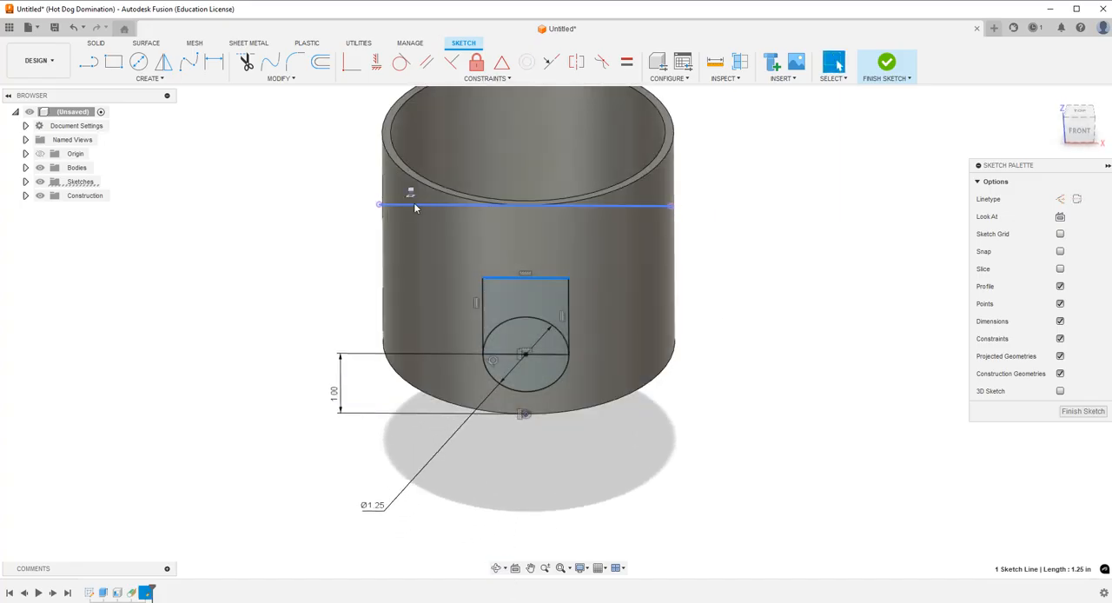
pyautogui.click(1080, 132)
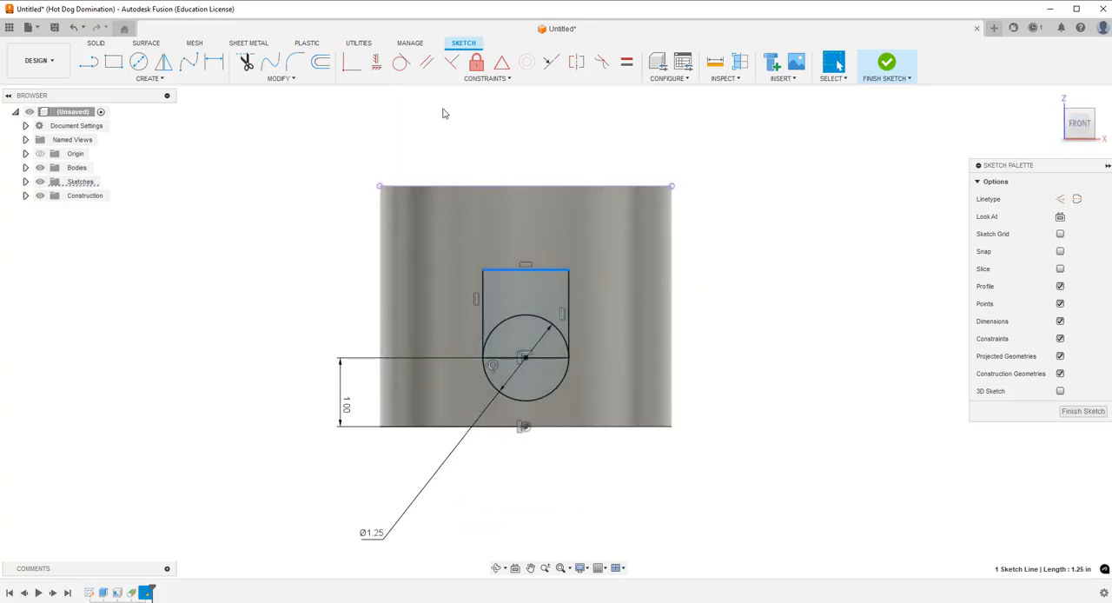
pyautogui.click(557, 66)
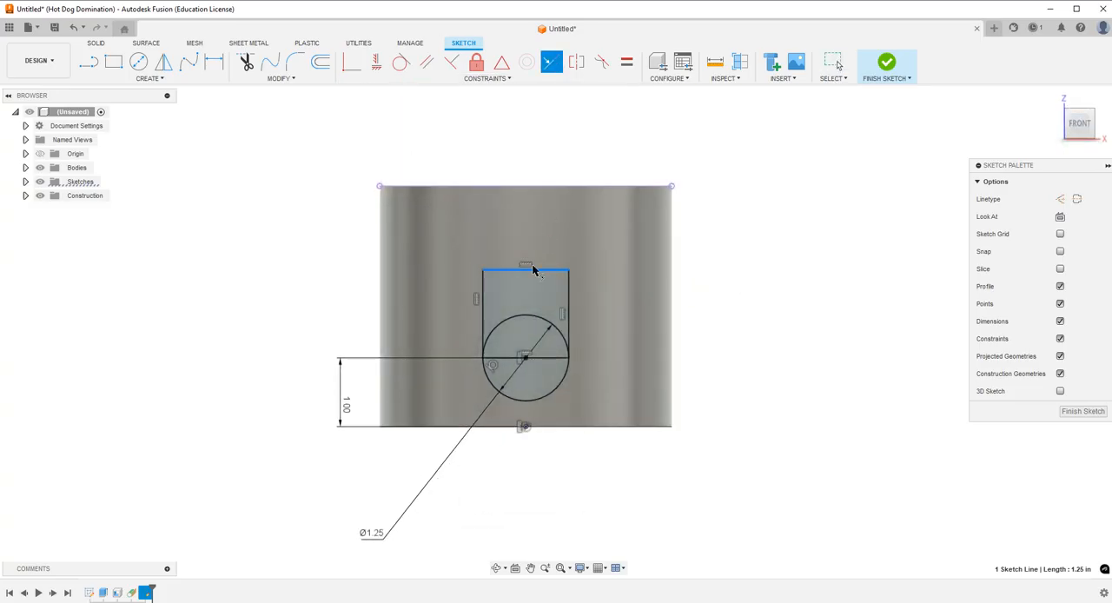
pyautogui.click(556, 186)
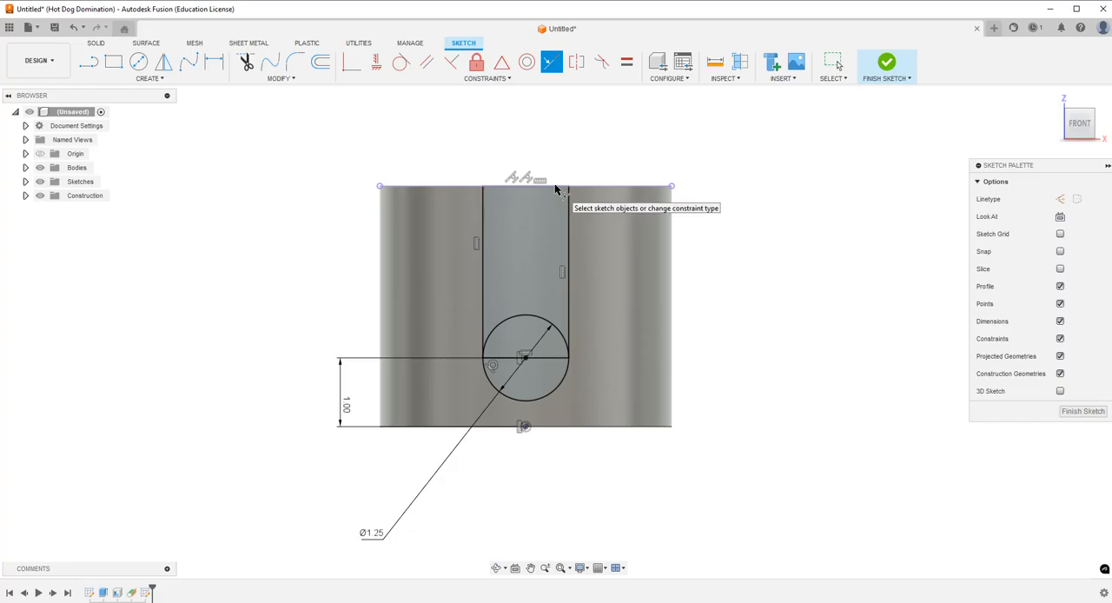
pyautogui.press('Escape')
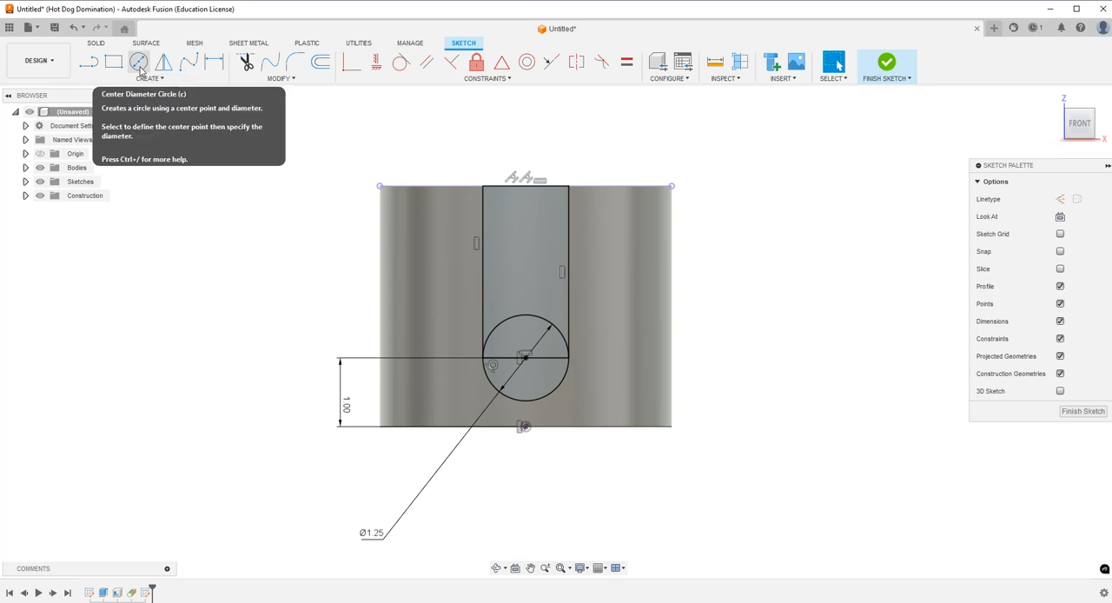
# Draw two center diameter circles just below the rim, one on each side of the rectangle, the left one about 0.7 in across.
pyautogui.click(296, 62)
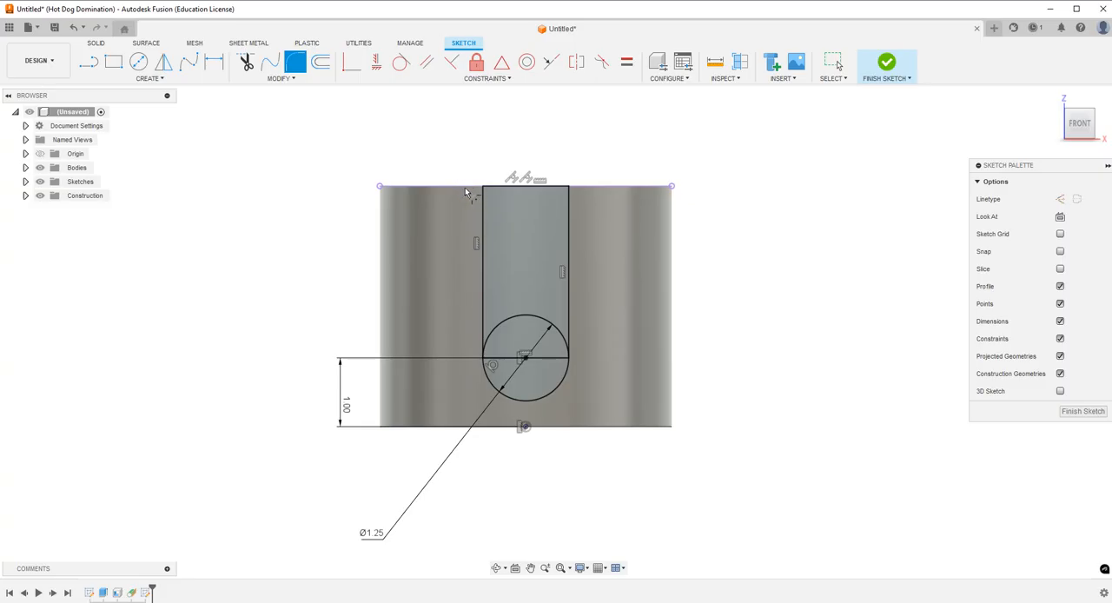
pyautogui.press('Escape')
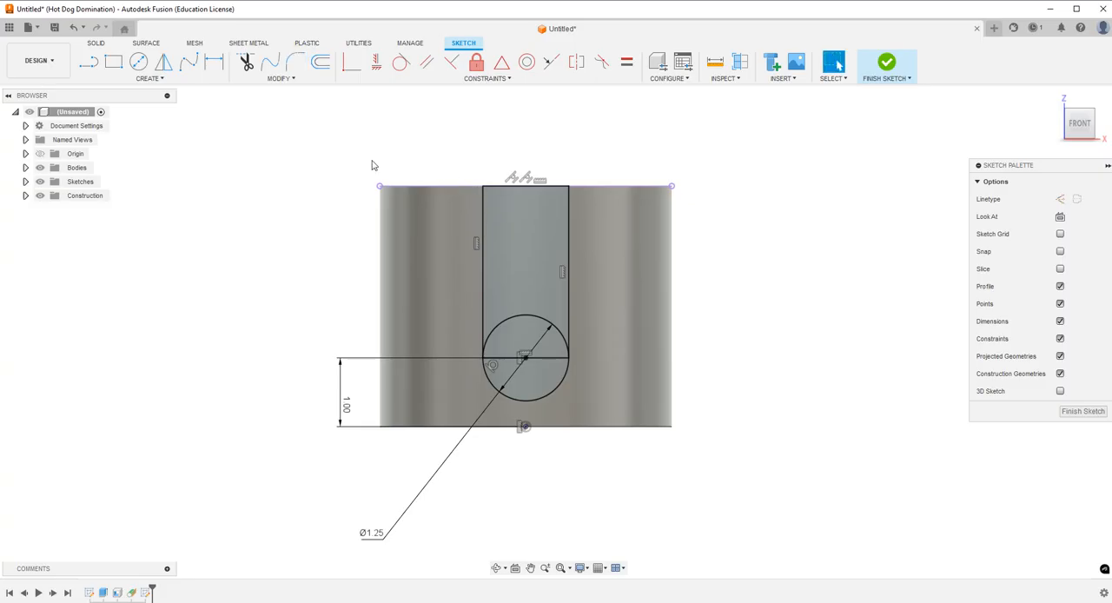
pyautogui.click(140, 62)
pyautogui.click(445, 216)
pyautogui.click(460, 198)
pyautogui.click(610, 231)
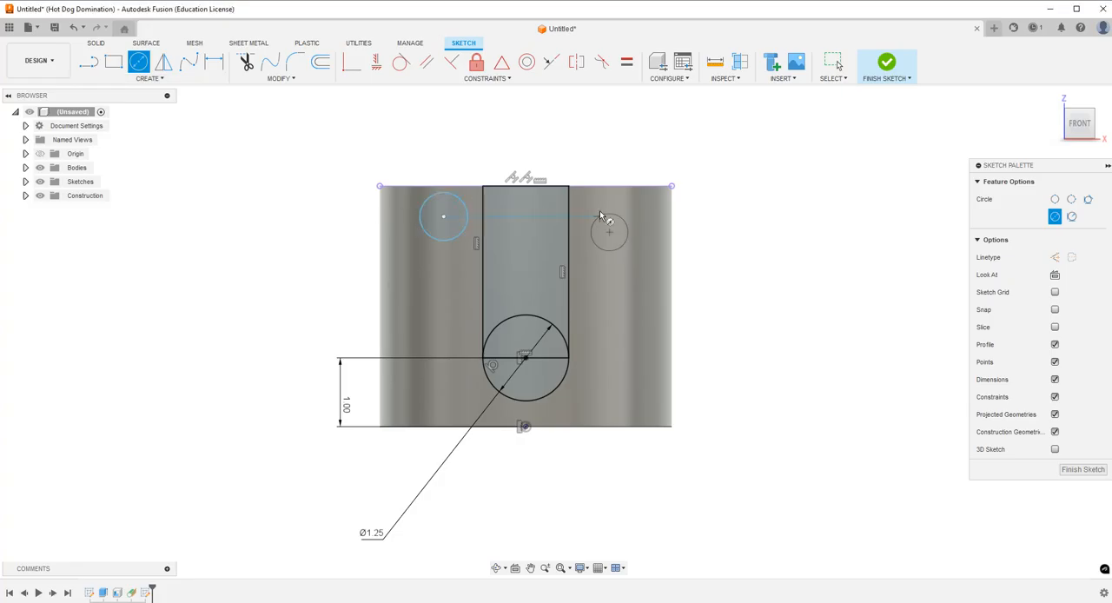
pyautogui.press('Escape')
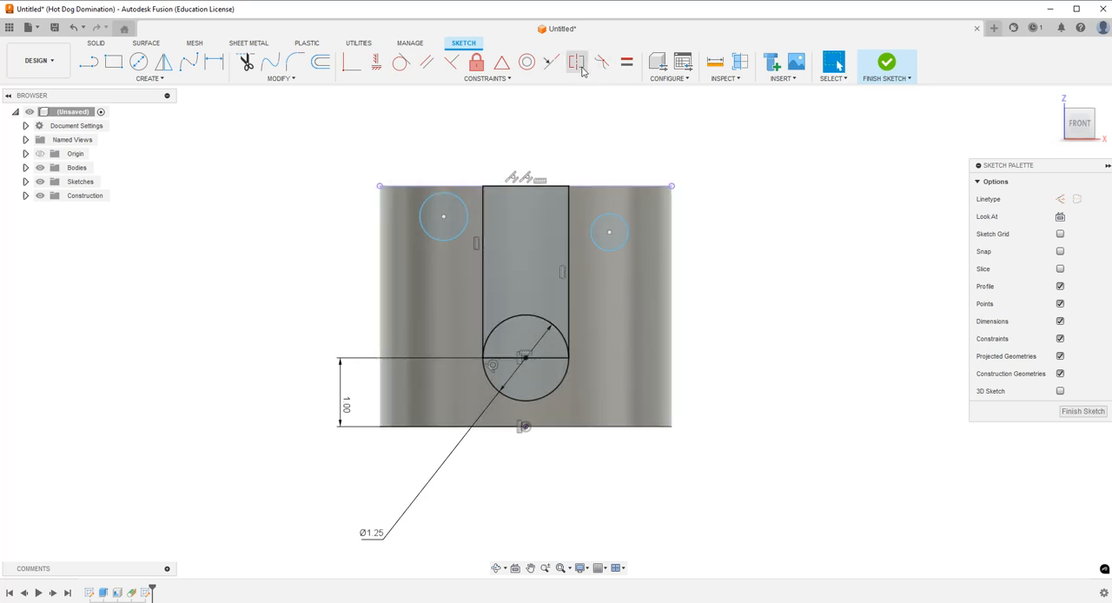
# Constrain the two small circles to equal size and dimension the left one's diameter at 0.75 in.
pyautogui.click(626, 62)
pyautogui.click(468, 217)
pyautogui.click(594, 227)
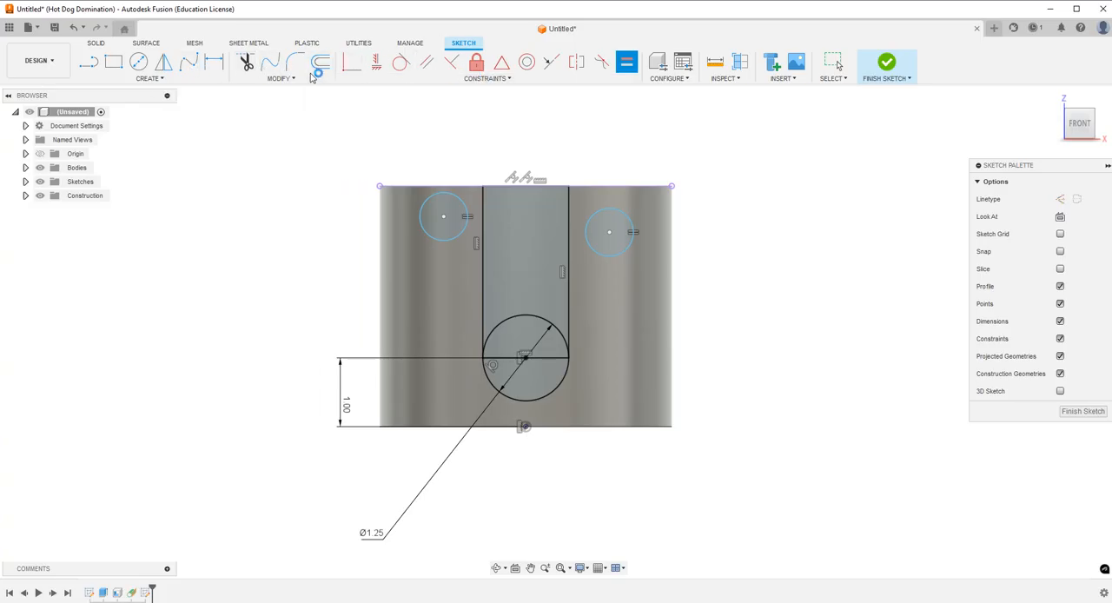
pyautogui.click(214, 61)
pyautogui.click(443, 243)
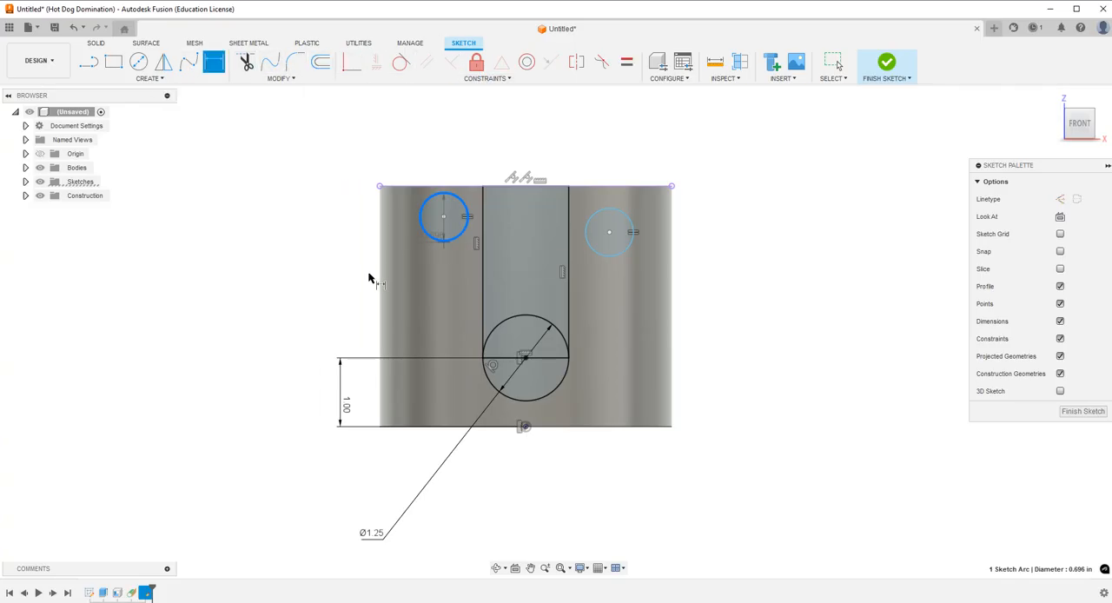
pyautogui.click(362, 279)
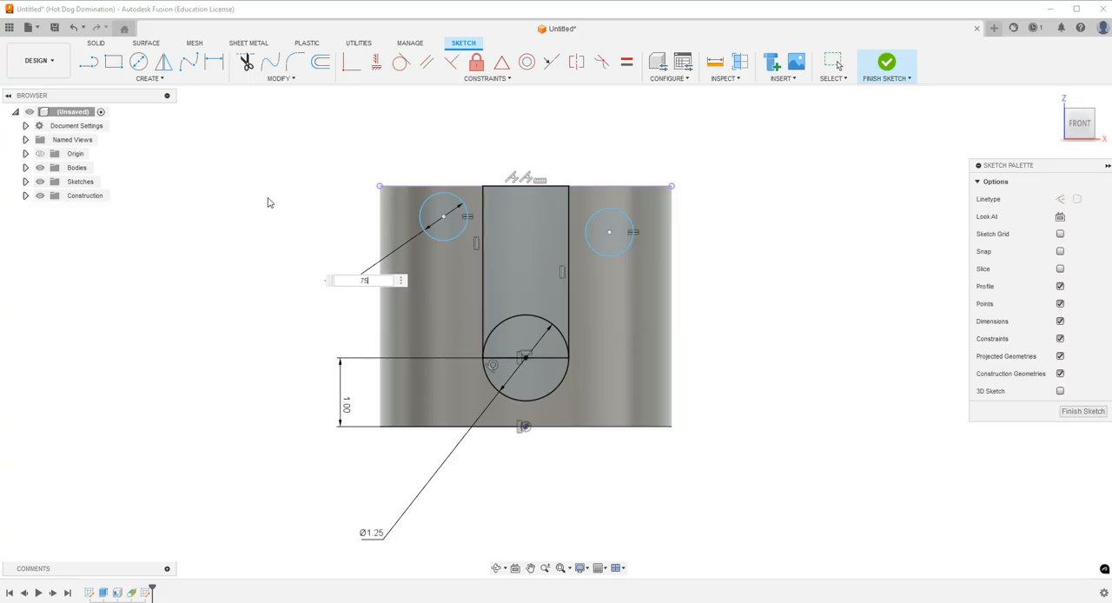
pyautogui.write('.75')
pyautogui.press('Return')
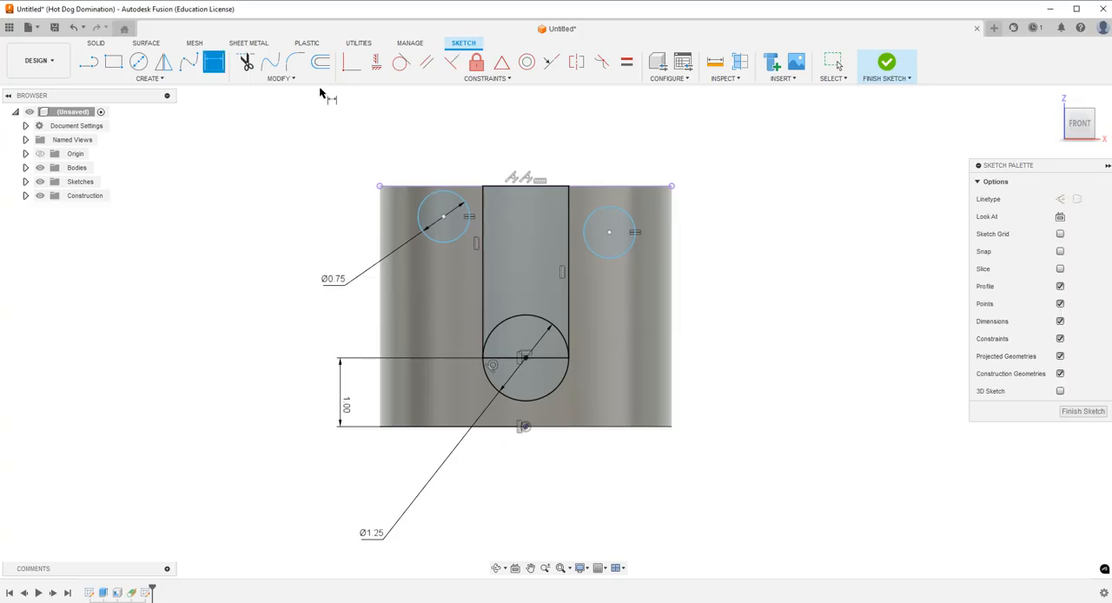
# Make both small circles tangent to the projected rim line and to the adjacent vertical sides of the rectangle.
pyautogui.click(401, 61)
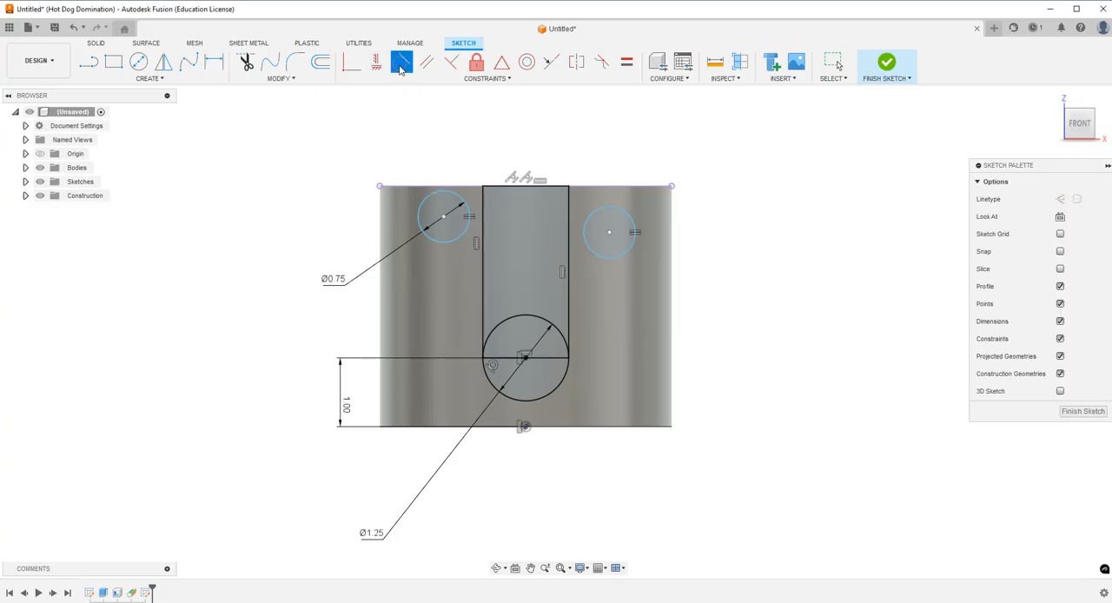
pyautogui.click(443, 197)
pyautogui.click(445, 186)
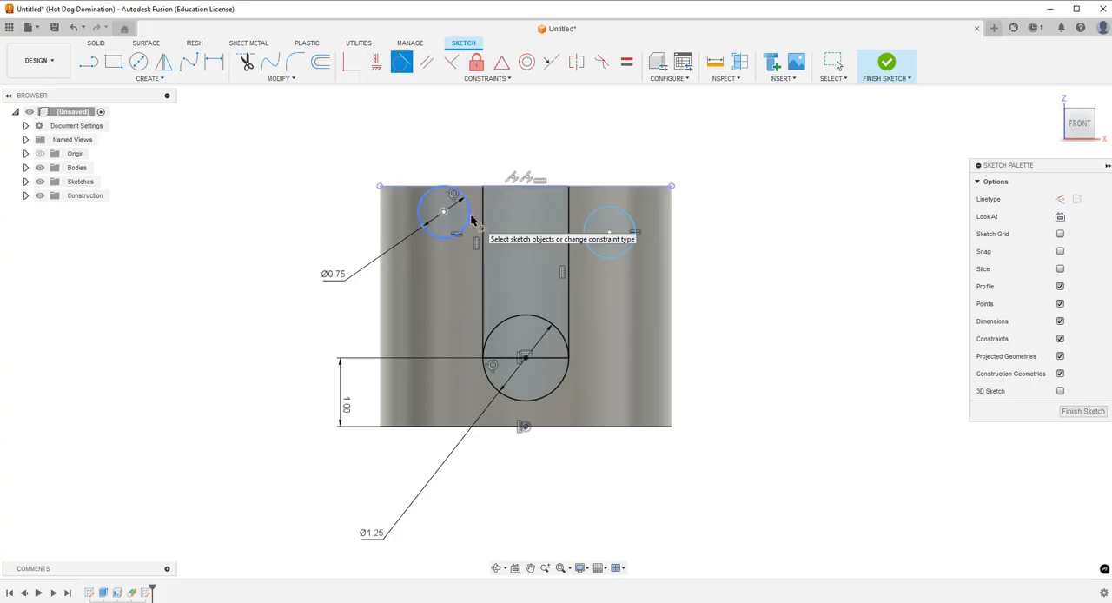
pyautogui.click(467, 220)
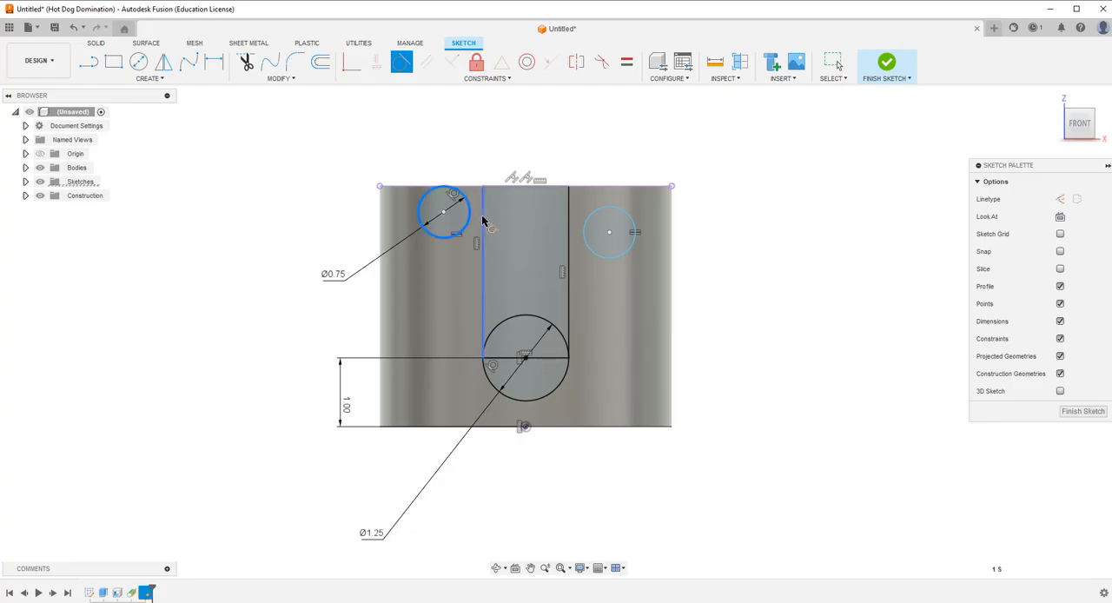
pyautogui.click(484, 224)
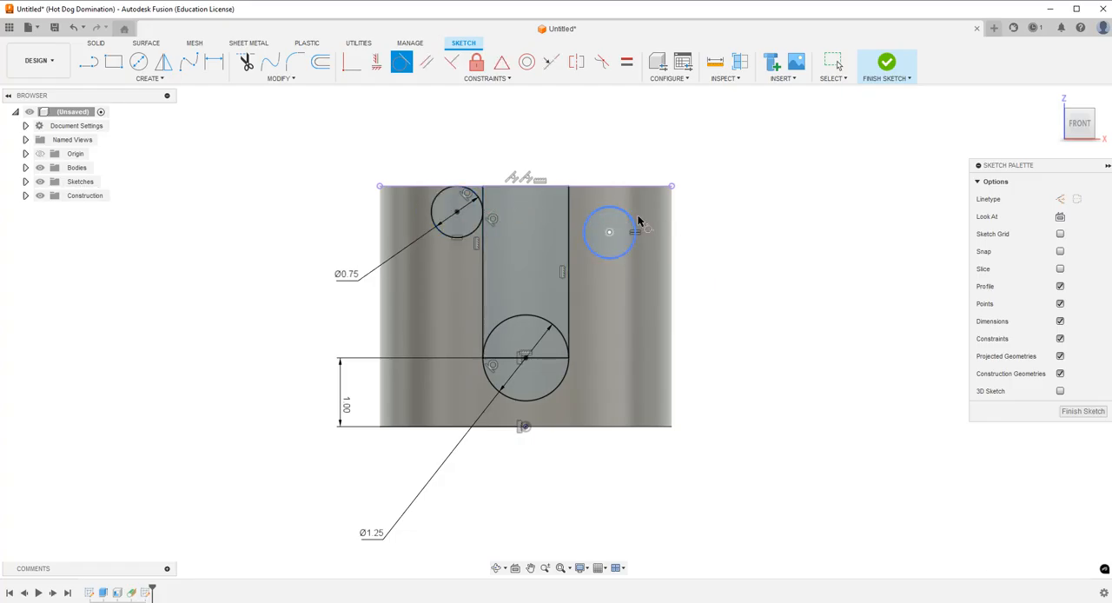
pyautogui.click(629, 217)
pyautogui.click(615, 185)
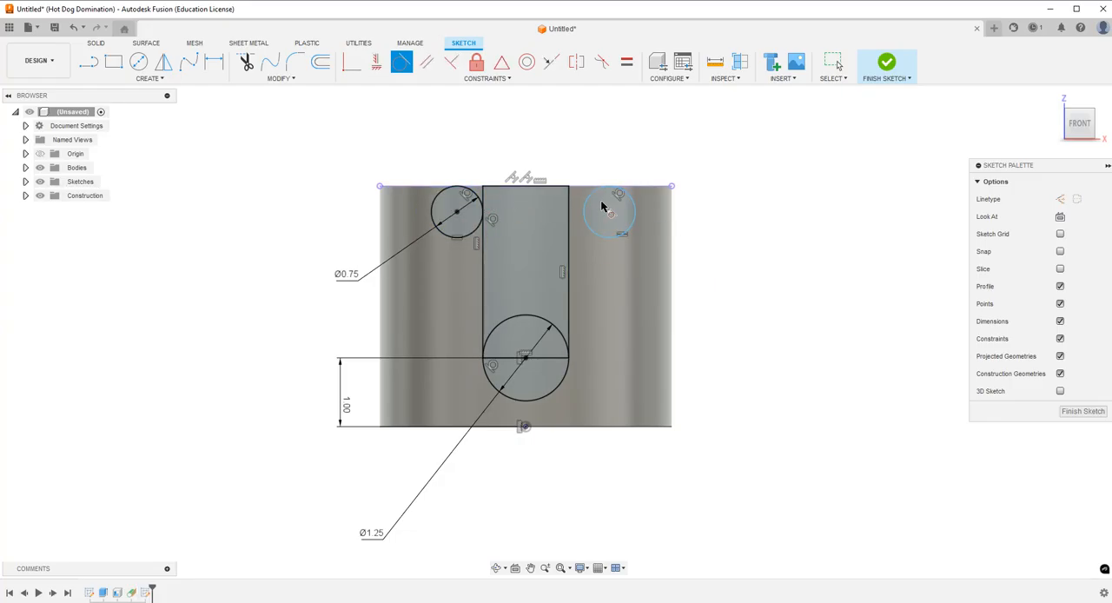
pyautogui.click(570, 224)
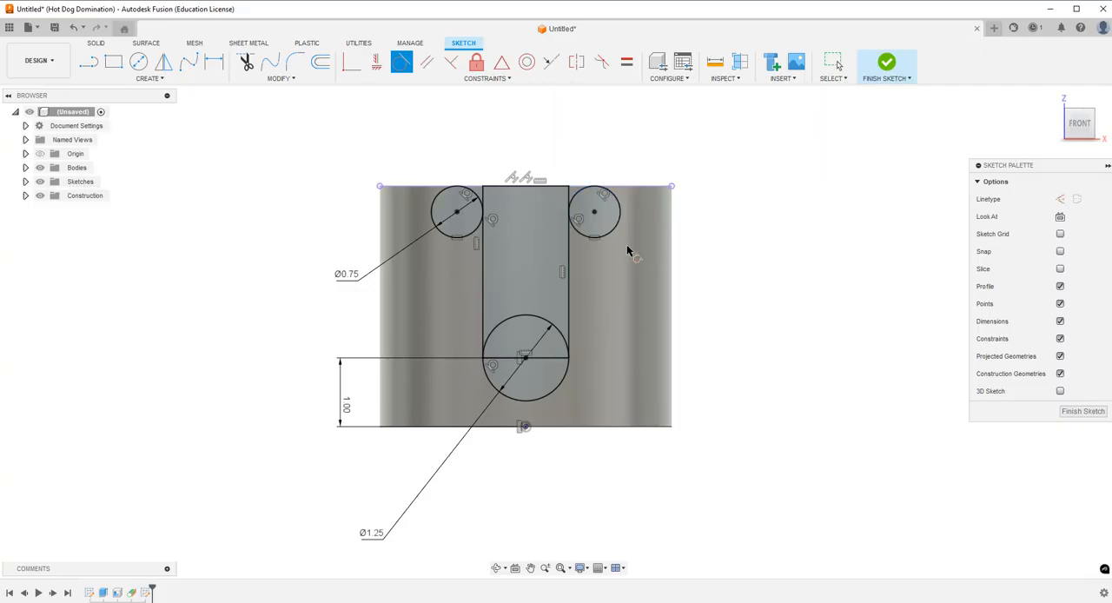
# Trim the small circles to corner arcs, the side lines above them, the large circle's upper half and the rectangle's lower edge.
pyautogui.click(245, 62)
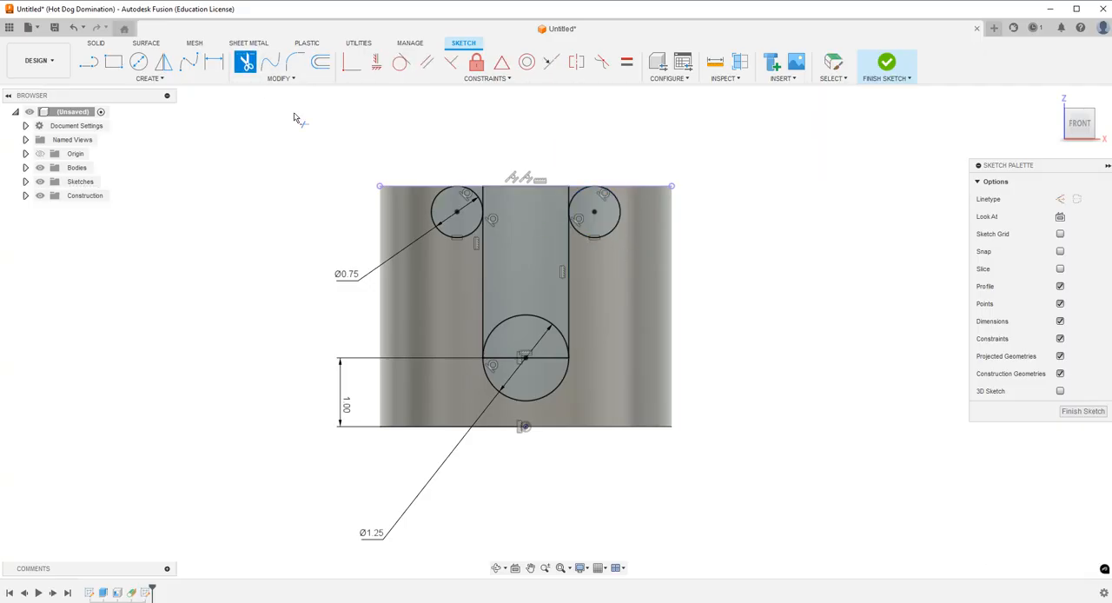
pyautogui.click(450, 235)
pyautogui.click(615, 228)
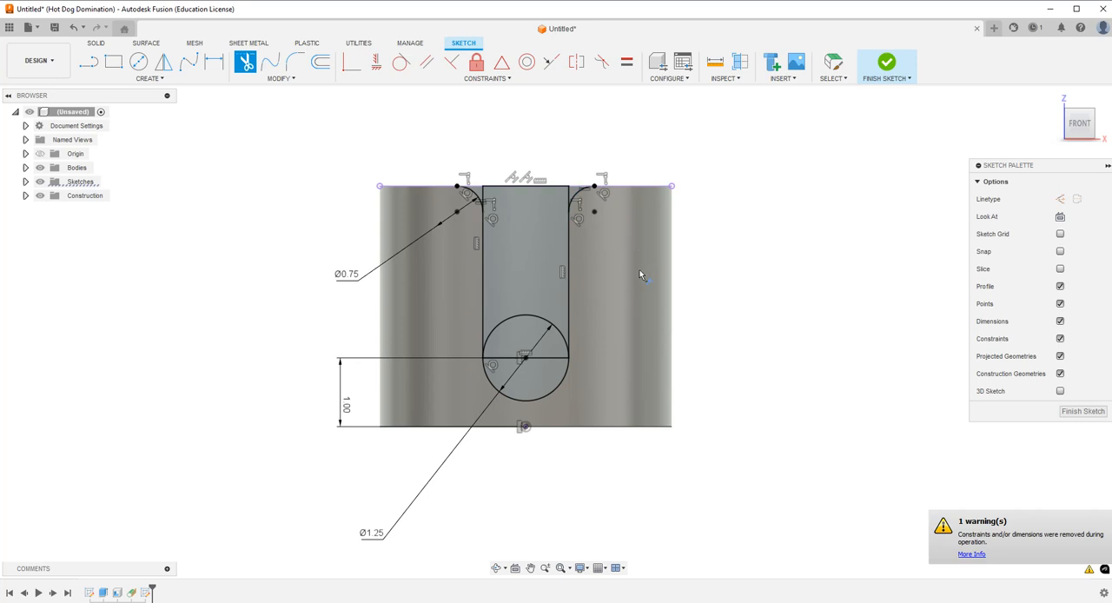
pyautogui.click(567, 196)
pyautogui.click(481, 196)
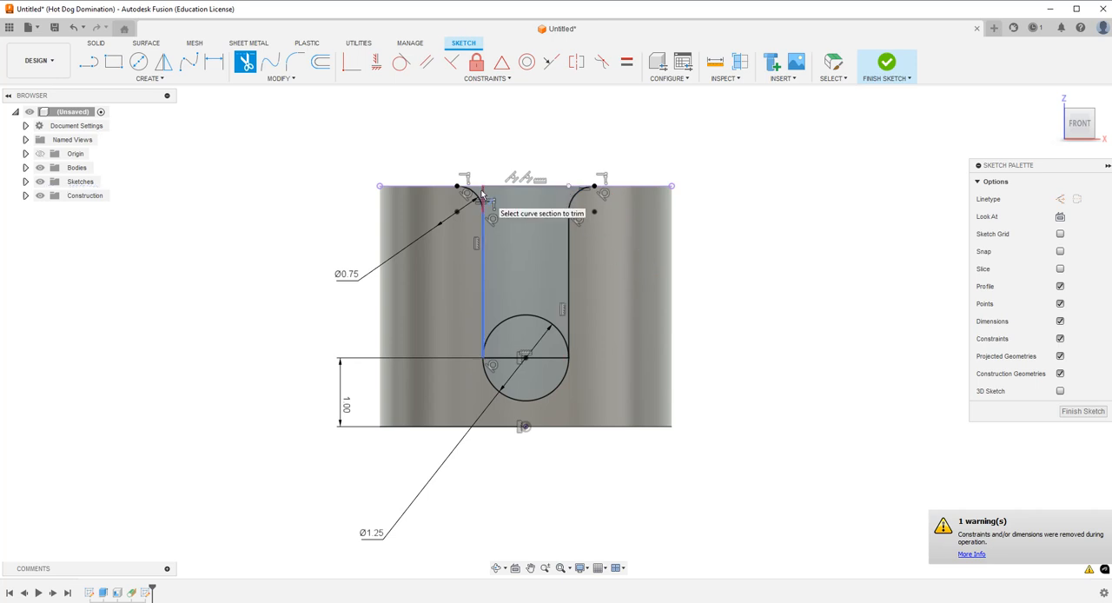
pyautogui.click(532, 318)
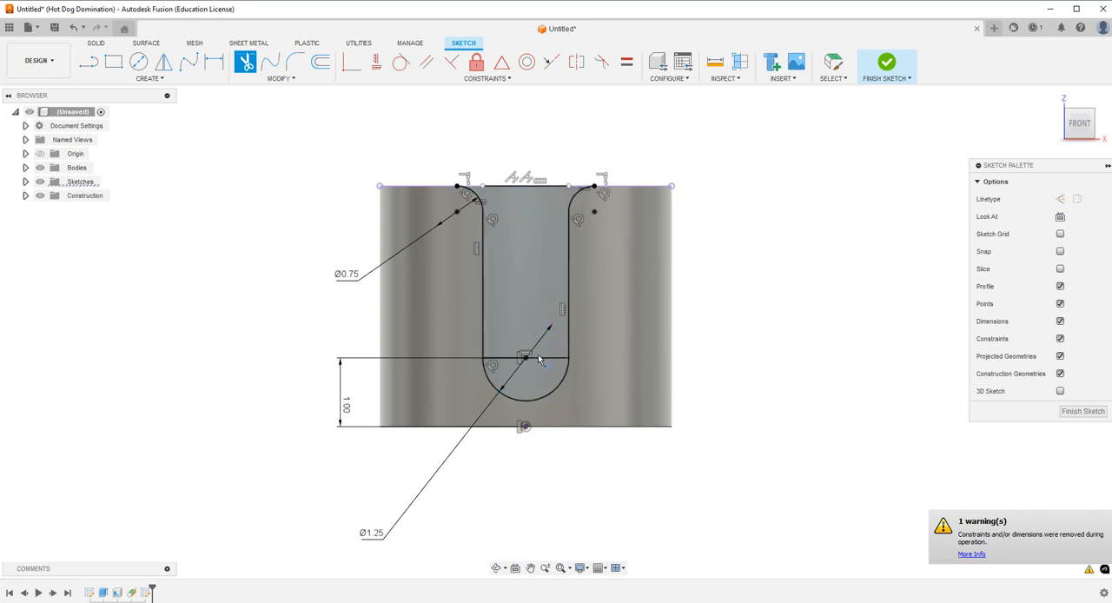
pyautogui.click(539, 358)
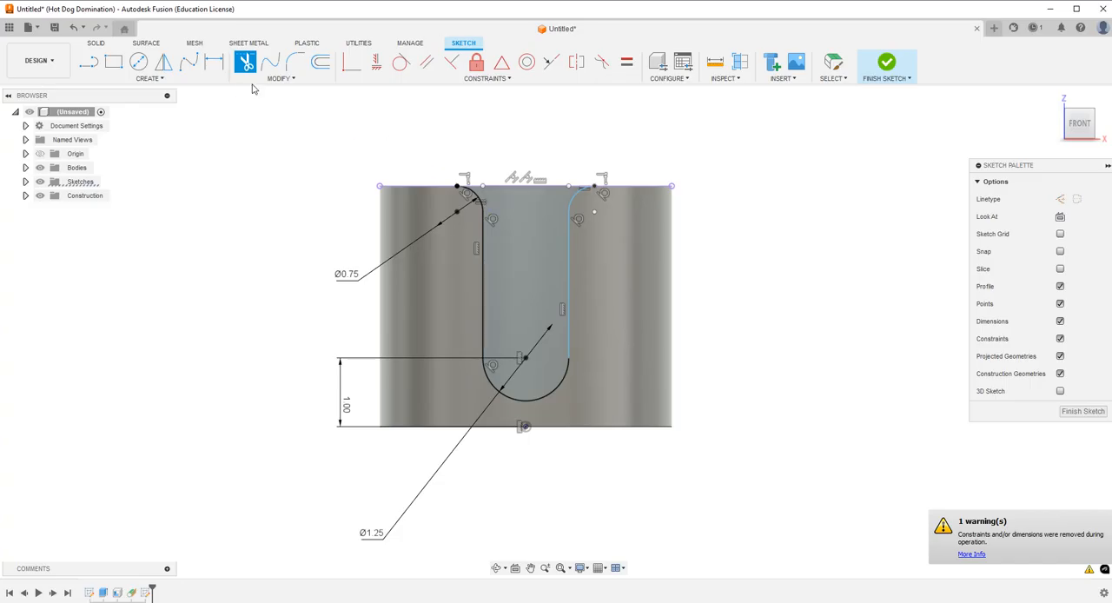
# Make the slot's right side line tangent to the arc at the slot's bottom.
pyautogui.click(215, 63)
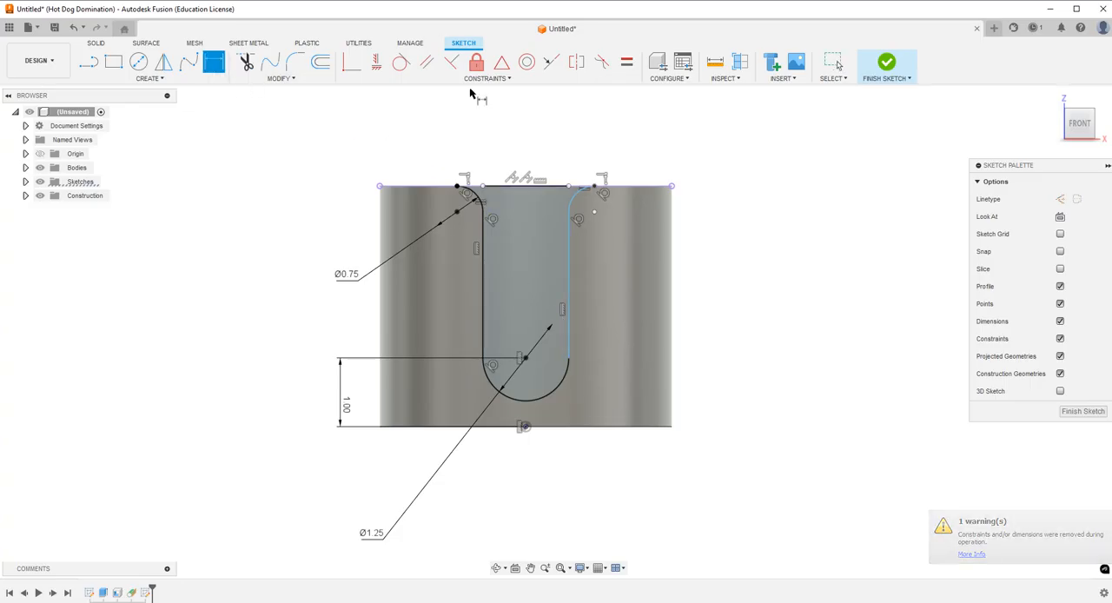
pyautogui.click(401, 62)
pyautogui.click(570, 341)
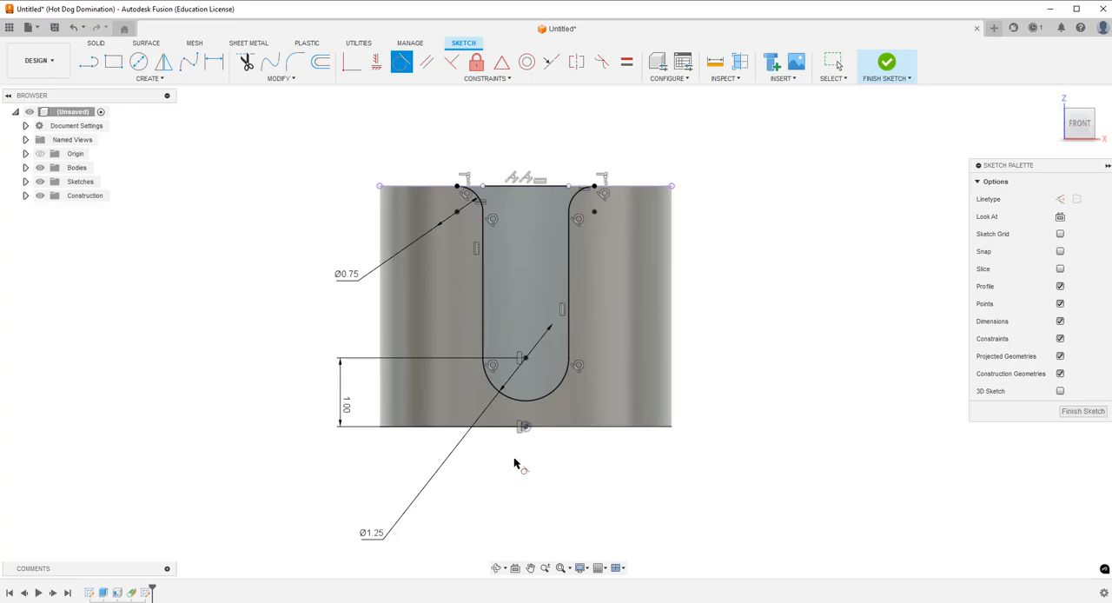
pyautogui.press('Escape')
pyautogui.click(497, 568)
pyautogui.moveTo(496, 244); pyautogui.dragTo(503, 210)
pyautogui.press('Escape')
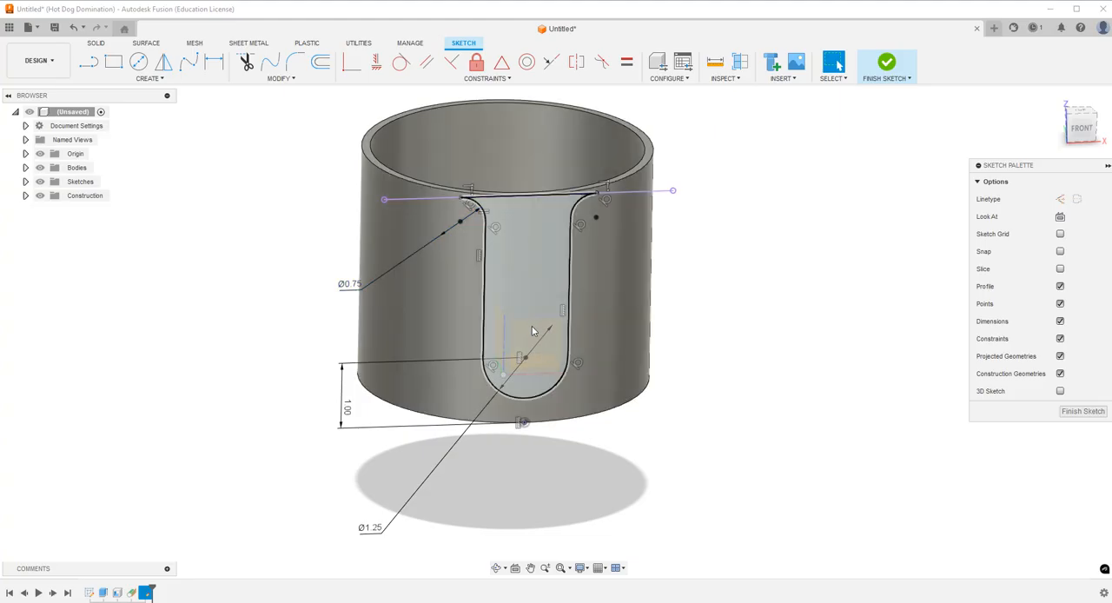
# Try to cut the slot profile 1.40 in deep through the cup's front wall with Extrude.
pyautogui.click(40, 167)
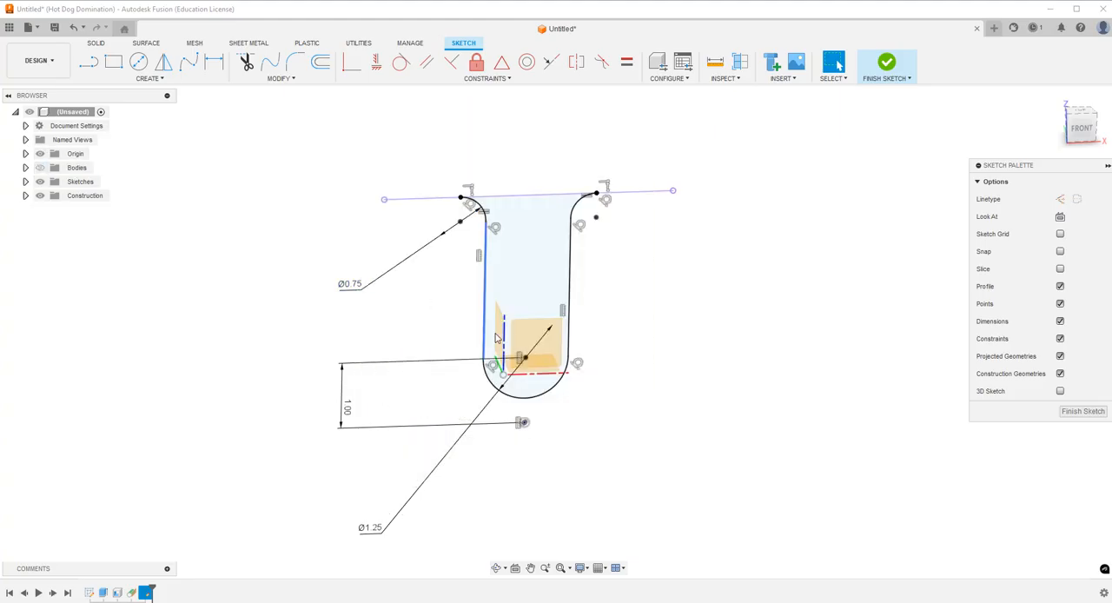
pyautogui.click(40, 167)
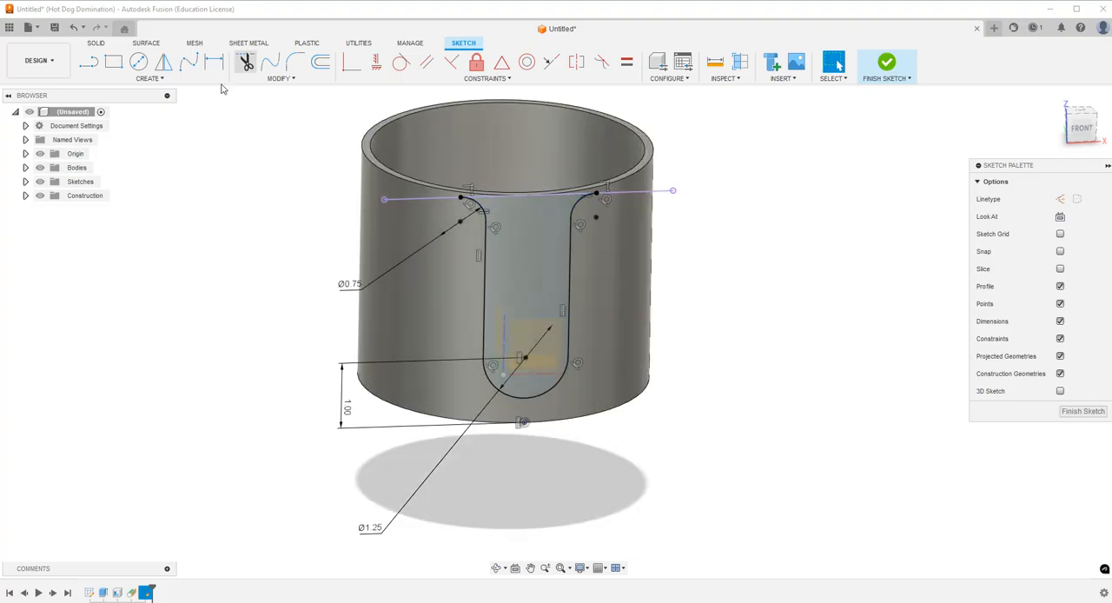
pyautogui.click(96, 45)
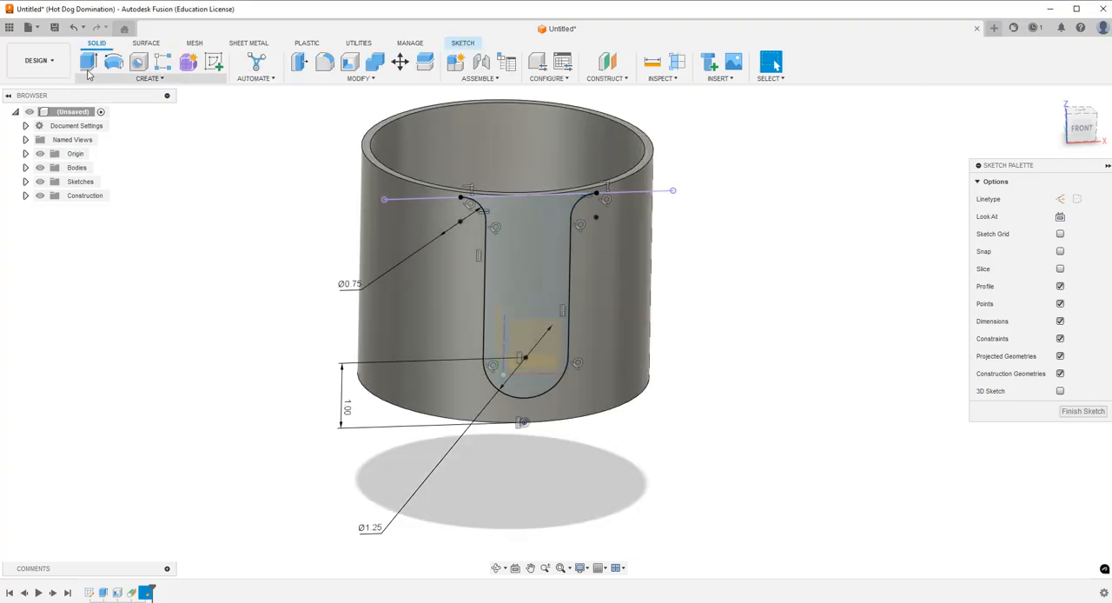
pyautogui.press('e')
pyautogui.moveTo(533, 314); pyautogui.dragTo(513, 273)
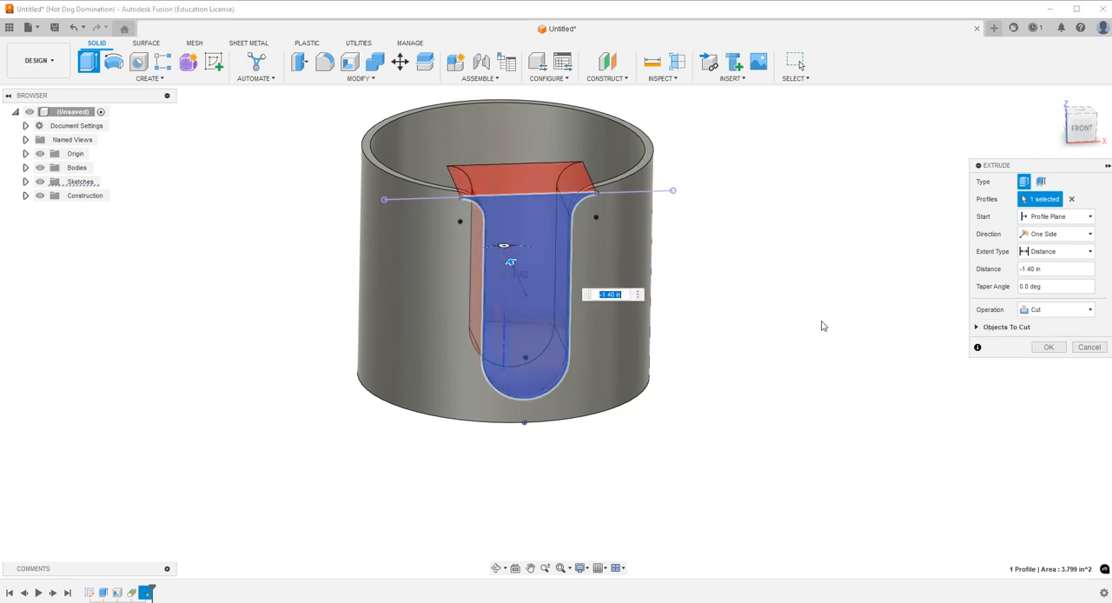
pyautogui.click(1046, 347)
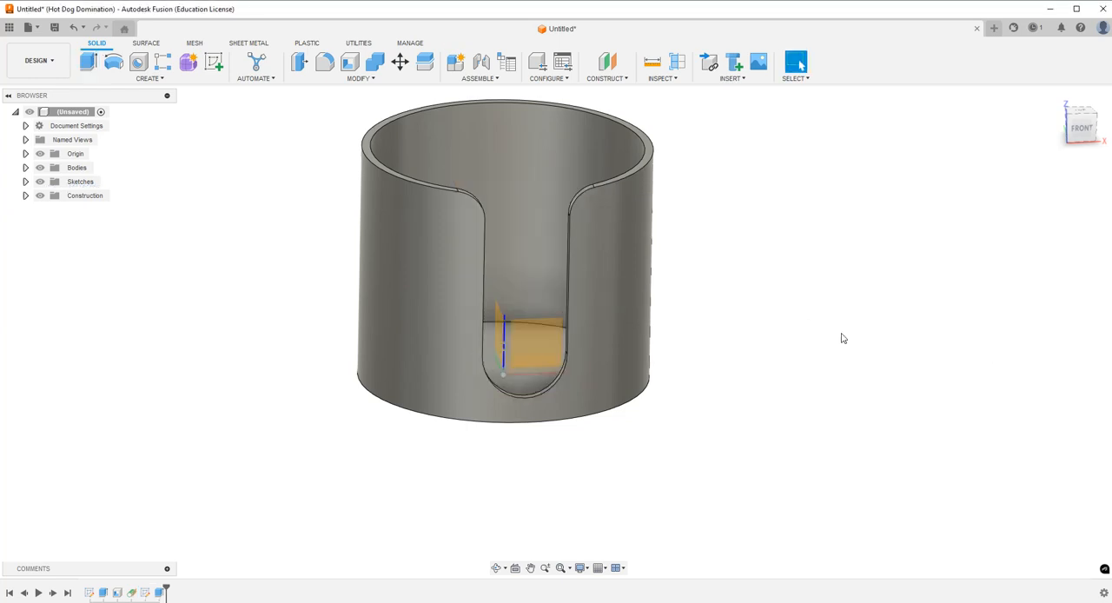
# Examine the cut slot's edges from above and undo the extruded cut.
pyautogui.click(1081, 111)
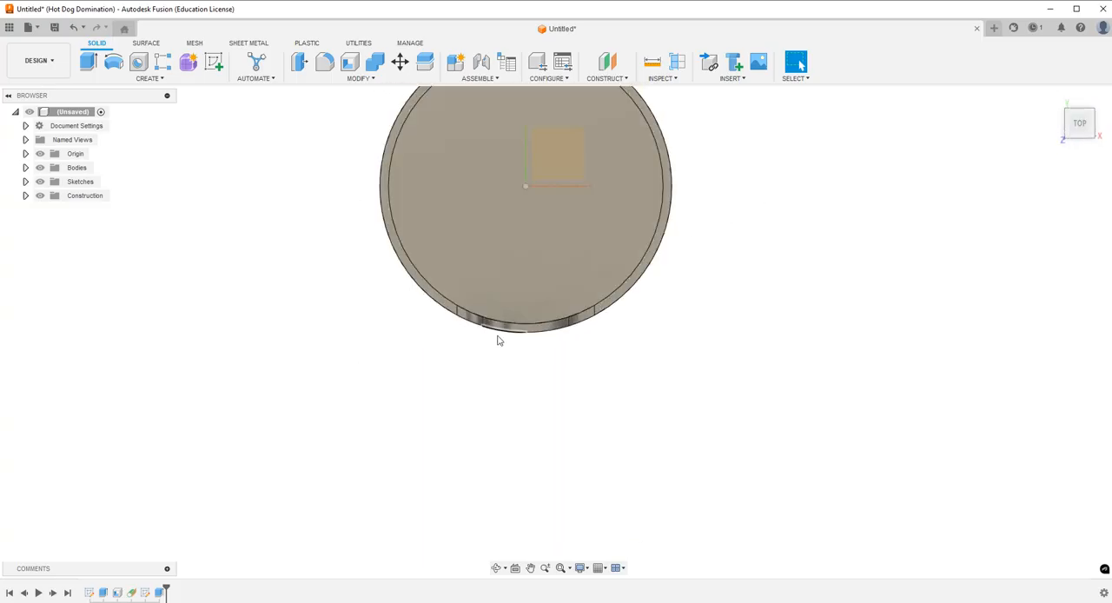
pyautogui.scroll(5, 504, 339)
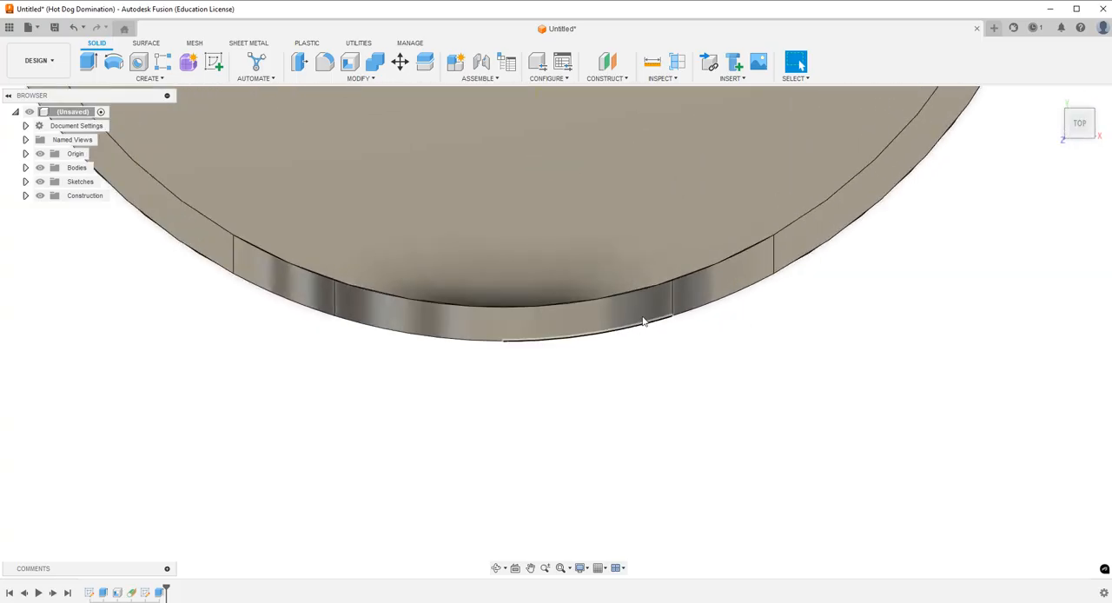
pyautogui.scroll(-2, 426, 339)
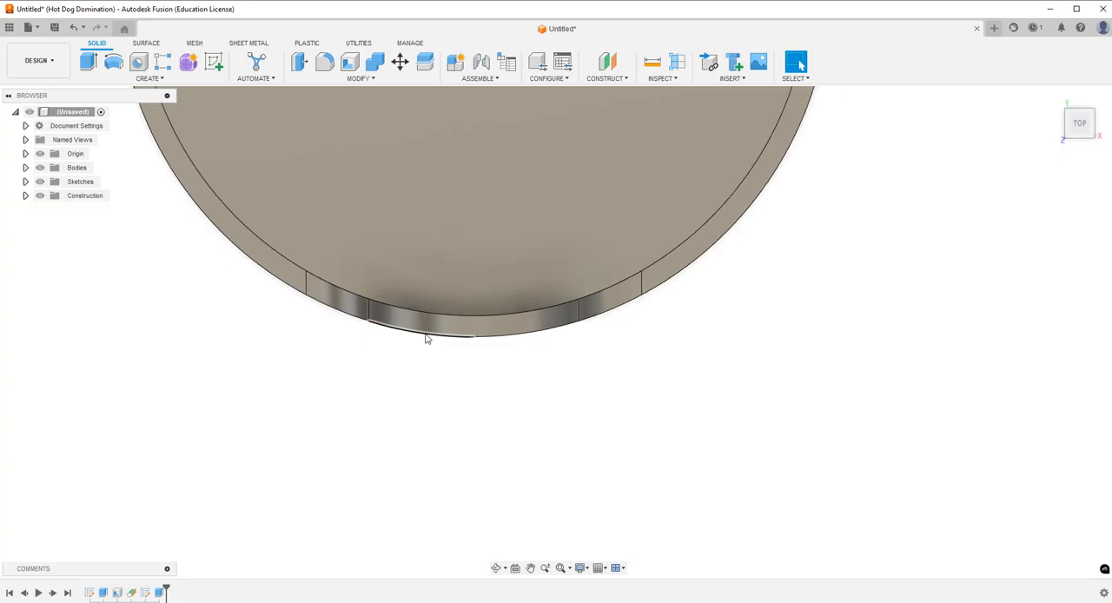
pyautogui.scroll(-5, 468, 311)
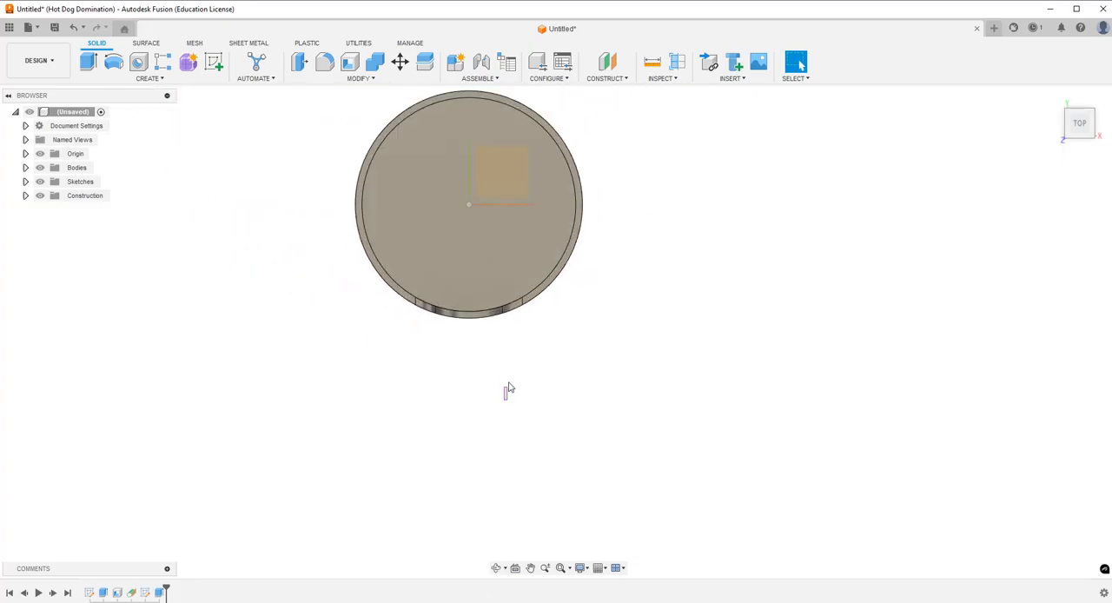
pyautogui.click(496, 567)
pyautogui.moveTo(499, 437); pyautogui.dragTo(502, 392)
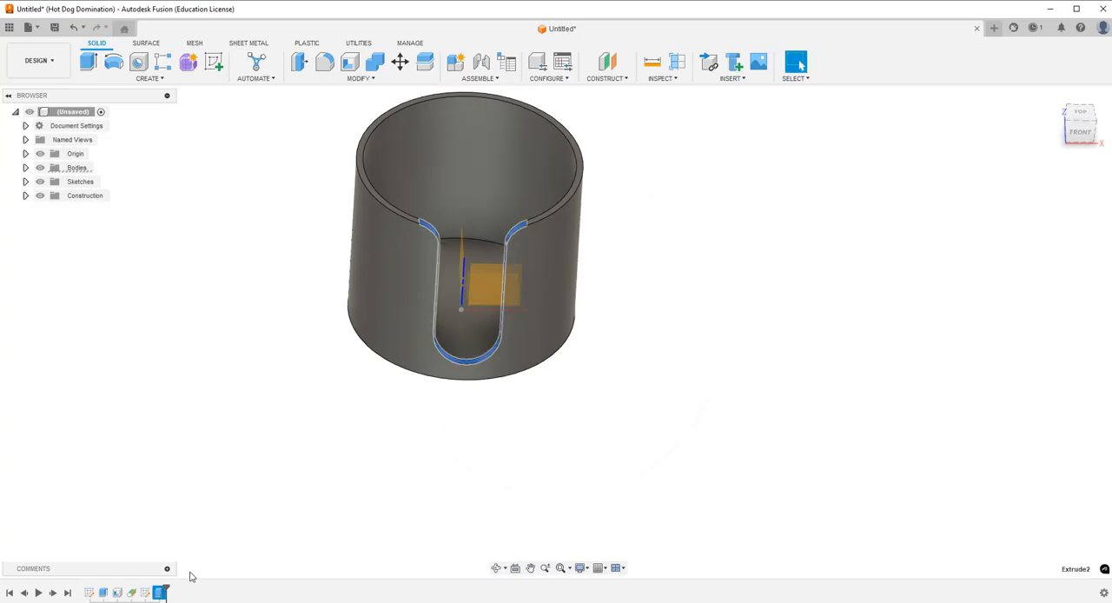
pyautogui.hotkey('ctrl', 'z')
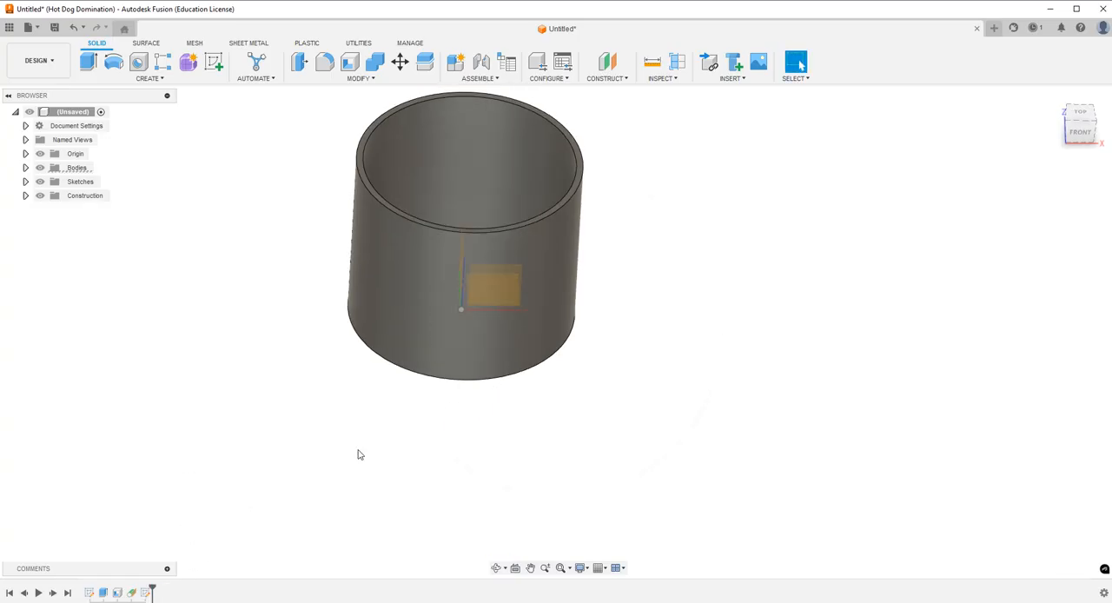
# Deboss the slot sketch's profile 0.125 in deep into the cup's outer cylindrical face with Emboss, and hide the slot sketch.
pyautogui.click(26, 181)
pyautogui.click(50, 209)
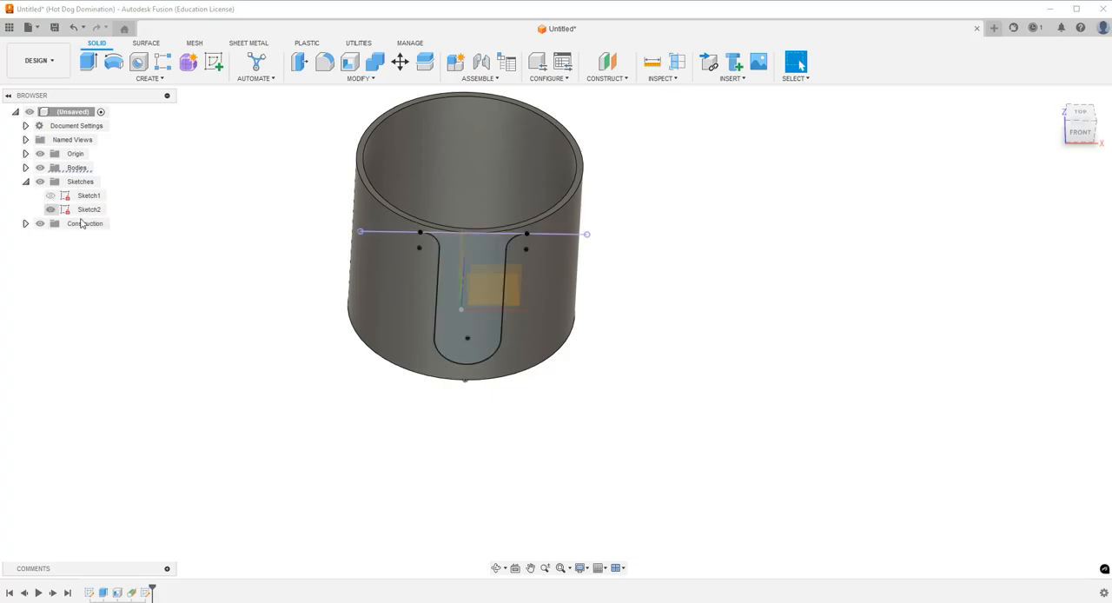
pyautogui.click(122, 78)
pyautogui.click(101, 208)
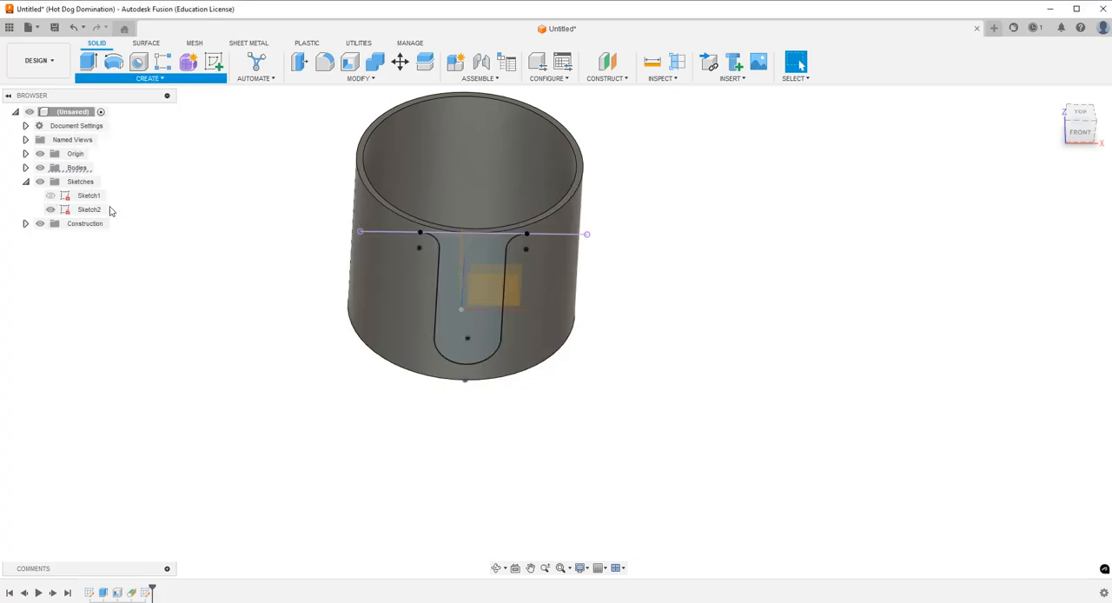
pyautogui.click(467, 343)
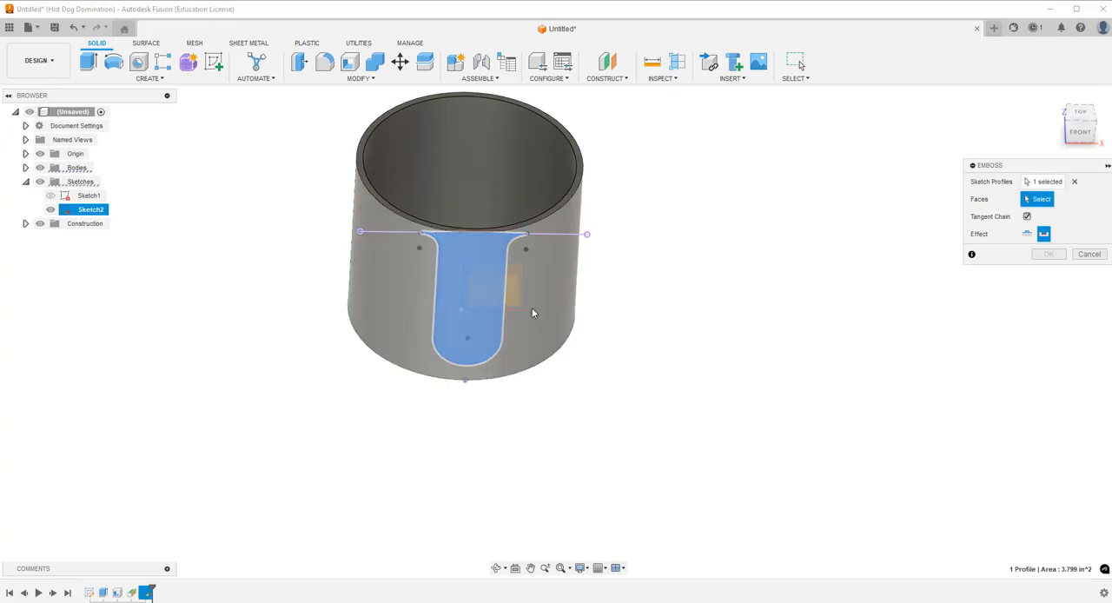
pyautogui.click(531, 310)
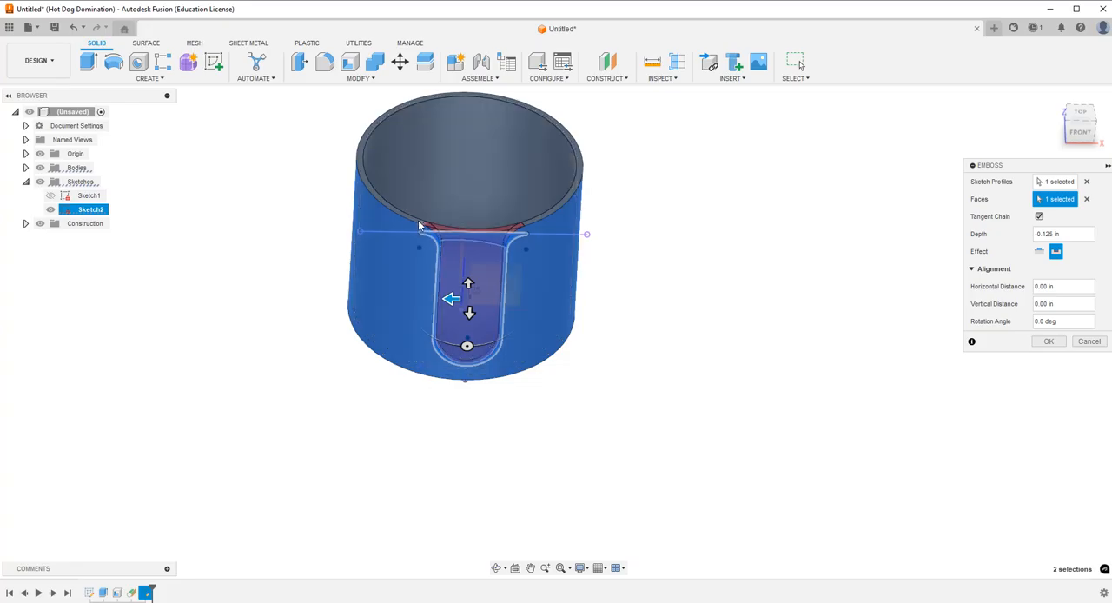
pyautogui.click(1048, 341)
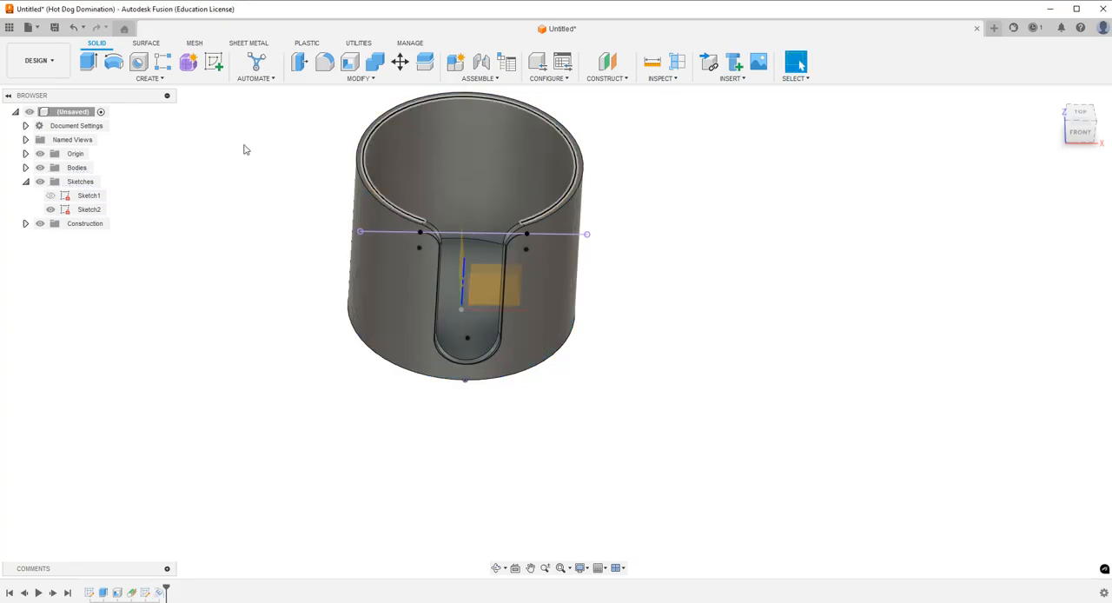
pyautogui.click(51, 209)
pyautogui.click(25, 182)
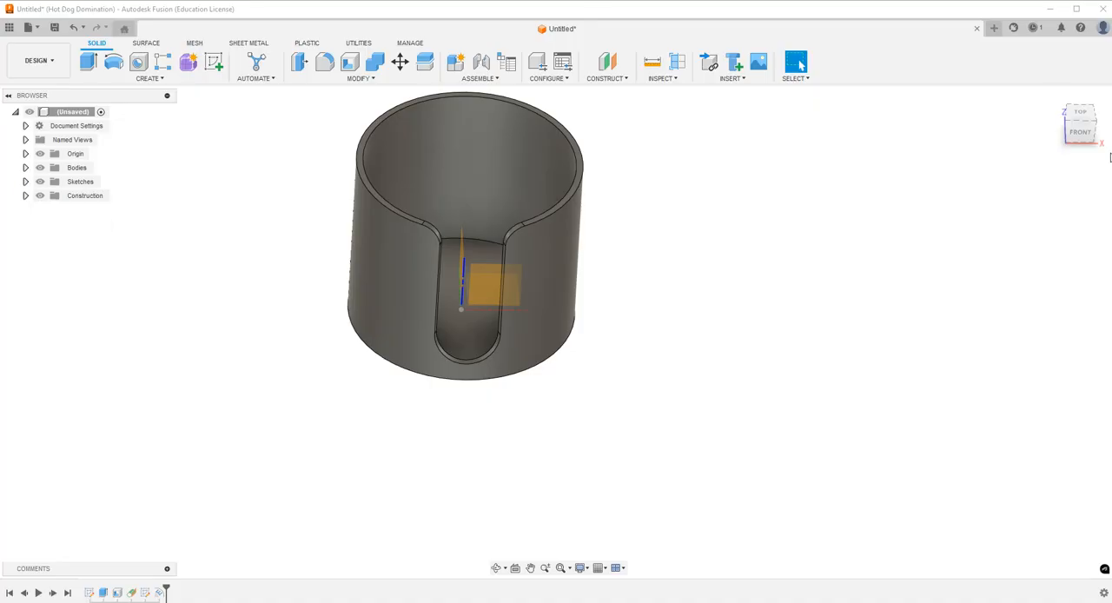
# Examine the debossed slot's side walls from above and from the side, and hide the origin geometry.
pyautogui.click(1083, 117)
pyautogui.scroll(-3, 507, 236)
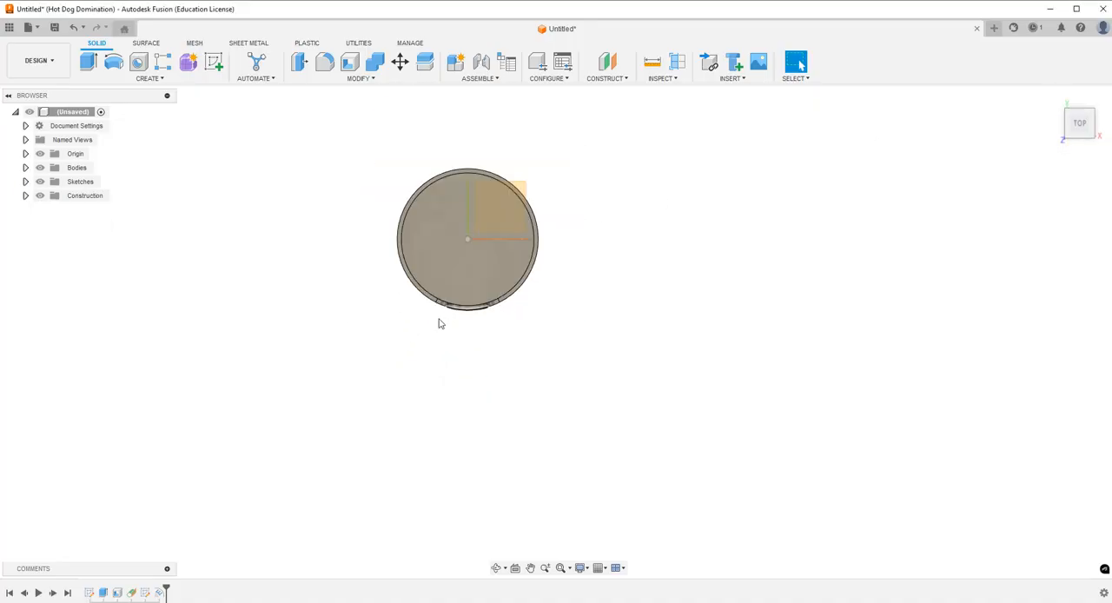
pyautogui.scroll(4, 460, 320)
pyautogui.scroll(5, 504, 304)
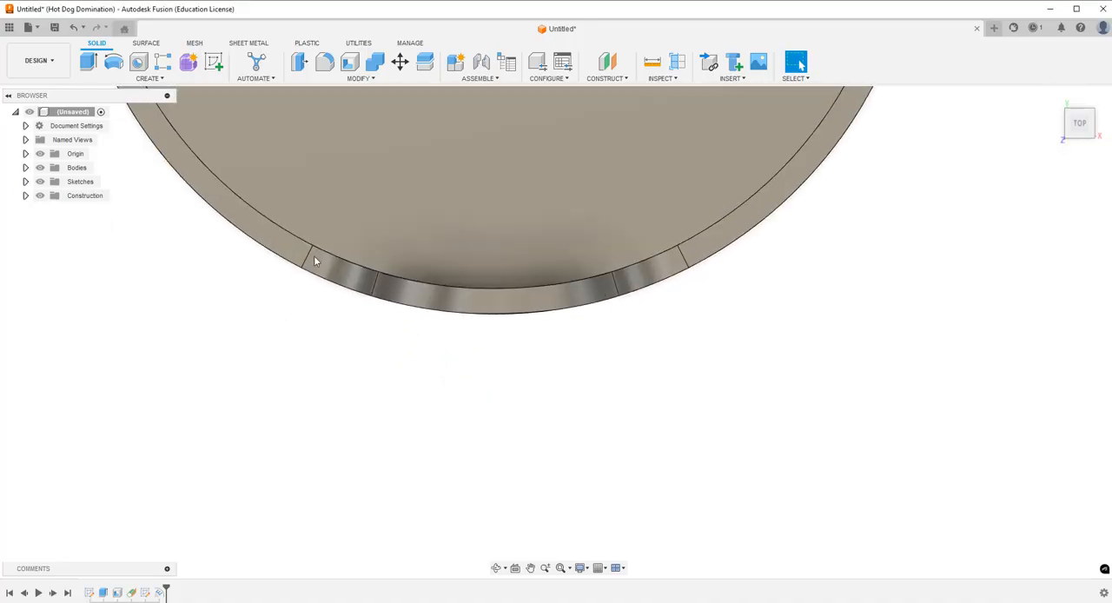
pyautogui.scroll(-5, 452, 374)
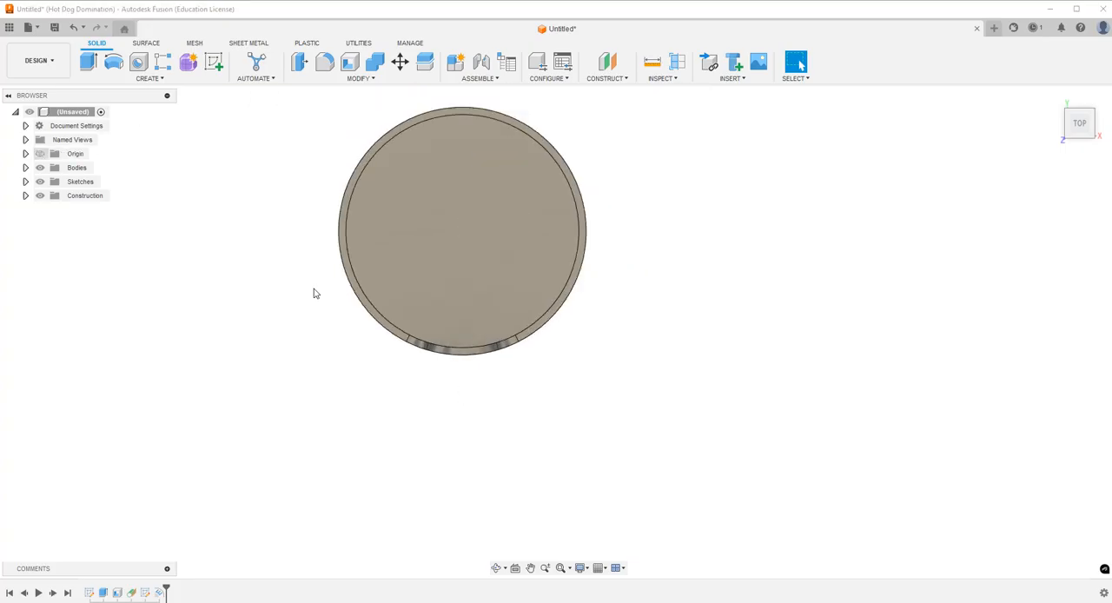
pyautogui.click(496, 567)
pyautogui.moveTo(492, 487); pyautogui.dragTo(569, 312)
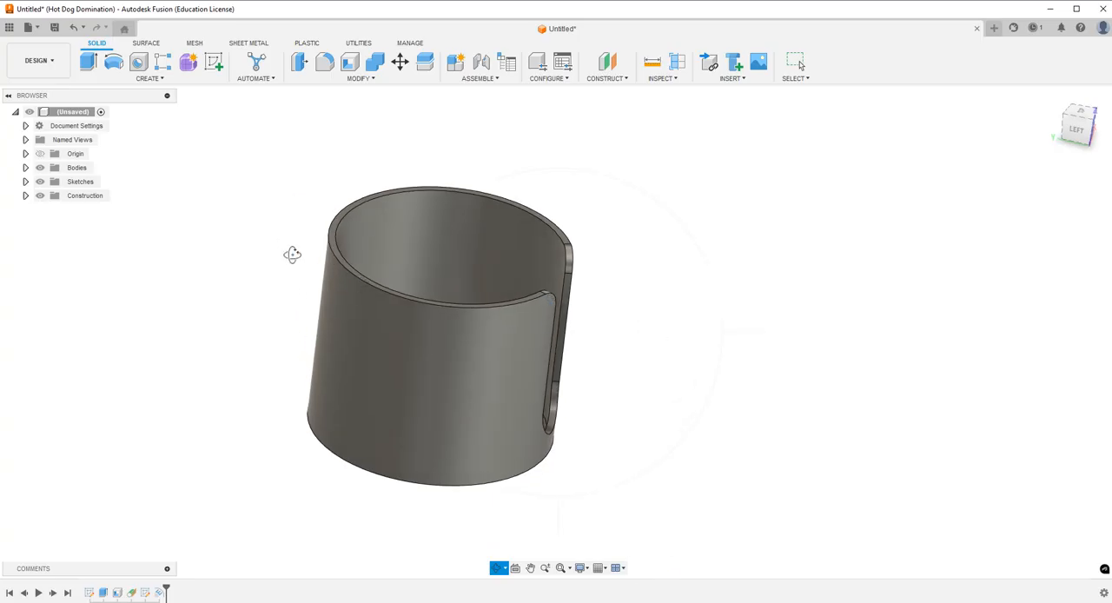
pyautogui.press('Escape')
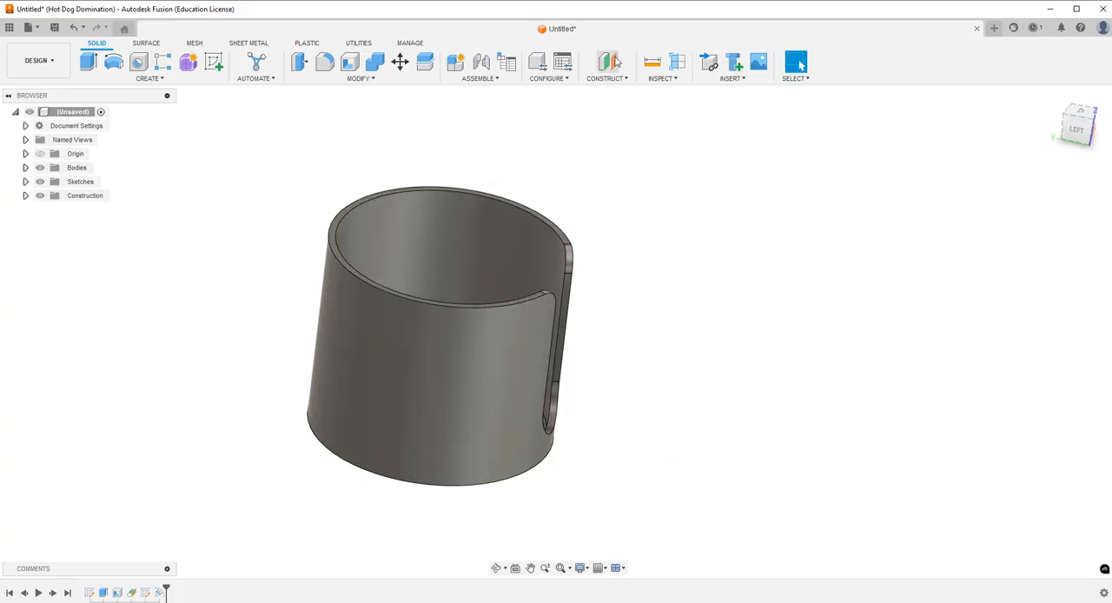
# Start a sketch on the cup's top rim and draw a construction line about 3.94 in long from the center, directly away from the slot.
pyautogui.click(214, 62)
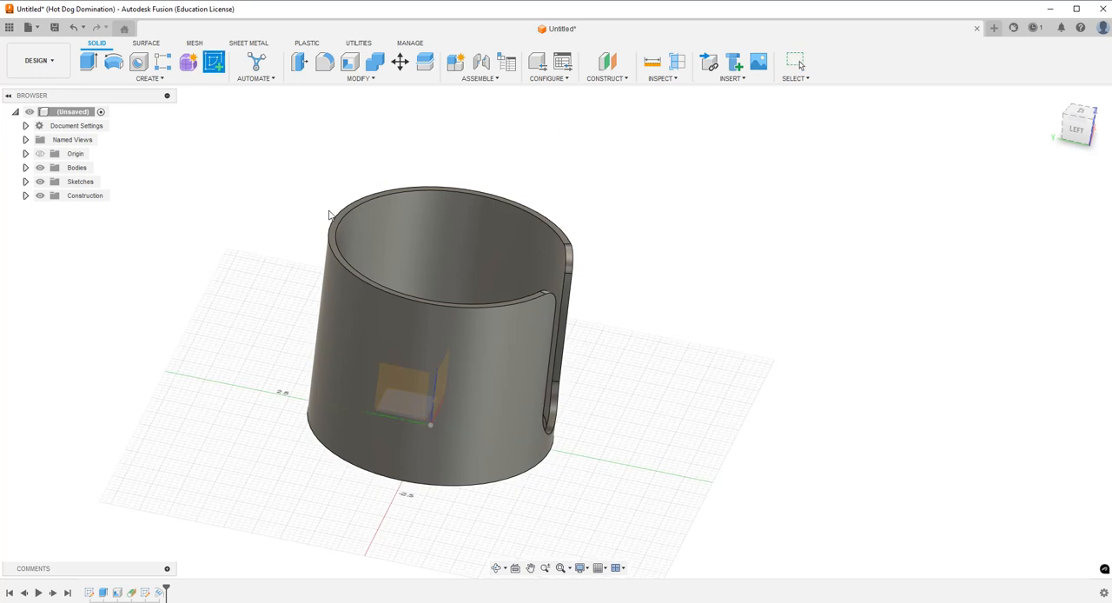
pyautogui.click(334, 228)
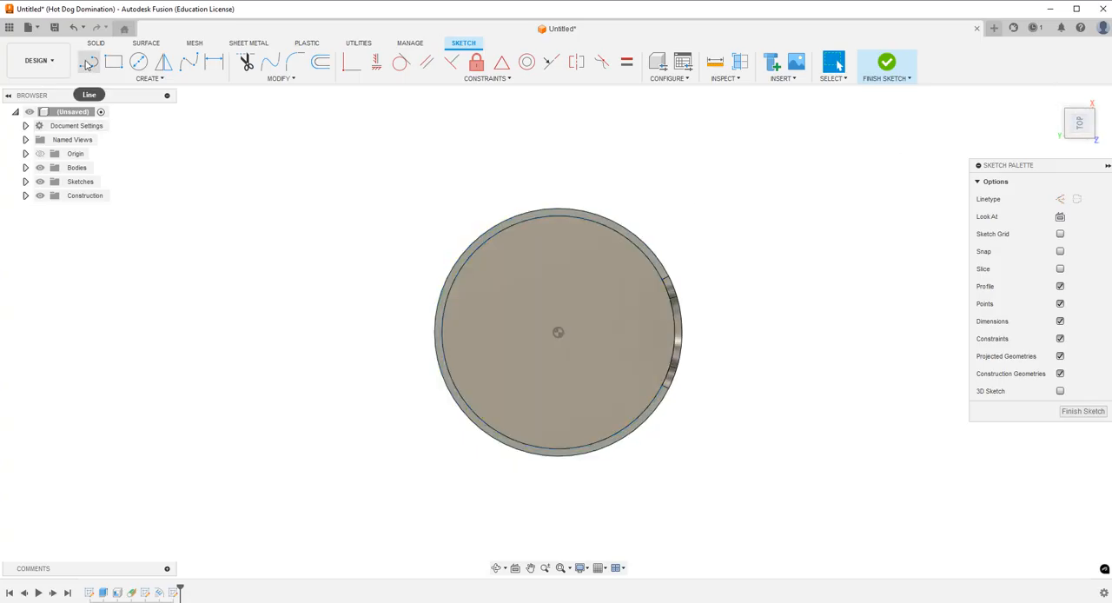
pyautogui.click(1060, 200)
pyautogui.click(558, 333)
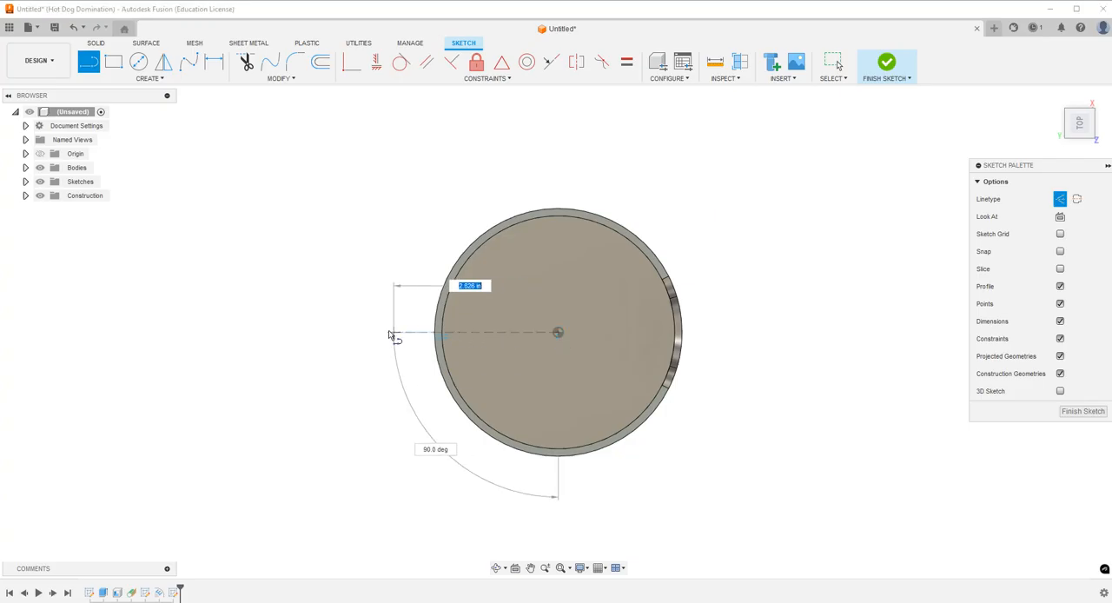
pyautogui.click(330, 331)
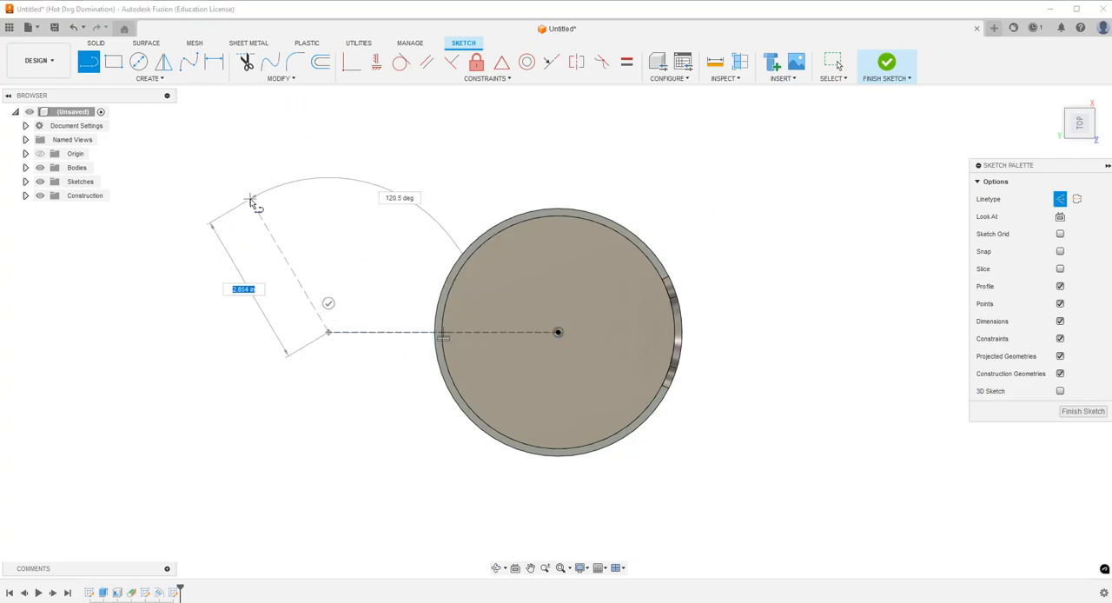
pyautogui.press('Escape')
# Dimension the construction line's length at 4 in.
pyautogui.press('d')
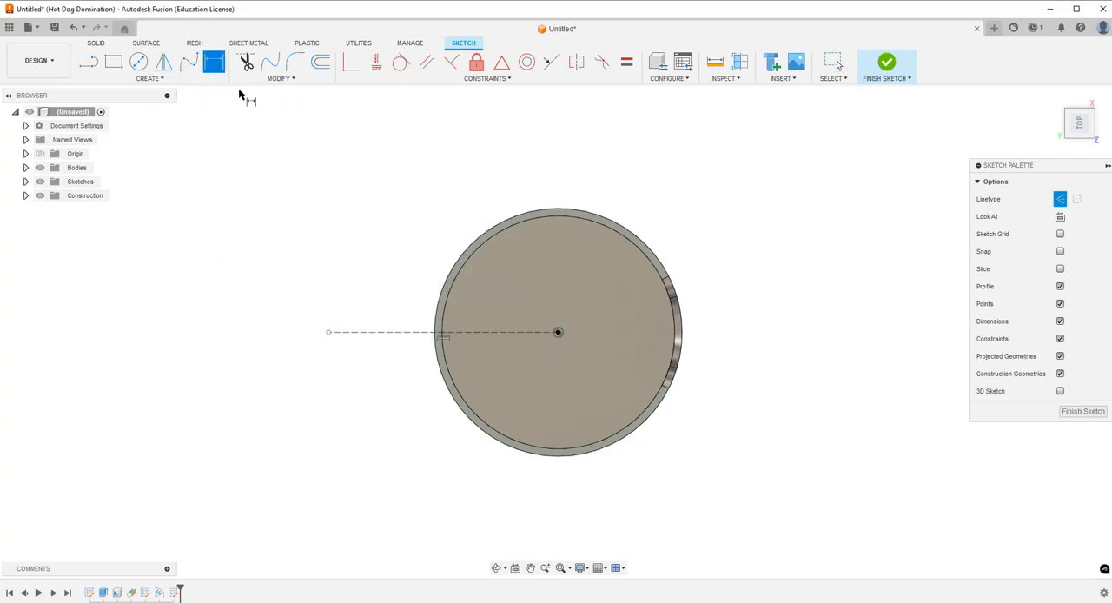
pyautogui.click(409, 333)
pyautogui.click(447, 469)
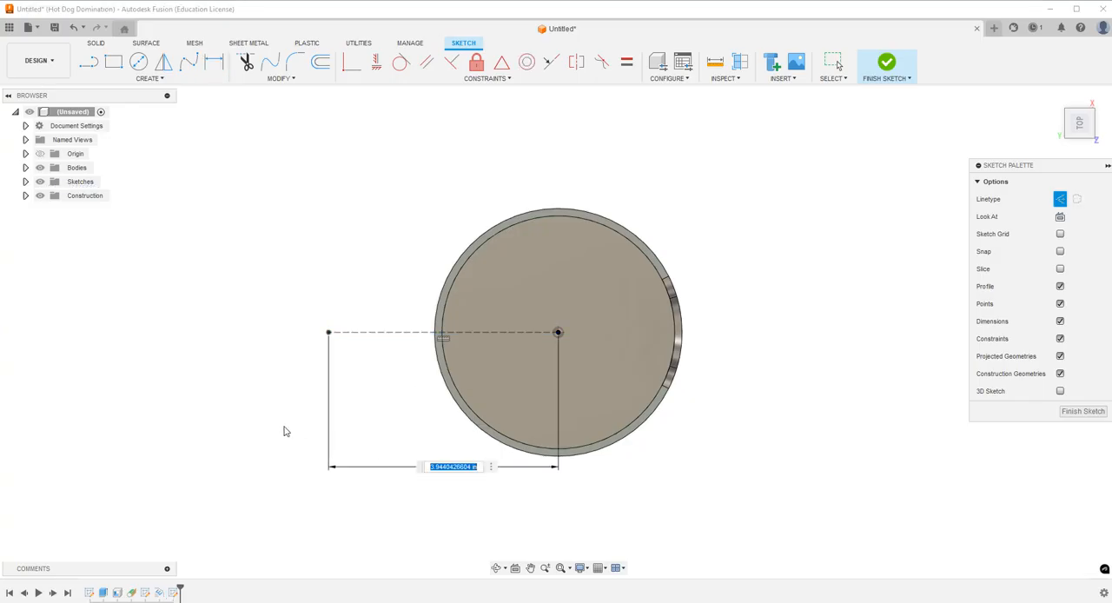
pyautogui.write('4')
pyautogui.press('Return')
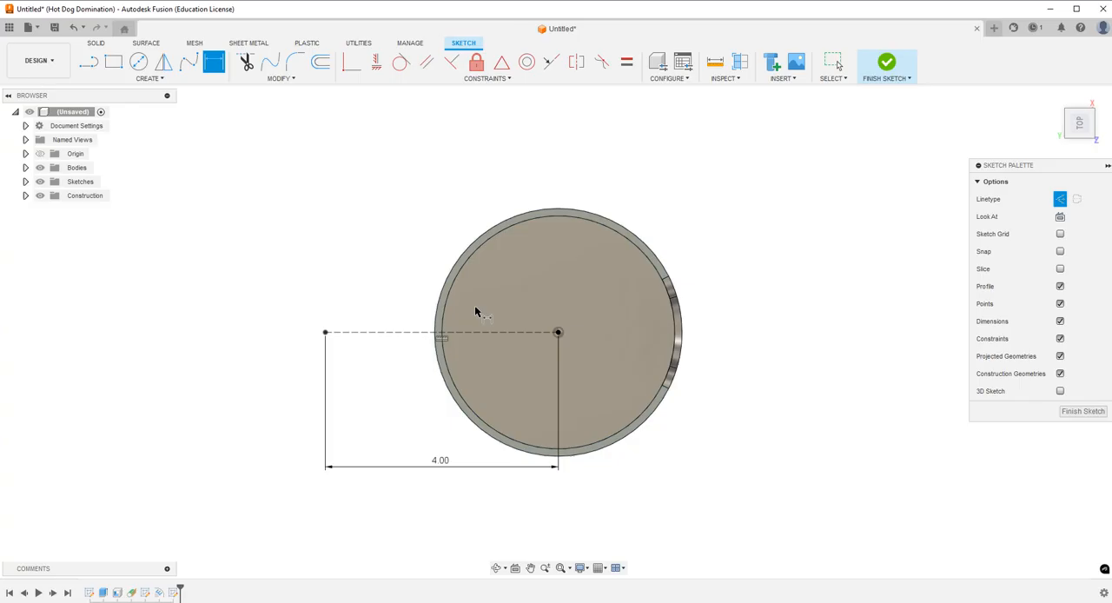
# Draw a solid line perpendicular to the construction line, just beyond its outer end.
pyautogui.click(90, 66)
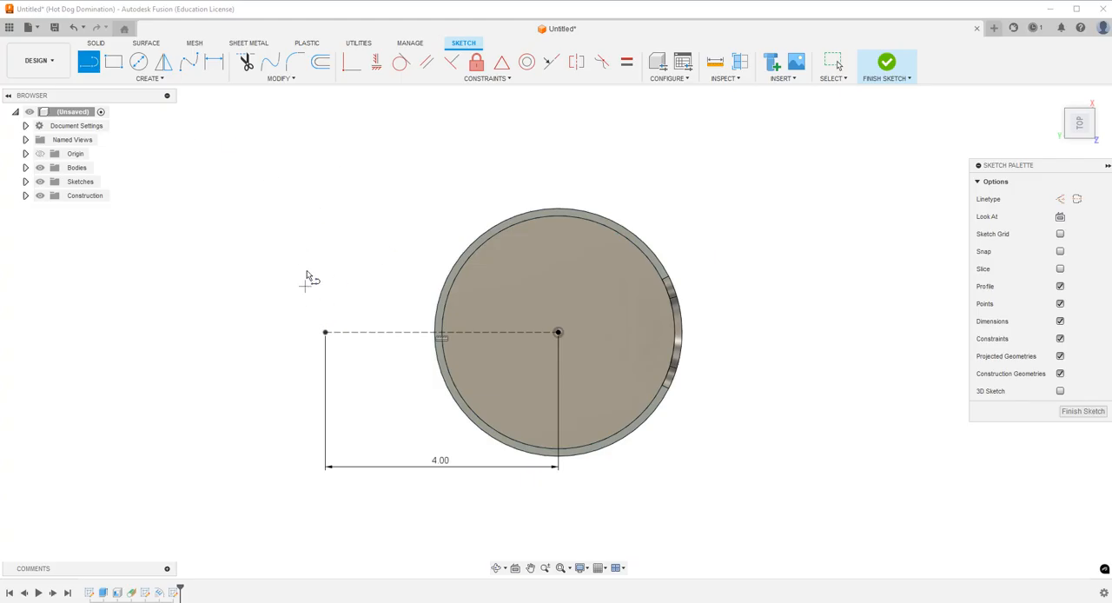
pyautogui.click(297, 238)
pyautogui.click(297, 391)
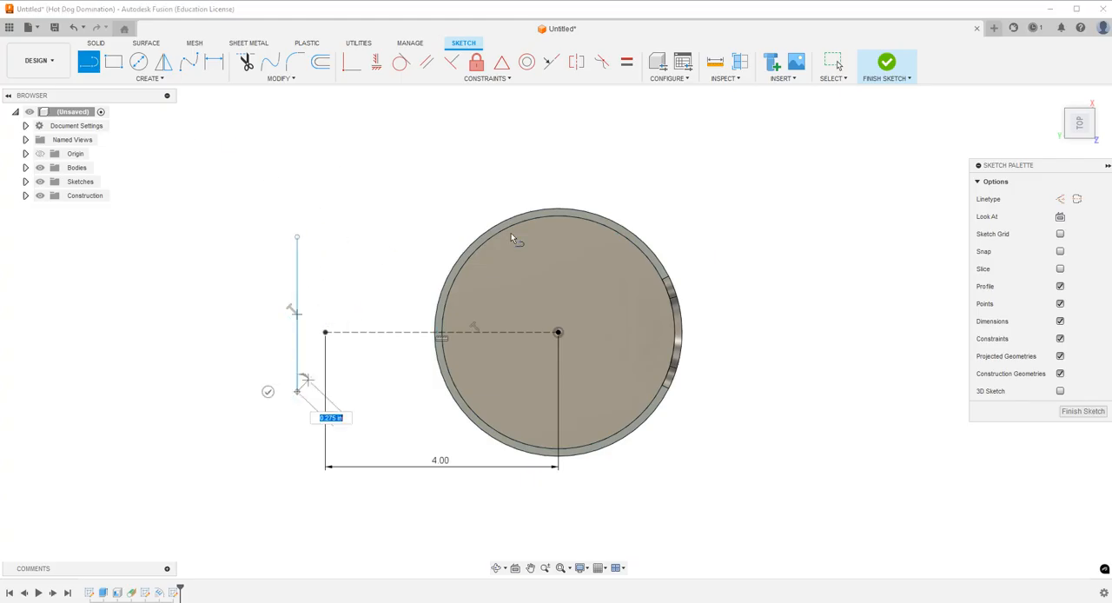
pyautogui.press('Escape')
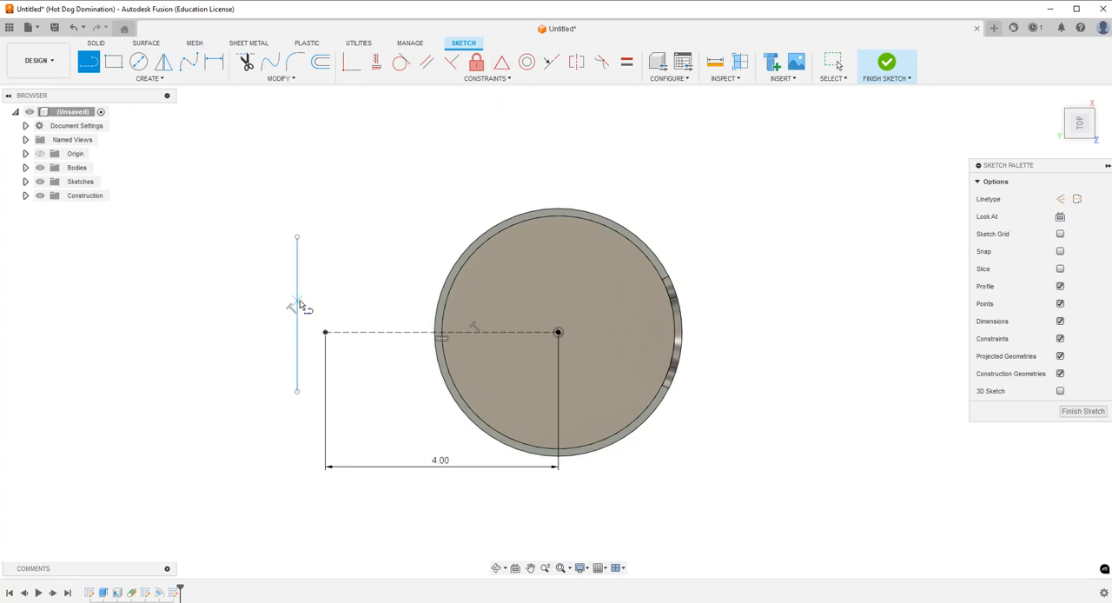
# Constrain the construction line's outer endpoint to the midpoint of the perpendicular line.
pyautogui.click(501, 62)
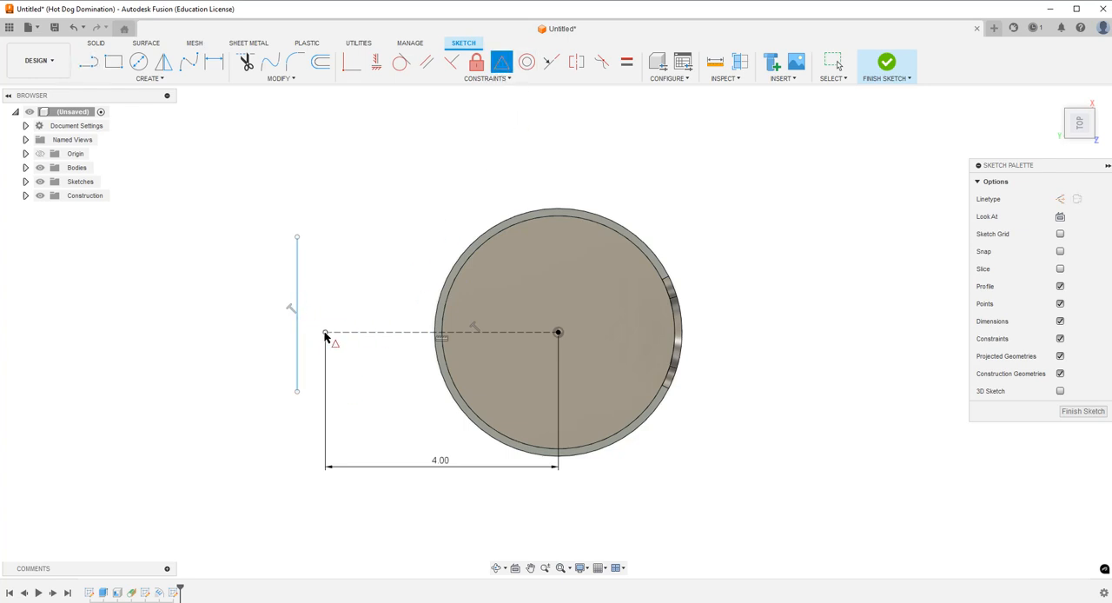
pyautogui.click(326, 333)
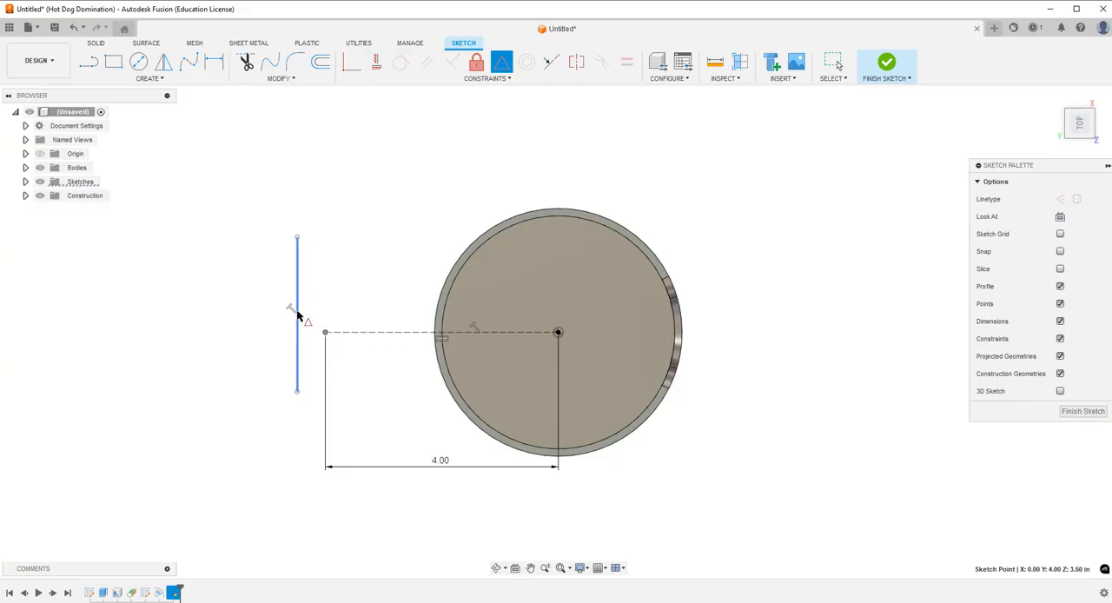
pyautogui.click(297, 310)
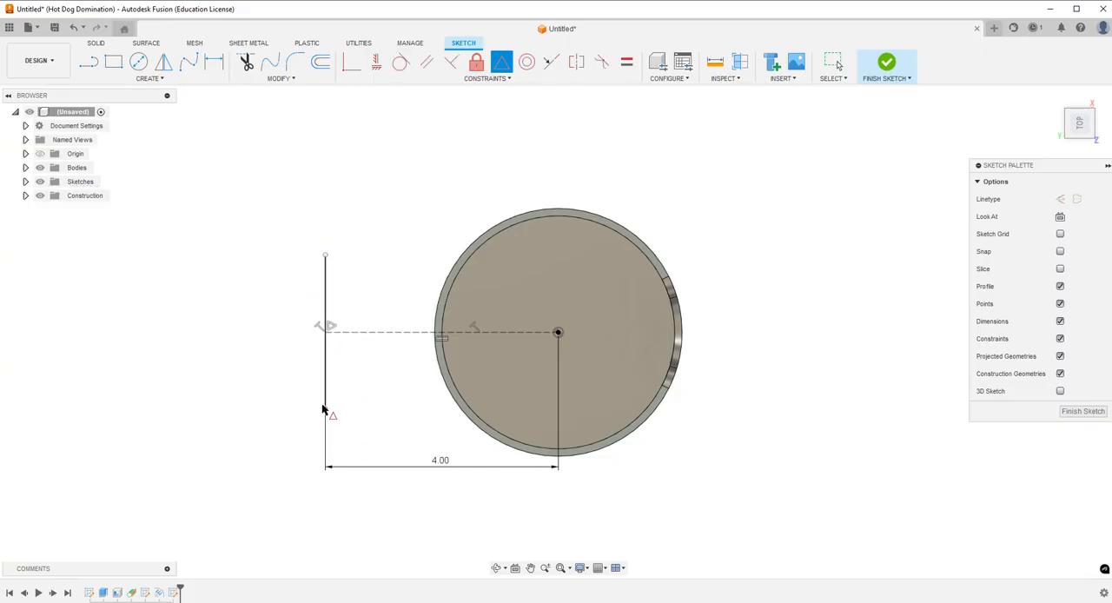
# Dimension the solid perpendicular line's length at 2.5 in.
pyautogui.press('Escape')
pyautogui.click(214, 62)
pyautogui.click(326, 298)
pyautogui.click(265, 327)
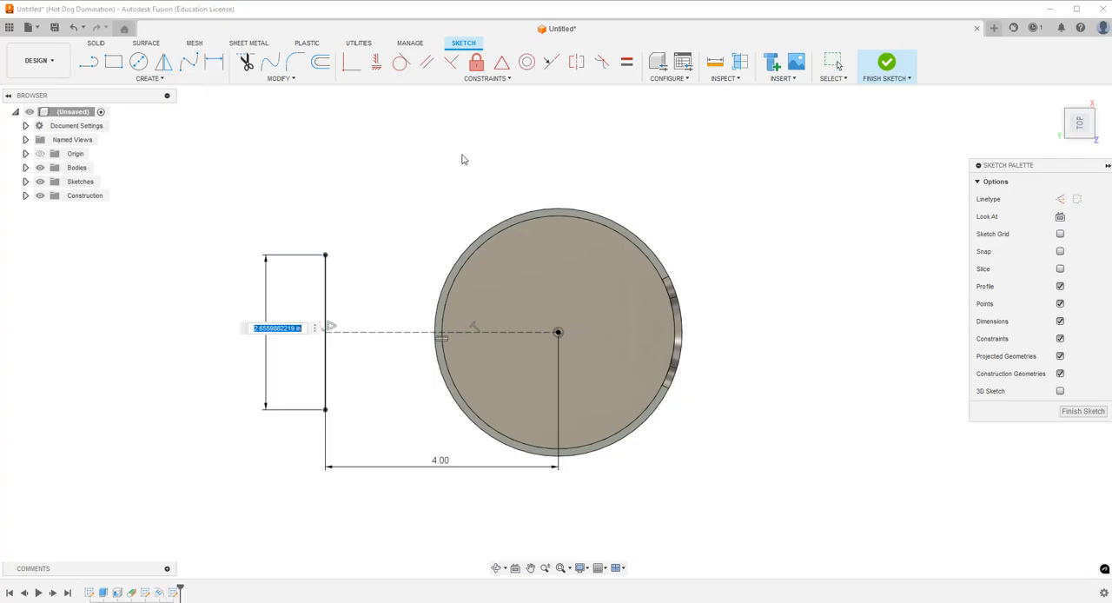
pyautogui.write('2.5')
pyautogui.press('Return')
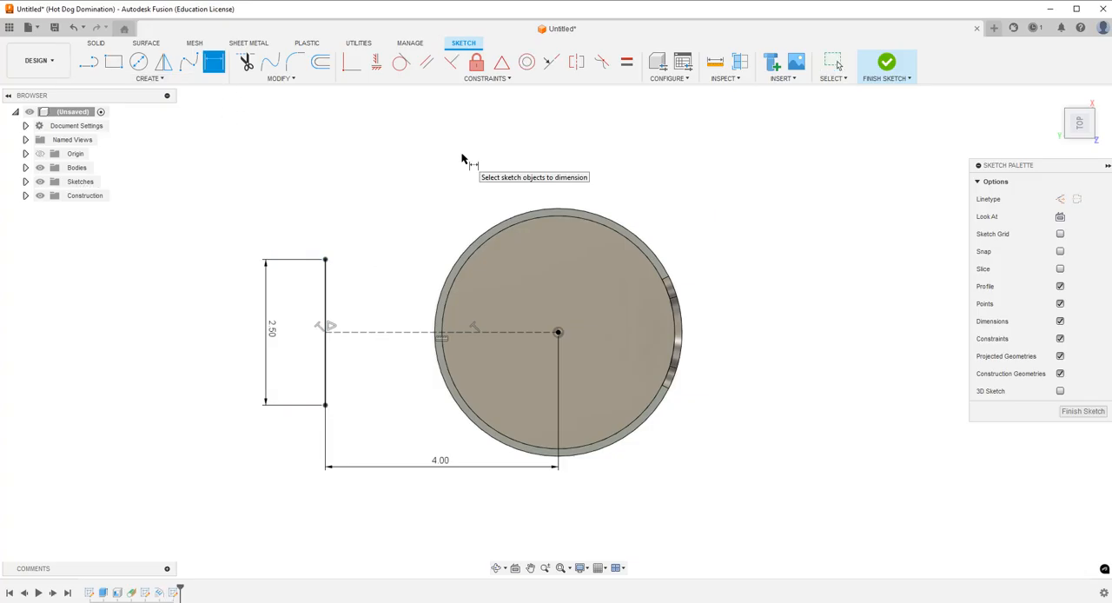
# Change the construction line's length, trying 3.5 in and settling on 3.75 in.
pyautogui.click(440, 461)
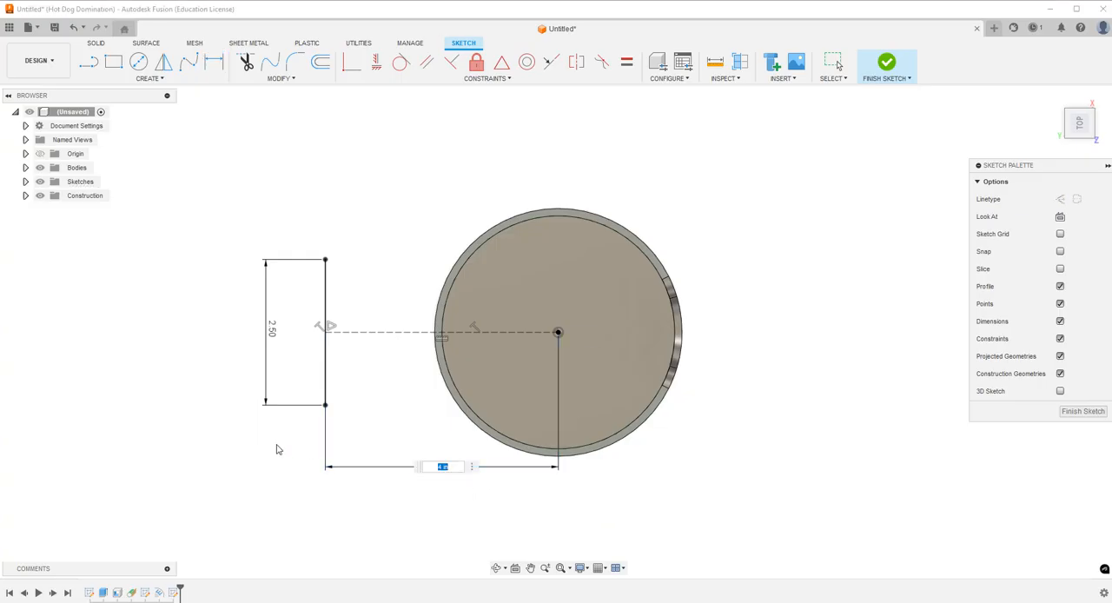
pyautogui.write('3.5')
pyautogui.press('Return')
pyautogui.doubleClick(454, 462)
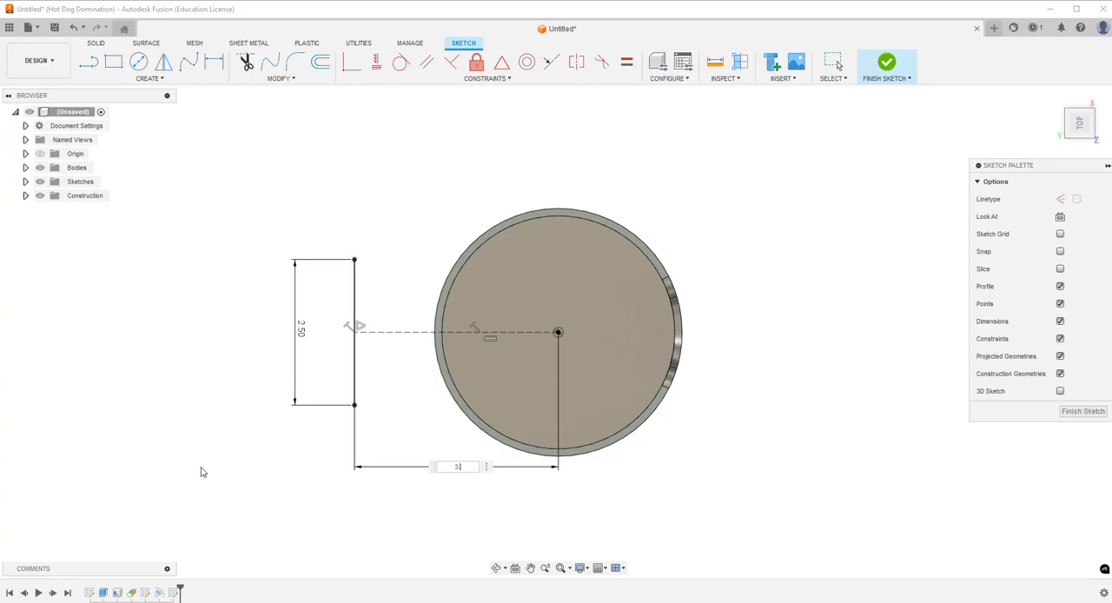
pyautogui.press('Return')
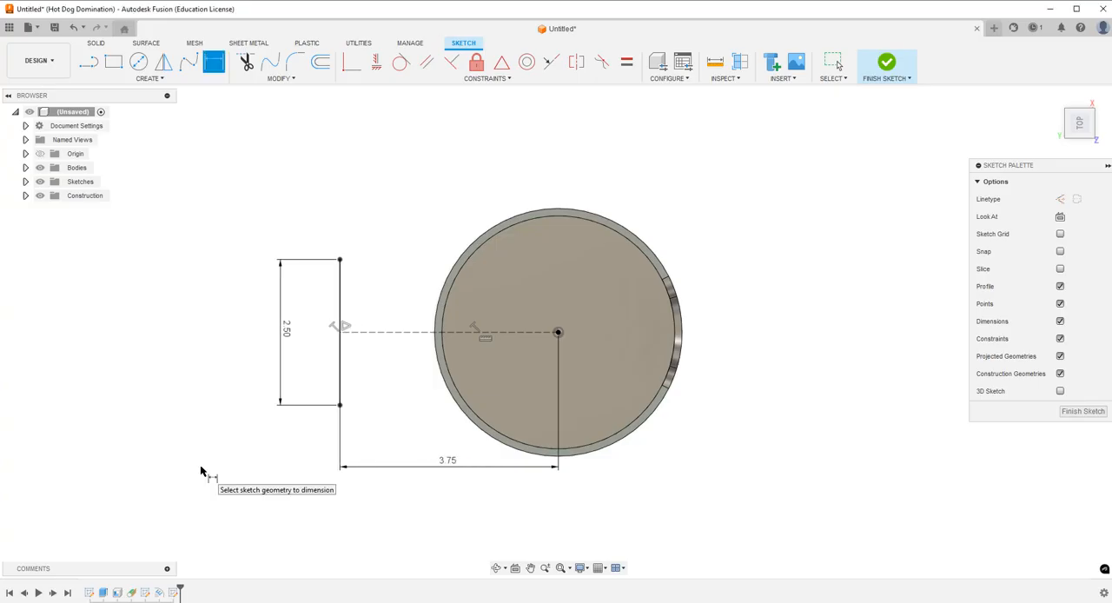
# Draw two parallel lines, each about 2.03 in long, from the perpendicular line's endpoints to the cup's outer edge.
pyautogui.click(89, 61)
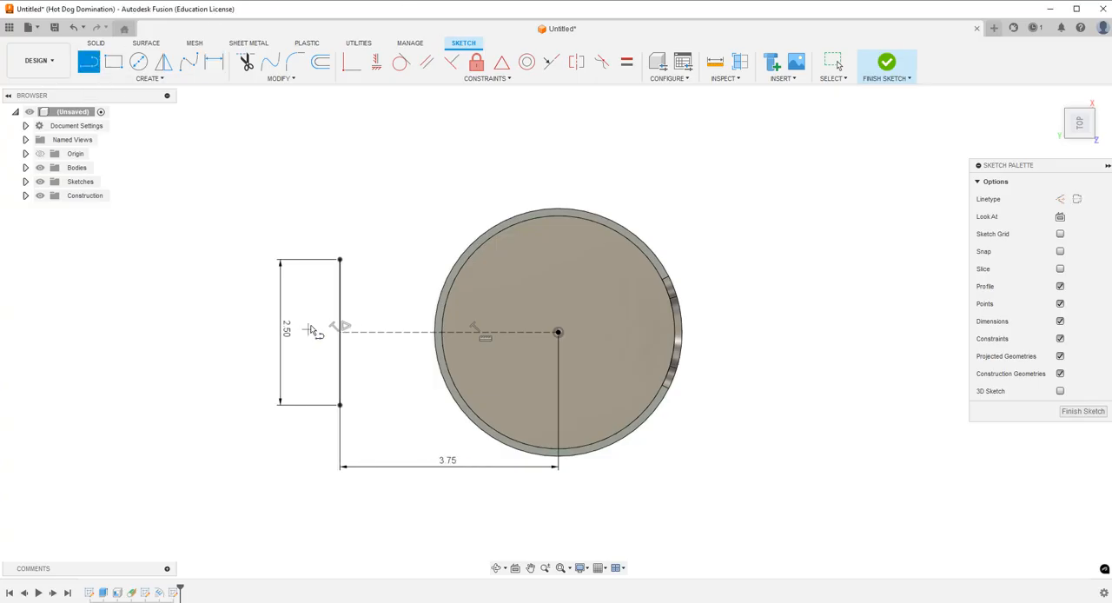
pyautogui.click(340, 260)
pyautogui.doubleClick(459, 259)
pyautogui.click(340, 405)
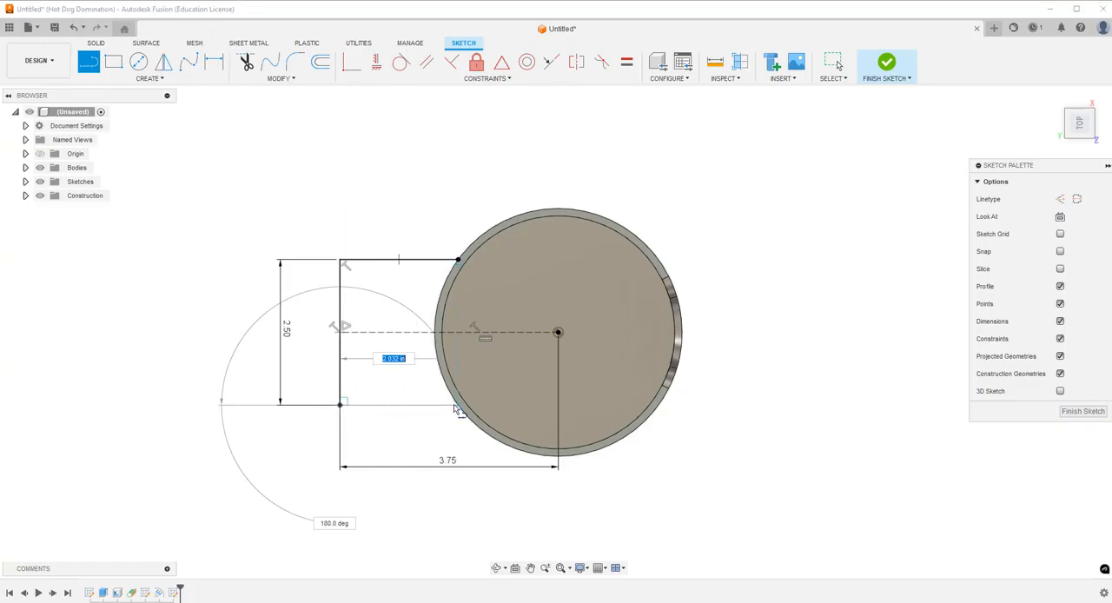
pyautogui.doubleClick(458, 405)
pyautogui.press('Escape')
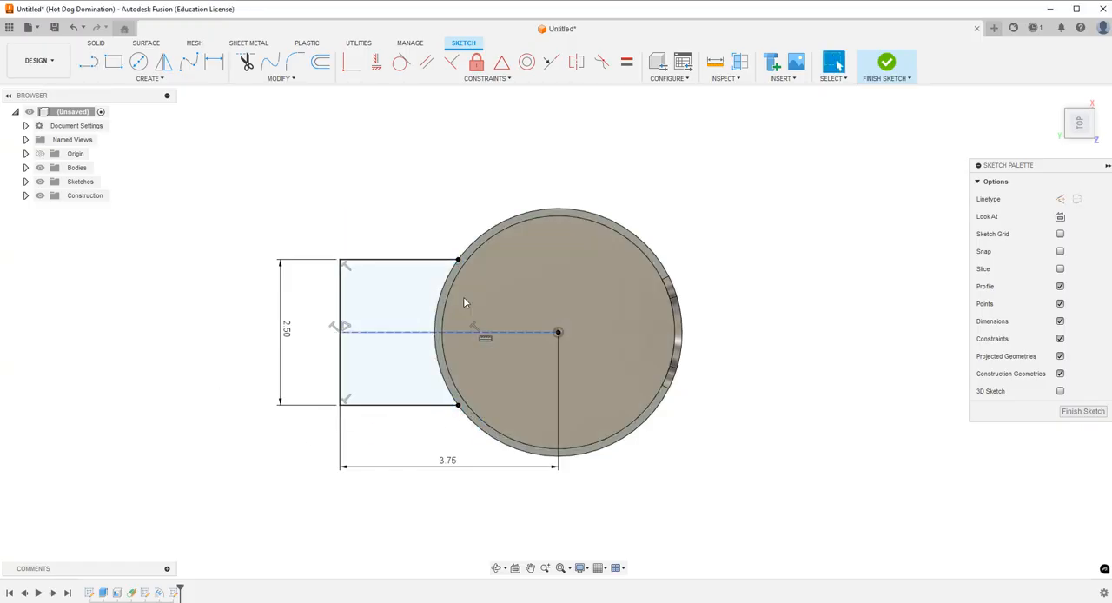
pyautogui.click(138, 61)
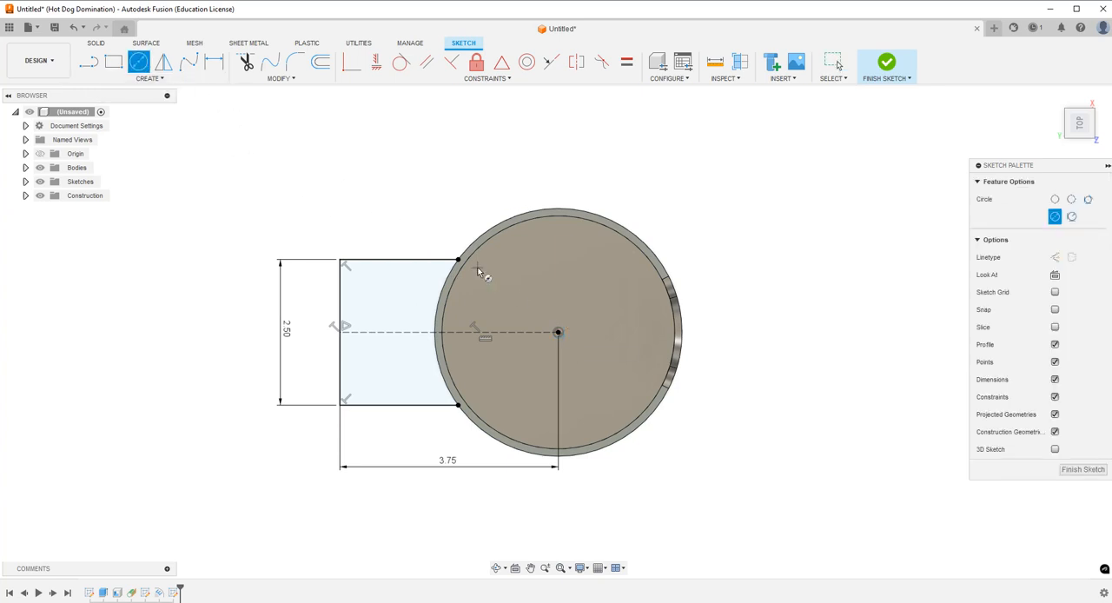
pyautogui.click(150, 78)
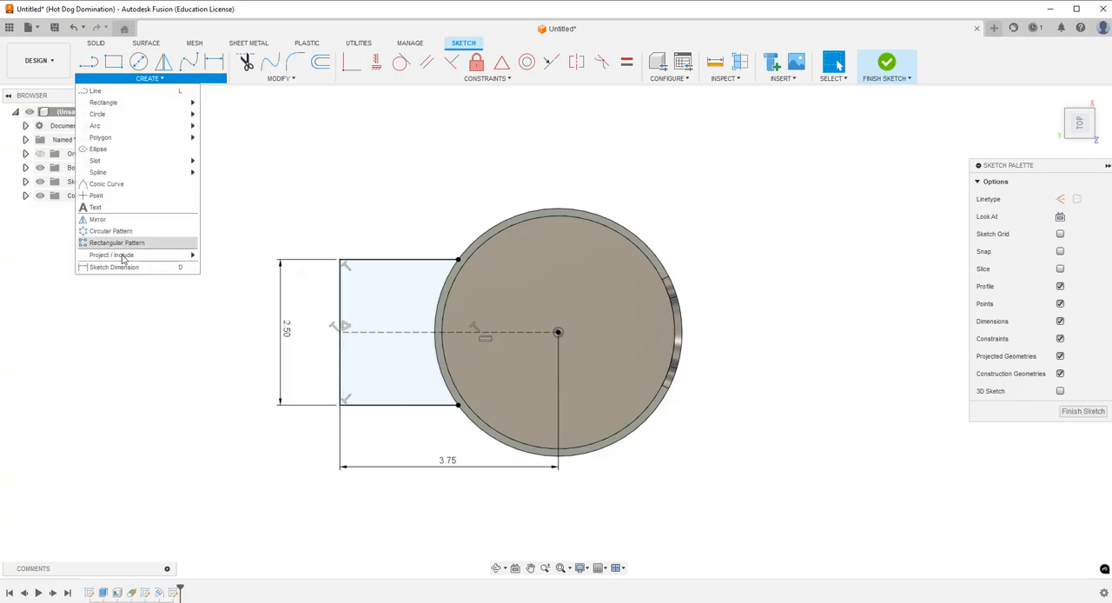
pyautogui.moveTo(122, 258)
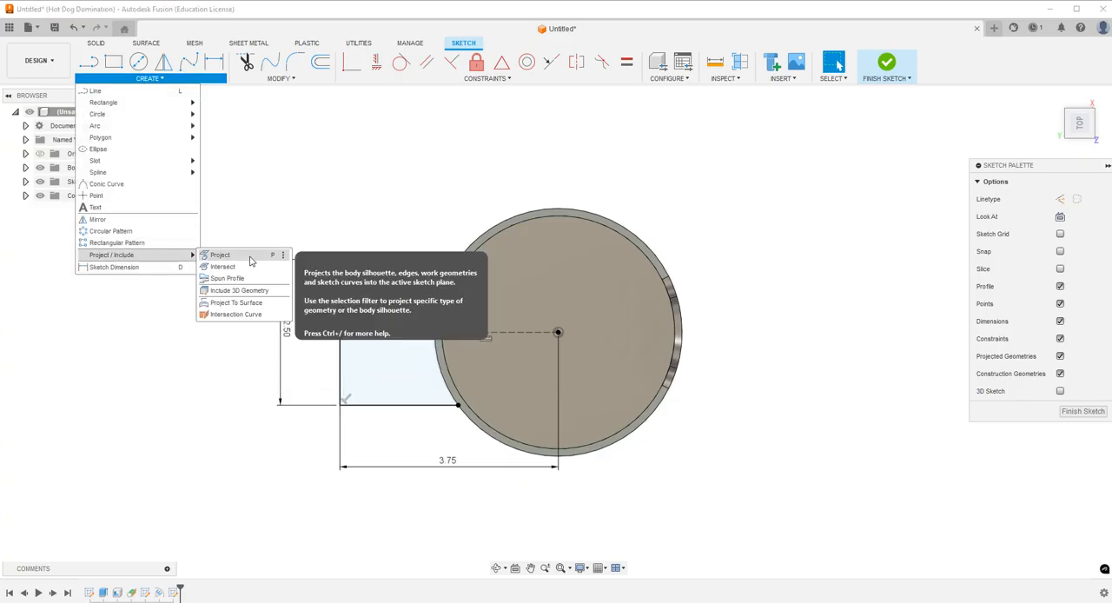
pyautogui.click(297, 212)
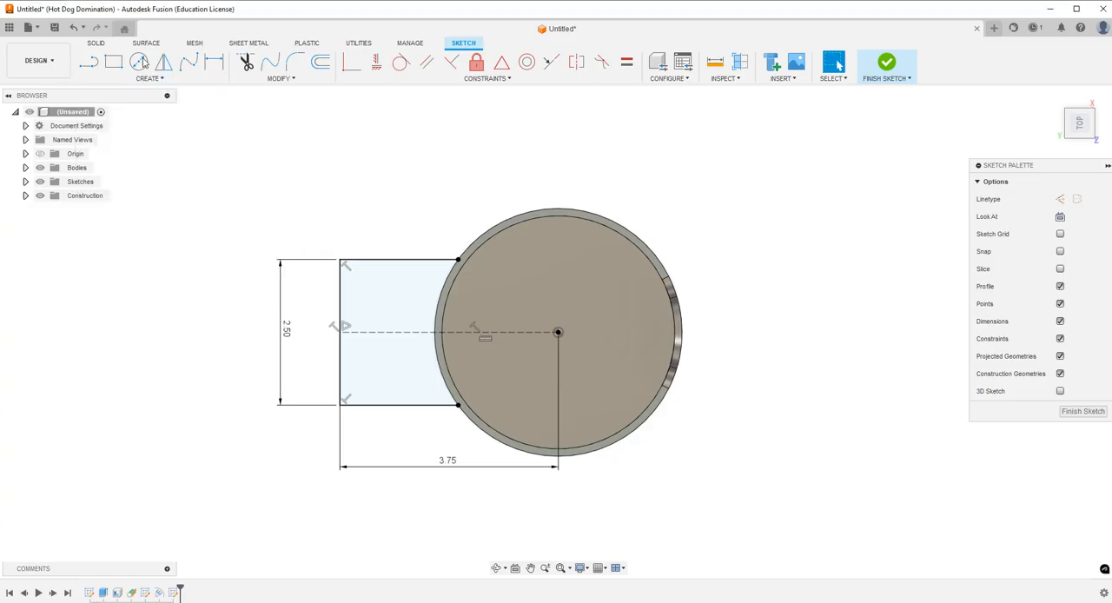
pyautogui.click(139, 62)
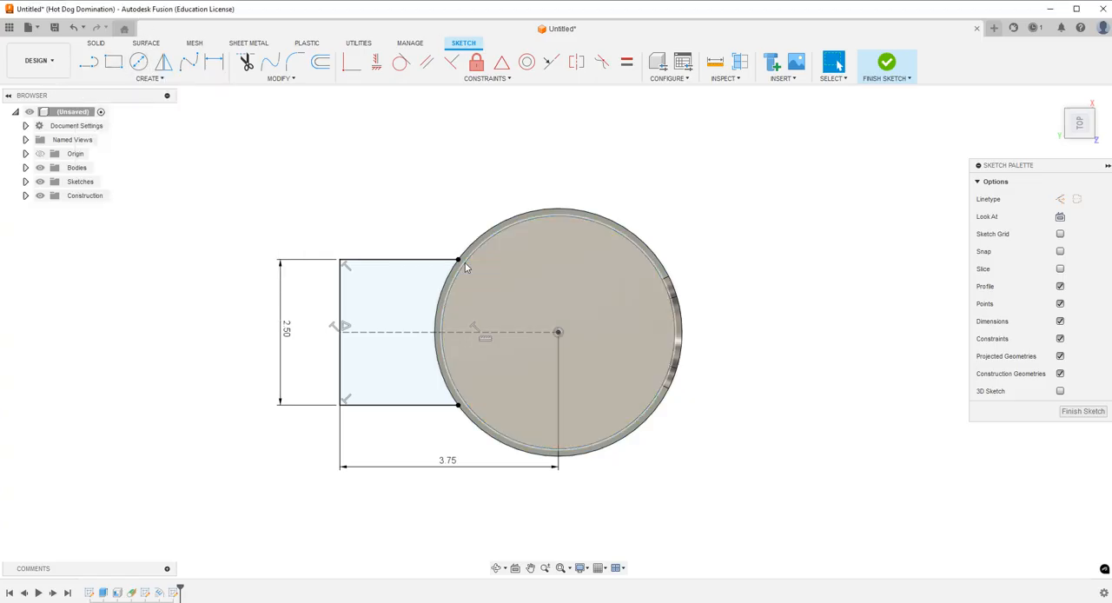
# Project the cup's top rim edge into the mount sketch to close the profile against the cup.
pyautogui.click(150, 78)
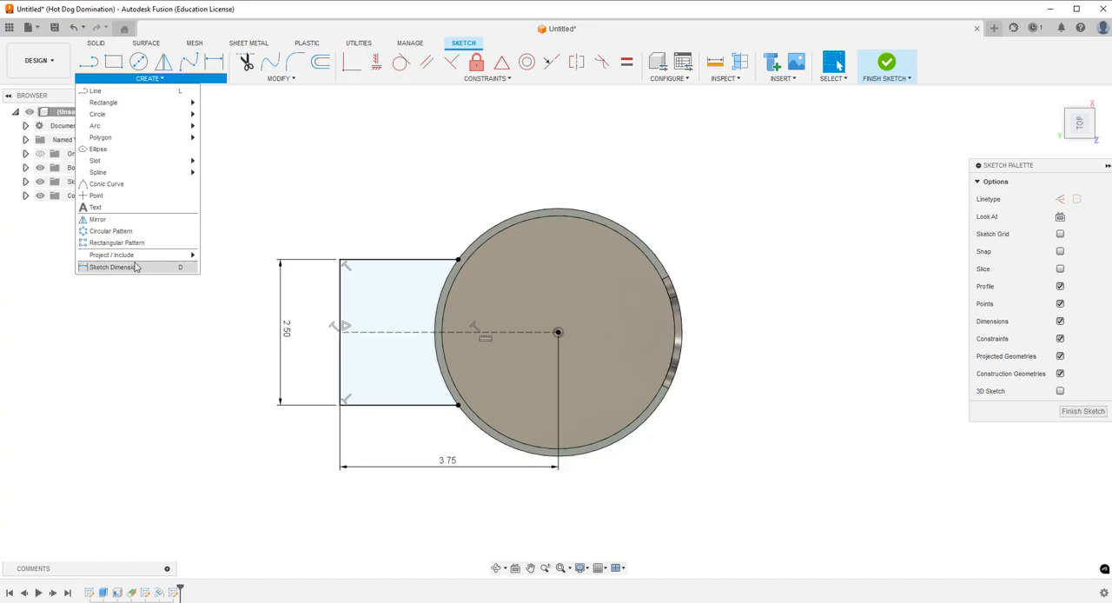
pyautogui.moveTo(130, 255)
pyautogui.click(213, 253)
pyautogui.click(470, 247)
pyautogui.click(901, 237)
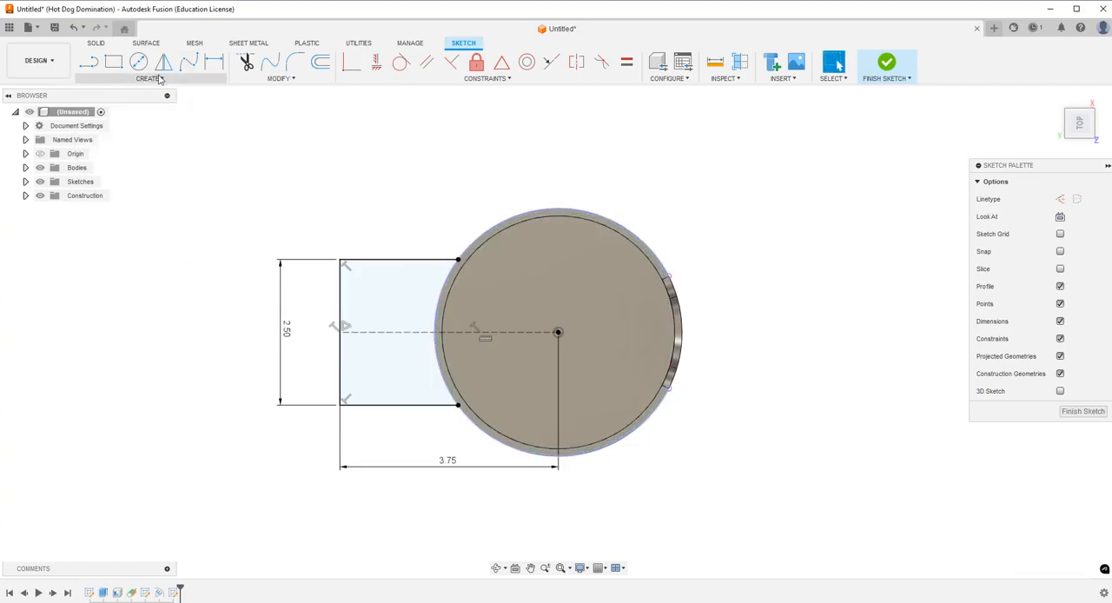
pyautogui.click(160, 79)
pyautogui.moveTo(130, 255)
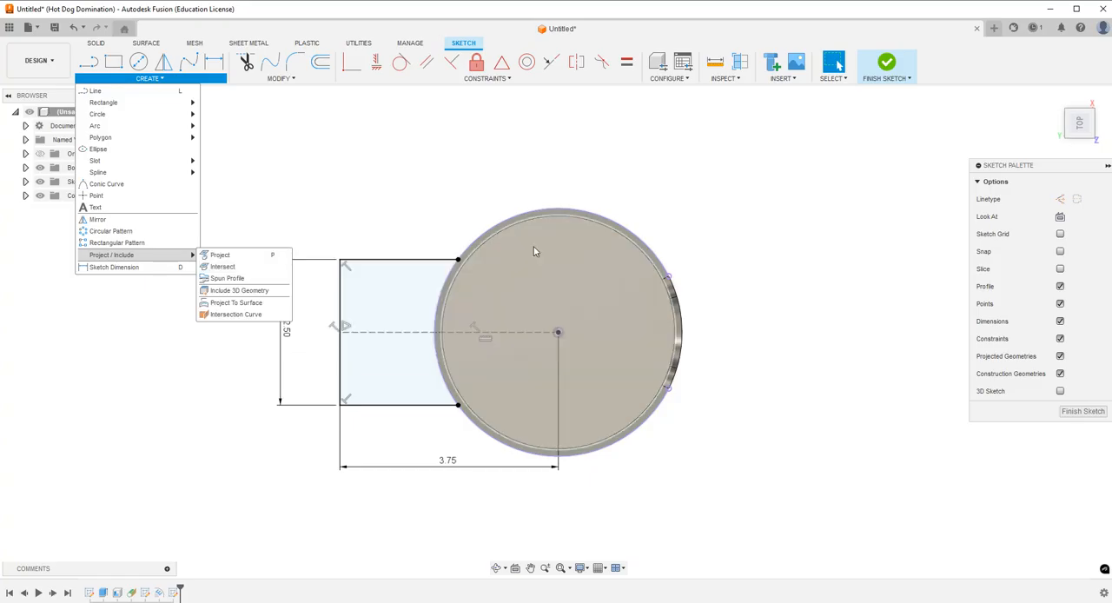
# Extrude the rectangular mount profile beside the rim -0.50 in downward, joining it to the cup.
pyautogui.click(97, 45)
pyautogui.click(89, 62)
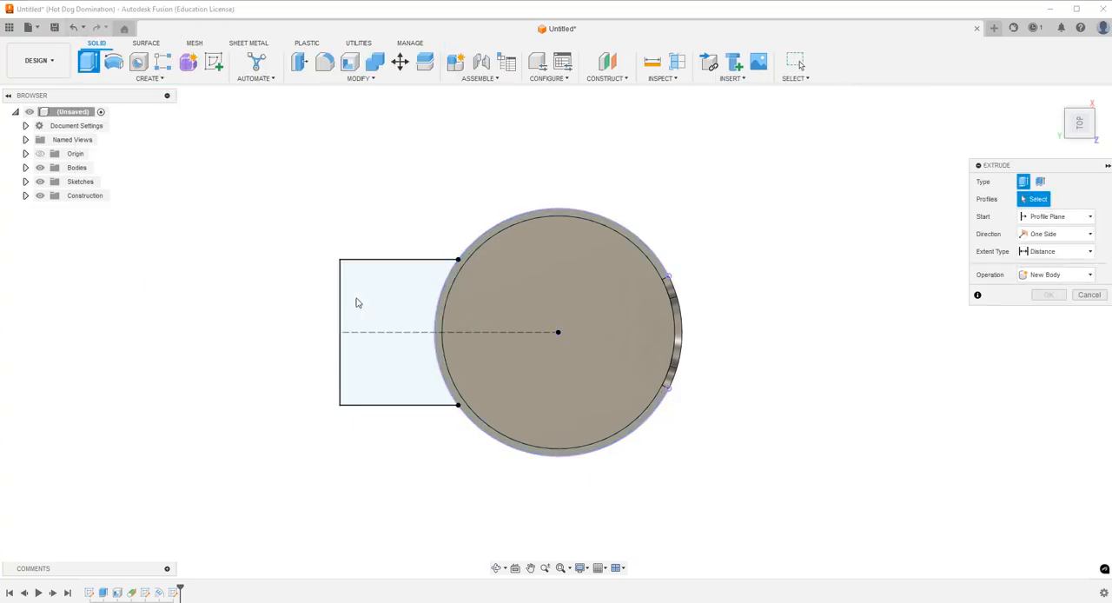
pyautogui.click(374, 305)
pyautogui.click(497, 570)
pyautogui.moveTo(504, 452); pyautogui.dragTo(491, 370)
pyautogui.press('Escape')
pyautogui.moveTo(399, 324); pyautogui.dragTo(398, 357)
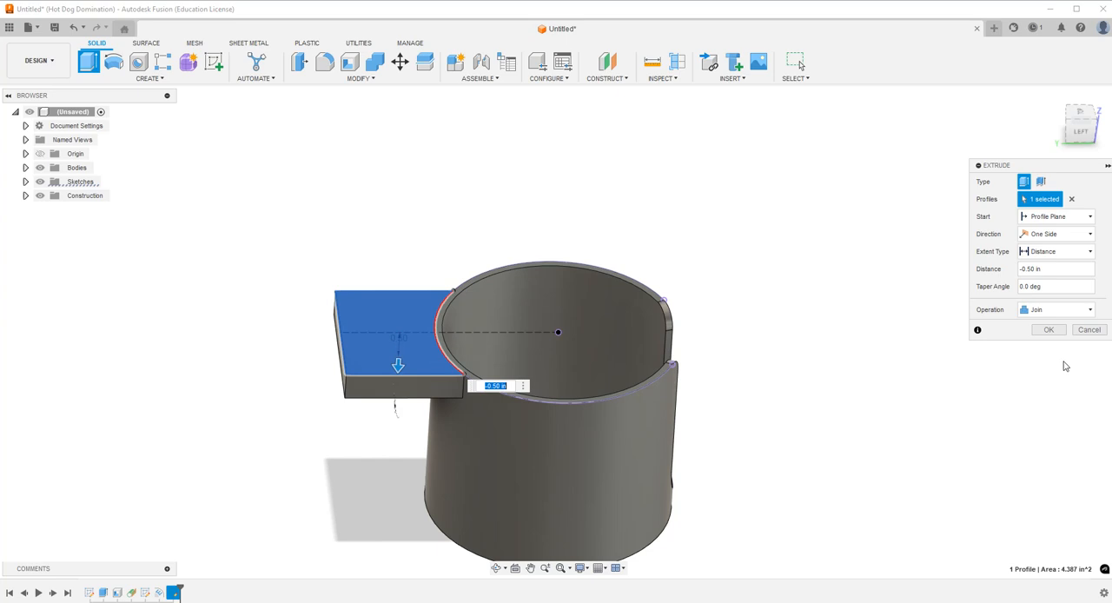
pyautogui.click(1046, 330)
# Start an offset construction plane, hide the bodies and pick the XY origin plane as its reference.
pyautogui.scroll(-2, 609, 507)
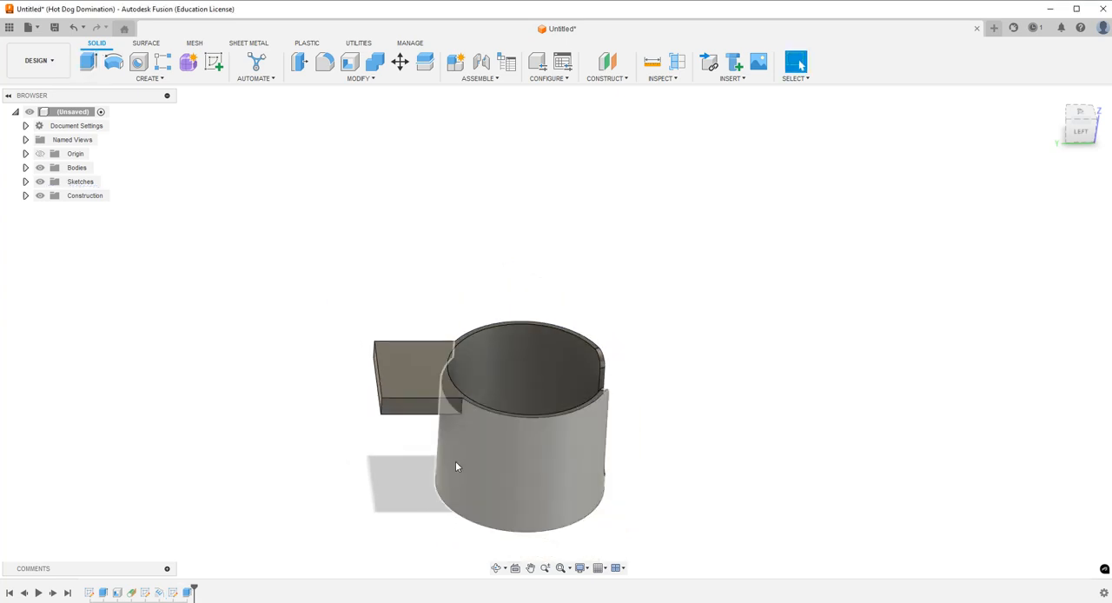
pyautogui.scroll(3, 405, 466)
pyautogui.scroll(1, 405, 467)
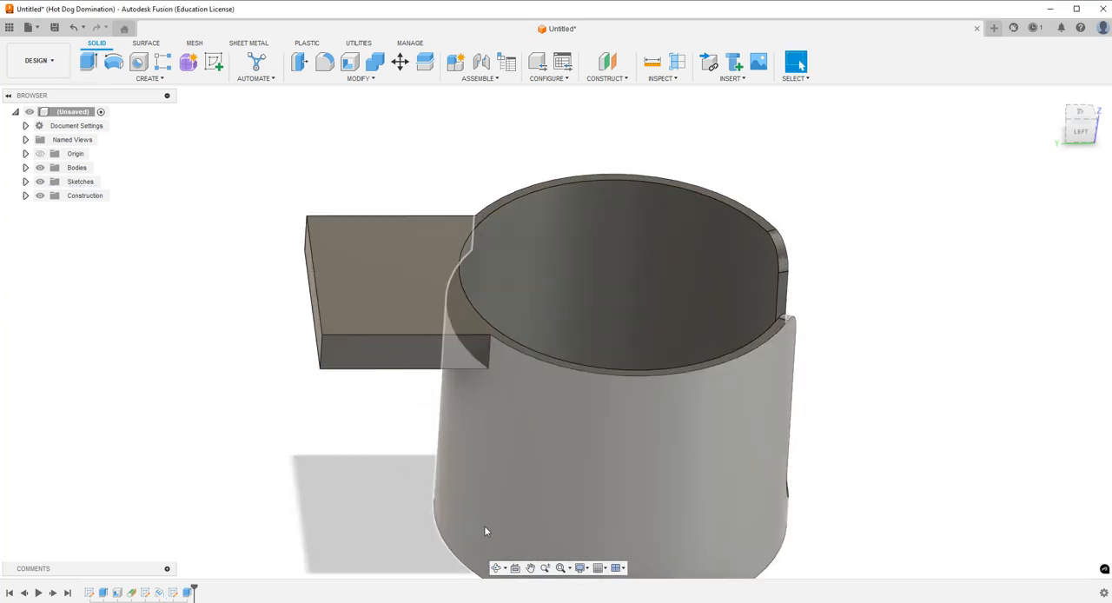
pyautogui.scroll(-3, 352, 295)
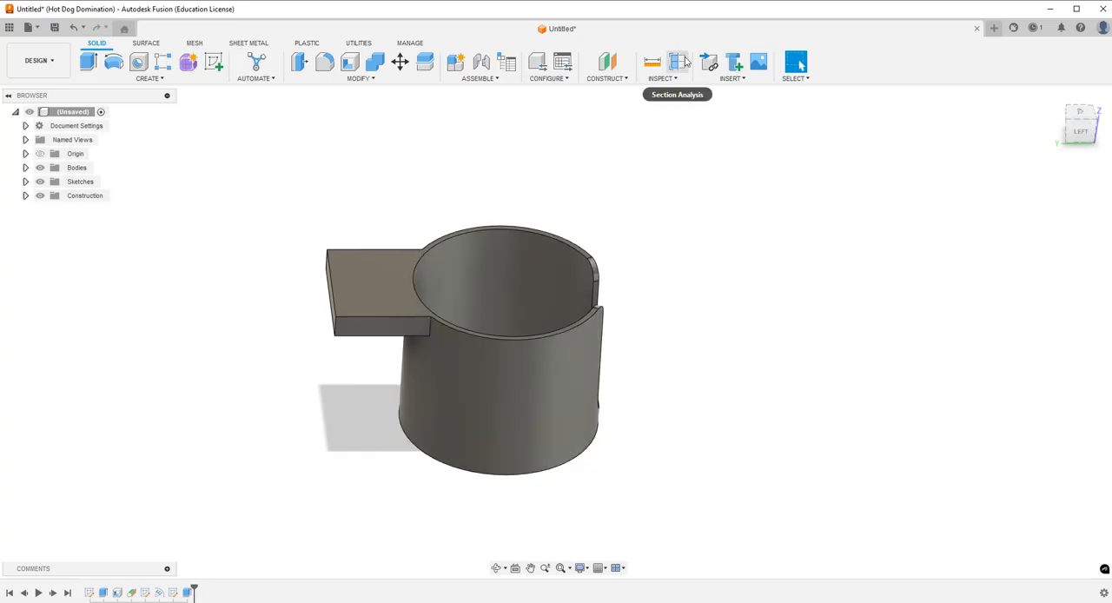
pyautogui.click(612, 69)
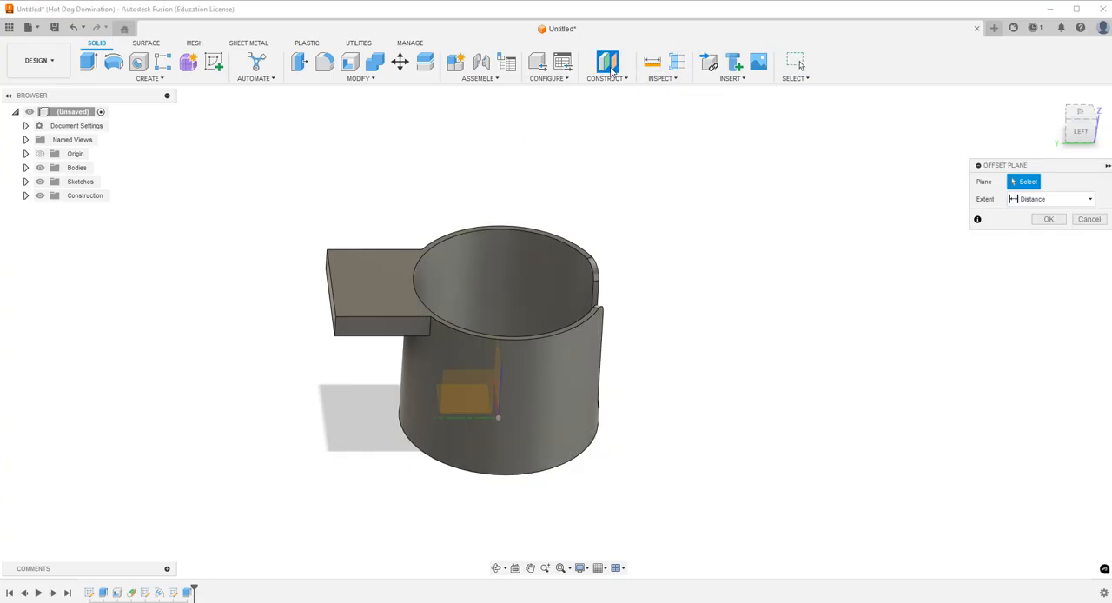
pyautogui.click(39, 168)
pyautogui.click(441, 397)
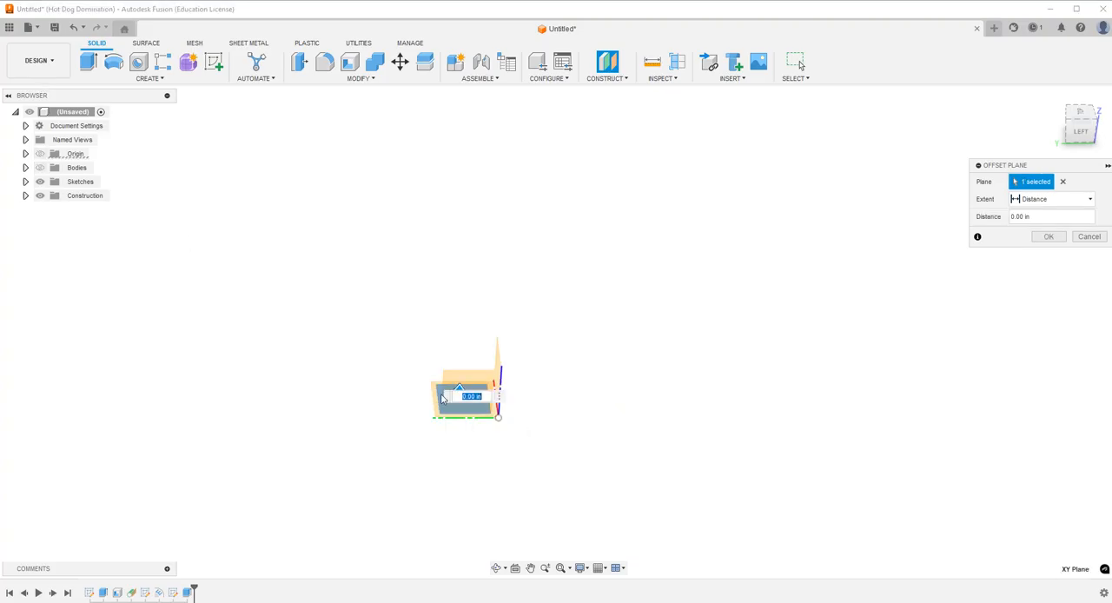
pyautogui.click(1080, 112)
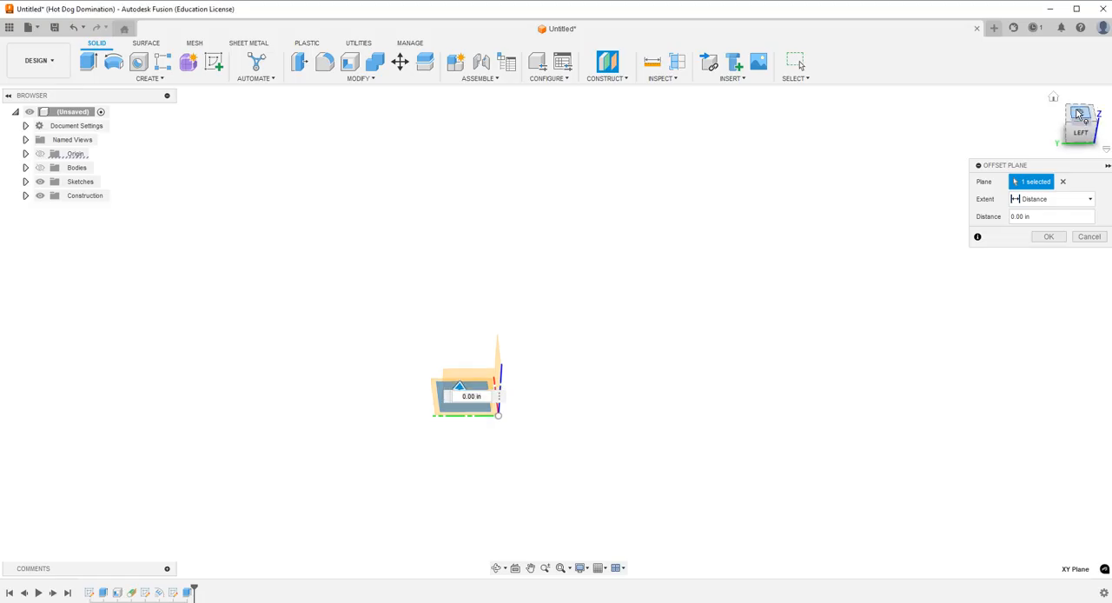
pyautogui.click(1054, 98)
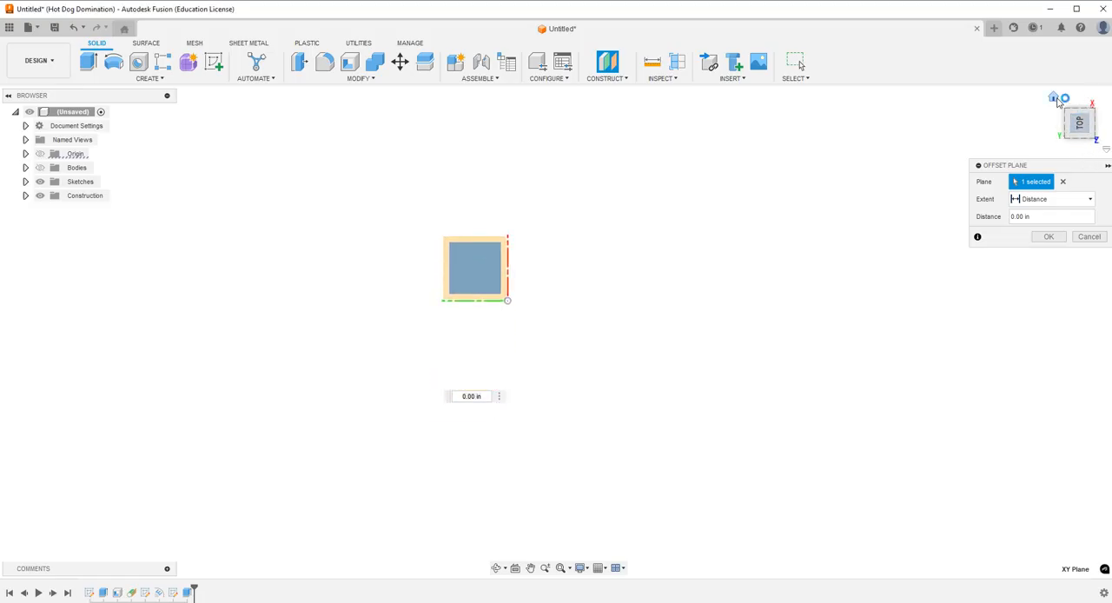
# Show the bodies again and create the offset plane 1.50 in above the cup's base.
pyautogui.click(39, 167)
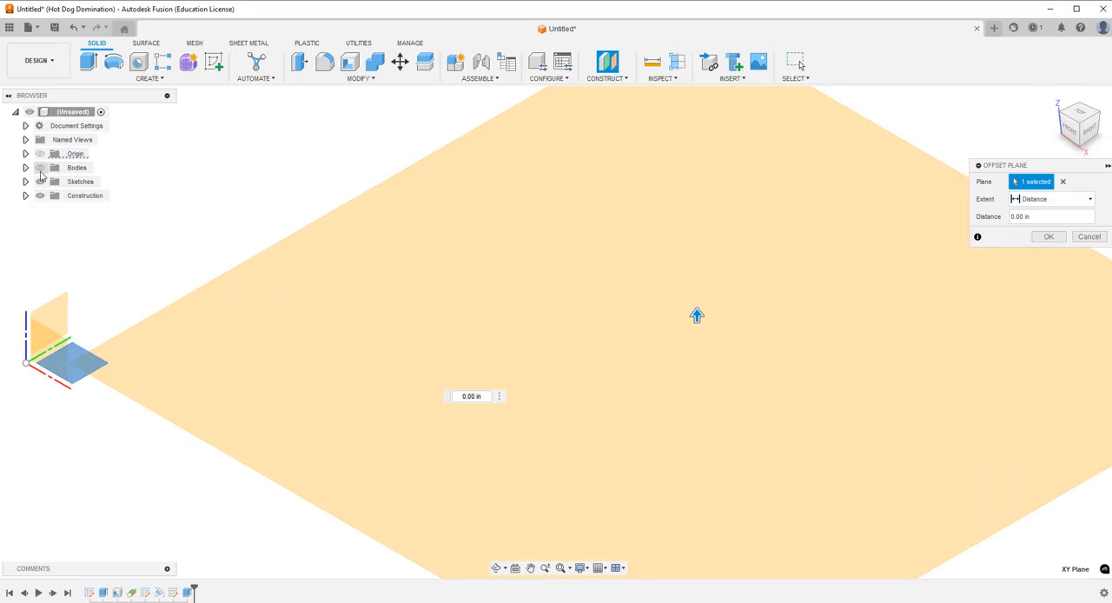
pyautogui.scroll(-5, 375, 230)
pyautogui.scroll(-3, 429, 339)
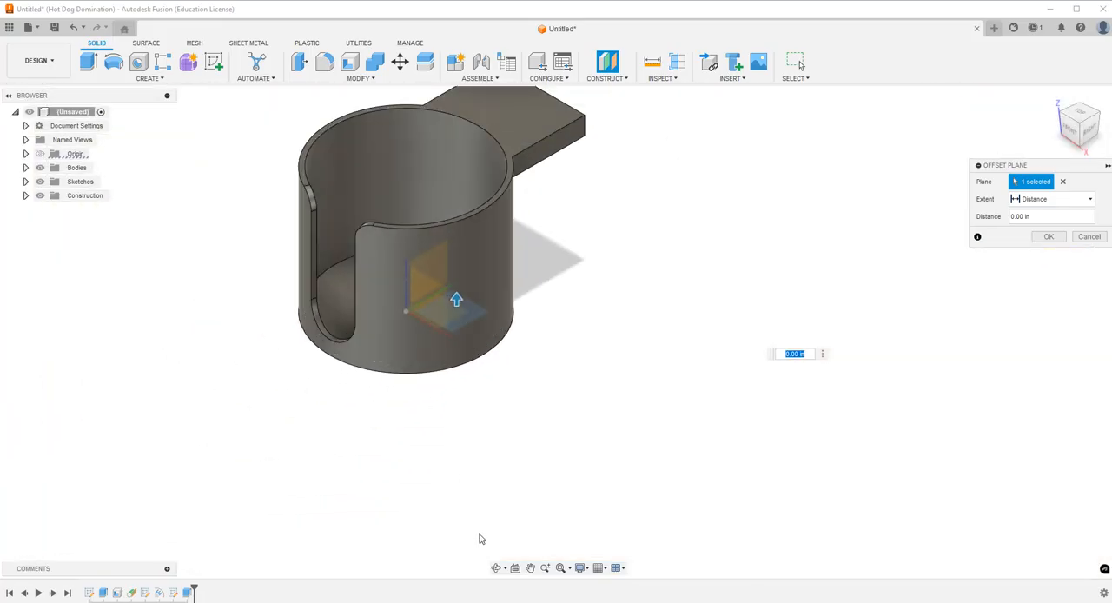
pyautogui.click(496, 569)
pyautogui.moveTo(400, 300); pyautogui.dragTo(591, 187)
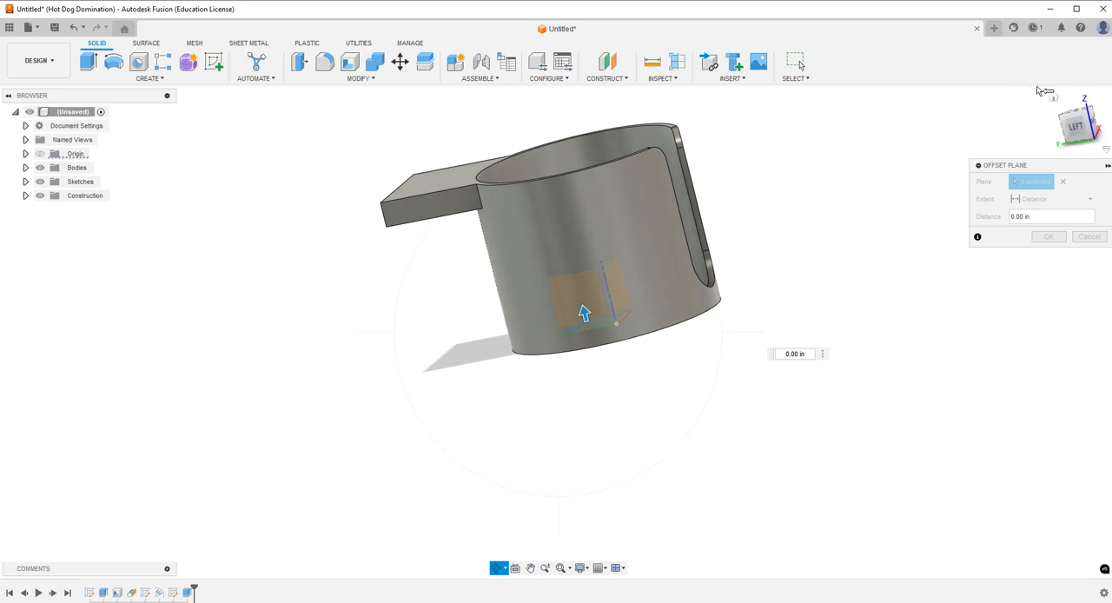
pyautogui.click(1078, 127)
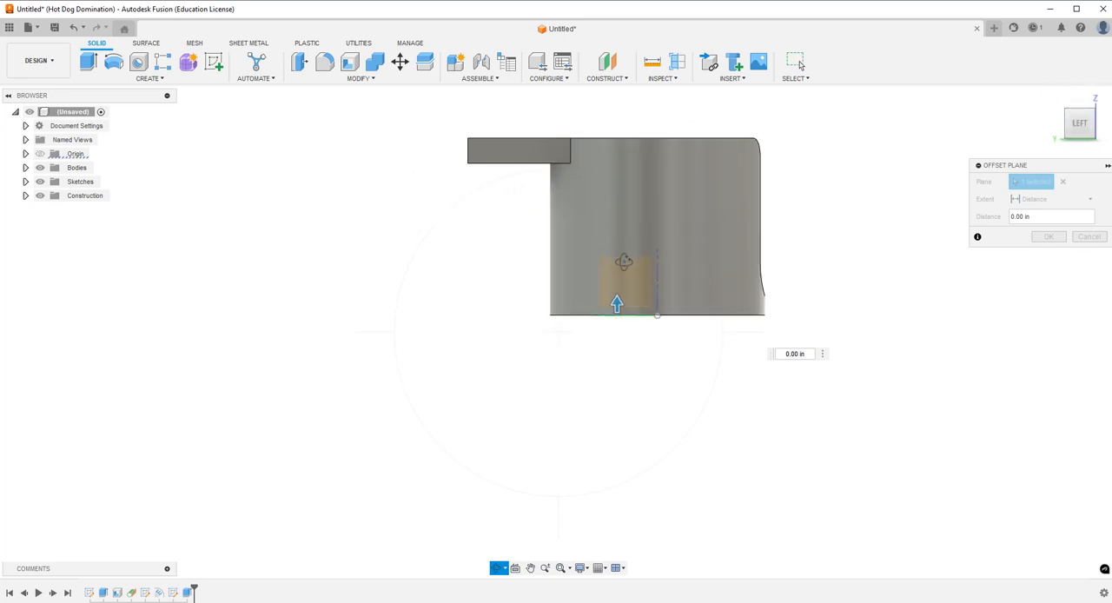
pyautogui.scroll(-2, 676, 234)
pyautogui.scroll(6, 606, 277)
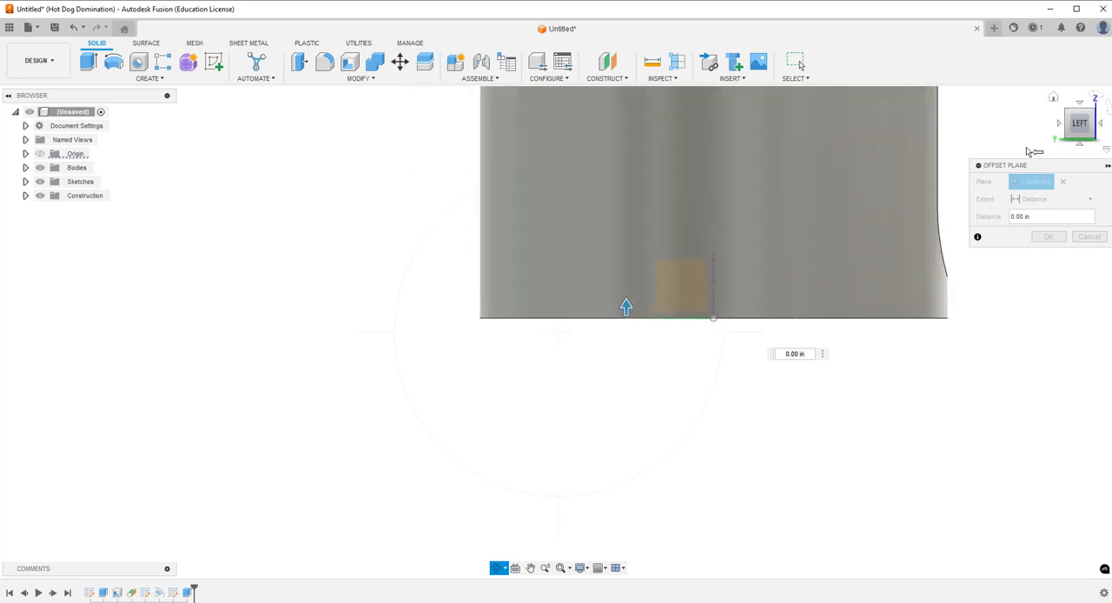
pyautogui.scroll(-2, 598, 372)
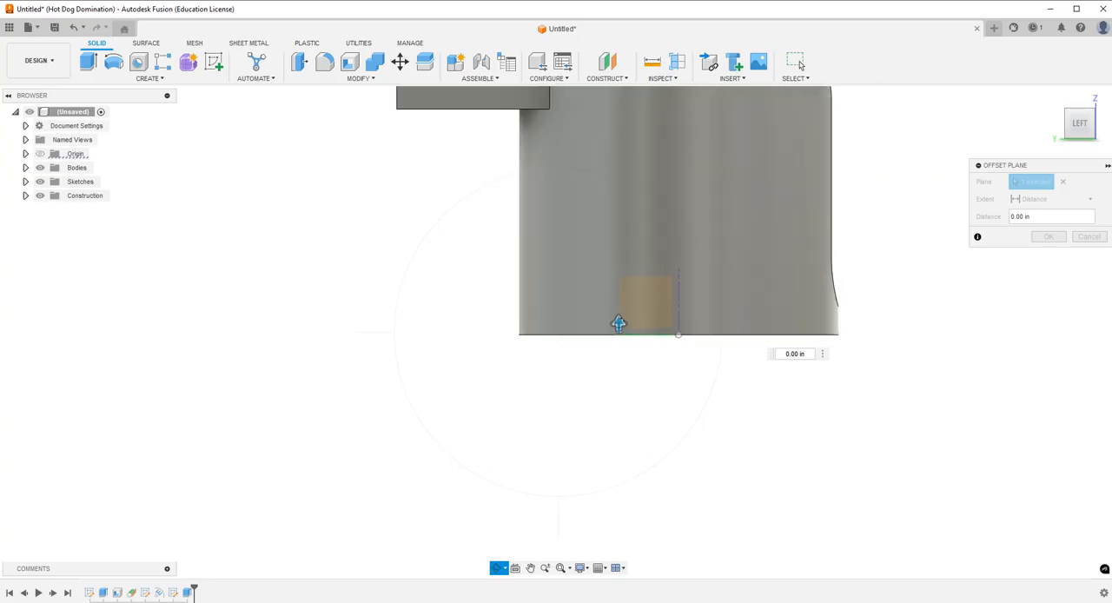
pyautogui.moveTo(618, 324); pyautogui.dragTo(621, 211)
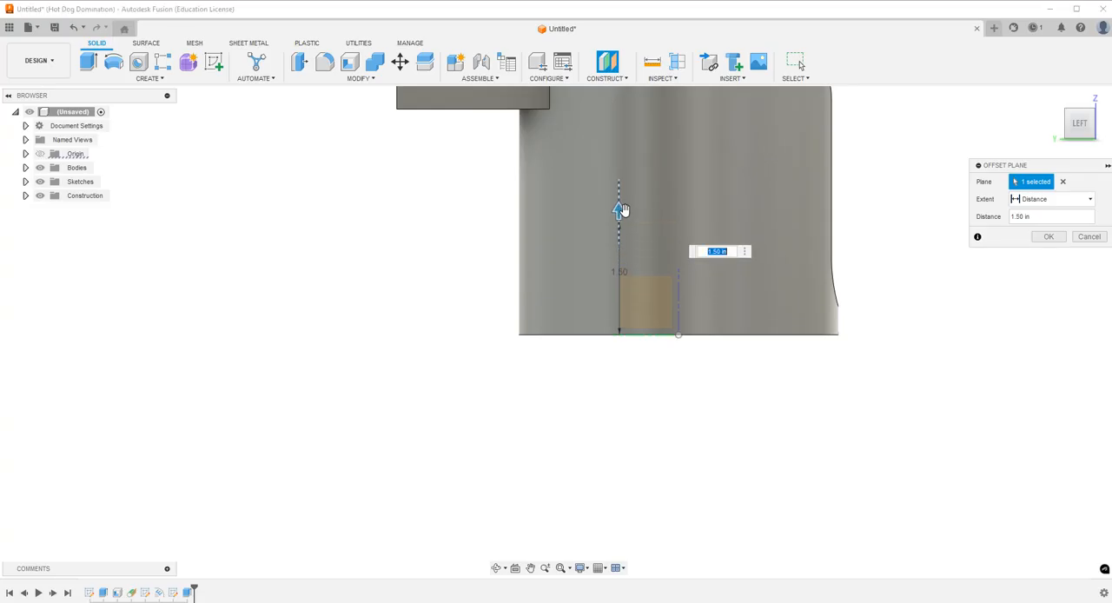
pyautogui.click(1049, 238)
# Create a new sketch on the offset plane 1.50 in above the cup's base.
pyautogui.click(495, 568)
pyautogui.moveTo(680, 227); pyautogui.dragTo(623, 199)
pyautogui.keyDown('shift'); pyautogui.moveTo(623, 199); pyautogui.dragTo(602, 242, button='middle'); pyautogui.keyUp('shift')
pyautogui.click(216, 68)
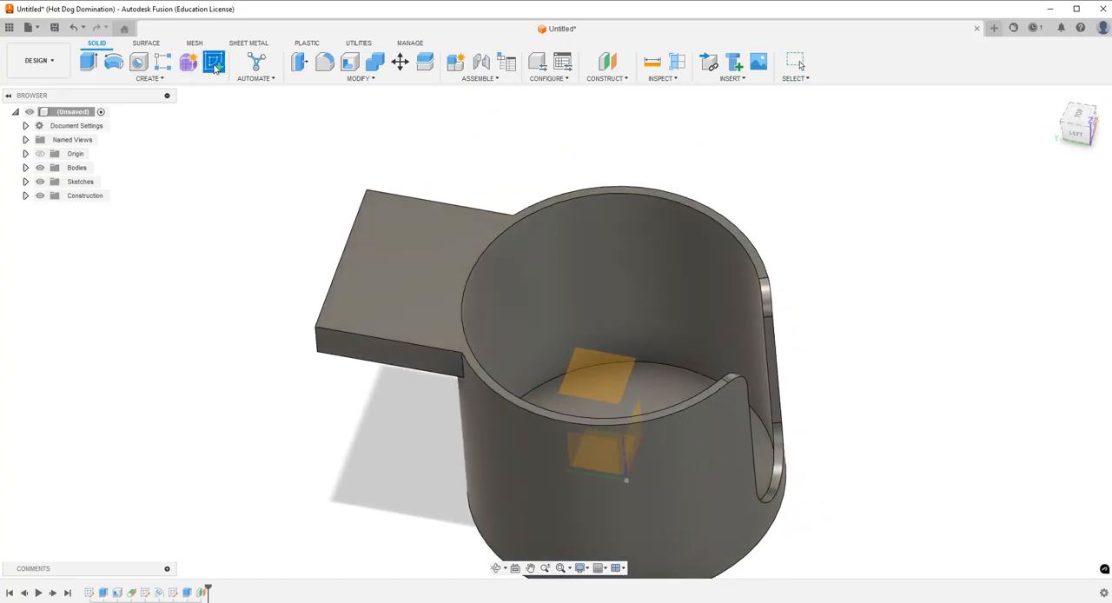
pyautogui.click(606, 372)
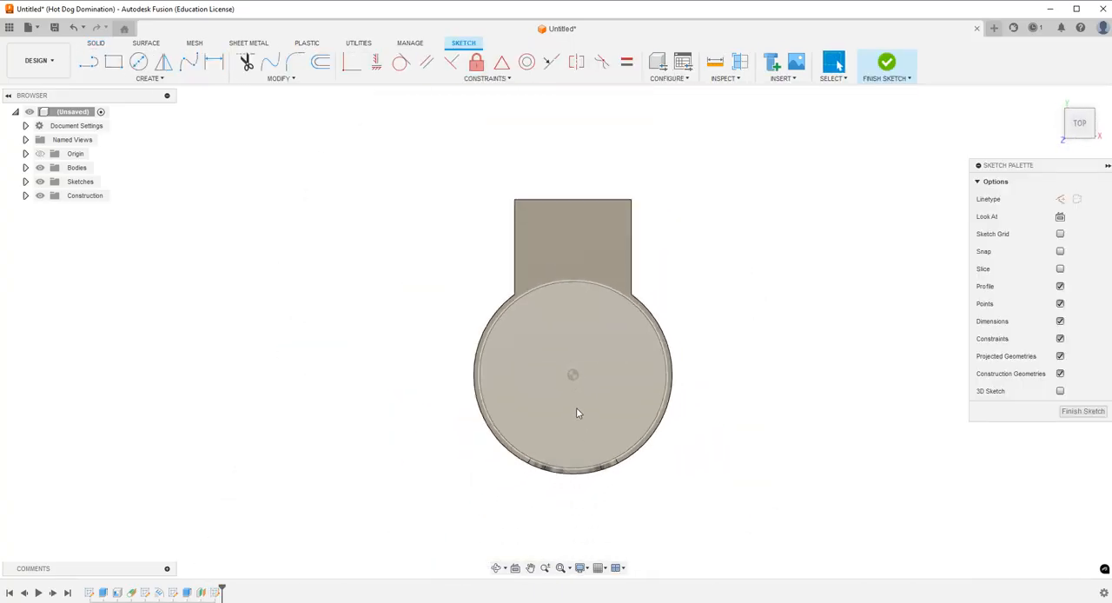
# Project the two side edges and the outer end edge of the upper mount arm into the sketch.
pyautogui.click(150, 78)
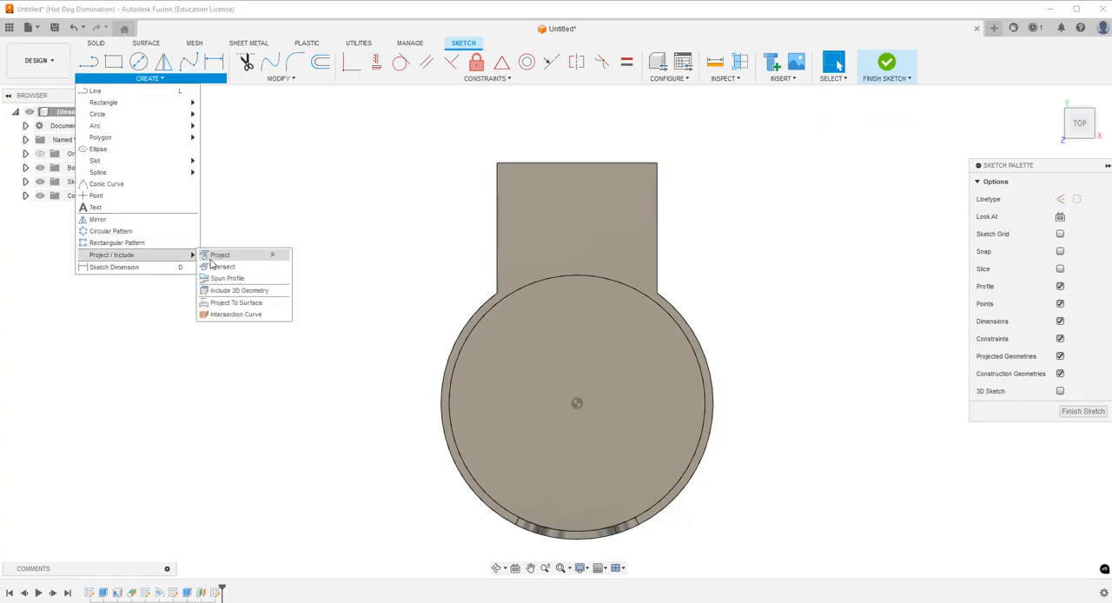
pyautogui.click(219, 255)
pyautogui.click(496, 258)
pyautogui.click(528, 163)
pyautogui.click(658, 225)
pyautogui.click(902, 236)
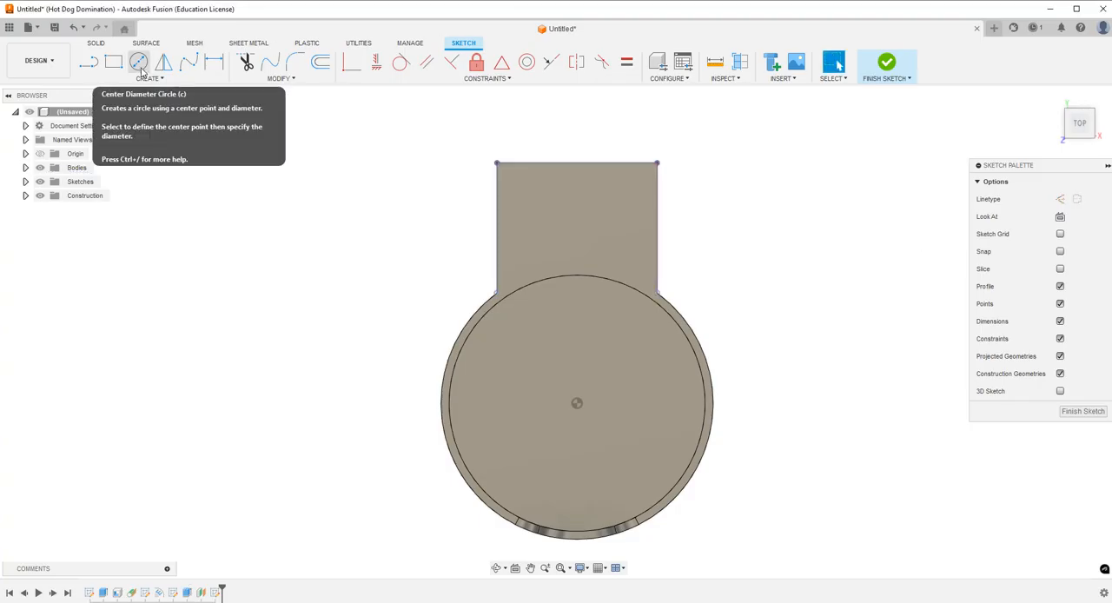
# Draw a circle centred on the cup's origin and passing through the corner where the arm meets the cup.
pyautogui.click(139, 63)
pyautogui.click(577, 404)
pyautogui.click(506, 302)
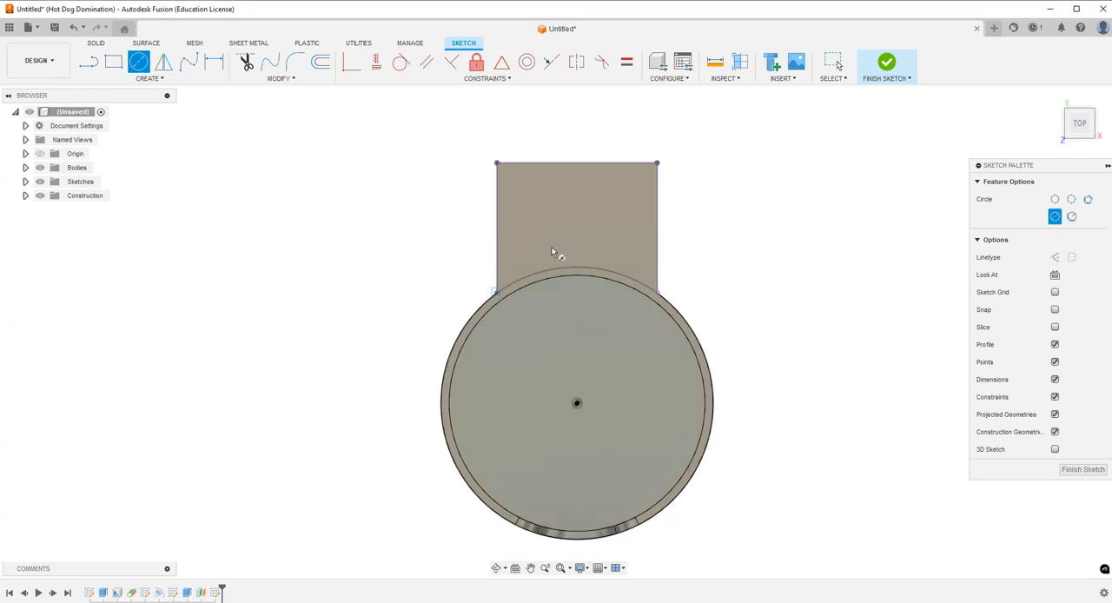
pyautogui.press('Escape')
# Trim the circle to the arc between the projected arm sides, leaving a closed arm profile against the cup.
pyautogui.click(245, 62)
pyautogui.click(451, 353)
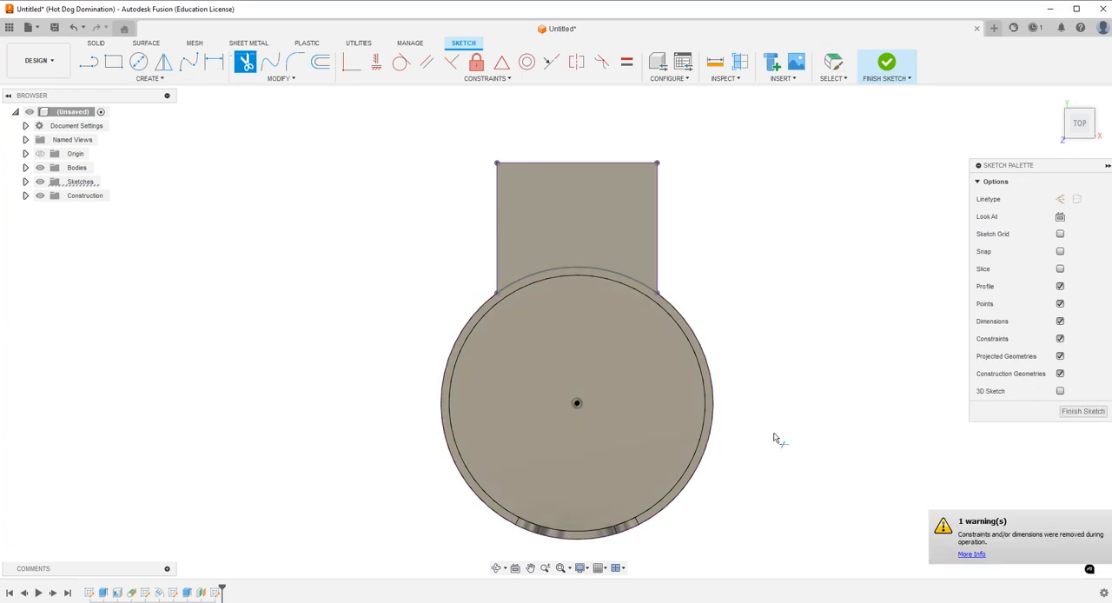
pyautogui.click(528, 266)
pyautogui.press('Escape')
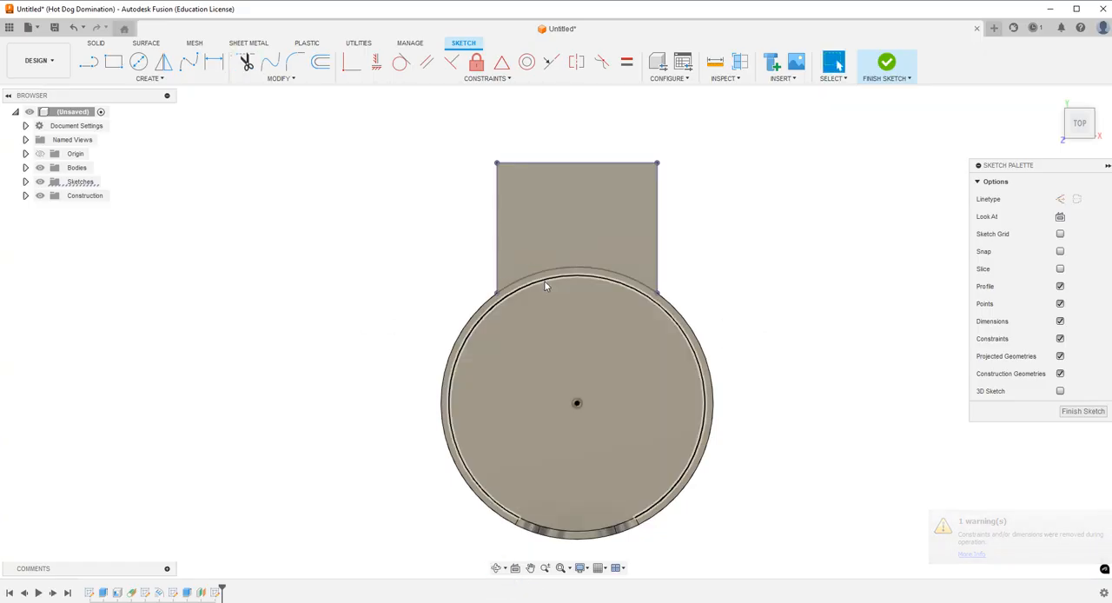
pyautogui.click(536, 272)
pyautogui.press('Delete')
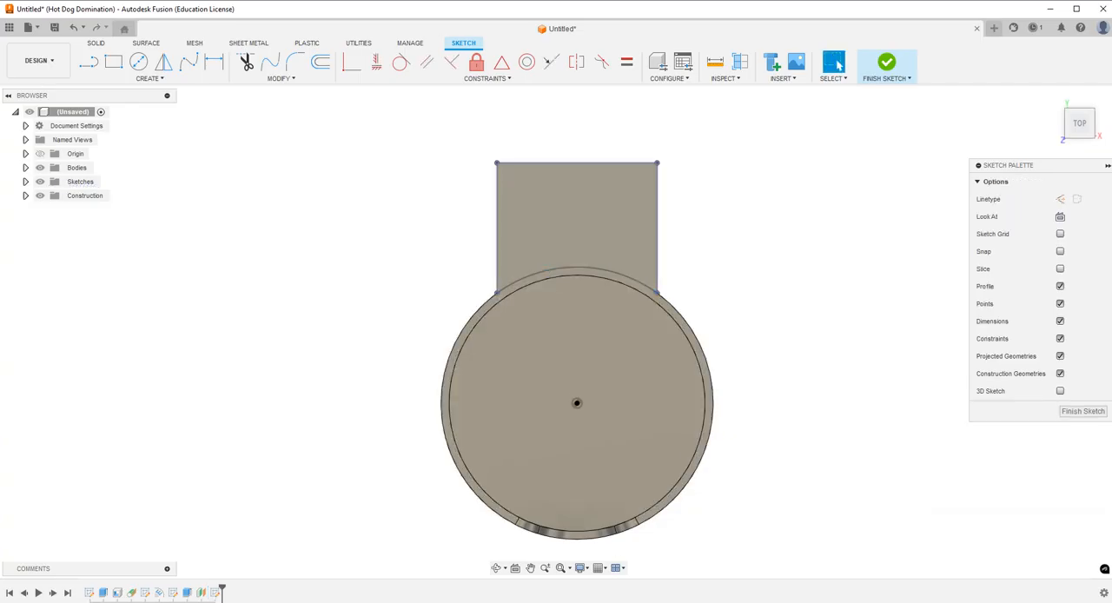
# Extrude the new arm profile -0.50 in downward, joining it to the cup as a second mount arm.
pyautogui.click(497, 567)
pyautogui.moveTo(506, 392)
pyautogui.mouseDown()
pyautogui.moveTo(634, 392)
pyautogui.moveTo(609, 327)
pyautogui.moveTo(636, 374)
pyautogui.mouseUp()
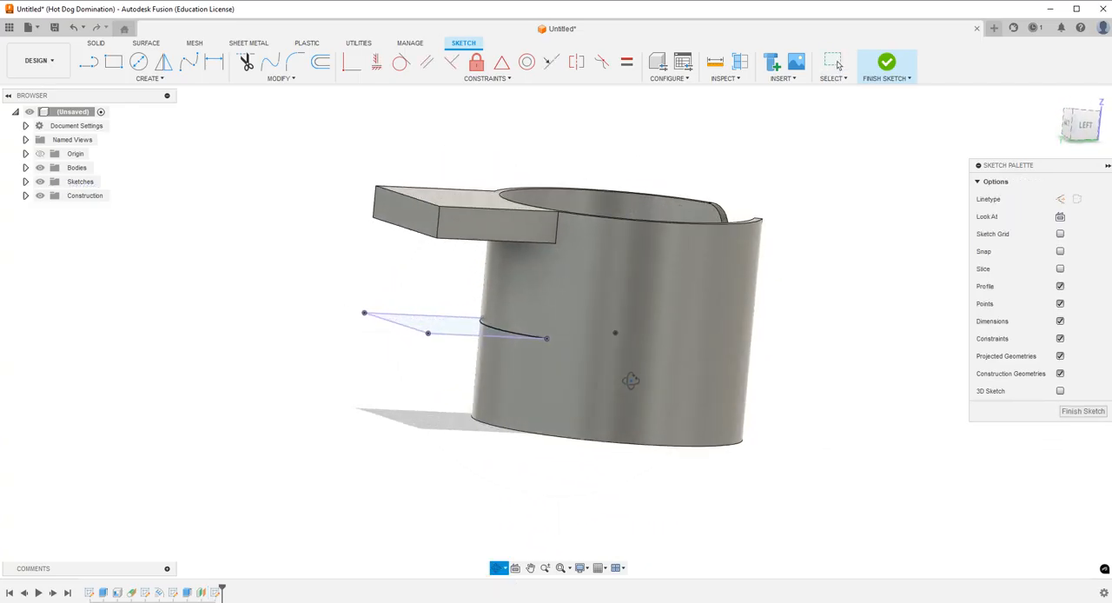
pyautogui.press('Escape')
pyautogui.click(95, 43)
pyautogui.click(88, 62)
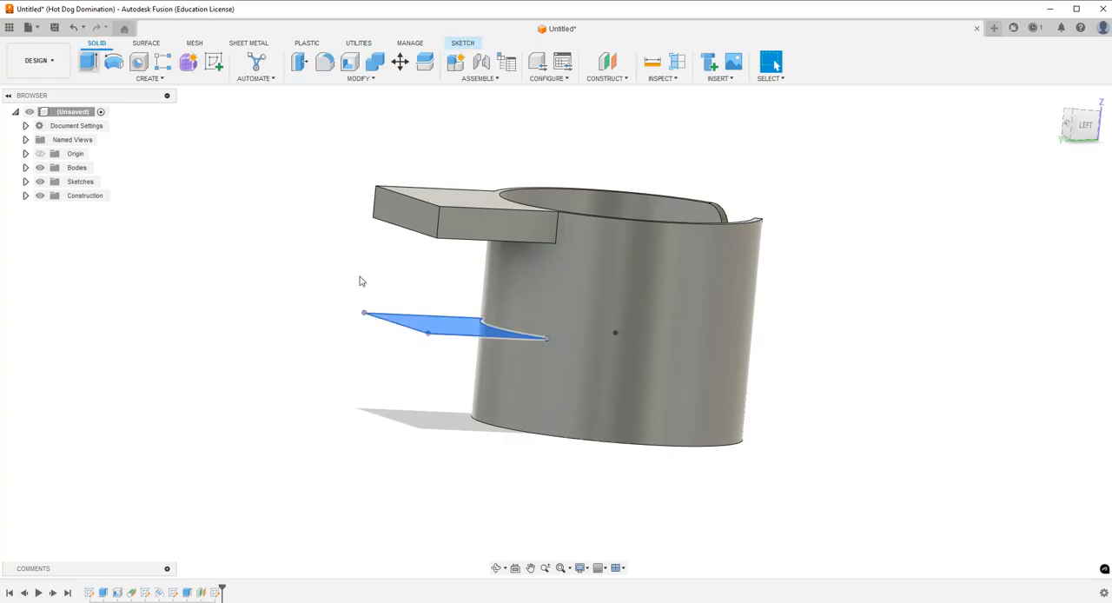
pyautogui.moveTo(456, 317); pyautogui.dragTo(455, 347)
pyautogui.click(1054, 333)
# Measure the vertical gap between the outer corners of the upper and lower mount arms.
pyautogui.click(652, 62)
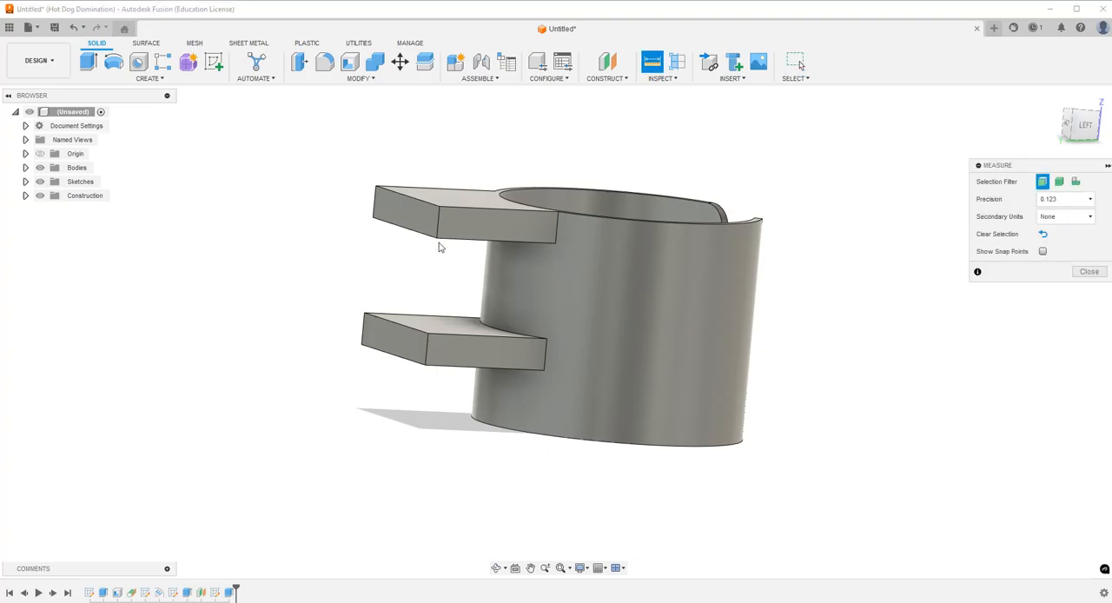
pyautogui.click(436, 238)
pyautogui.click(428, 326)
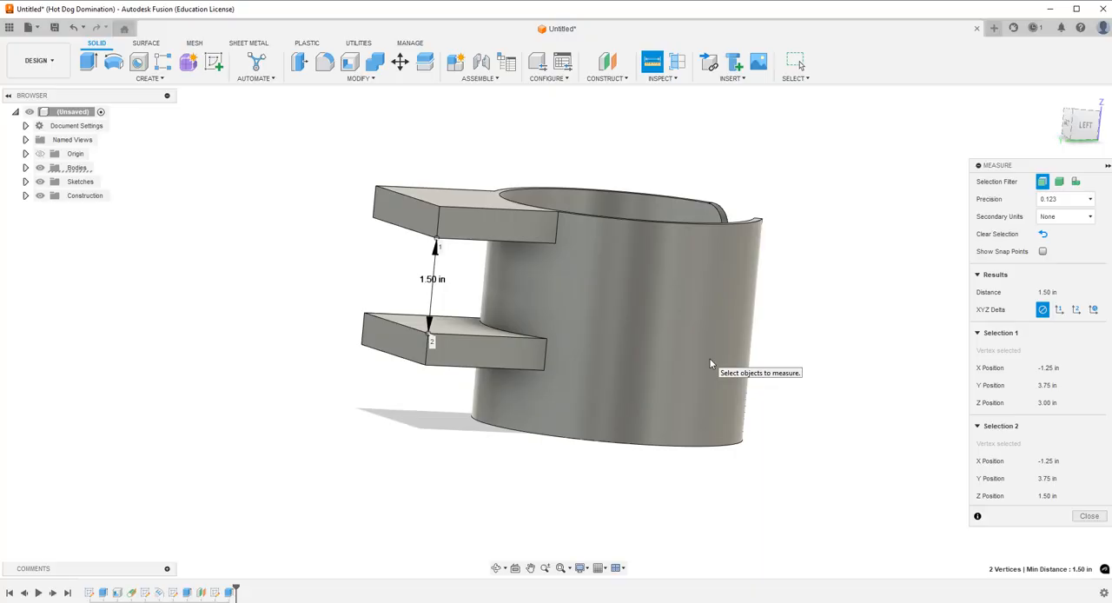
pyautogui.press('Escape')
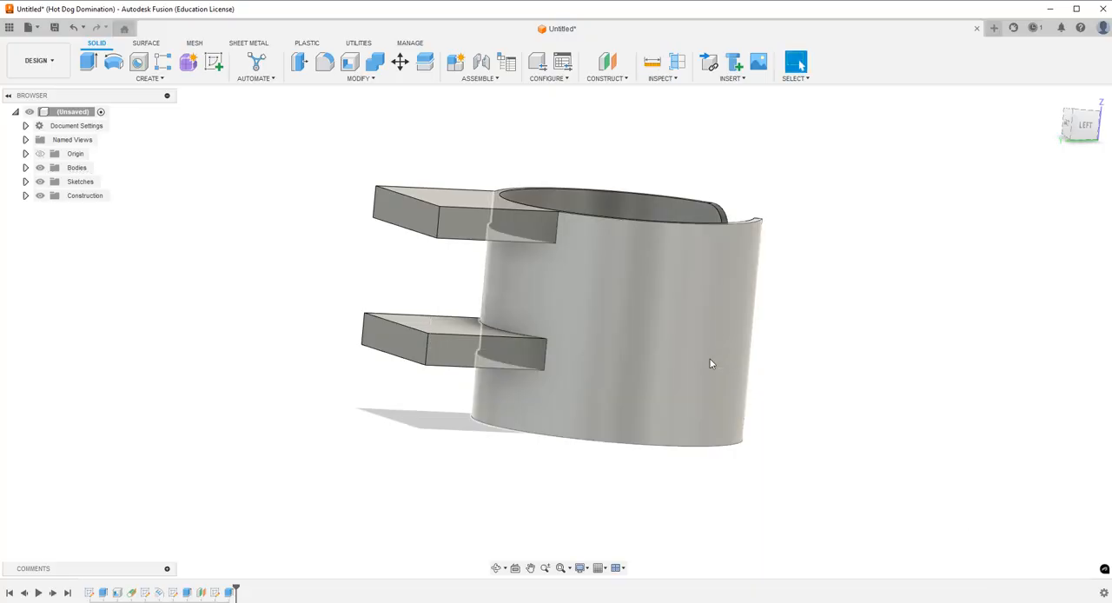
# Set the lower mount arm's extrusion distance to -0.75 in.
pyautogui.doubleClick(226, 593)
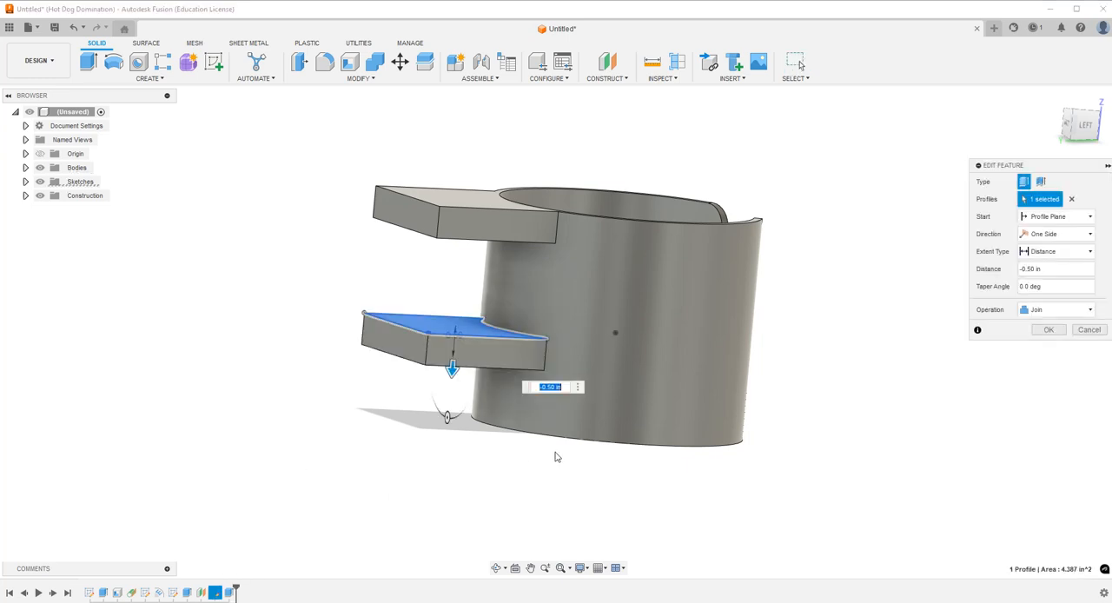
pyautogui.write('-.75')
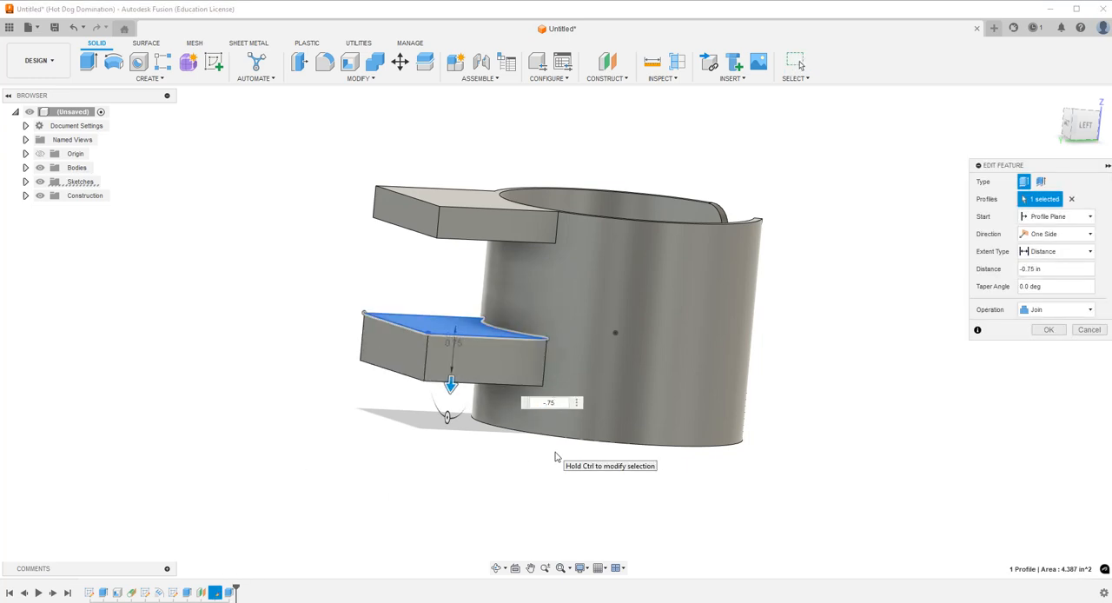
pyautogui.press('Return')
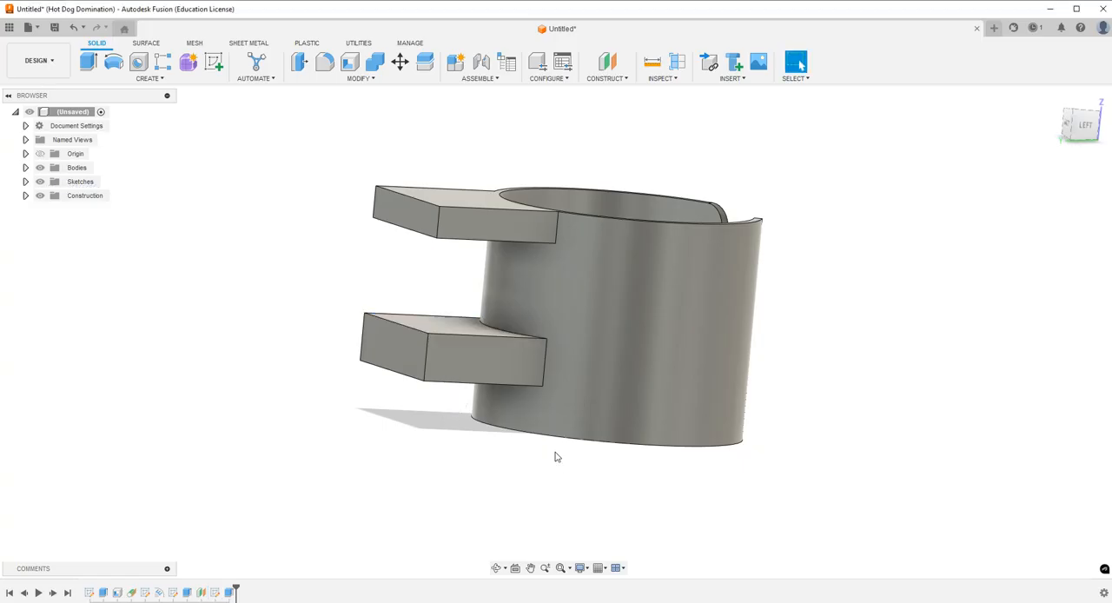
# Reduce the offset plane's distance from the cup's base to lower the second mount arm.
pyautogui.doubleClick(201, 593)
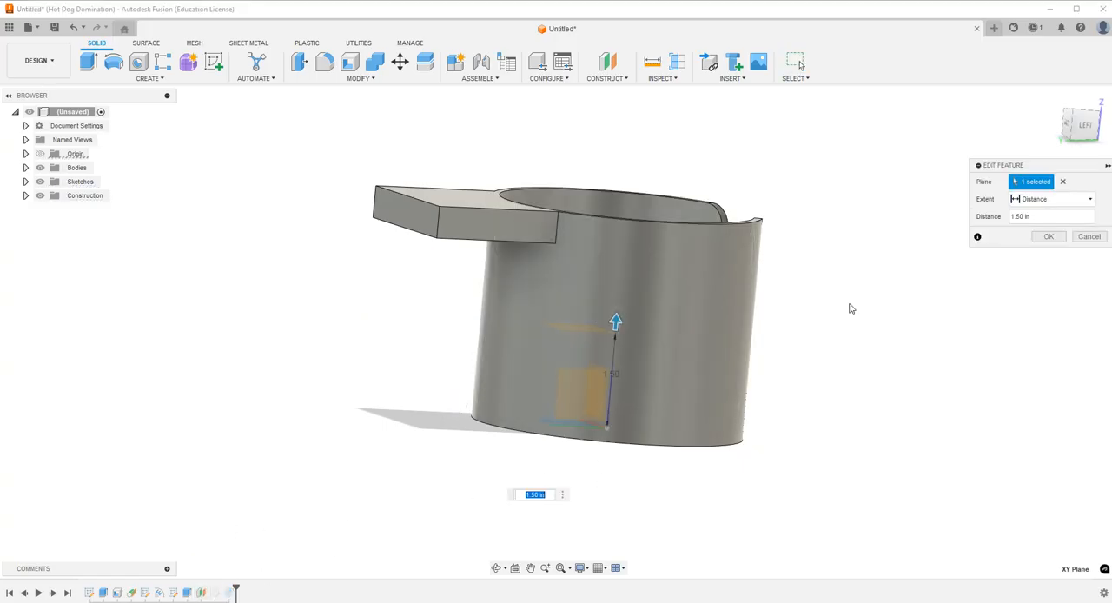
pyautogui.write('1.25')
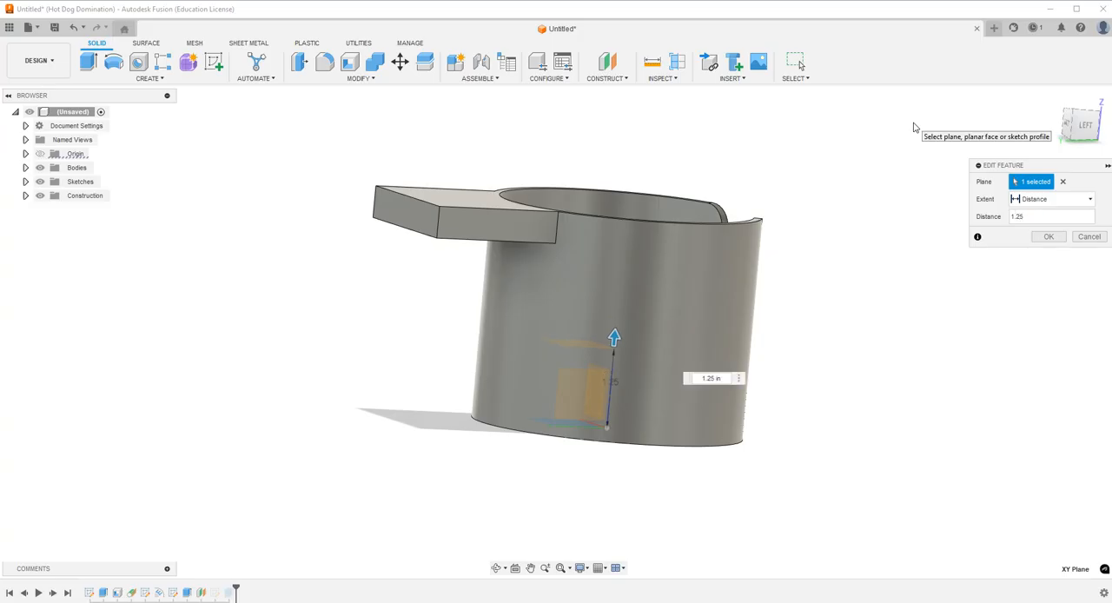
pyautogui.press('Return')
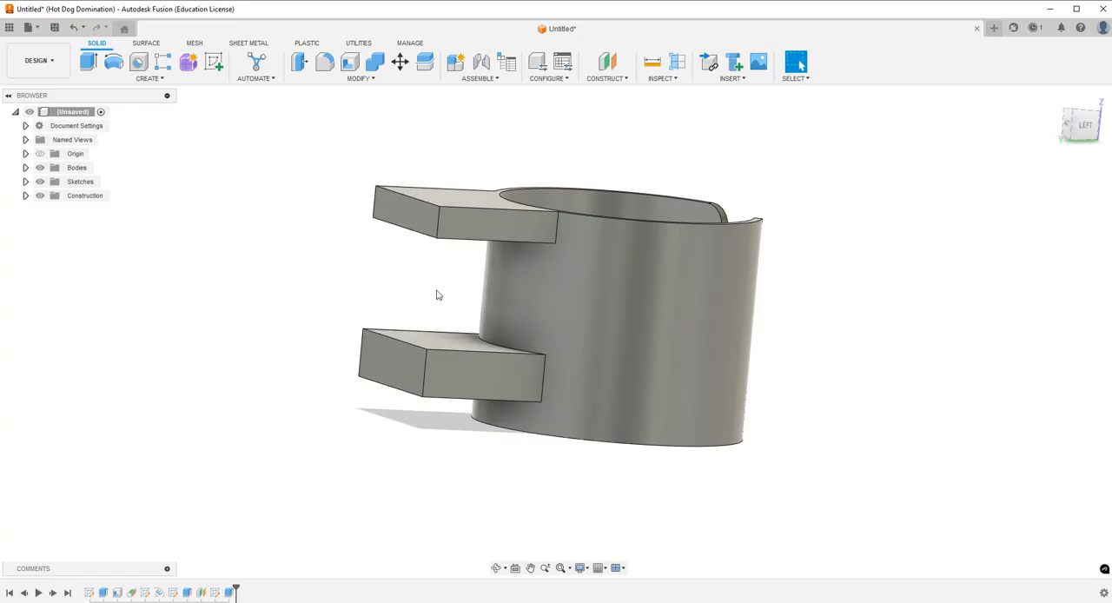
# Create a section analysis from the XY origin plane at 1.50 in, cutting away the model above the lower arm.
pyautogui.click(675, 66)
pyautogui.click(678, 61)
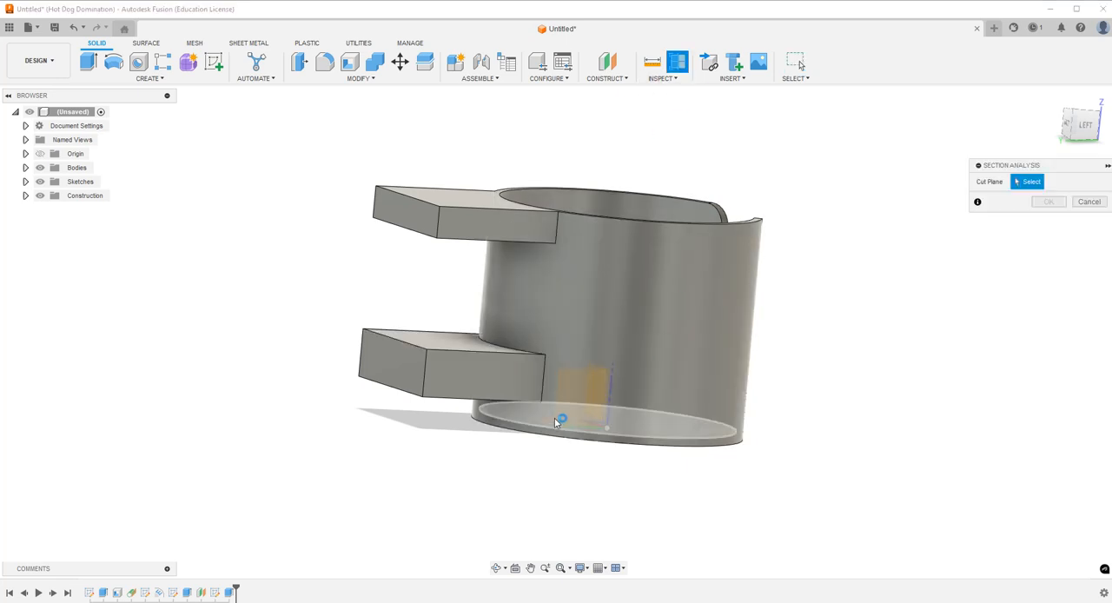
pyautogui.click(40, 168)
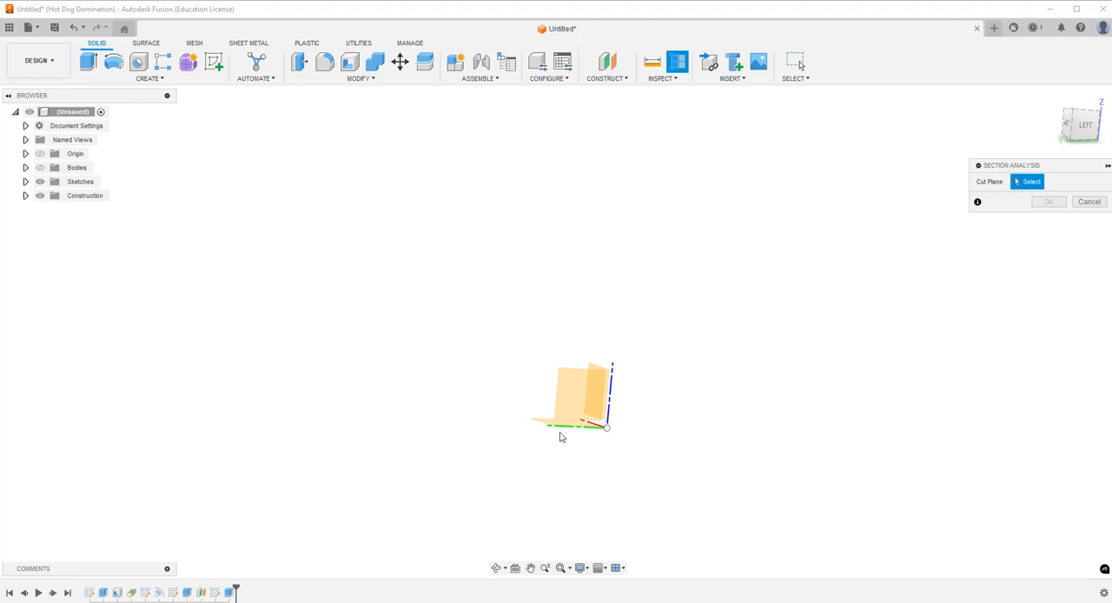
pyautogui.click(541, 422)
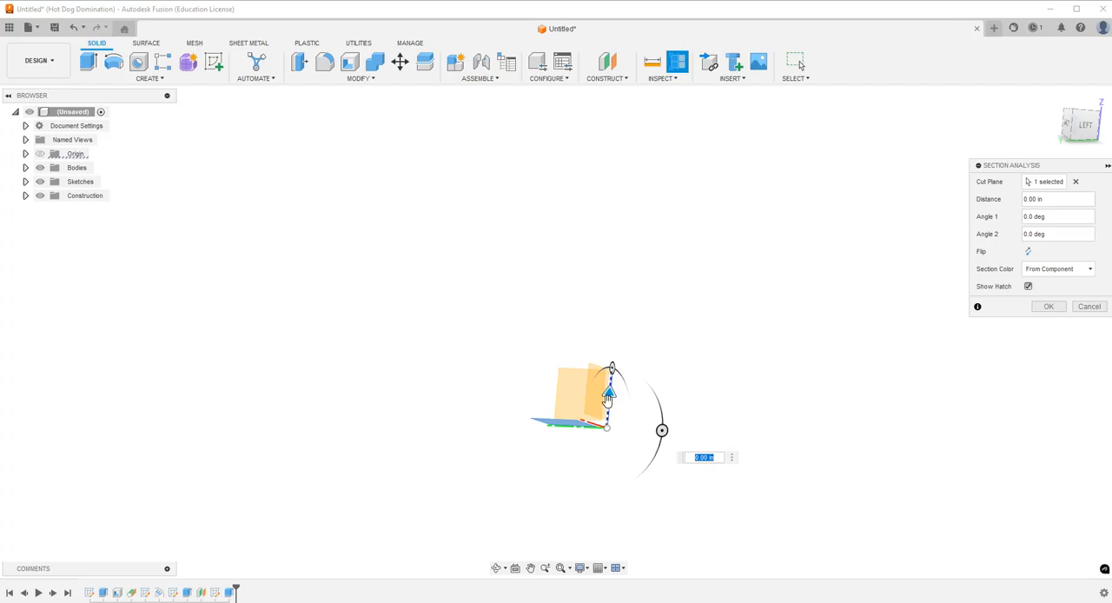
pyautogui.moveTo(608, 392); pyautogui.dragTo(615, 346)
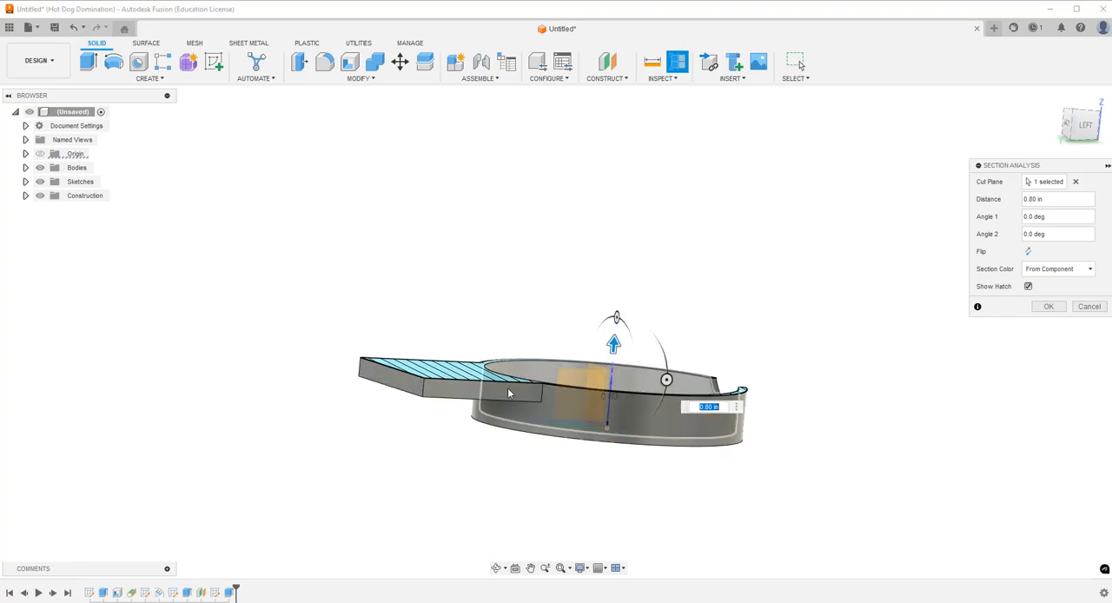
pyautogui.moveTo(613, 343); pyautogui.dragTo(616, 300)
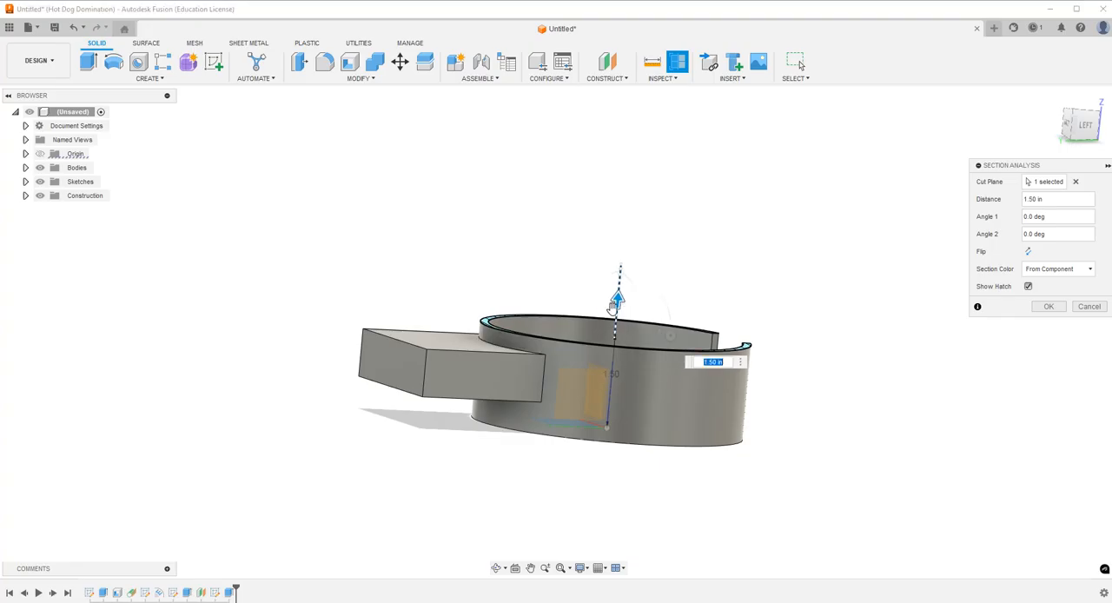
pyautogui.click(1048, 307)
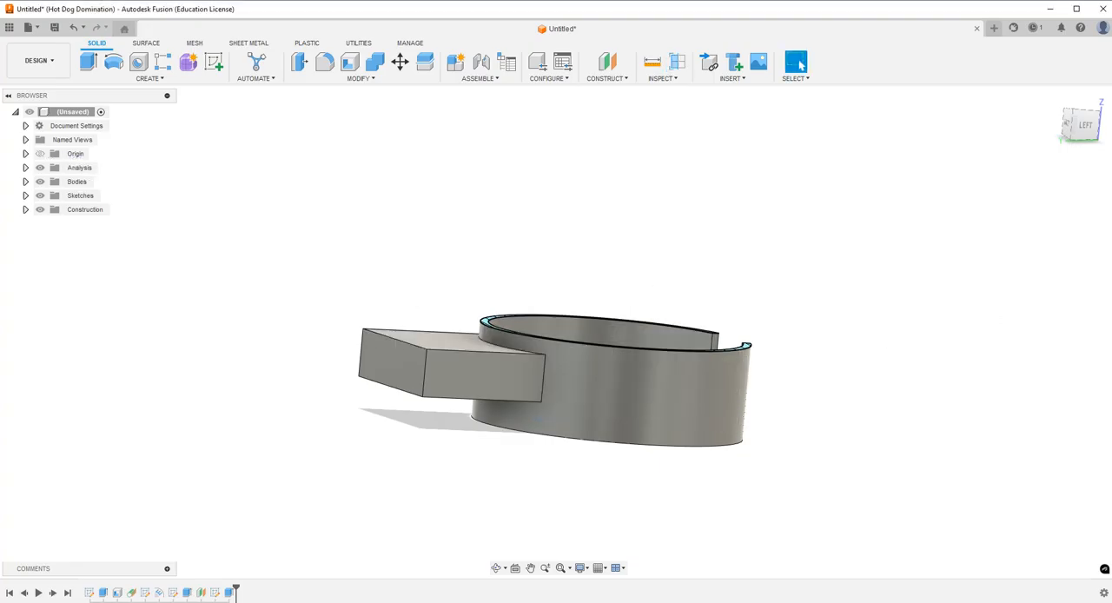
# Start a sketch on the top face of the lower mount arm.
pyautogui.click(497, 567)
pyautogui.moveTo(546, 418); pyautogui.dragTo(434, 333)
pyautogui.press('Escape')
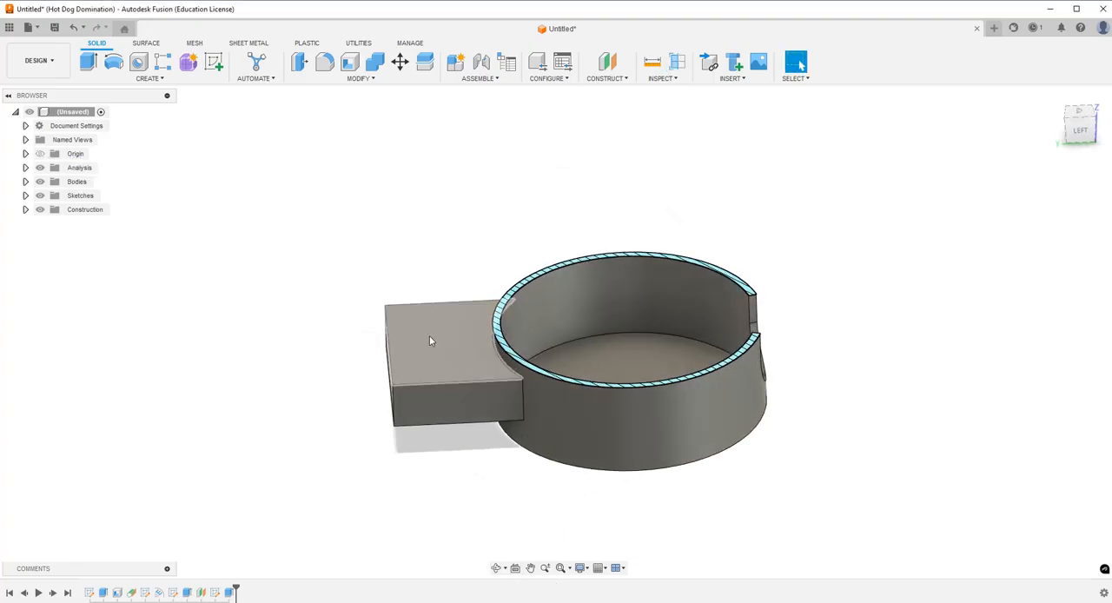
pyautogui.click(430, 335)
pyautogui.click(214, 61)
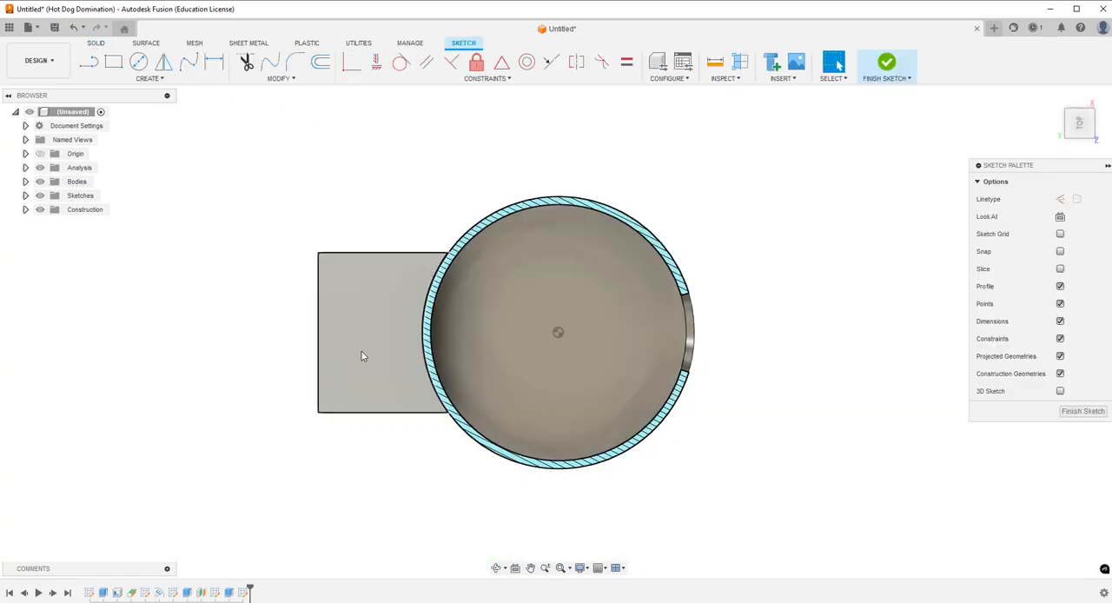
# Draw a circle about 0.8 in in diameter near the middle of the arm face, level with the cup's centre.
pyautogui.click(139, 62)
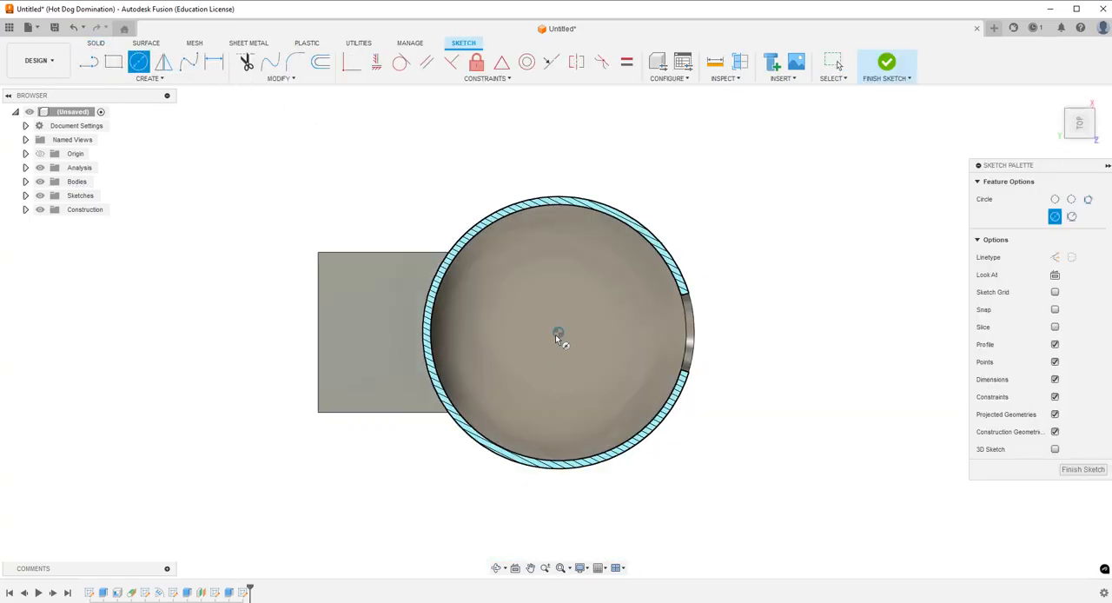
pyautogui.click(367, 332)
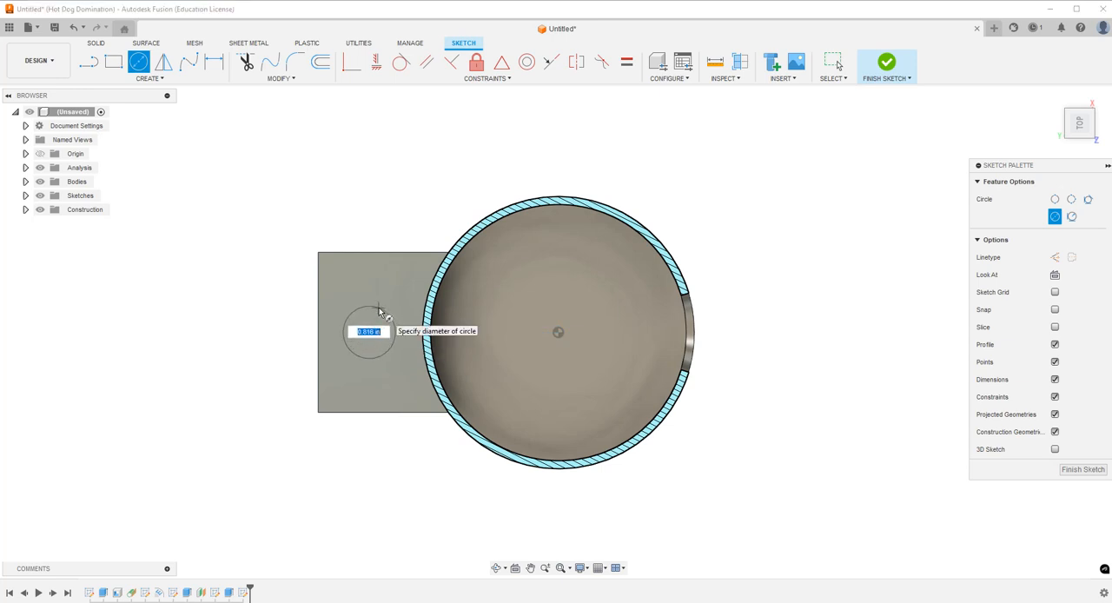
pyautogui.click(378, 311)
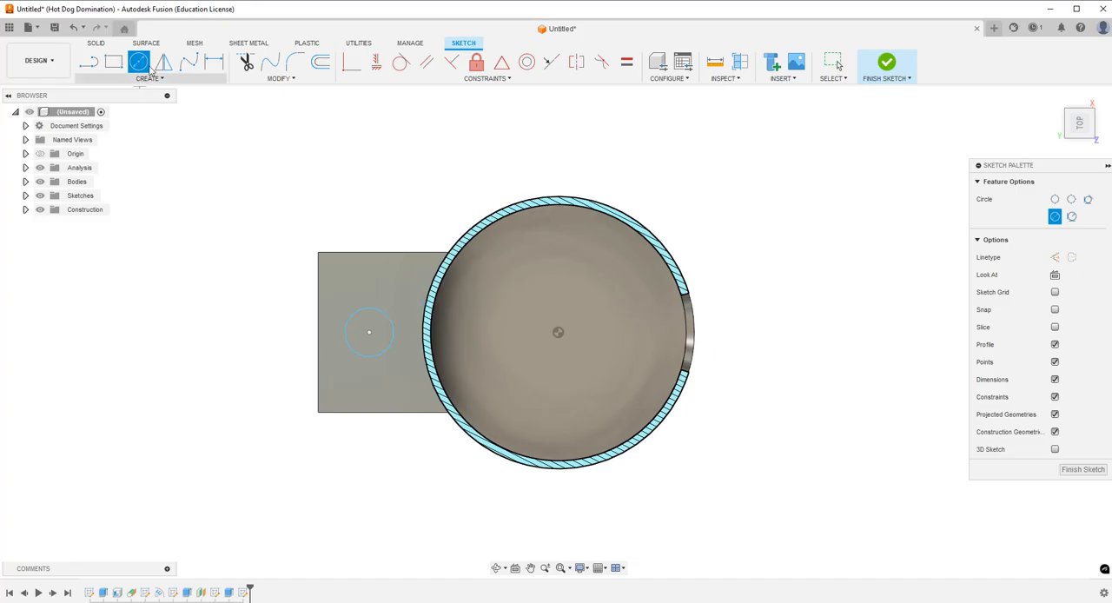
# Dimension the circle's diameter to 0.75 in and place the dimension clear of the arm.
pyautogui.click(219, 64)
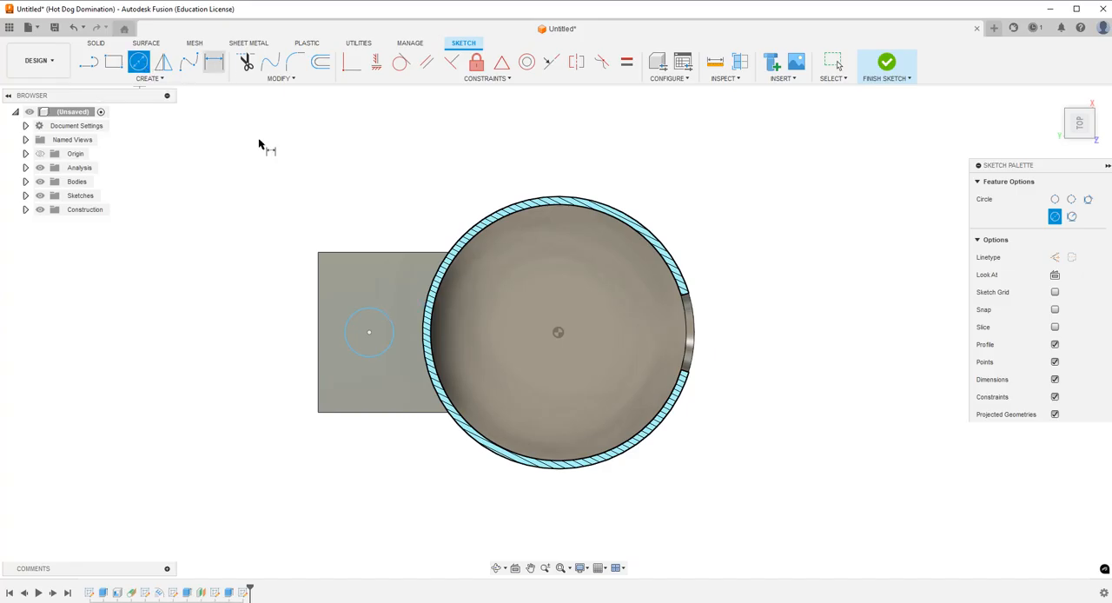
pyautogui.click(357, 359)
pyautogui.click(261, 387)
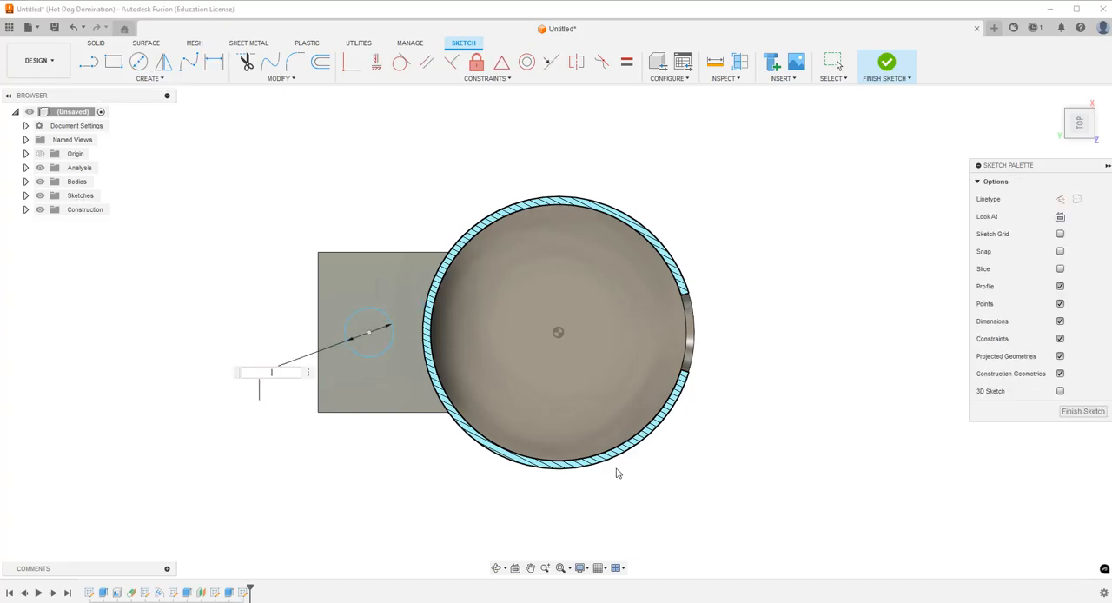
pyautogui.write('.75')
pyautogui.press('Return')
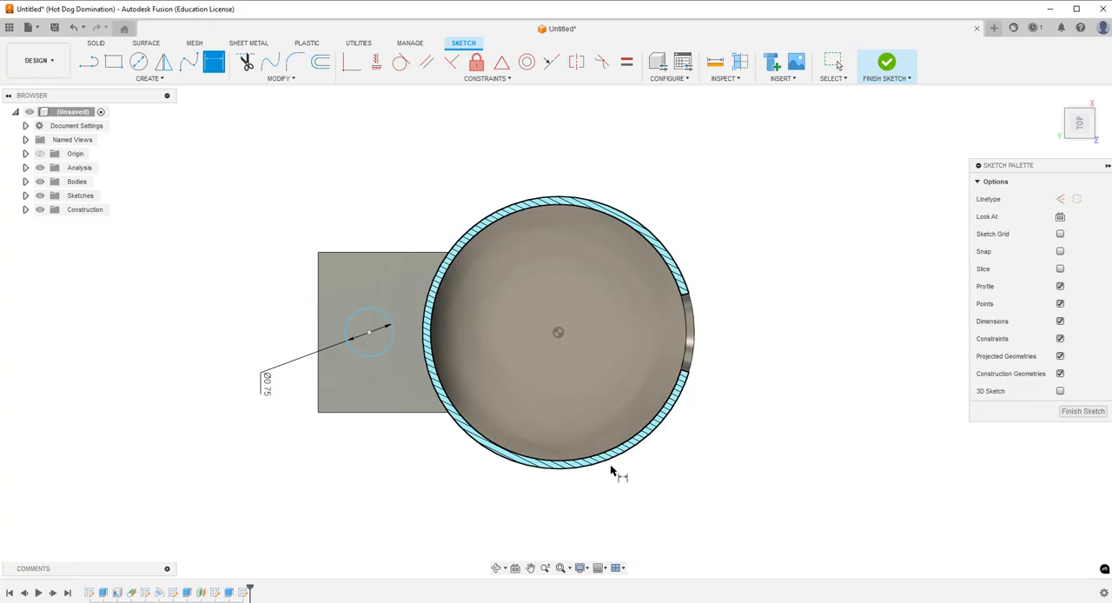
pyautogui.moveTo(265, 390); pyautogui.dragTo(262, 413)
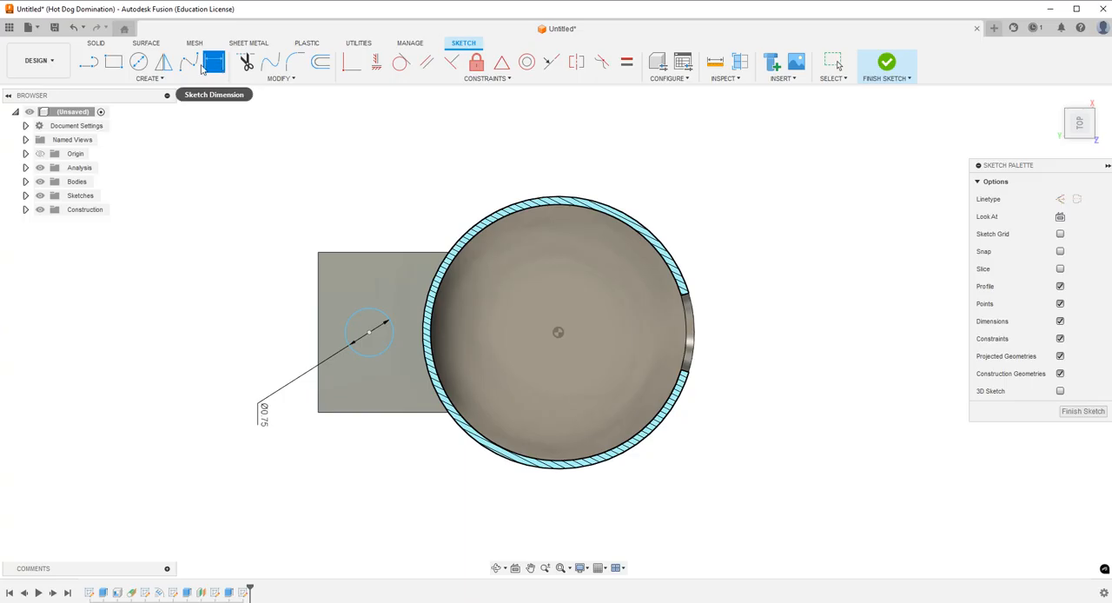
# Dimension the horizontal distance between the circle's centre and the cup's centre to 3 in, placing the dimension above the cup.
pyautogui.click(368, 334)
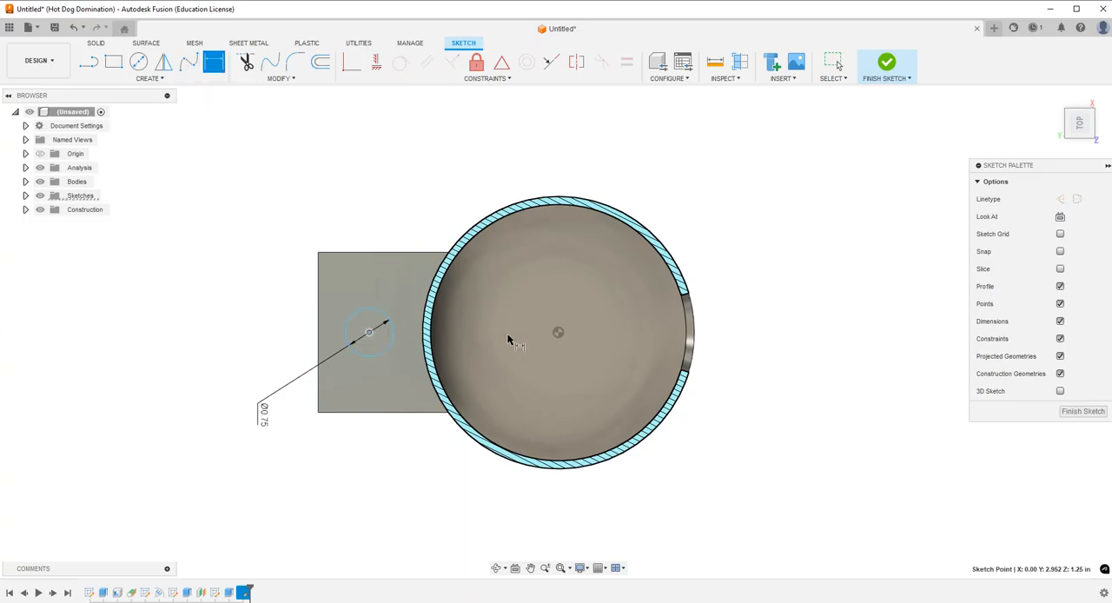
pyautogui.click(558, 333)
pyautogui.click(452, 139)
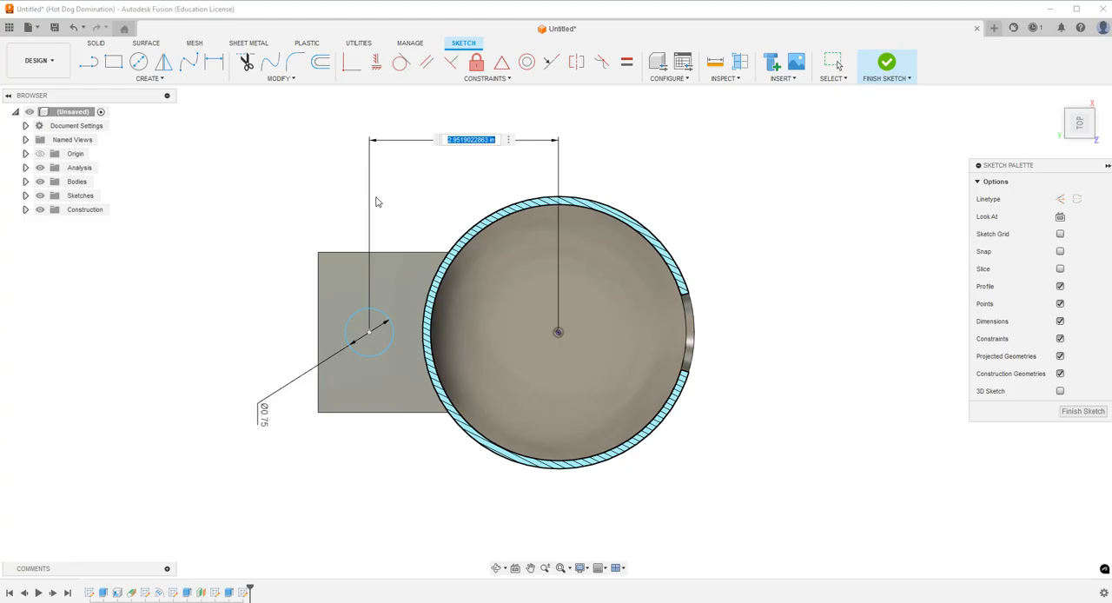
pyautogui.write('3')
pyautogui.press('Return')
# Set the distance between the circle's centre and the cup's centre to 2.875 in.
pyautogui.click(461, 137)
pyautogui.doubleClick(461, 136)
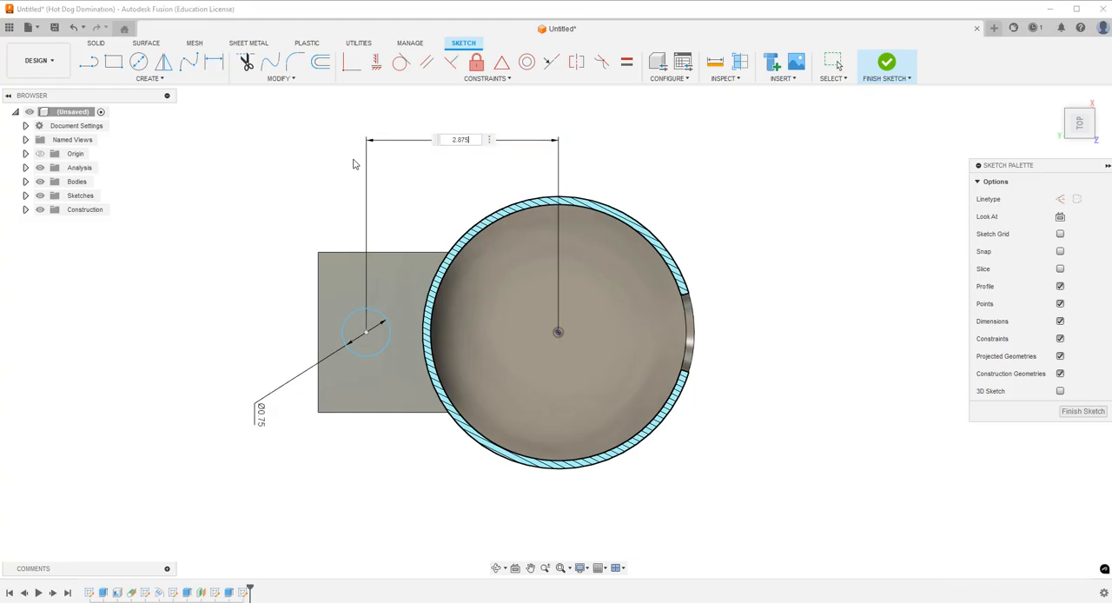
pyautogui.write('2.875')
pyautogui.press('Return')
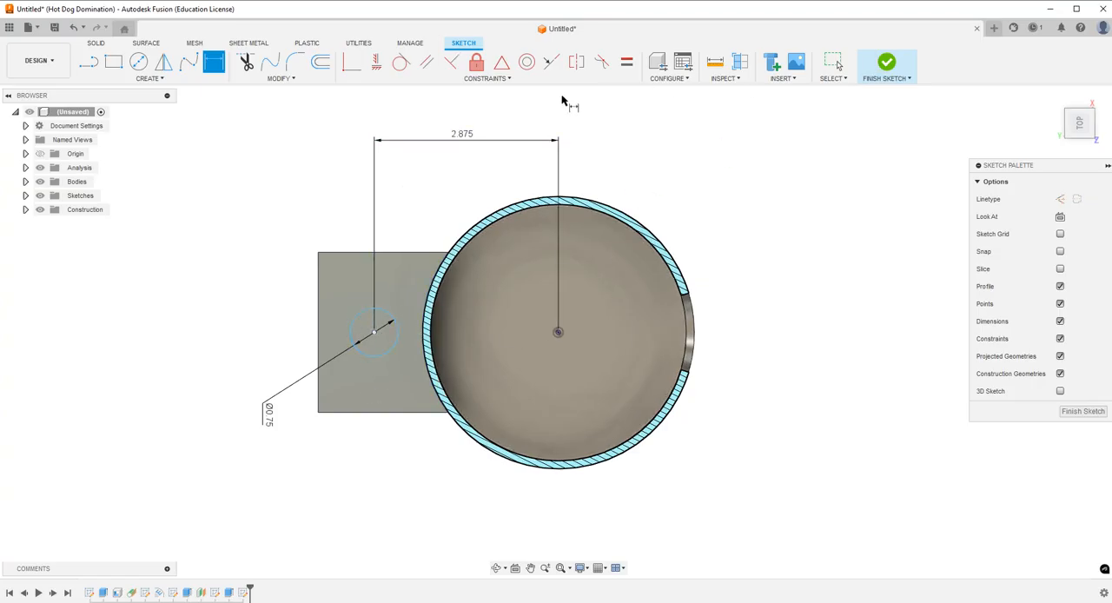
pyautogui.press('Escape')
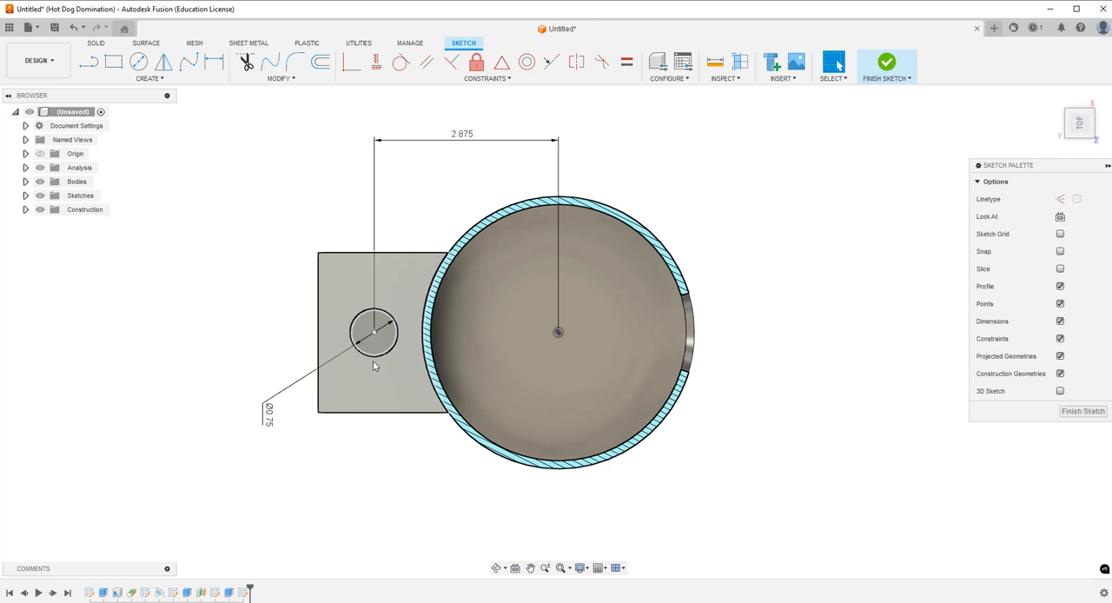
# Apply a Horizontal/Vertical constraint between the circle's centre and the cup's centre so the sketch is fully defined.
pyautogui.moveTo(379, 358)
pyautogui.mouseDown()
pyautogui.moveTo(379, 388)
pyautogui.moveTo(377, 358)
pyautogui.mouseUp()
pyautogui.click(380, 70)
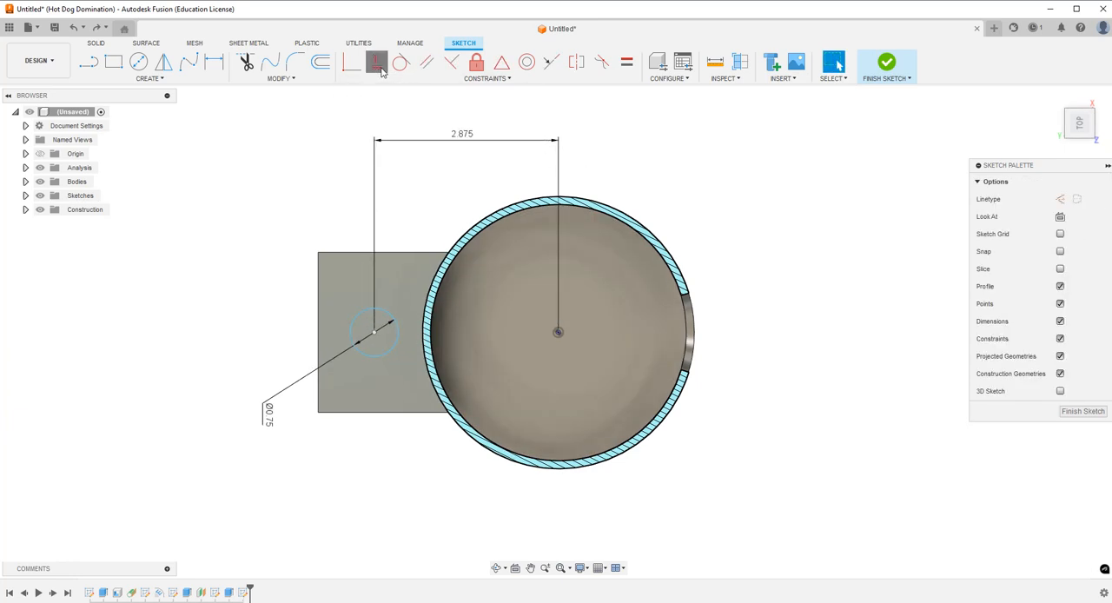
pyautogui.click(374, 333)
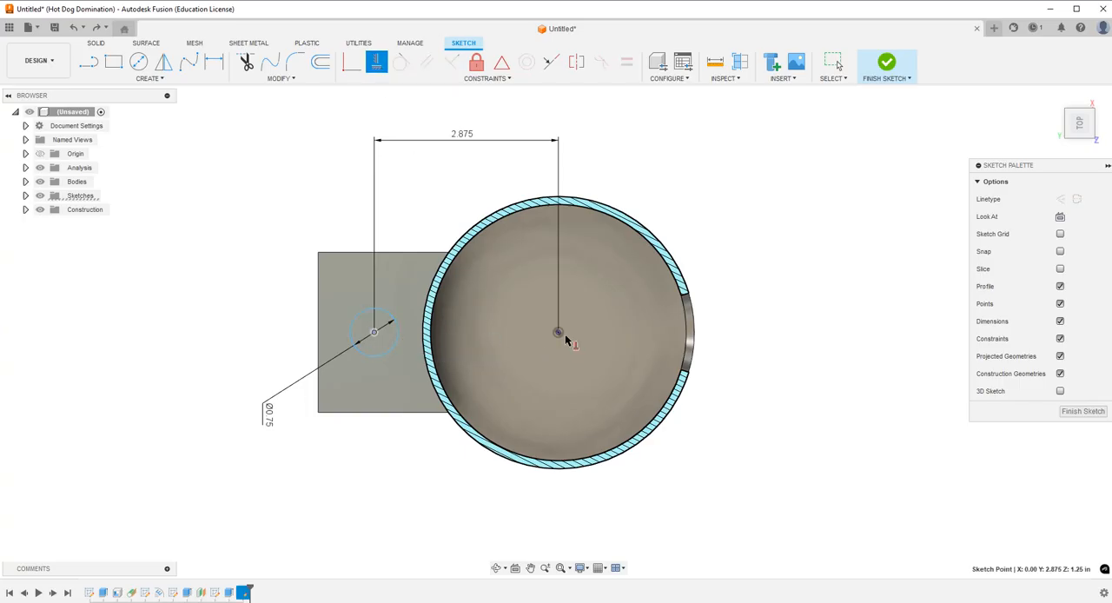
pyautogui.click(558, 333)
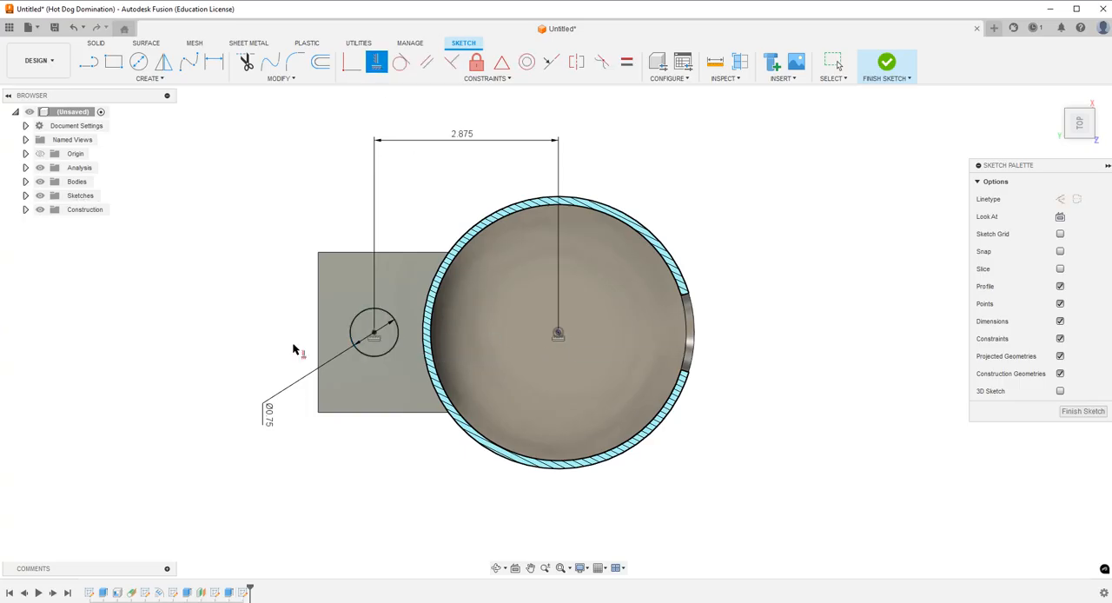
# Extrude the 0.75 in circle downward as a cut through the full thickness of the lower mount arm.
pyautogui.click(496, 569)
pyautogui.moveTo(501, 475)
pyautogui.mouseDown()
pyautogui.moveTo(479, 470)
pyautogui.moveTo(490, 419)
pyautogui.moveTo(510, 402)
pyautogui.moveTo(491, 413)
pyautogui.mouseUp()
pyautogui.press('Escape')
pyautogui.click(96, 42)
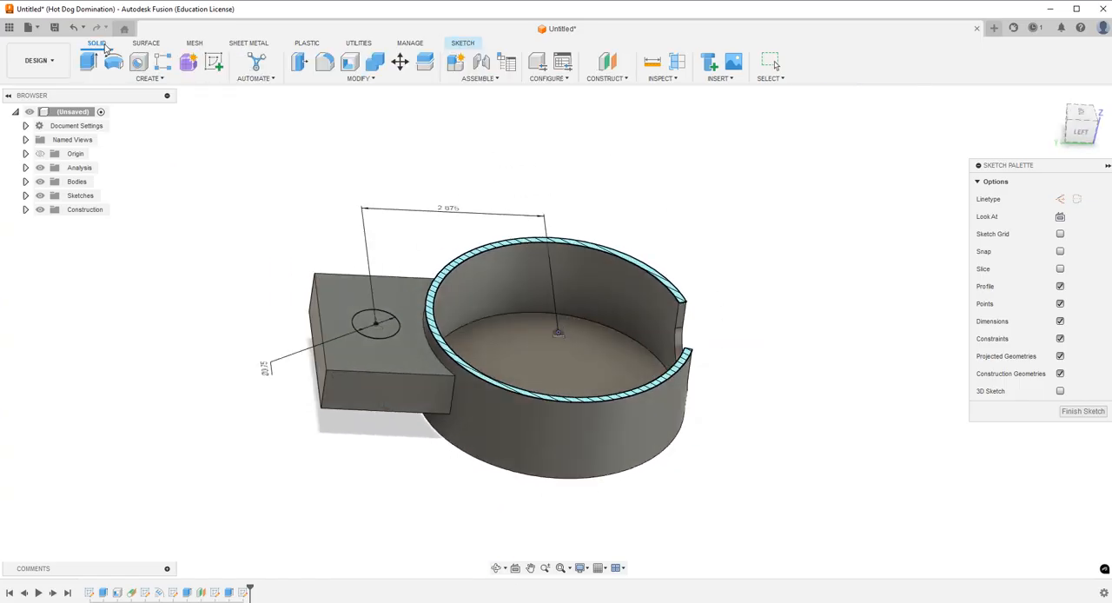
pyautogui.click(88, 62)
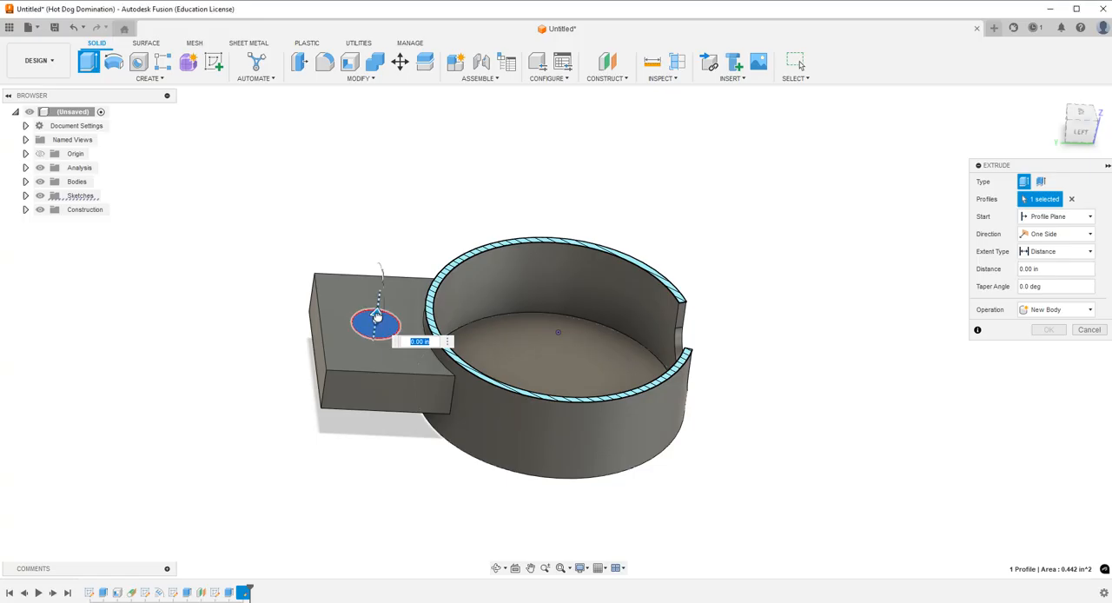
pyautogui.moveTo(376, 315); pyautogui.dragTo(367, 388)
pyautogui.click(1049, 347)
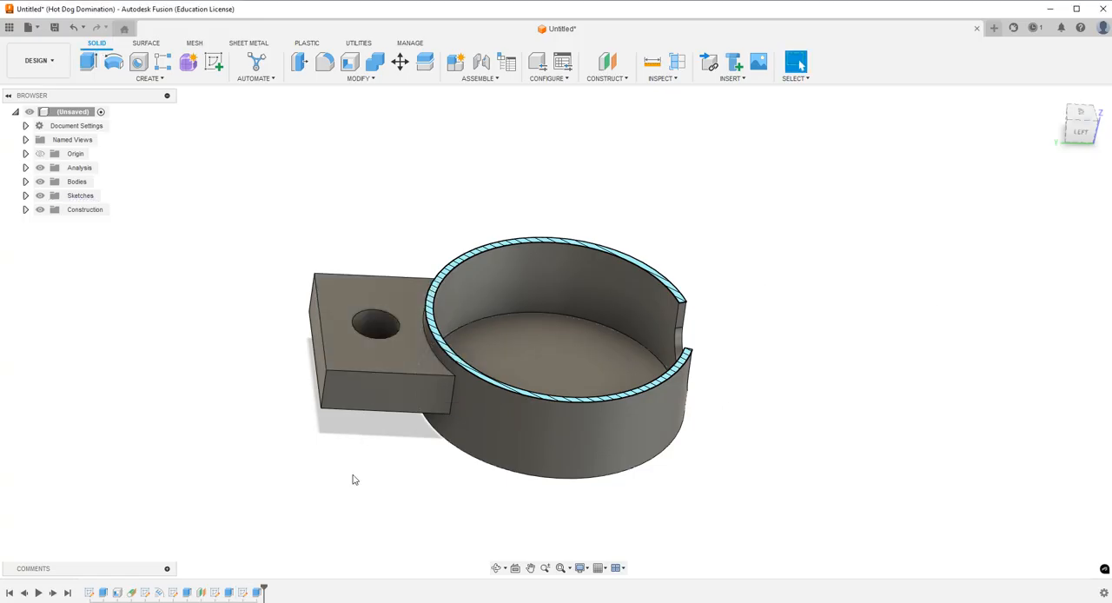
# Check the lower mount arm's extrusion settings and close them without changes.
pyautogui.doubleClick(229, 592)
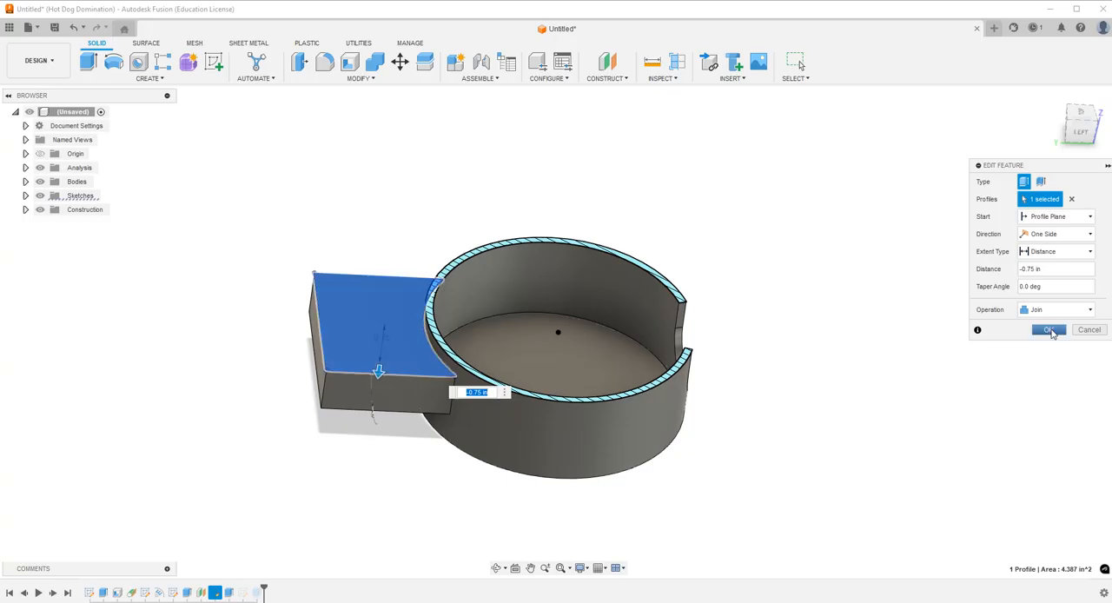
pyautogui.click(1049, 330)
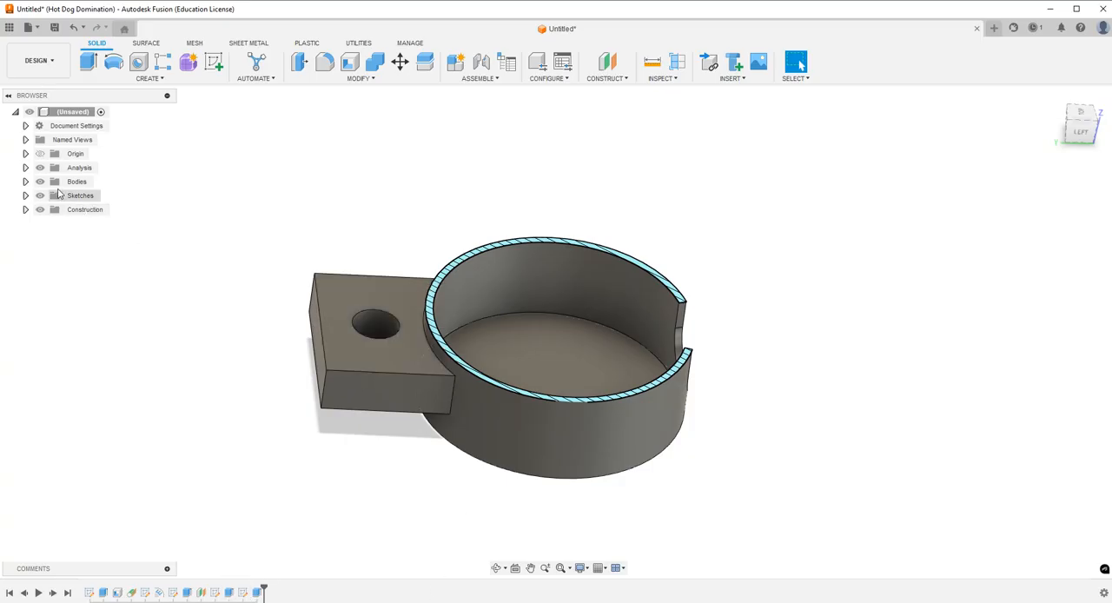
# Hide the section analysis to show the whole cup with both mount arms.
pyautogui.click(40, 168)
pyautogui.scroll(-3, 359, 400)
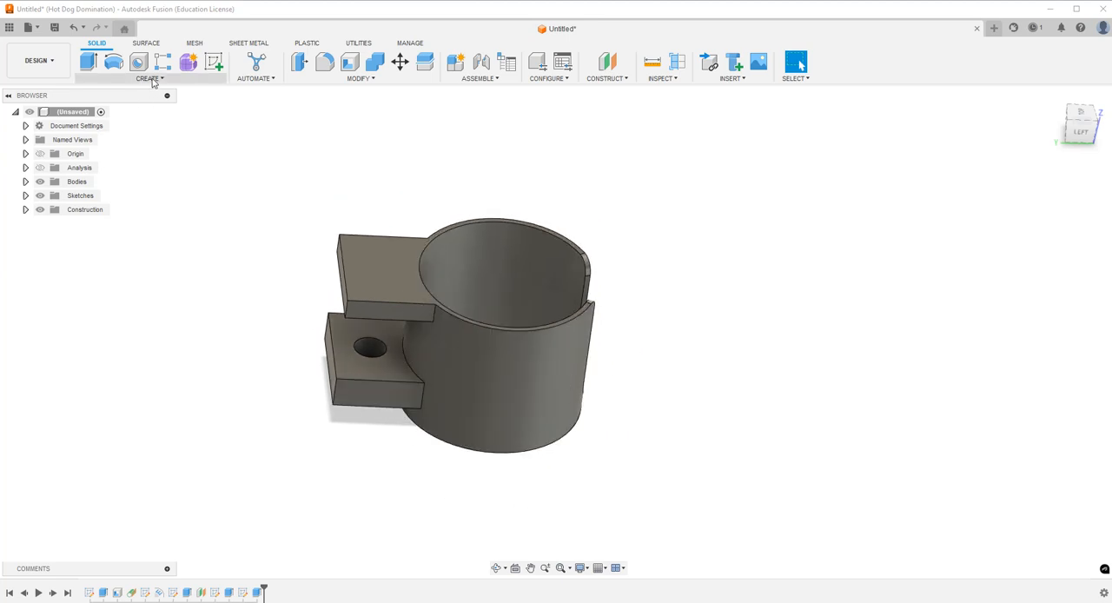
pyautogui.scroll(5, 362, 346)
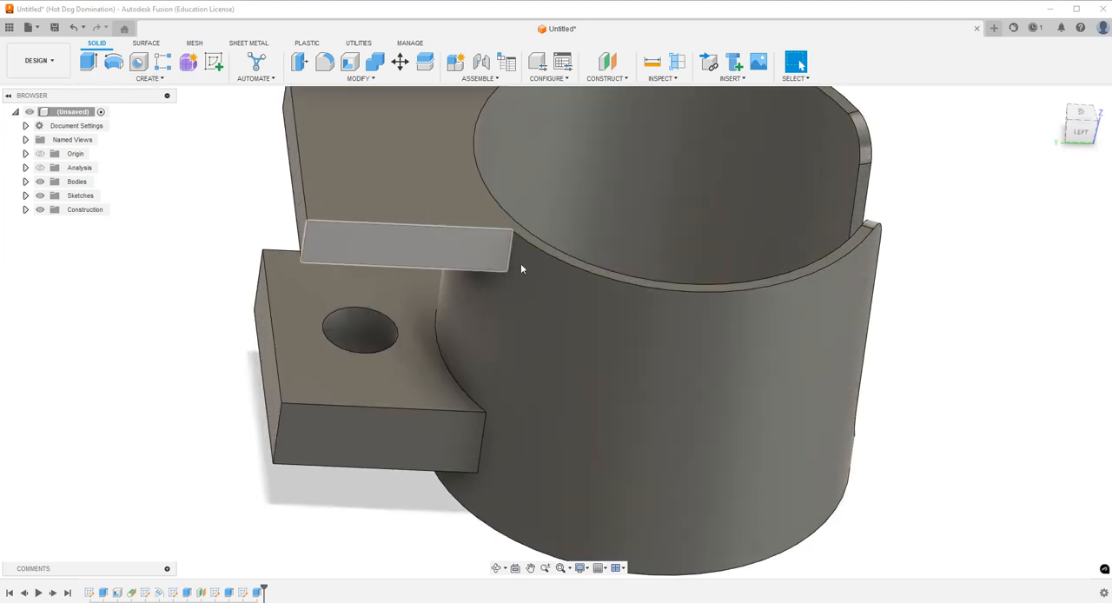
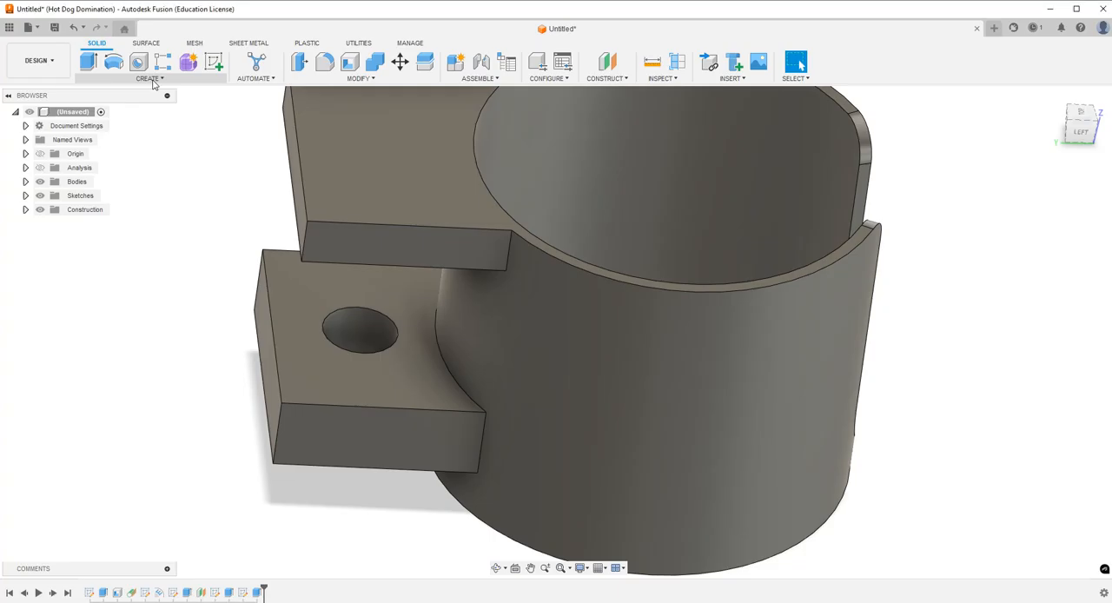
# Add a full-length 3/4-10 UNC right-hand ANSI Unified thread, size 0.75 in, to the hole in the lower mount arm.
pyautogui.click(152, 80)
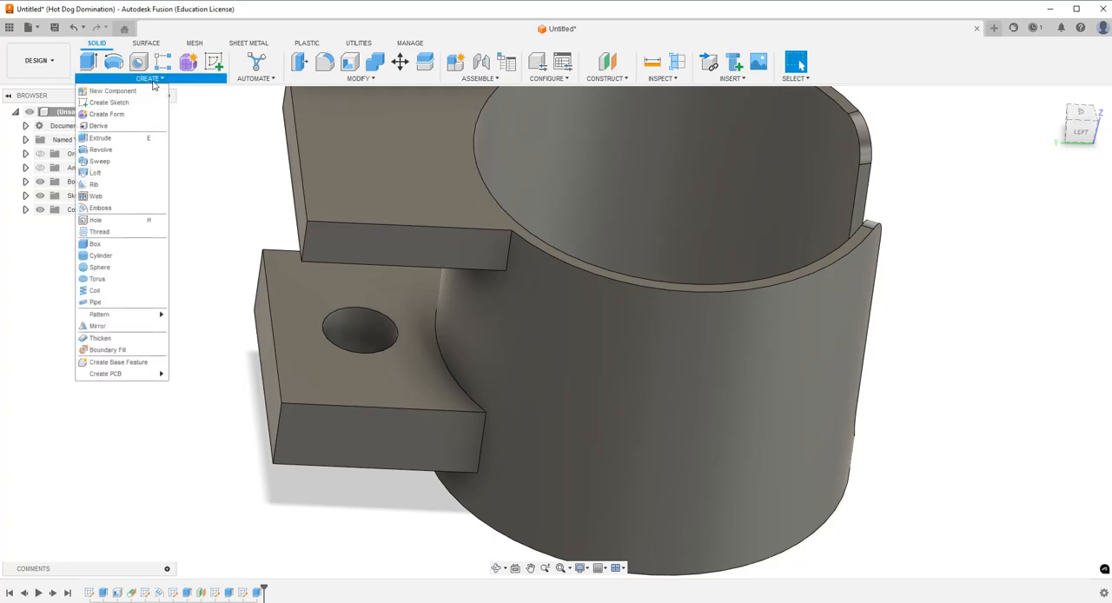
pyautogui.click(99, 233)
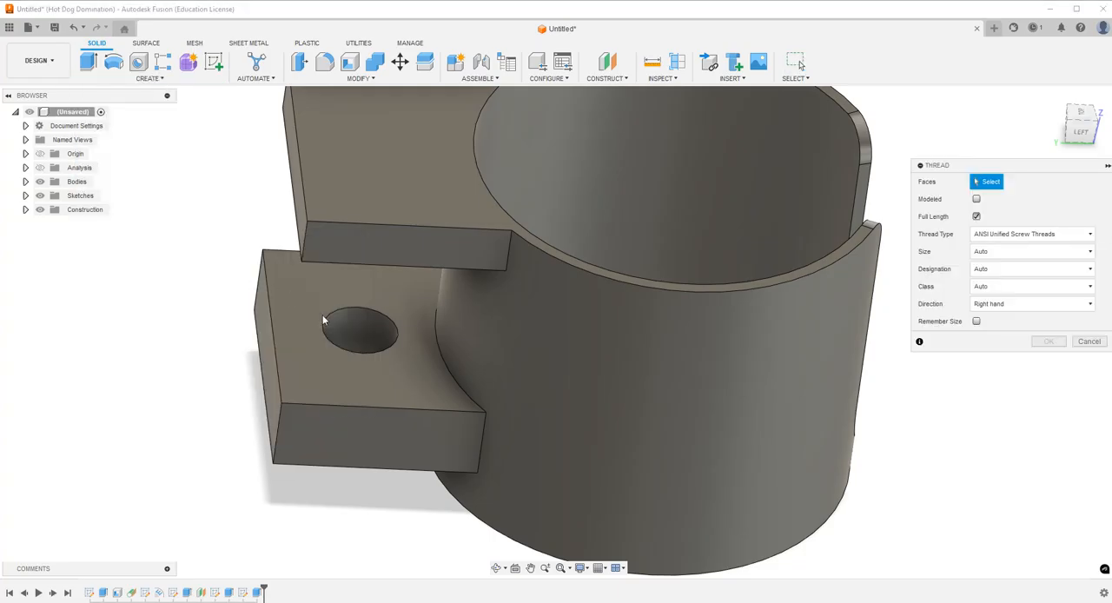
pyautogui.click(363, 333)
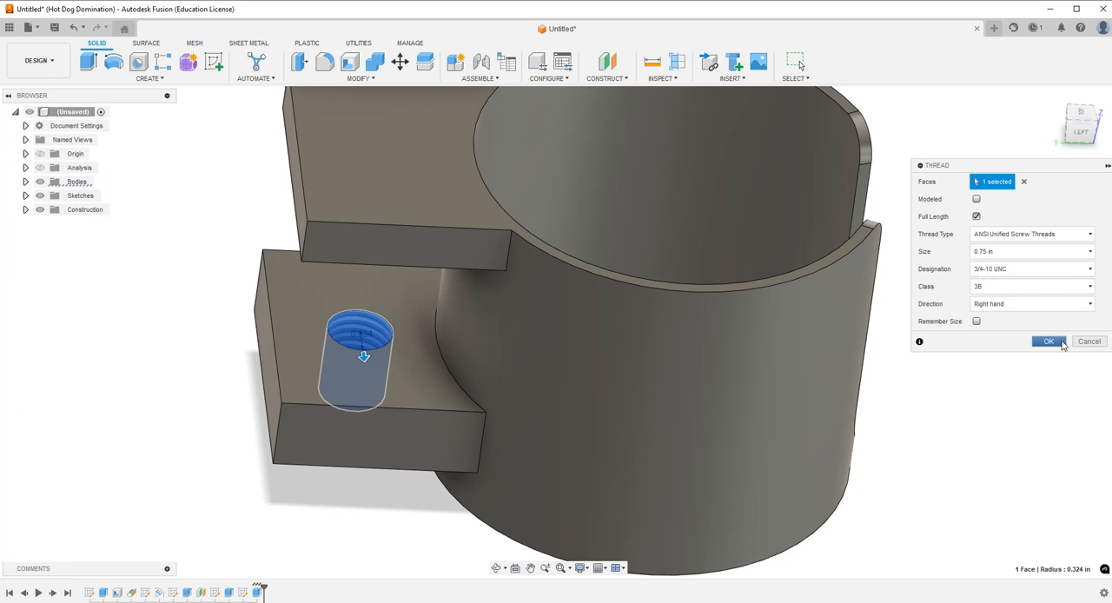
pyautogui.click(1056, 343)
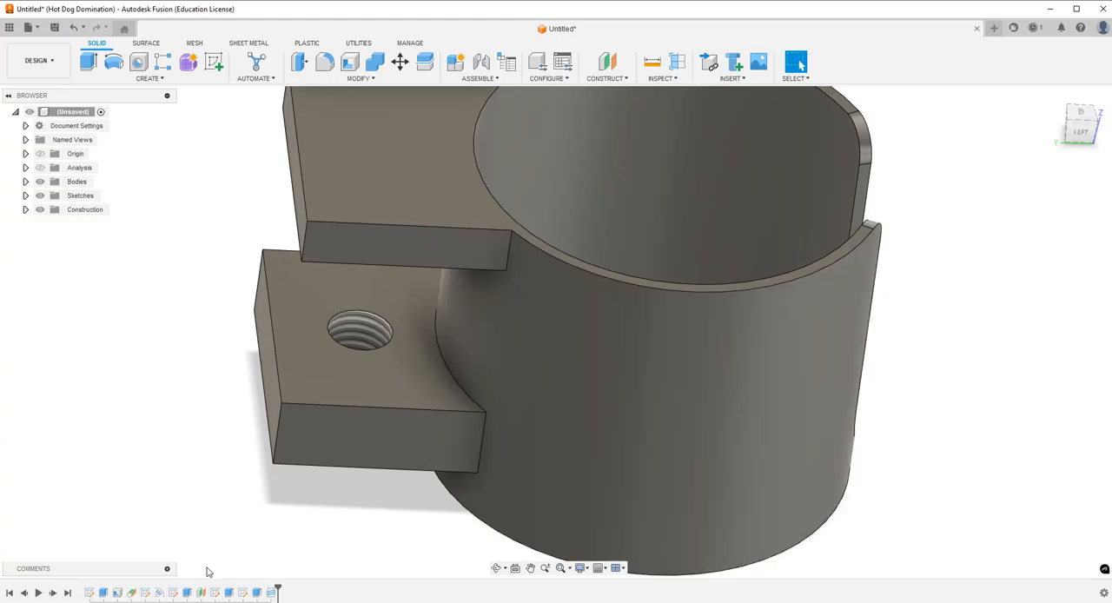
# Try the Modeled option on the lower arm's hole thread and return it to a cosmetic thread.
pyautogui.doubleClick(271, 593)
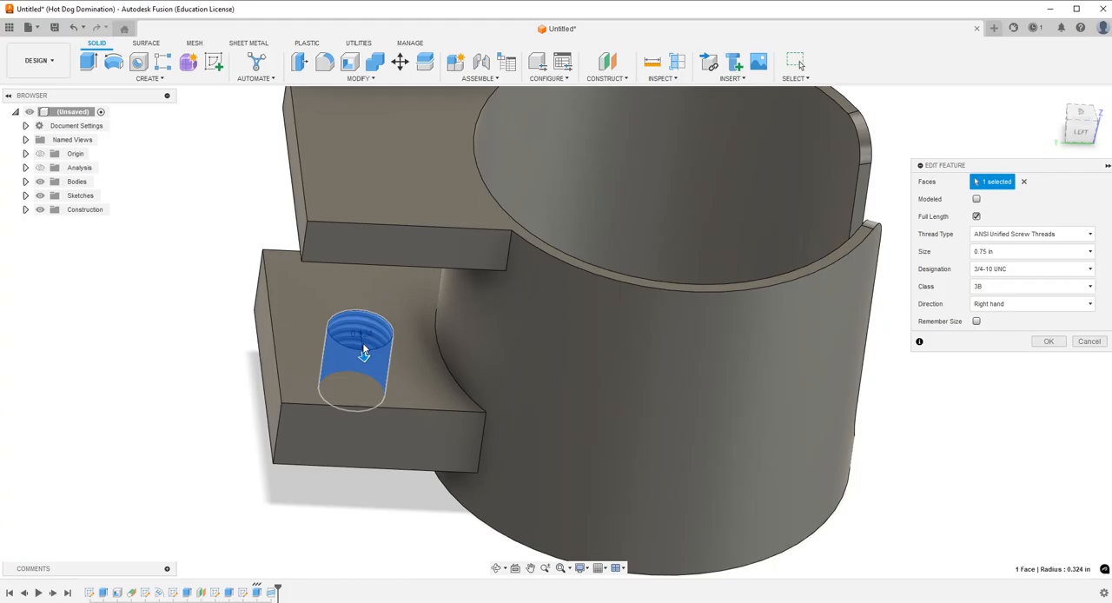
pyautogui.click(1049, 341)
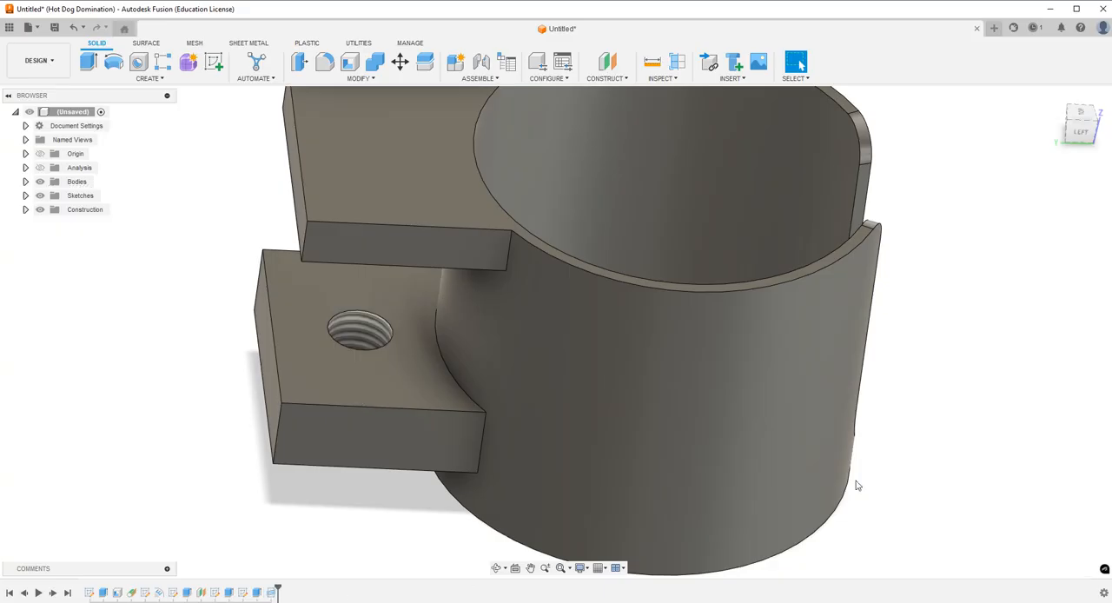
pyautogui.doubleClick(271, 592)
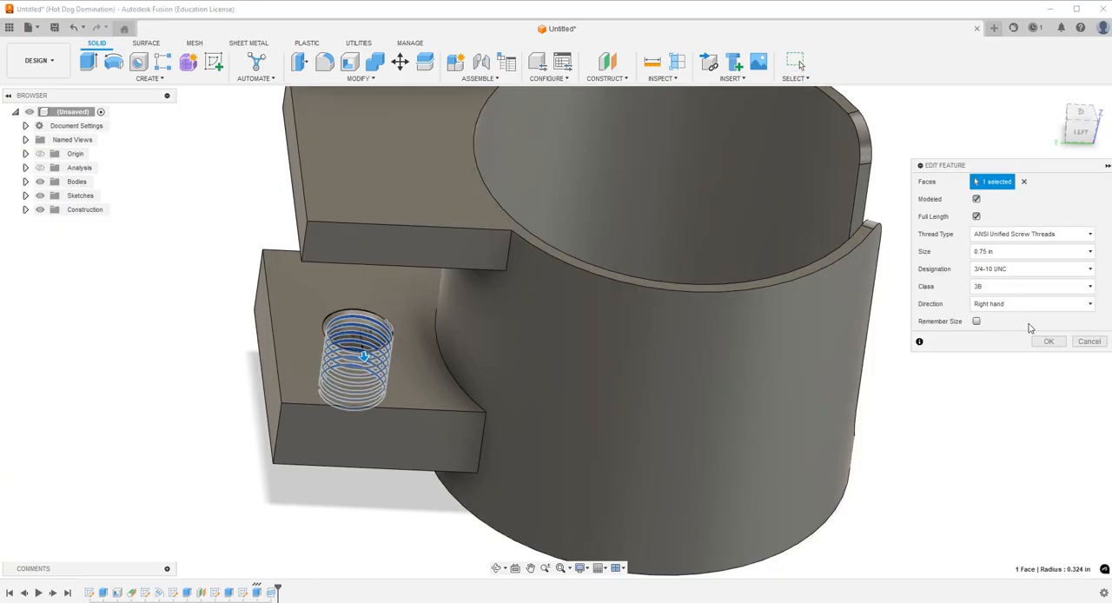
pyautogui.click(1049, 342)
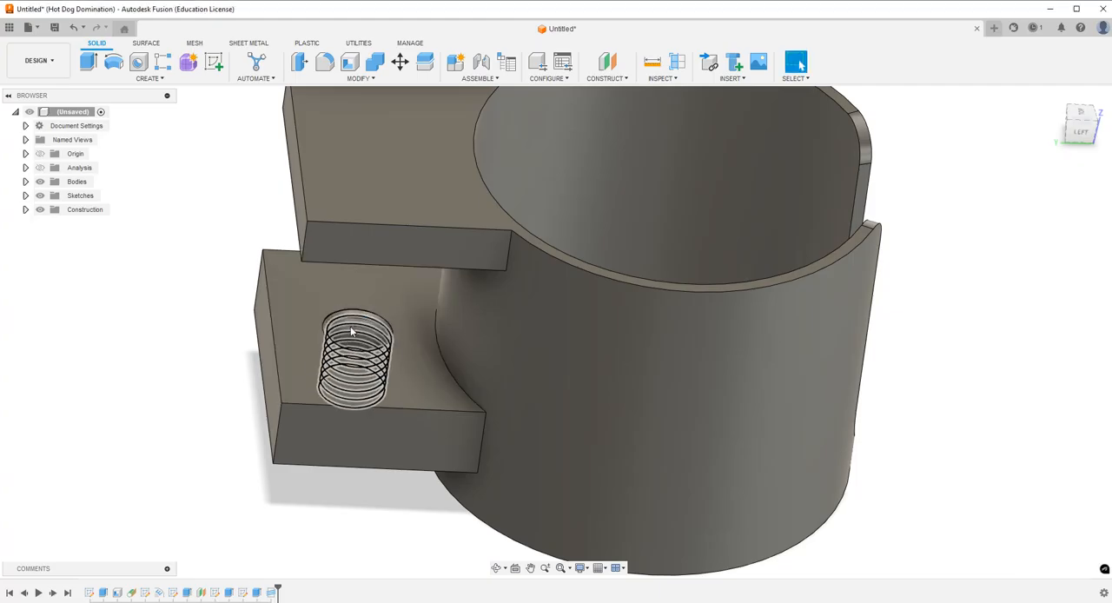
pyautogui.doubleClick(275, 593)
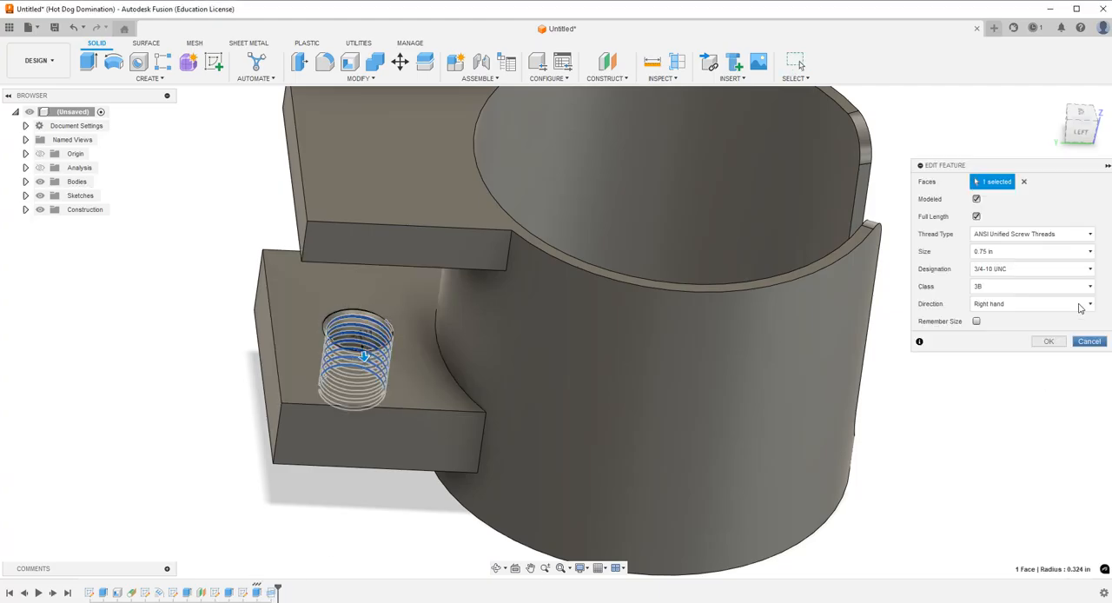
pyautogui.click(1046, 343)
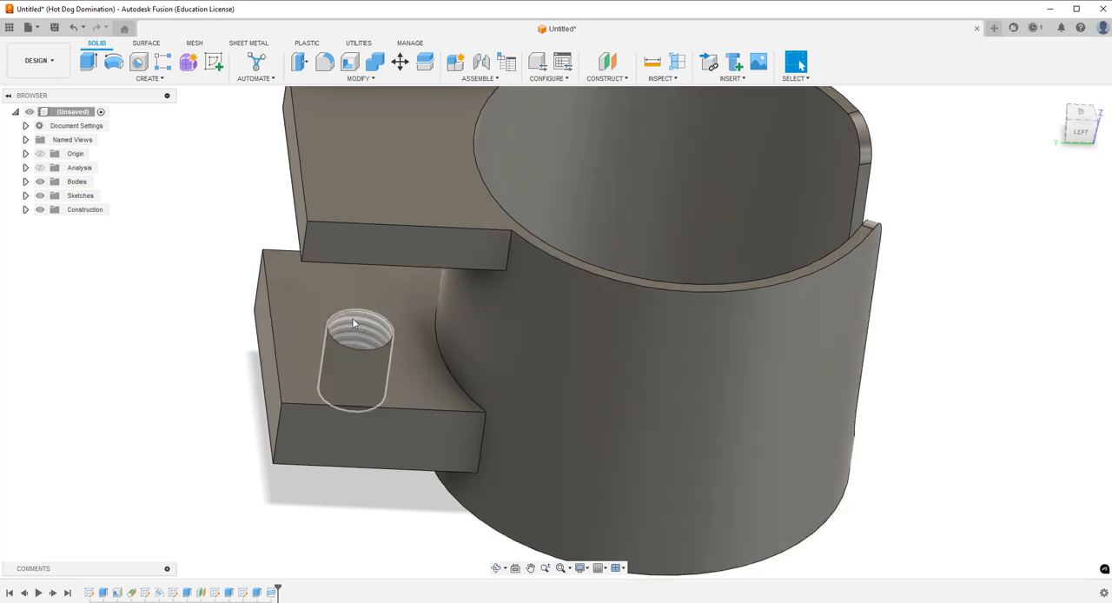
# Save the design as Desk Cup Holder in Admin Project > Desk Cup Holder > Etsy and close the data panel.
pyautogui.click(1053, 96)
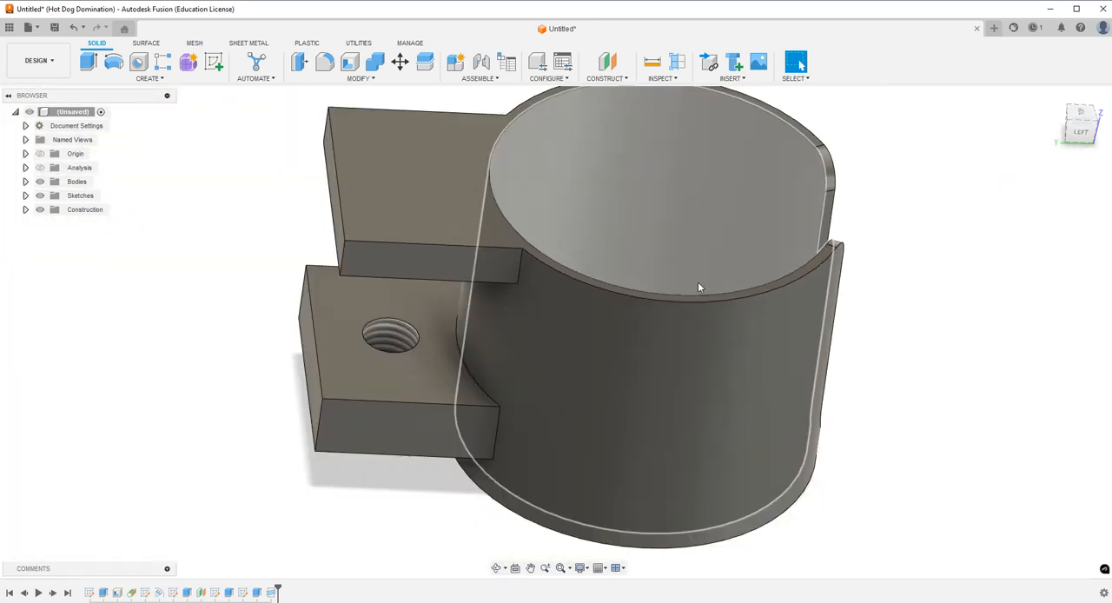
pyautogui.click(54, 29)
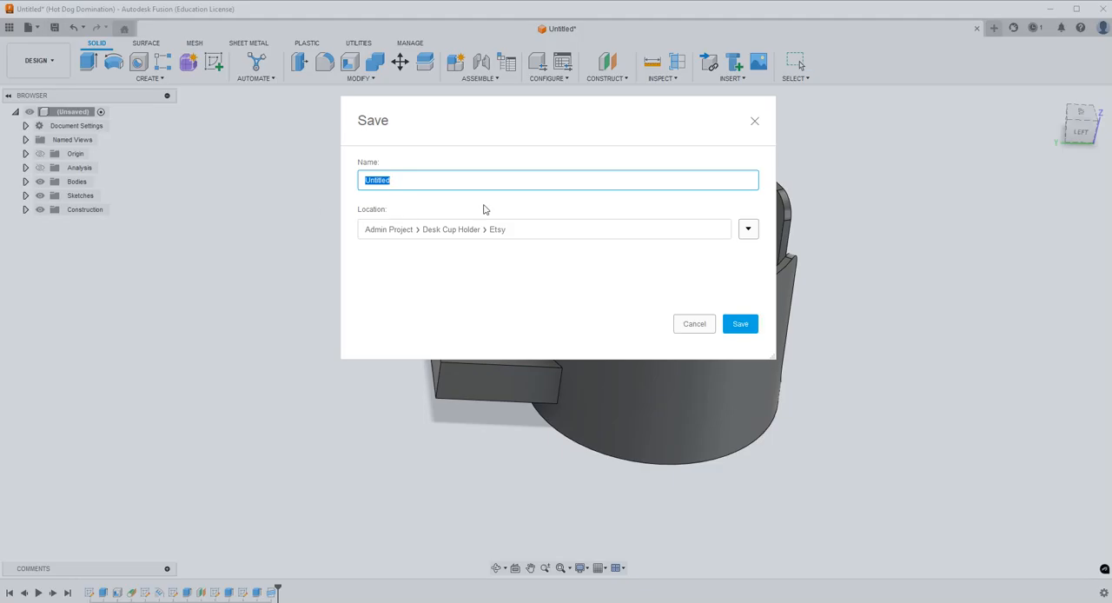
pyautogui.write('Desk Cup Holder')
pyautogui.click(741, 327)
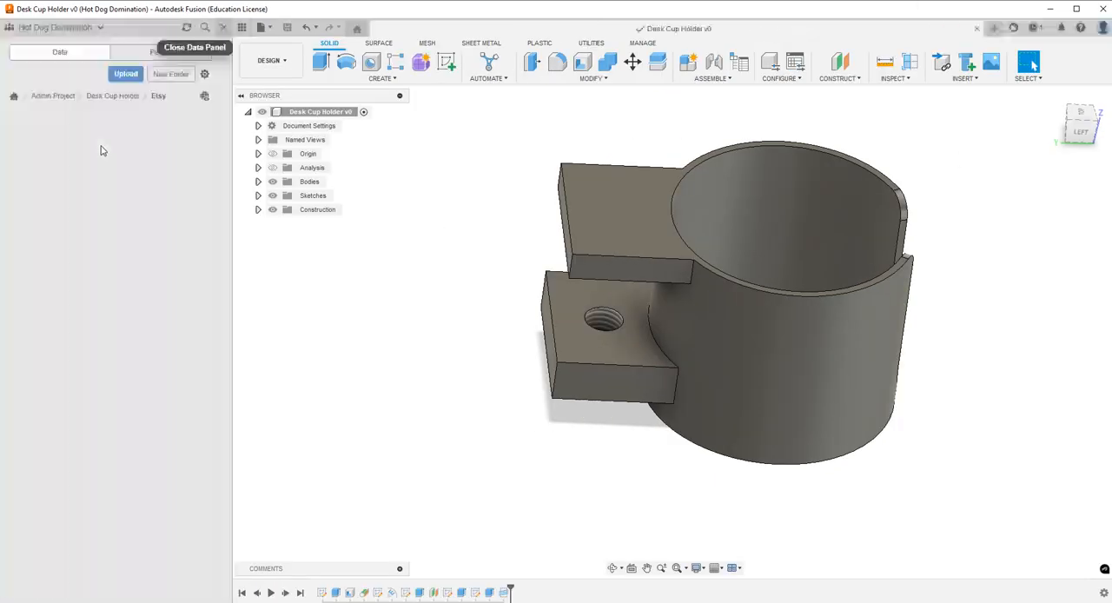
pyautogui.click(223, 28)
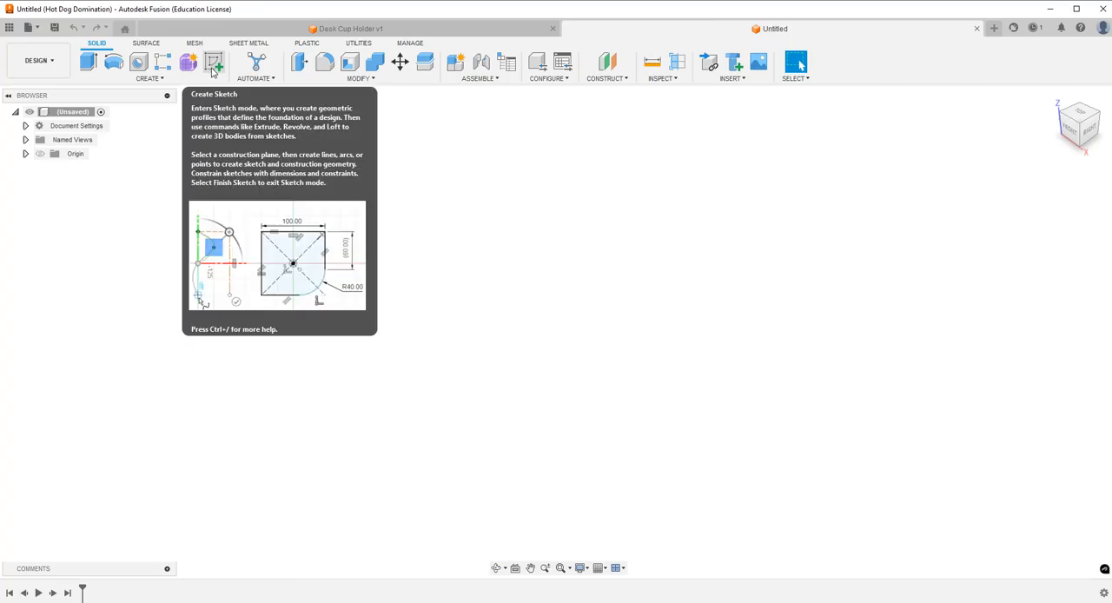
# In a new design, sketch a closed L-shaped profile on the front plane from the origin, base about 1.08 in wide, upright about 0.47 in thick.
pyautogui.click(213, 64)
pyautogui.click(586, 309)
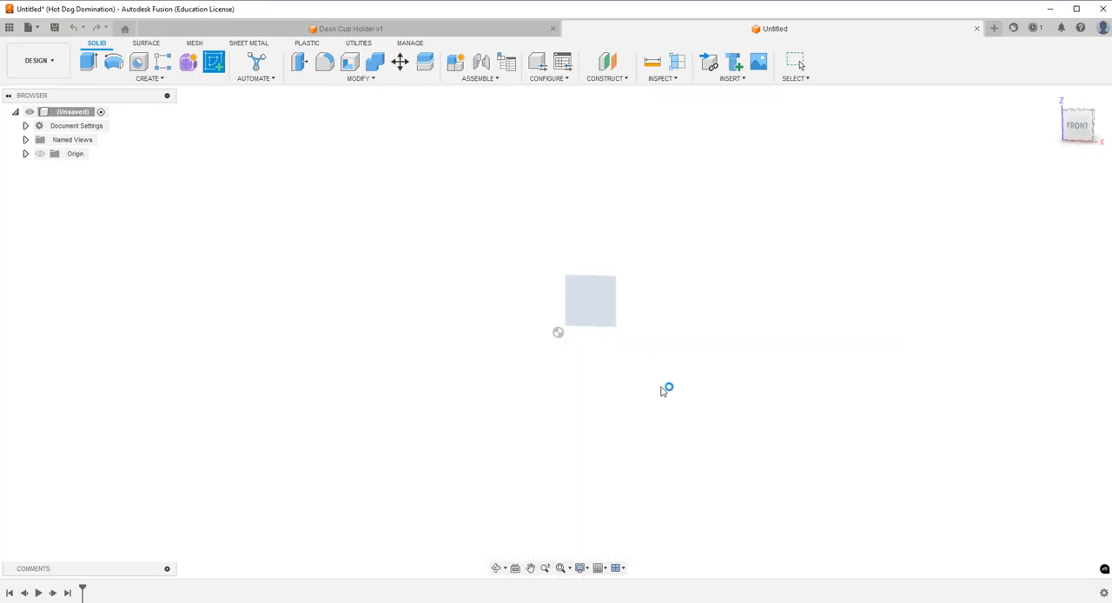
pyautogui.click(89, 62)
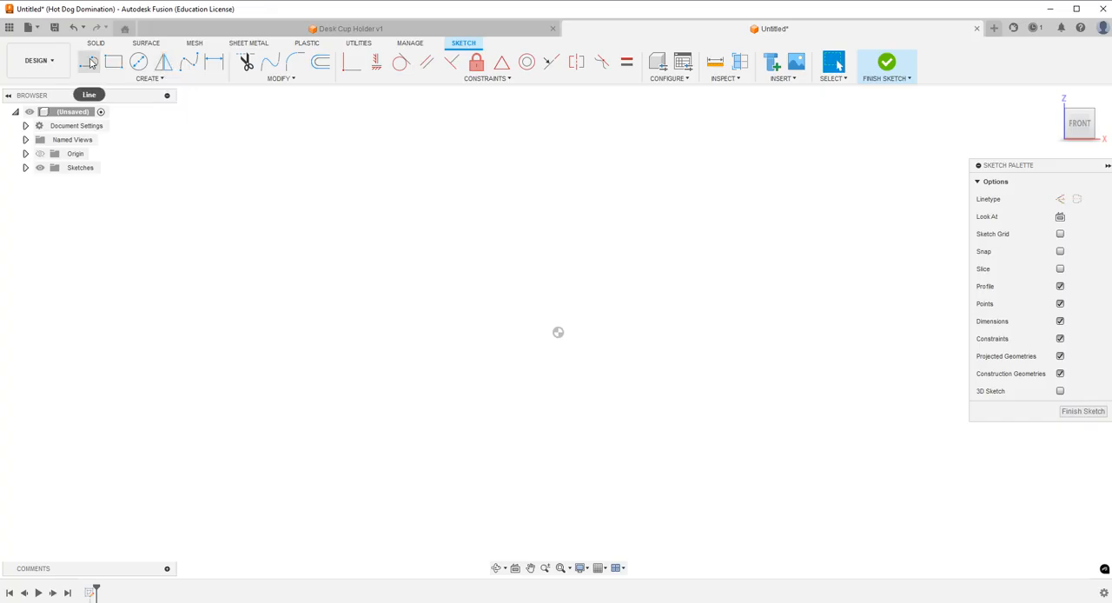
pyautogui.click(559, 163)
pyautogui.click(592, 162)
pyautogui.click(591, 300)
pyautogui.click(635, 300)
pyautogui.click(635, 332)
pyautogui.click(558, 332)
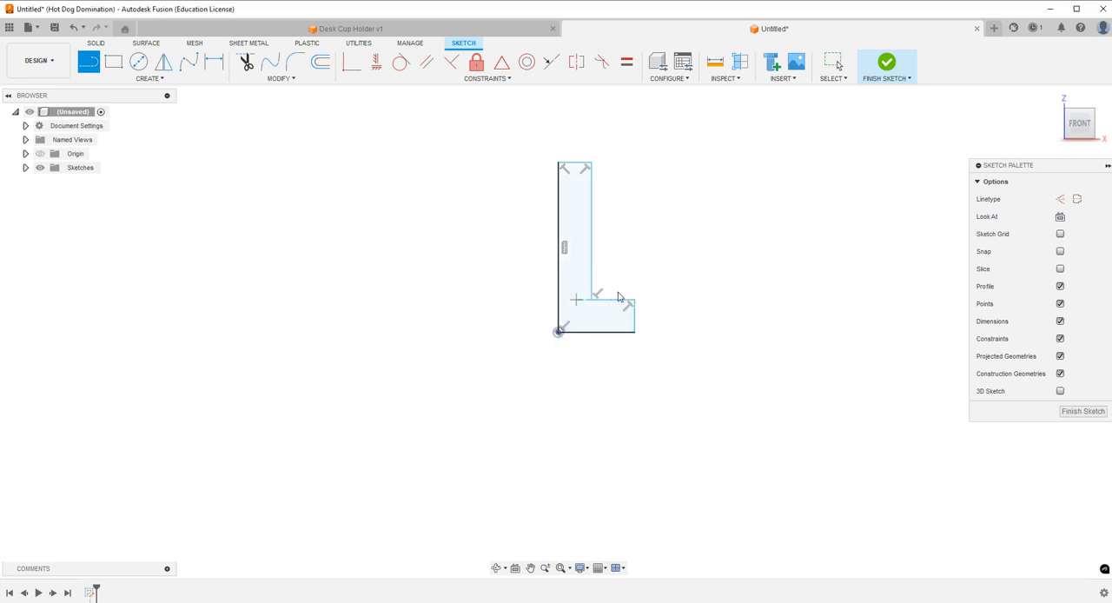
pyautogui.press('Escape')
# Dimension the top edge of the L-profile's upright at 0.375 in.
pyautogui.press('d')
pyautogui.click(573, 164)
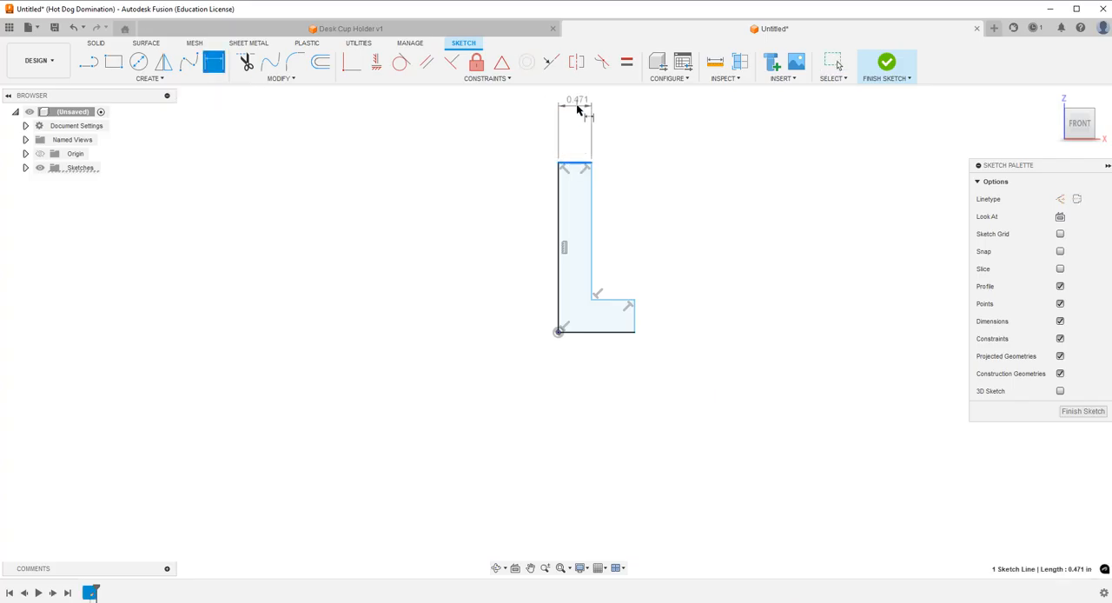
pyautogui.click(574, 106)
pyautogui.press('BackSpace')
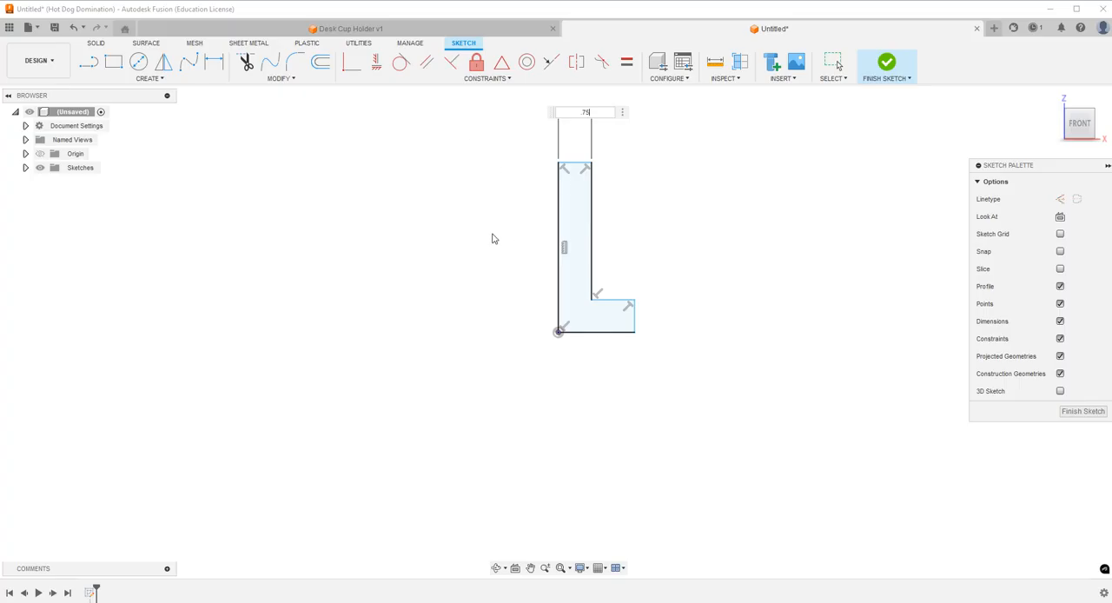
pyautogui.press('Return')
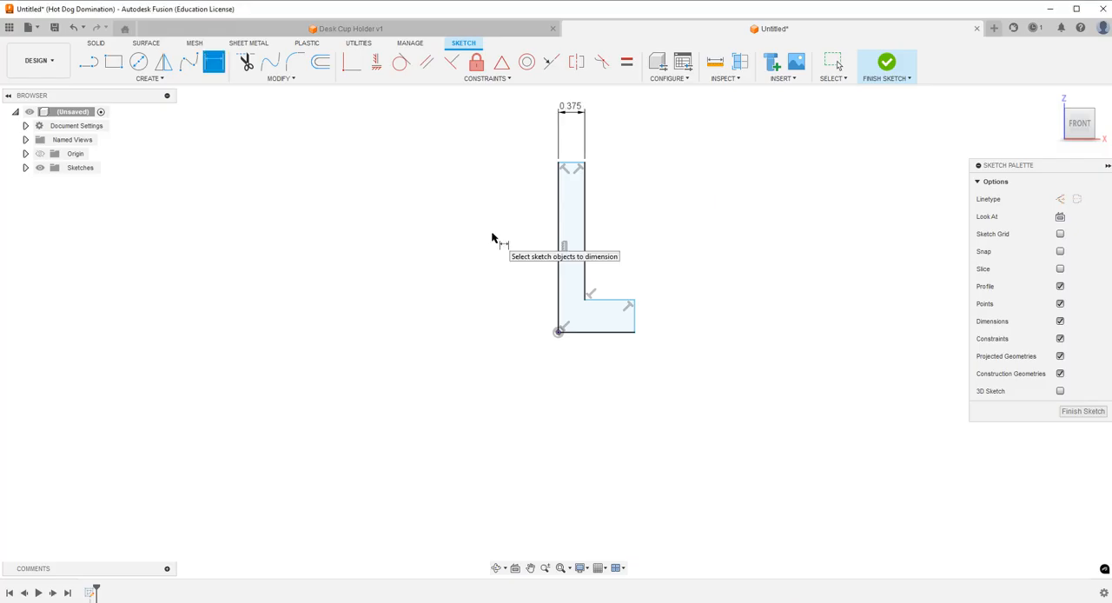
# Switch to the Desk Cup Holder design and measure between the threaded hole's centre and the cup wall with snap points shown.
pyautogui.click(606, 335)
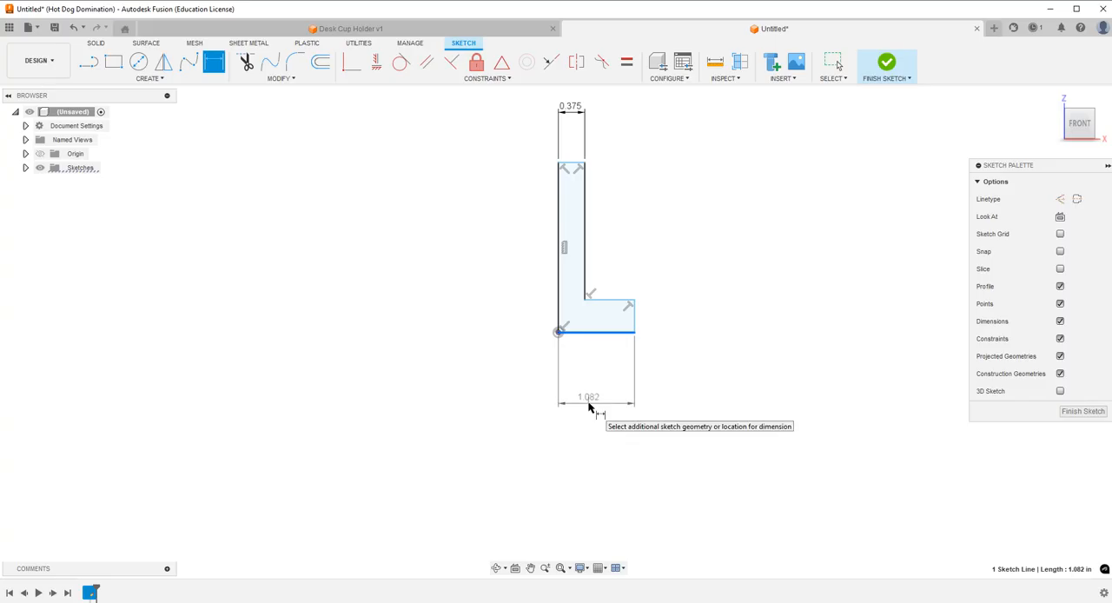
pyautogui.press('Escape')
pyautogui.click(451, 30)
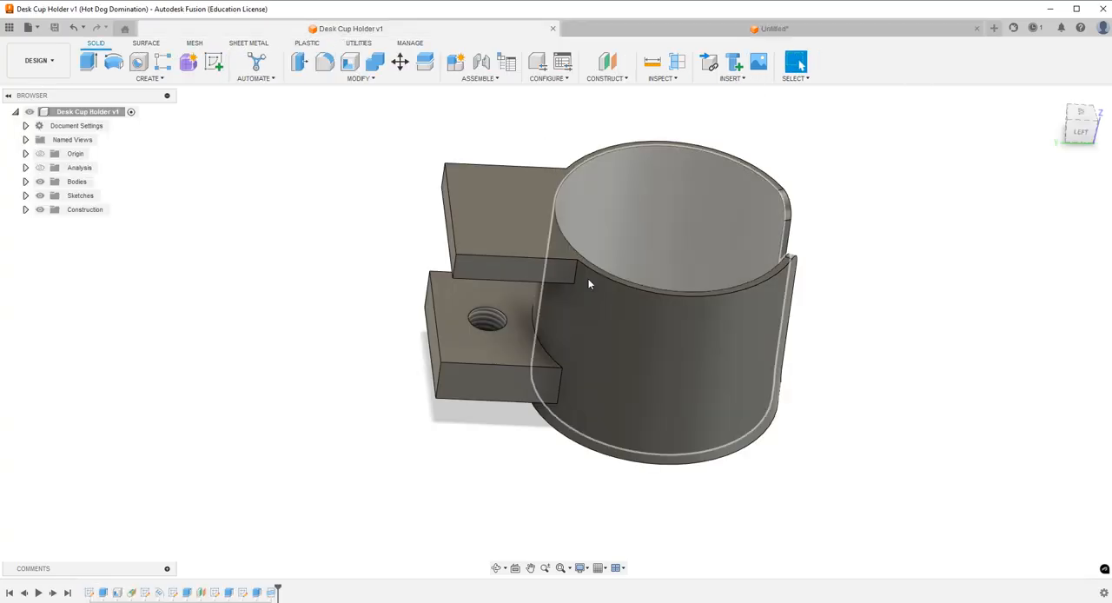
pyautogui.scroll(-2, 497, 321)
pyautogui.scroll(6, 495, 321)
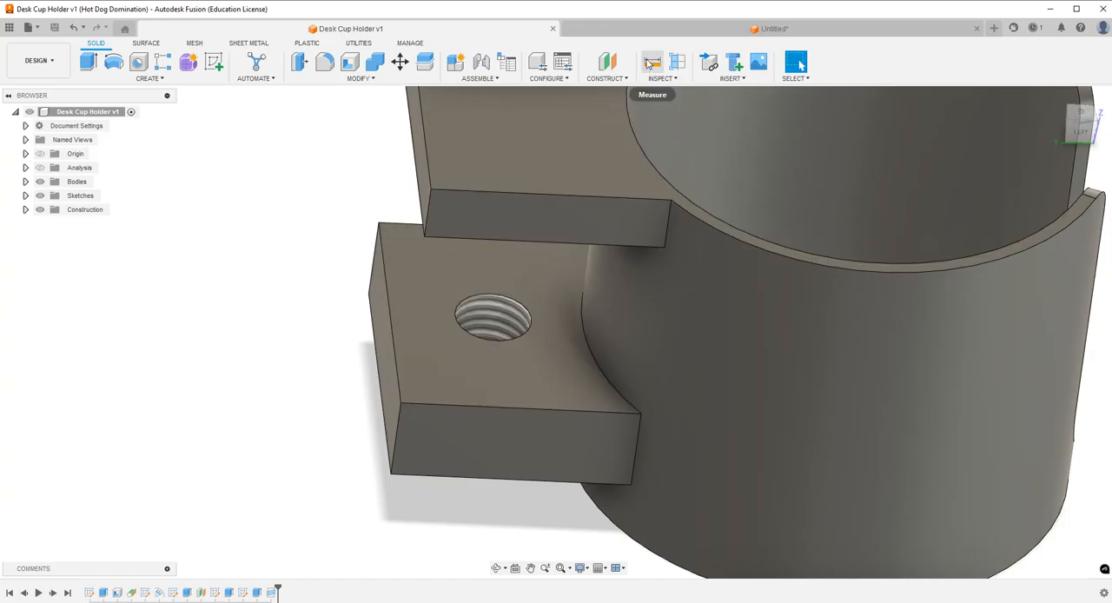
pyautogui.click(653, 62)
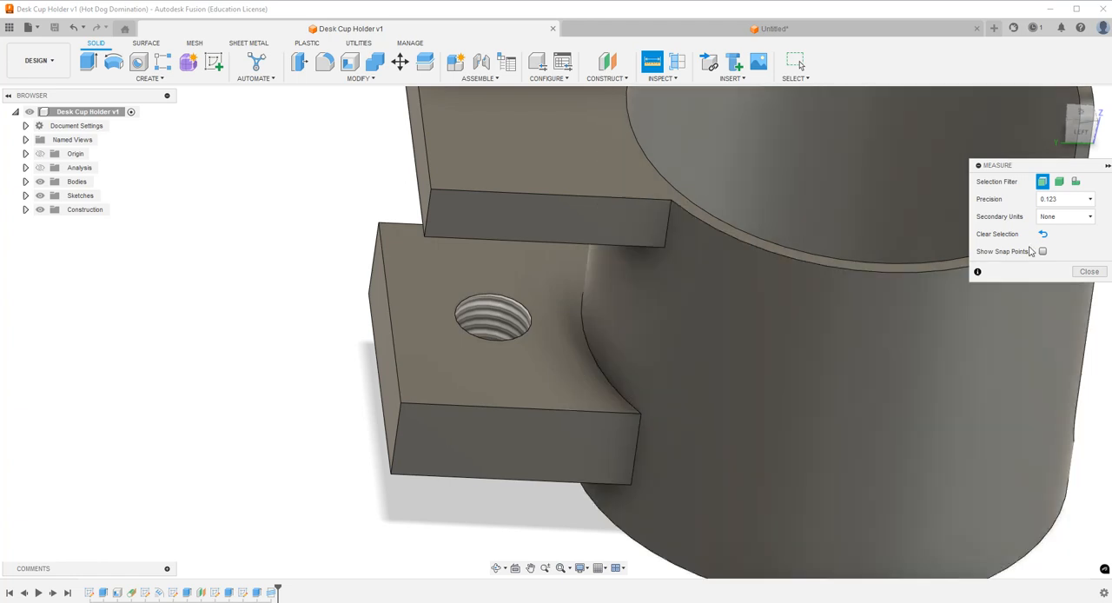
pyautogui.click(1043, 251)
pyautogui.click(497, 324)
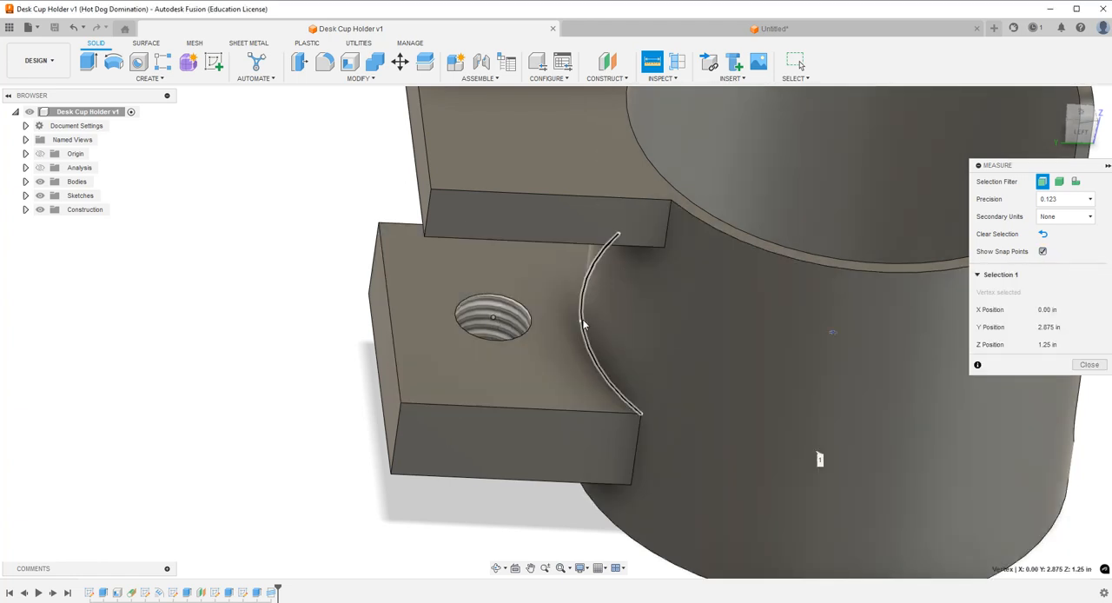
pyautogui.click(581, 321)
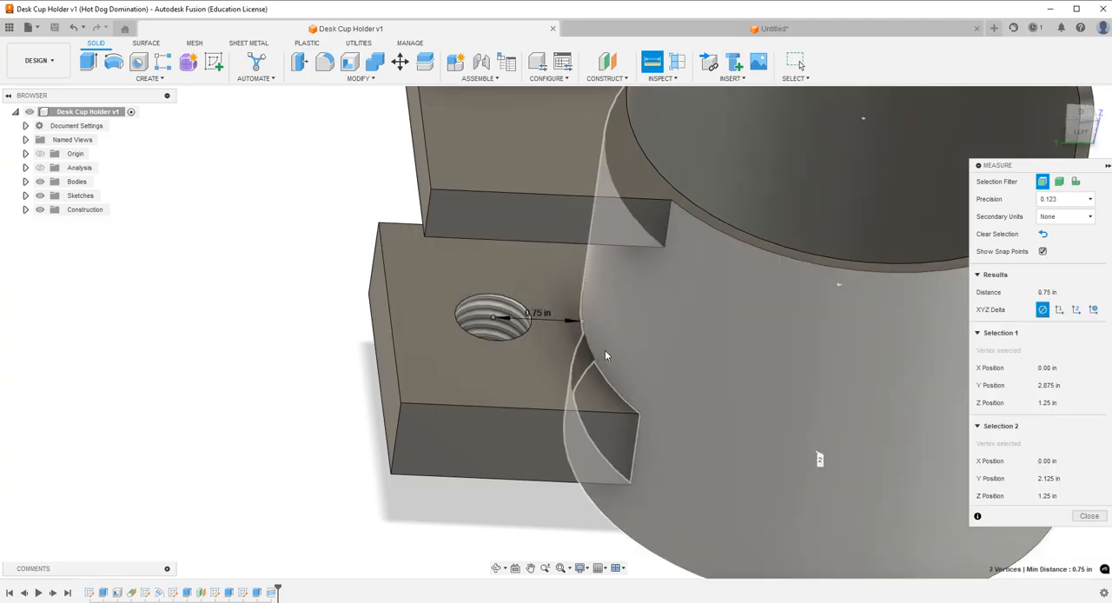
pyautogui.press('Escape')
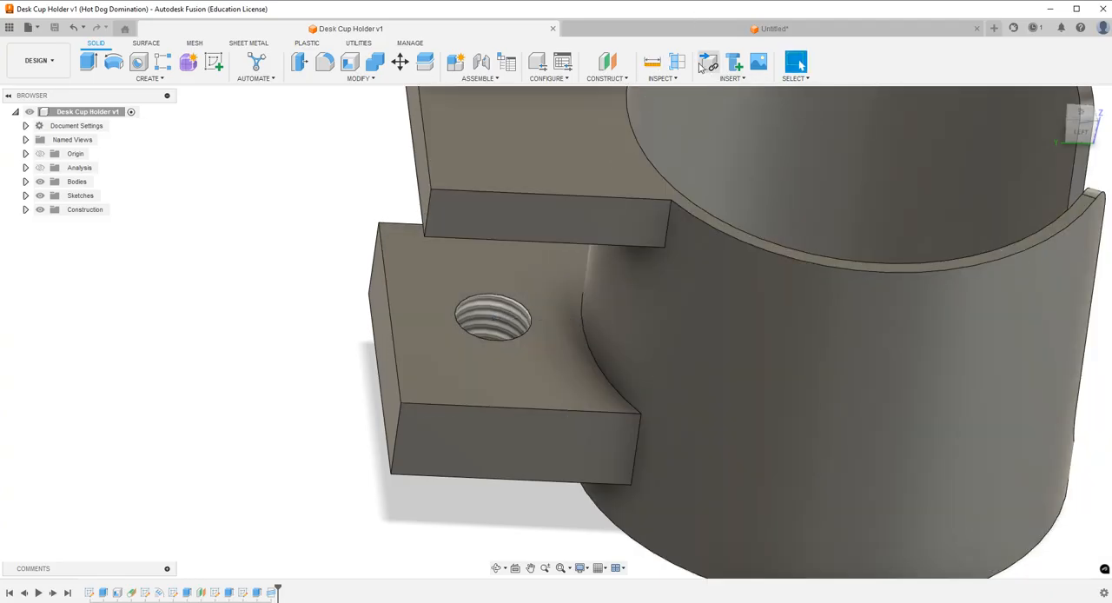
# Return to the untitled design's sketch and dimension the L-profile's base line at 0.75 in.
pyautogui.click(692, 35)
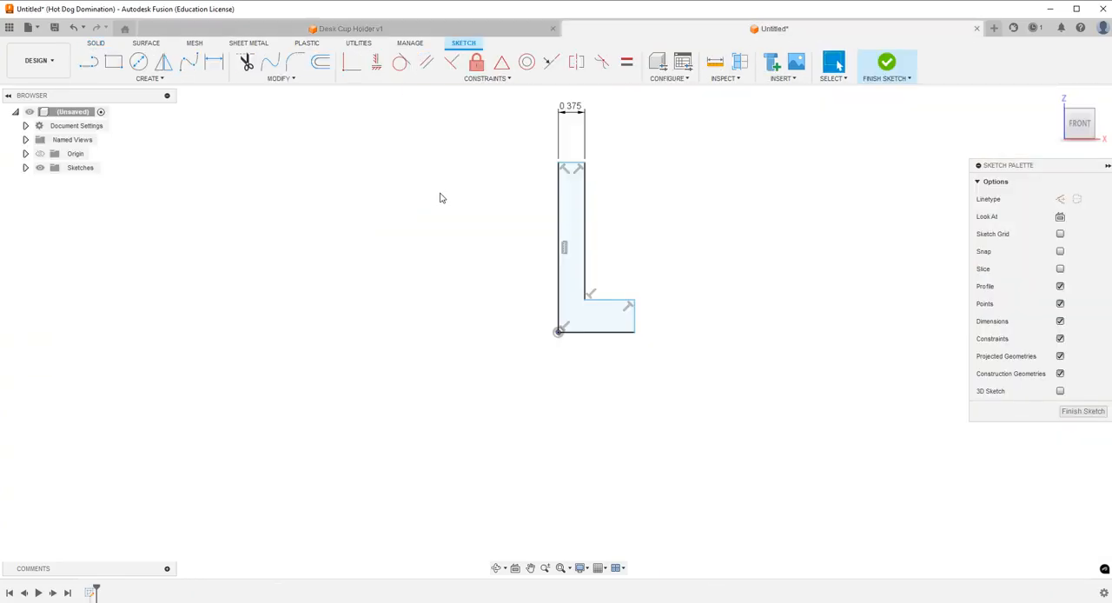
pyautogui.click(214, 61)
pyautogui.click(597, 332)
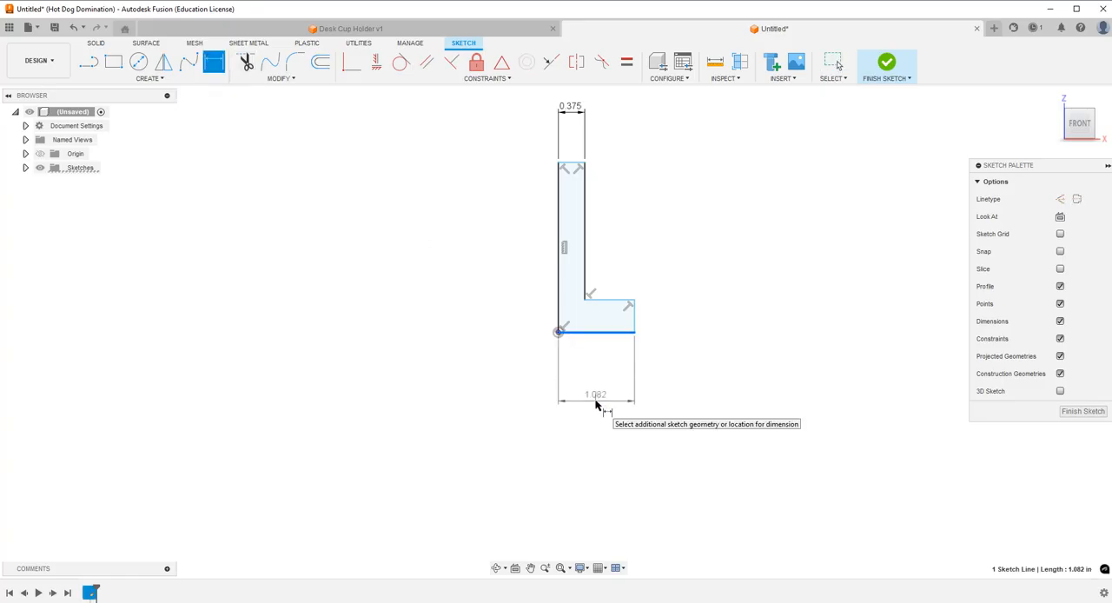
pyautogui.click(596, 405)
pyautogui.press('BackSpace')
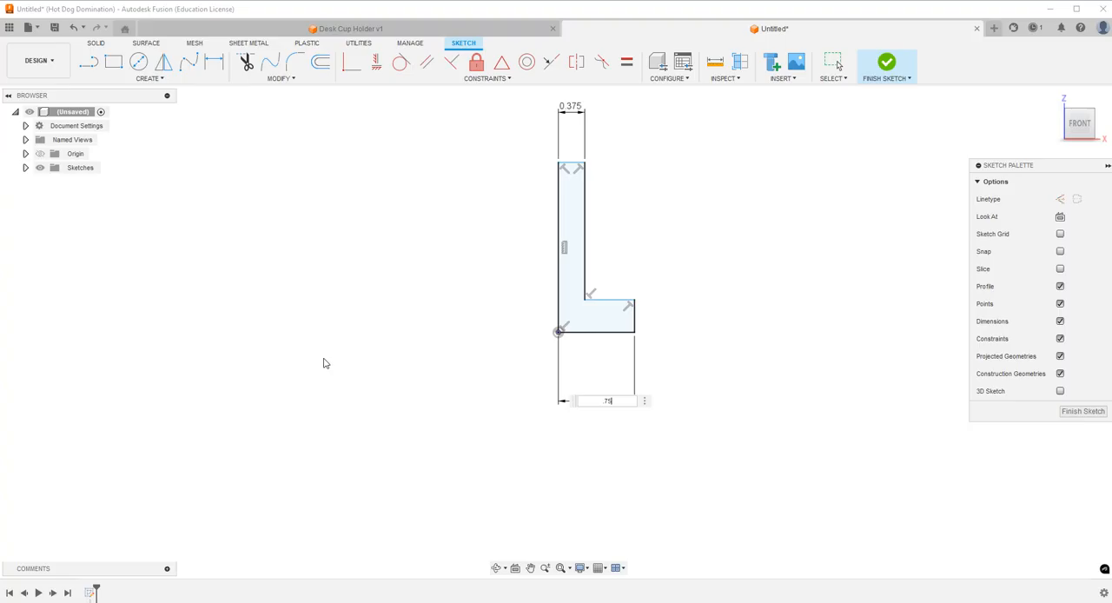
pyautogui.write('.75')
pyautogui.press('Return')
# Change the L-profile's base width to 0.65 in.
pyautogui.doubleClick(587, 401)
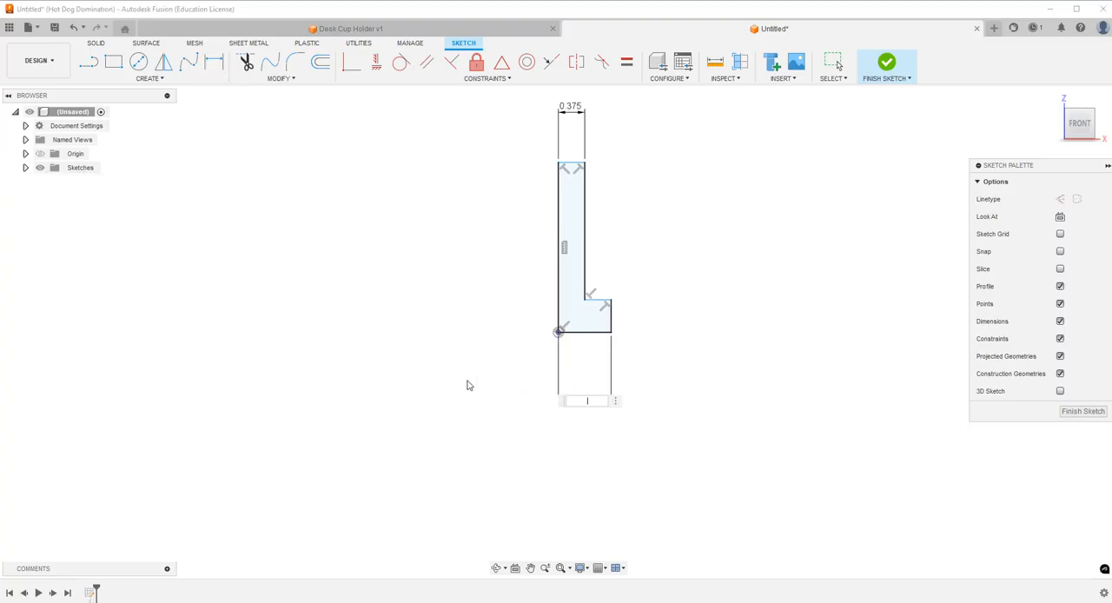
pyautogui.write('.65')
pyautogui.press('Return')
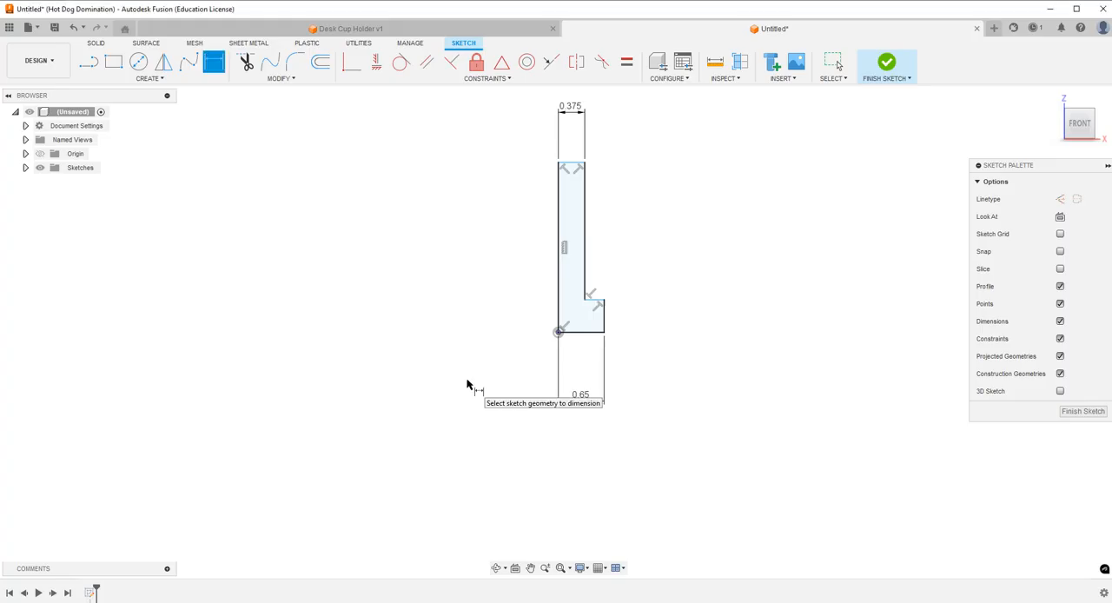
# Dimension the height of the L-profile's foot at 0.5 in.
pyautogui.click(607, 328)
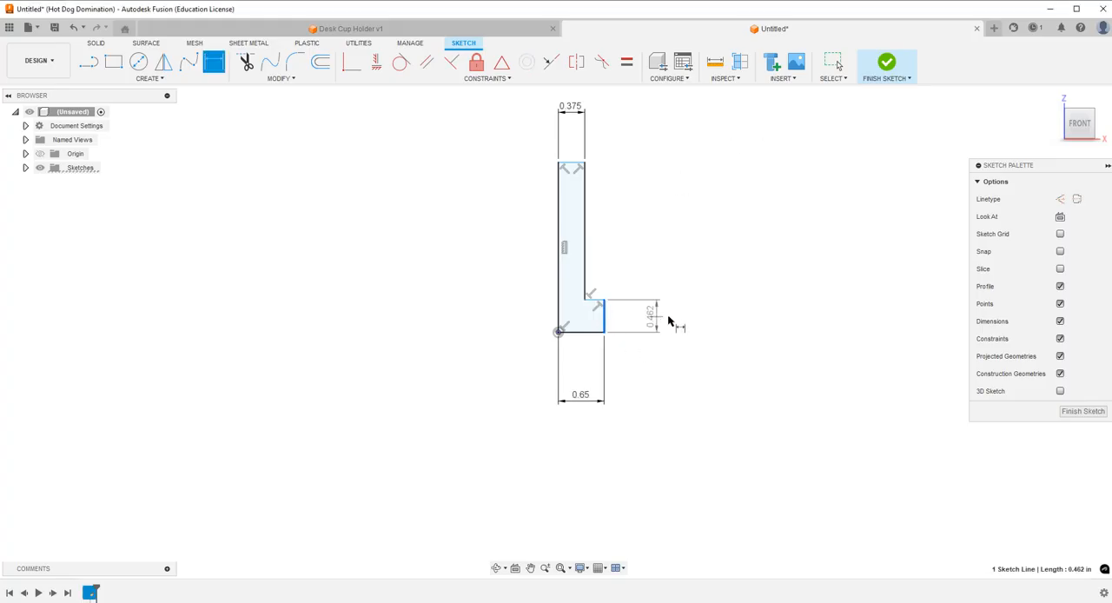
pyautogui.click(669, 322)
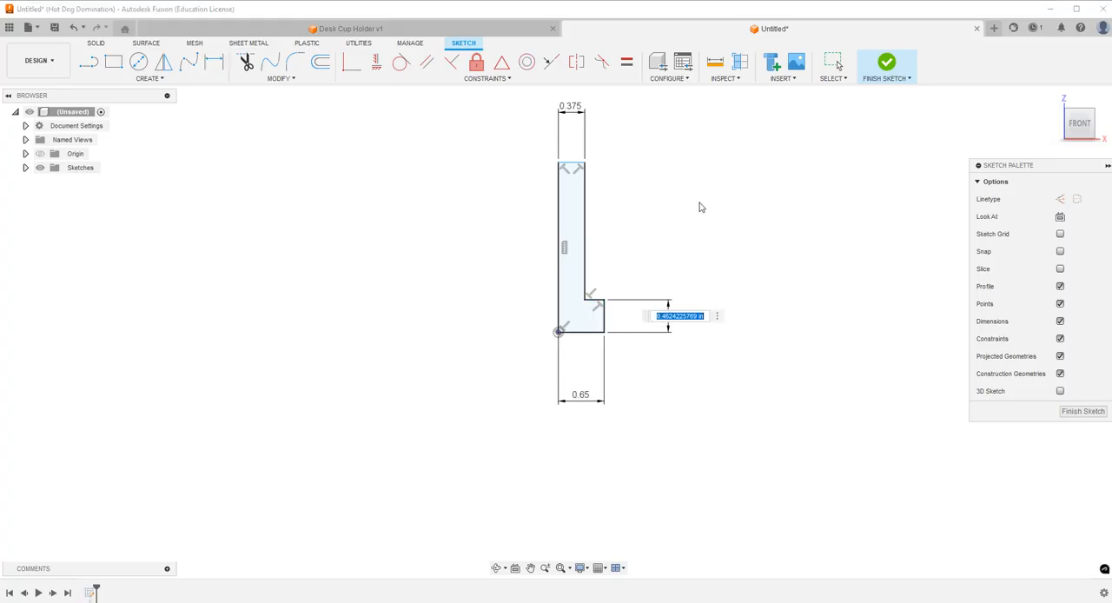
pyautogui.write('.5')
pyautogui.press('Return')
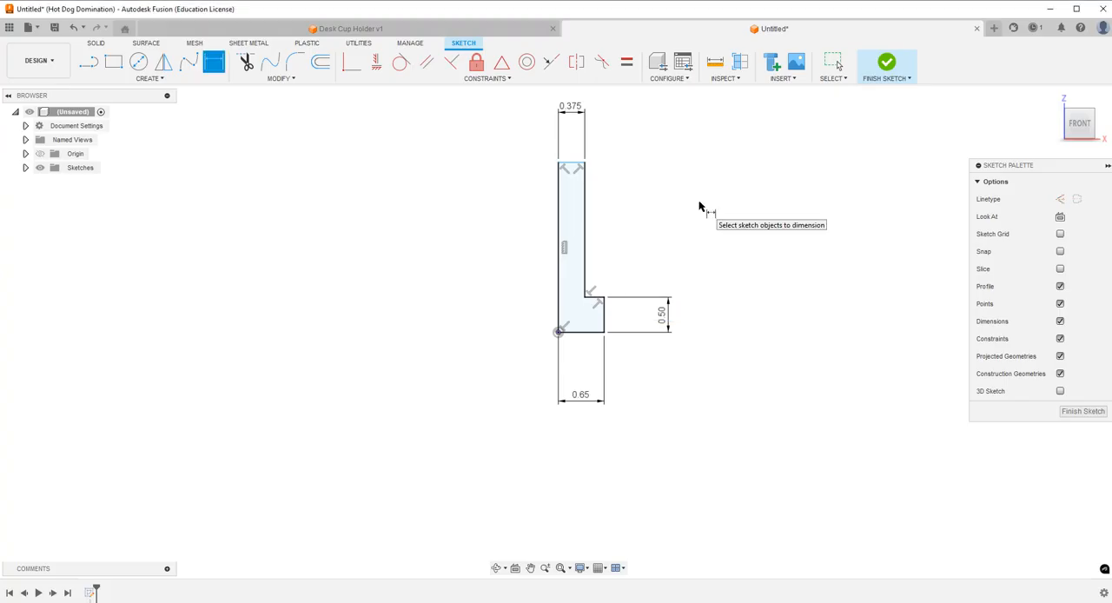
# Switch to the Desk Cup Holder design and measure between the lower side edges of the two mount arms.
pyautogui.click(429, 28)
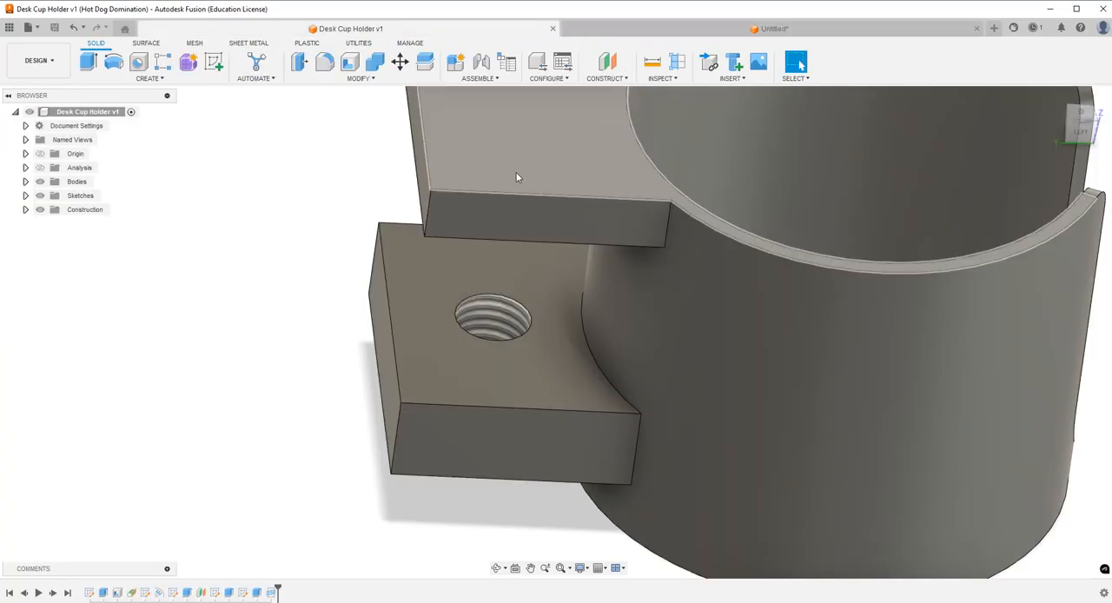
pyautogui.scroll(-5, 481, 280)
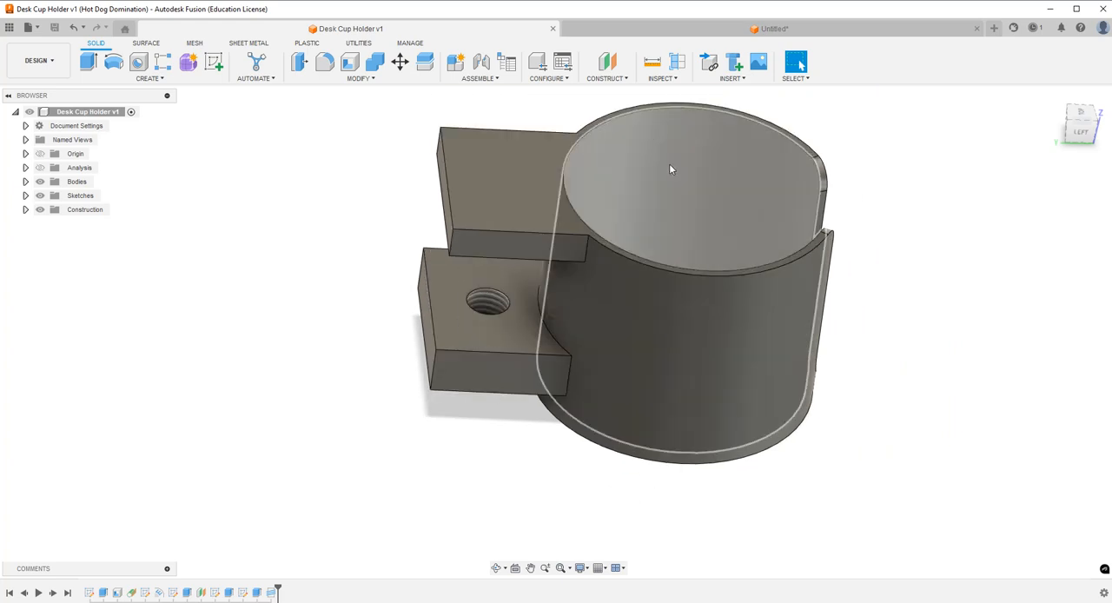
pyautogui.press('i')
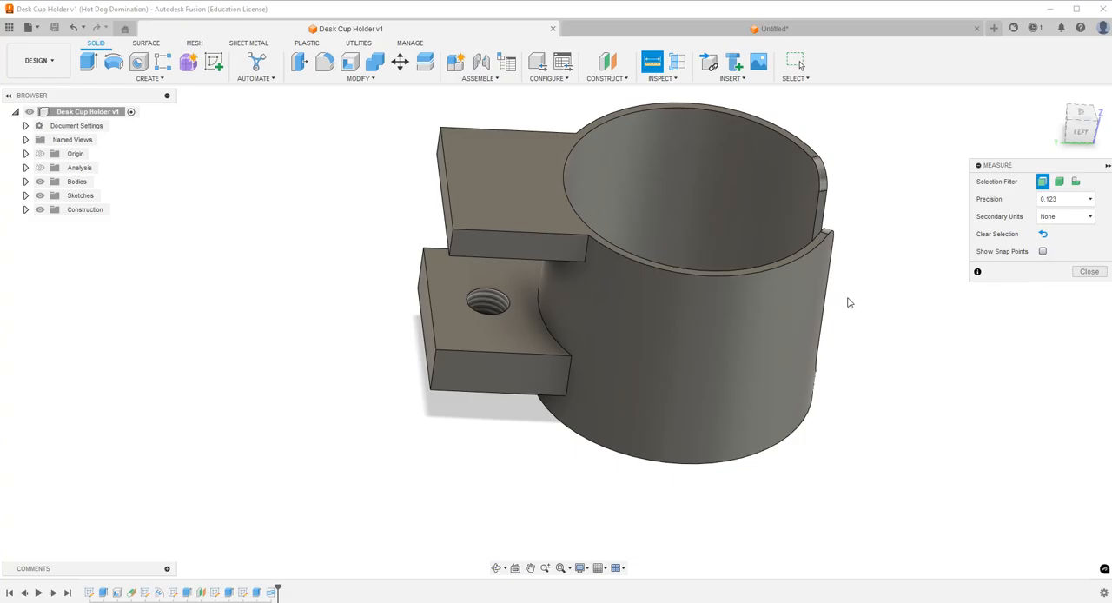
pyautogui.click(519, 257)
pyautogui.click(497, 389)
pyautogui.click(498, 569)
pyautogui.moveTo(501, 469); pyautogui.dragTo(575, 352)
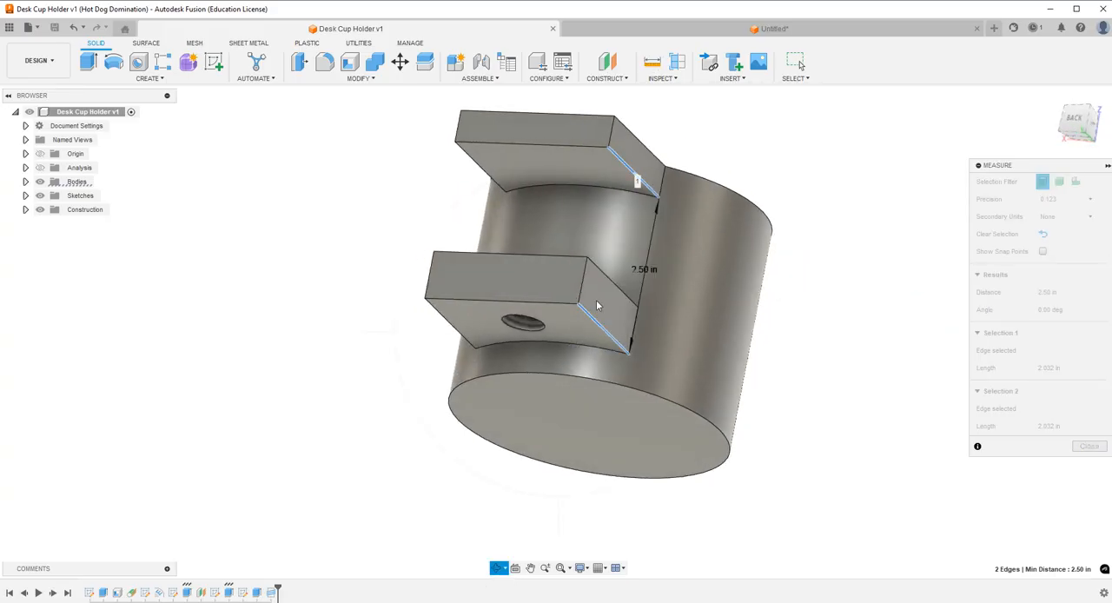
pyautogui.press('Escape')
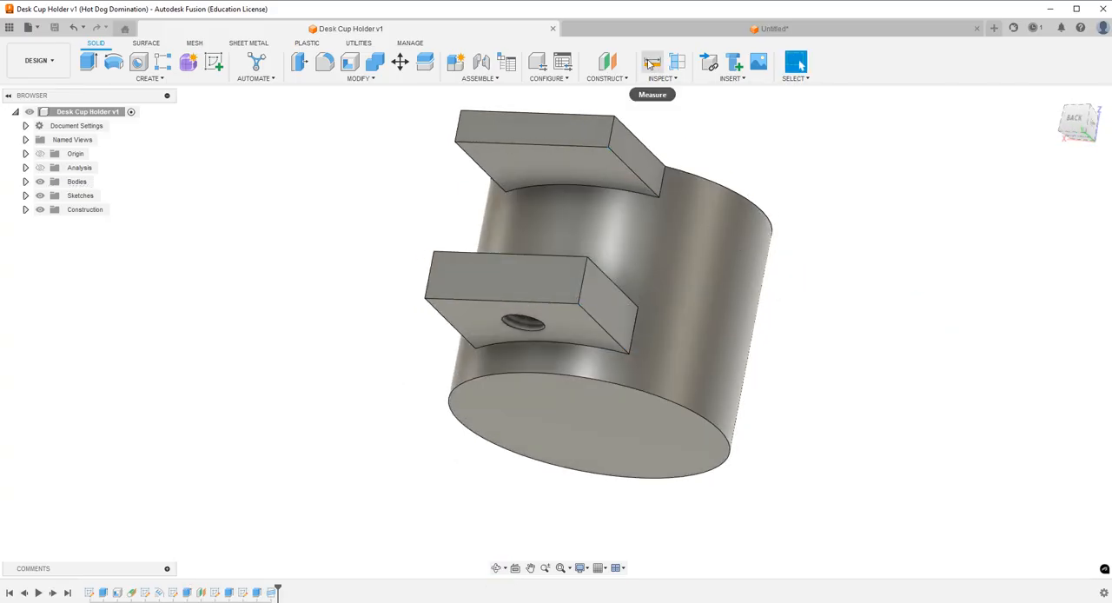
# Measure the distance between the underside faces of the upper and lower mount arms.
pyautogui.click(652, 63)
pyautogui.click(572, 173)
pyautogui.click(569, 320)
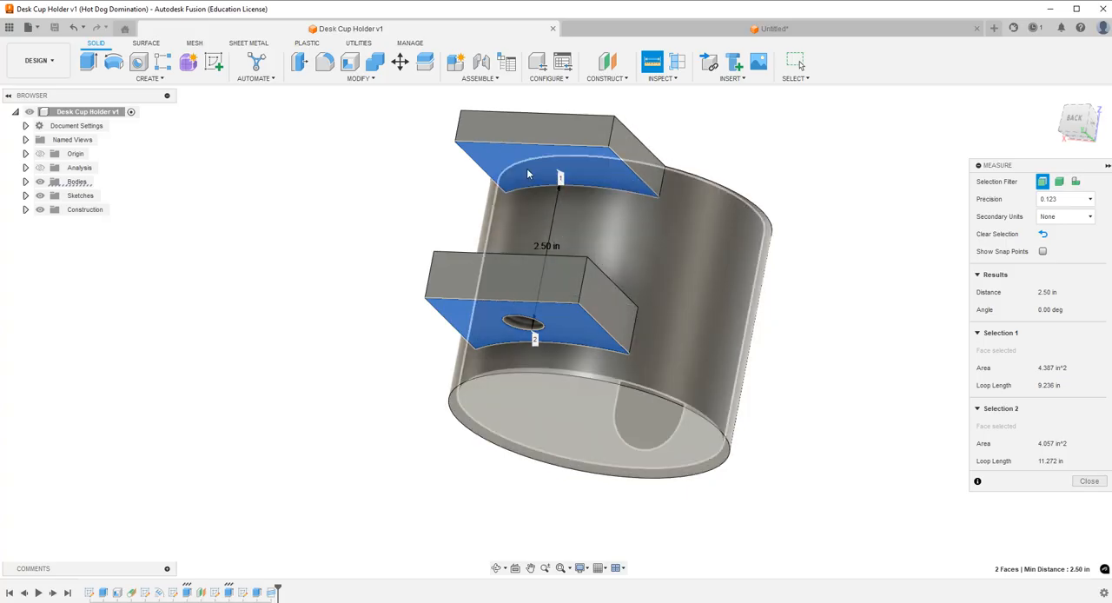
pyautogui.press('Escape')
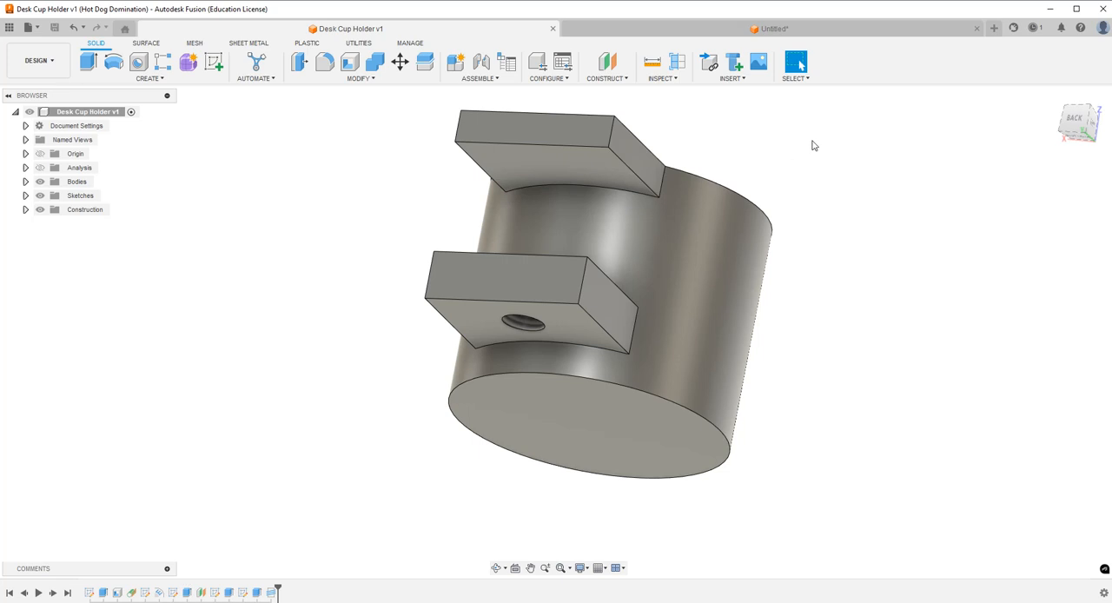
# Return to the untitled design's sketch and dimension the inner edge of the L-profile's upright at 2.75 in.
pyautogui.click(772, 31)
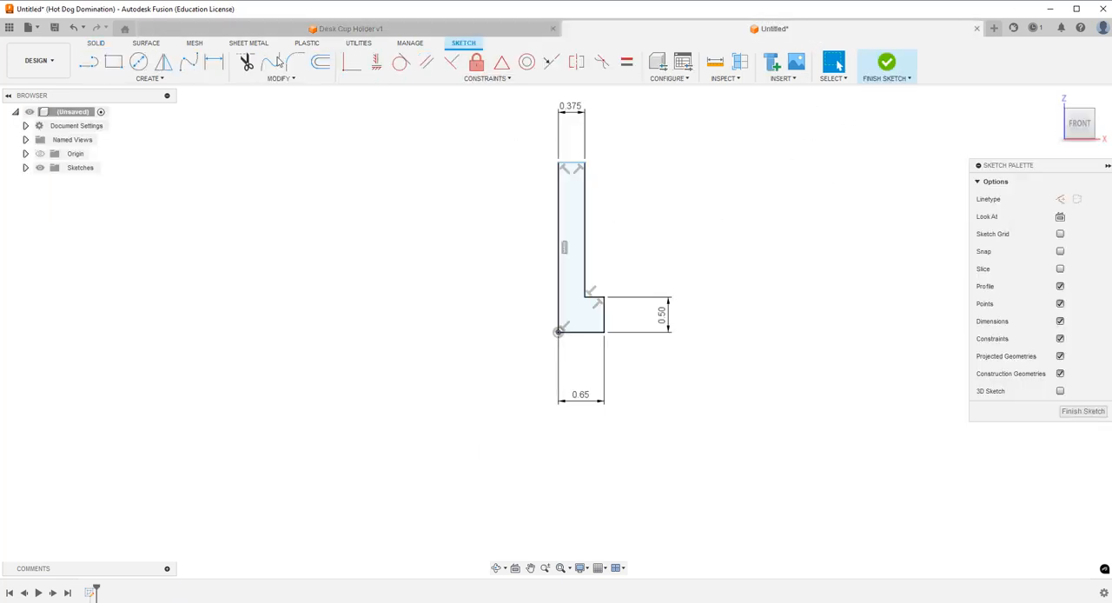
pyautogui.click(214, 62)
pyautogui.click(586, 257)
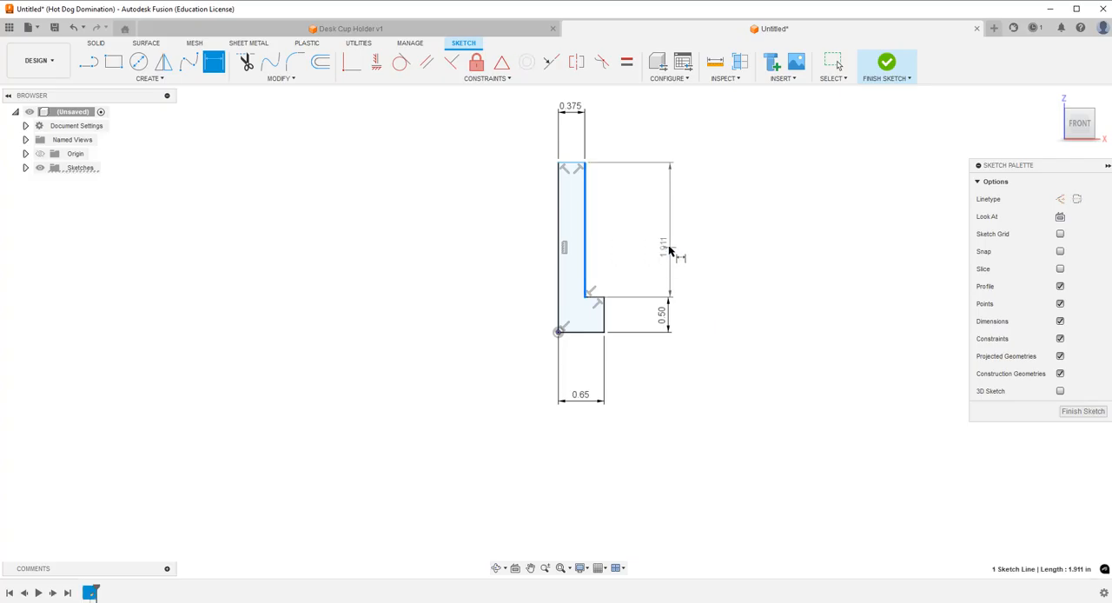
pyautogui.click(667, 249)
pyautogui.write('2')
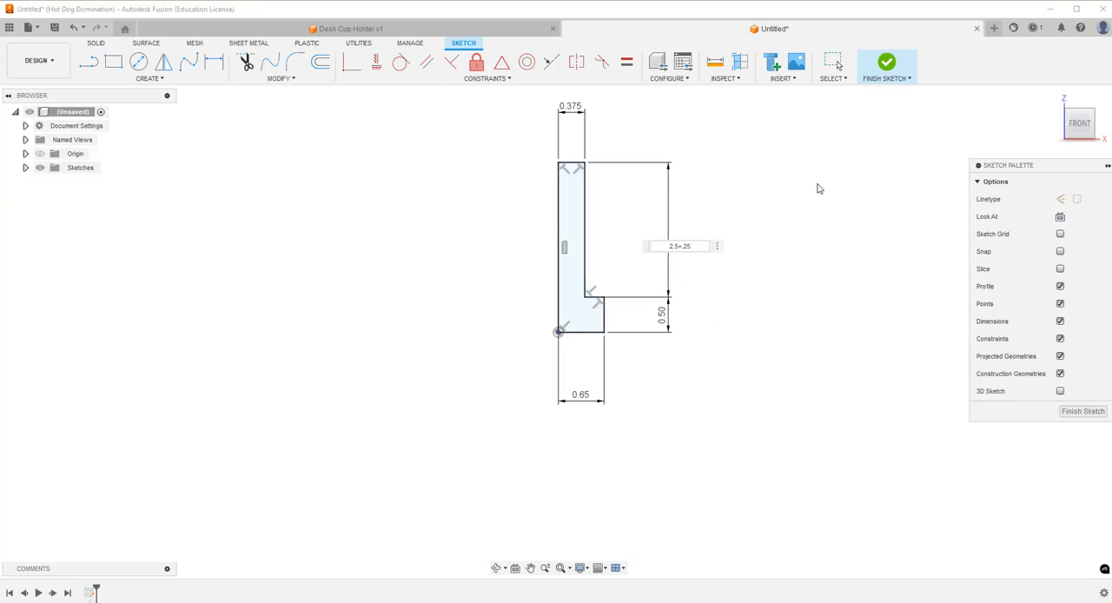
pyautogui.write('.75')
pyautogui.press('Return')
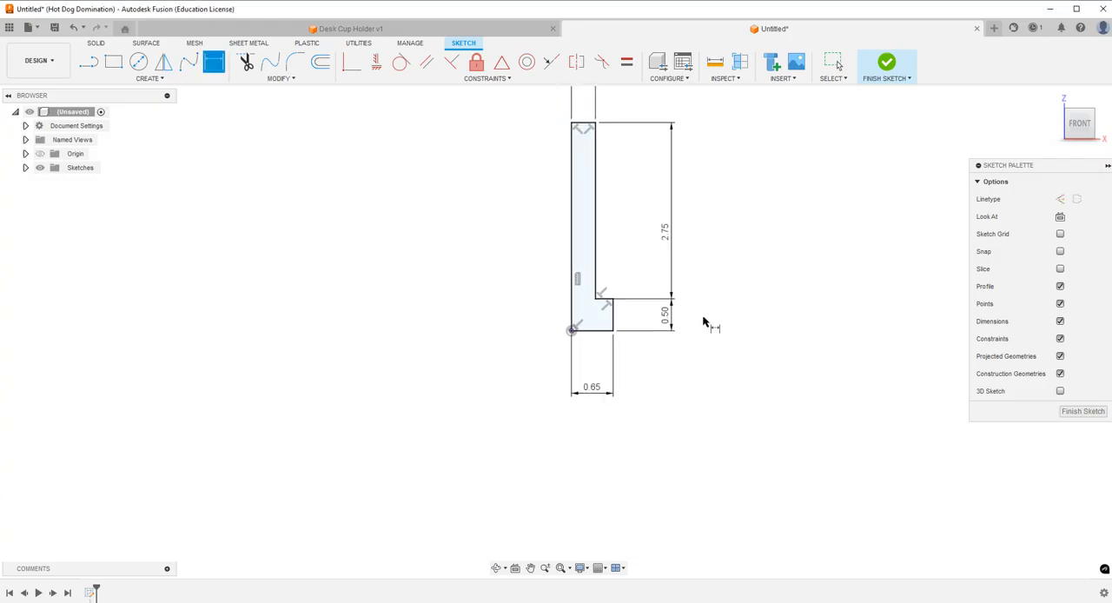
# Finish the sketch and revolve the L-profile a full turn around its long vertical edge.
pyautogui.click(884, 80)
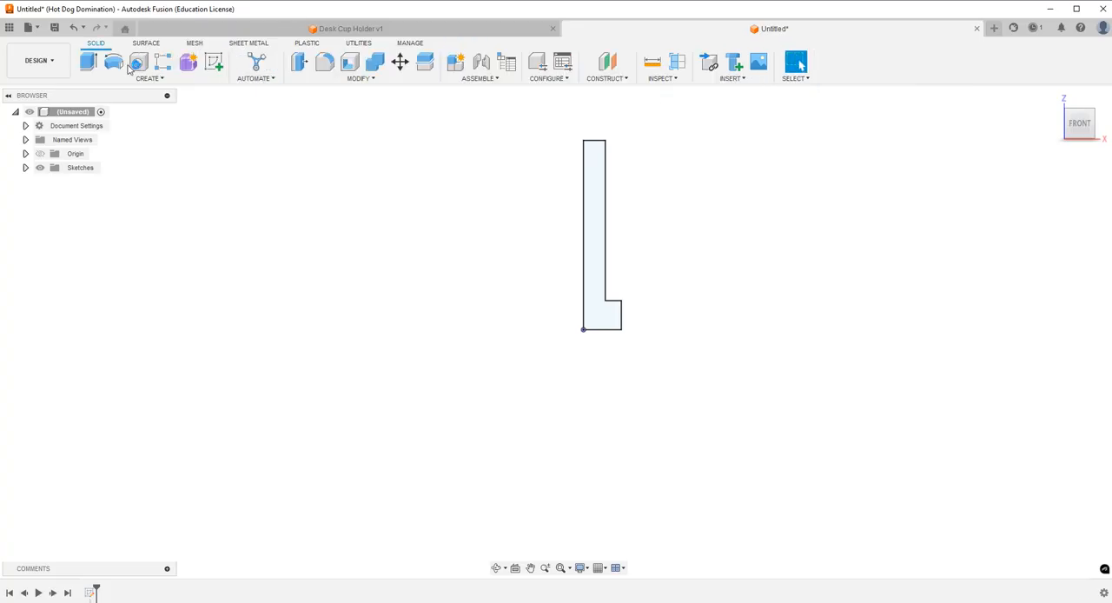
pyautogui.click(114, 63)
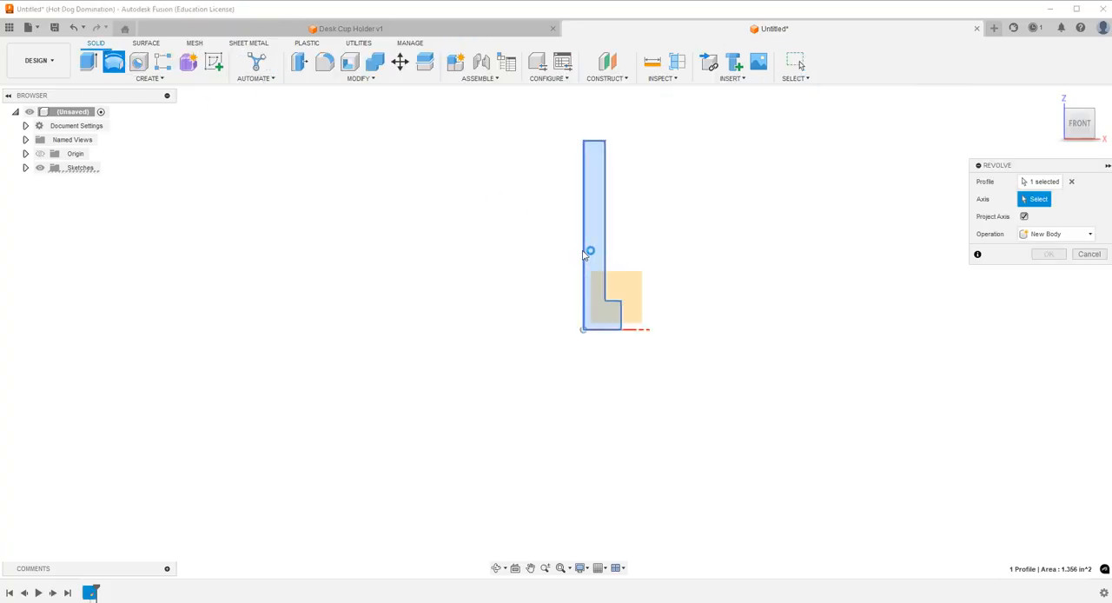
pyautogui.click(584, 199)
pyautogui.click(1047, 306)
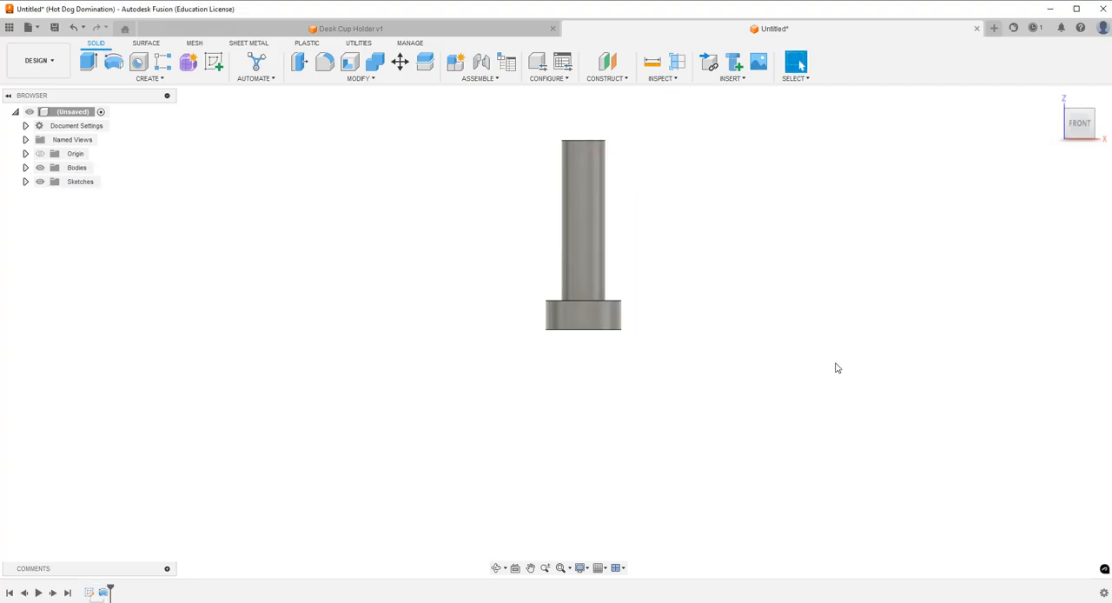
# Start a sketch on the end face of the screw's shaft and draw a circle centred on the origin.
pyautogui.click(496, 567)
pyautogui.moveTo(596, 218); pyautogui.dragTo(610, 261)
pyautogui.press('Escape')
pyautogui.scroll(3, 594, 190)
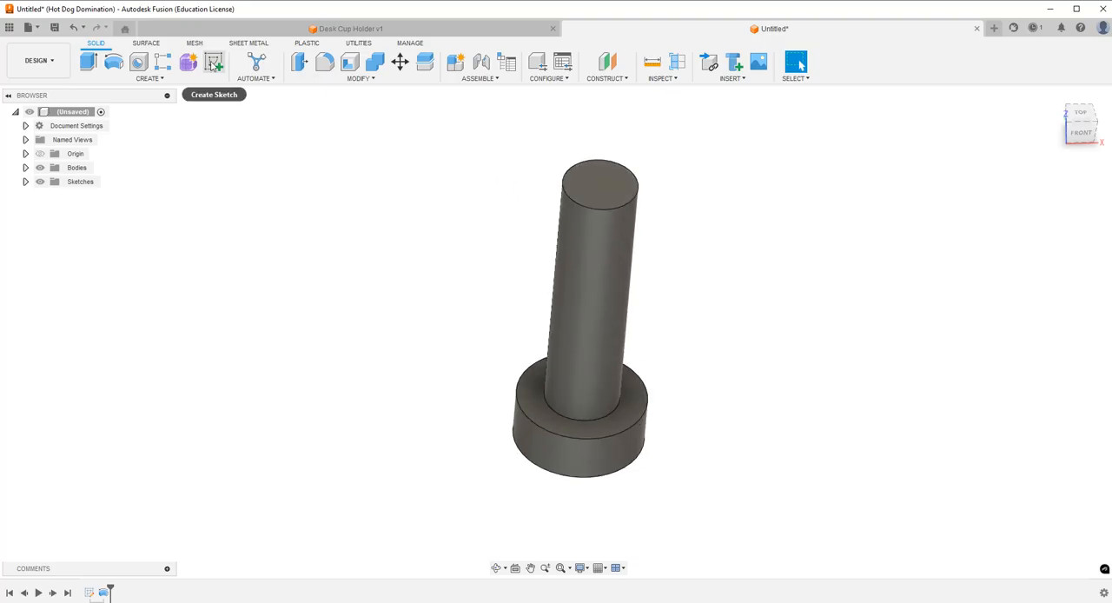
pyautogui.click(213, 66)
pyautogui.click(614, 188)
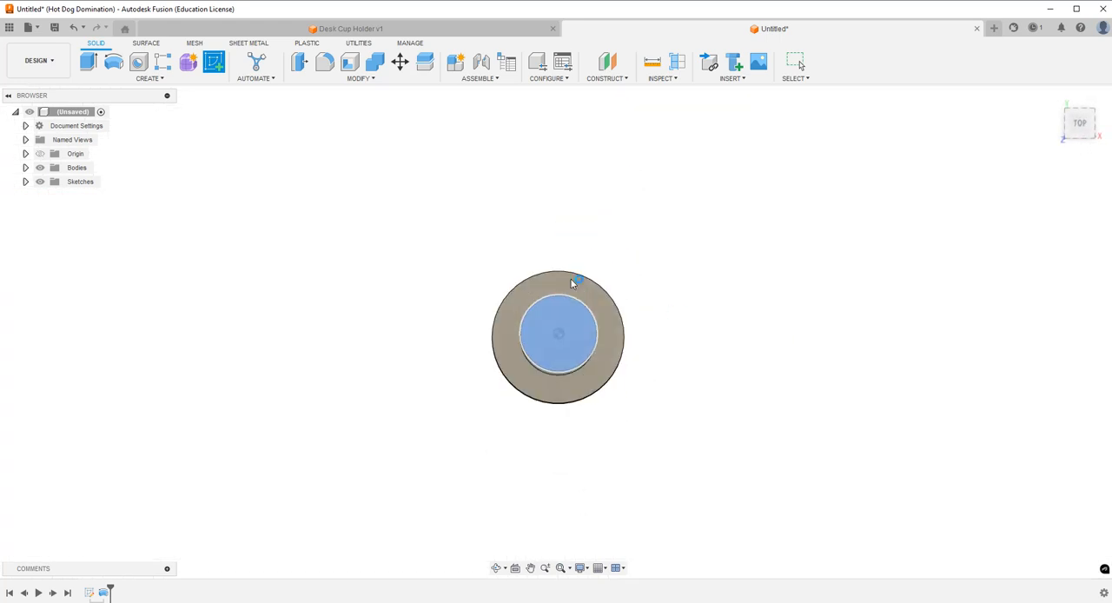
pyautogui.click(138, 62)
pyautogui.click(558, 332)
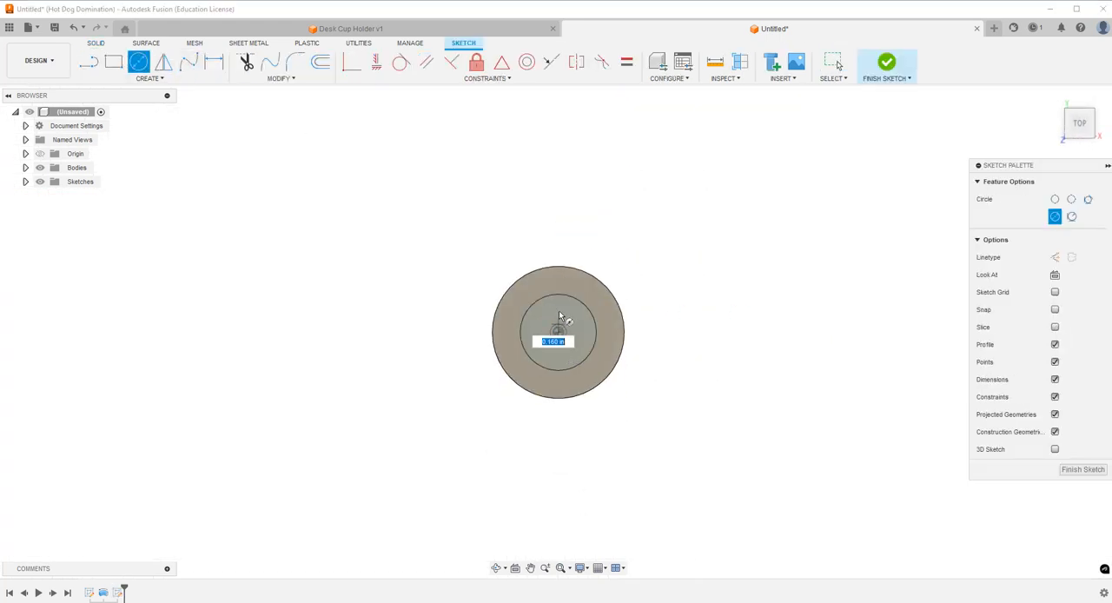
pyautogui.click(560, 316)
# Dimension the circle's diameter at 0.375 in.
pyautogui.click(212, 62)
pyautogui.click(572, 344)
pyautogui.click(690, 409)
pyautogui.press('BackSpace')
pyautogui.write('.37')
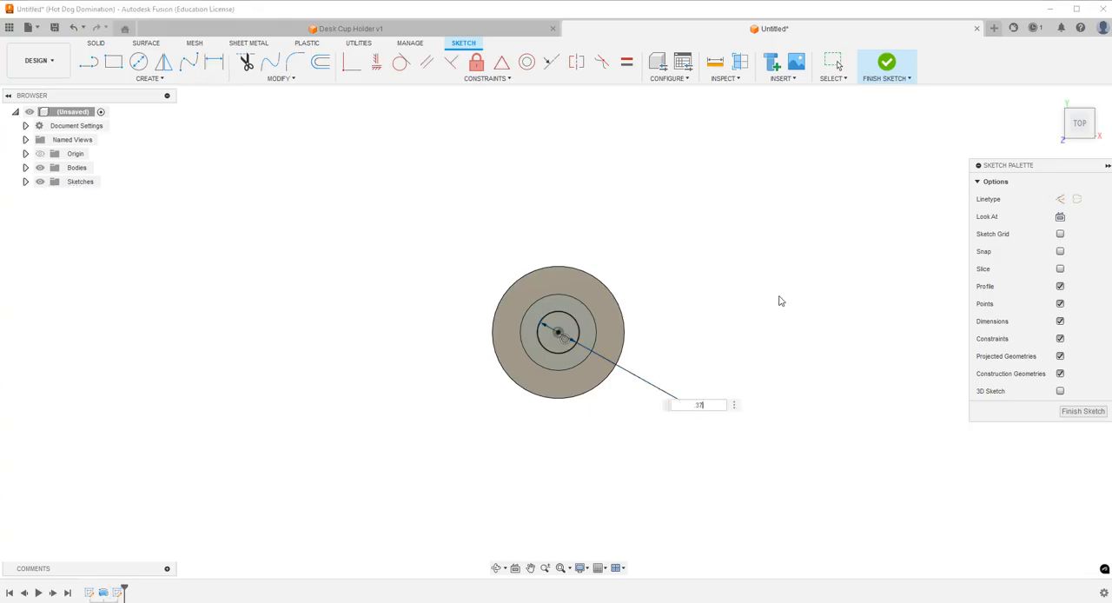
pyautogui.write('5')
pyautogui.press('Return')
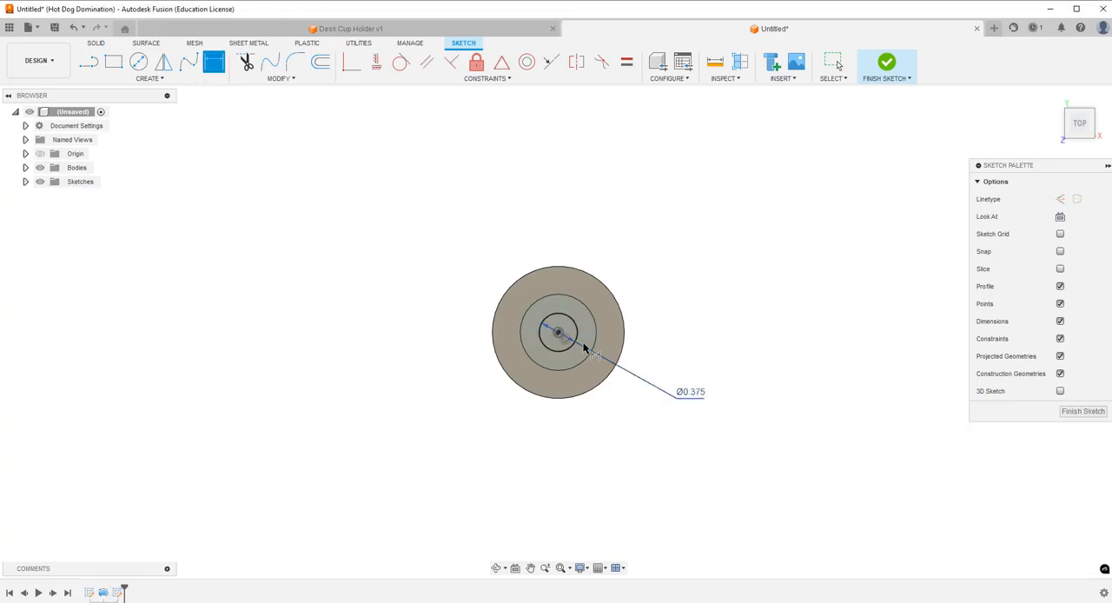
# Extrude the circle as a cut 0.4 in deep into the end of the shaft.
pyautogui.click(96, 43)
pyautogui.click(89, 61)
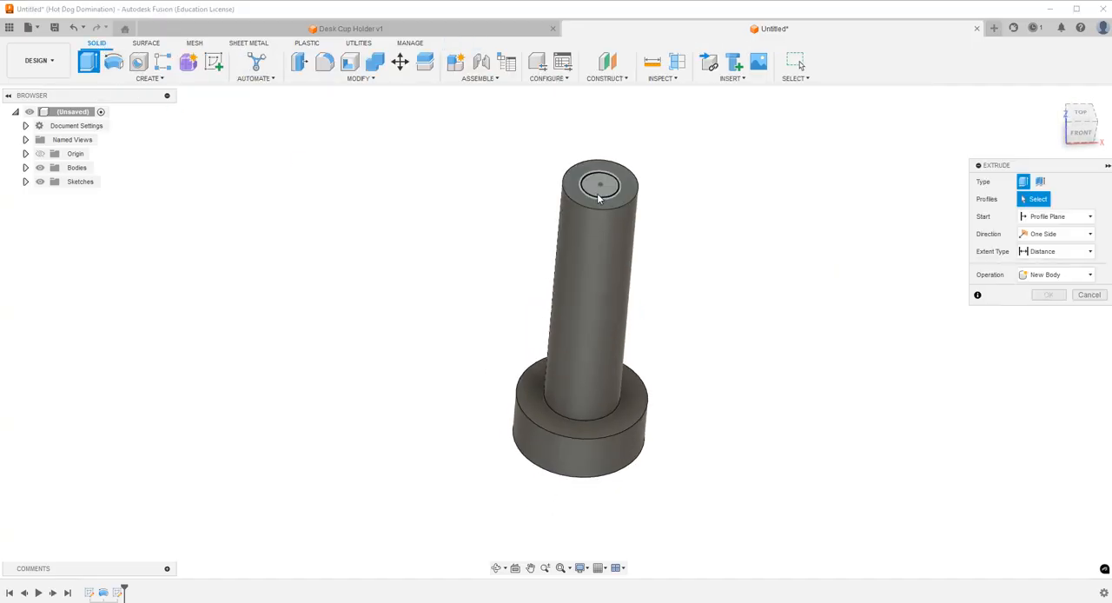
pyautogui.write('-')
pyautogui.write('.5')
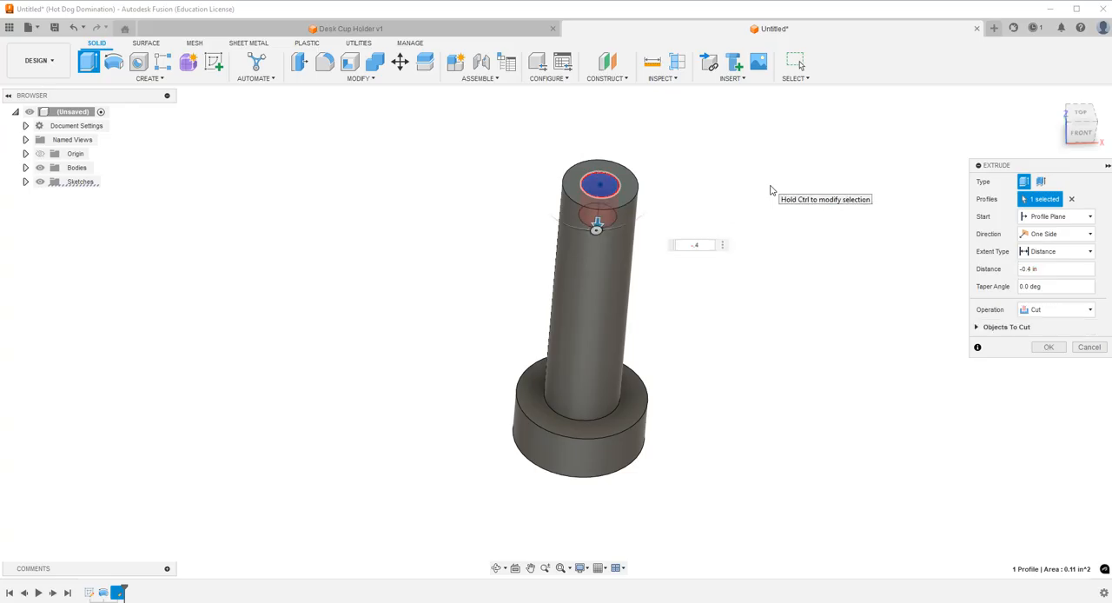
pyautogui.press('Return')
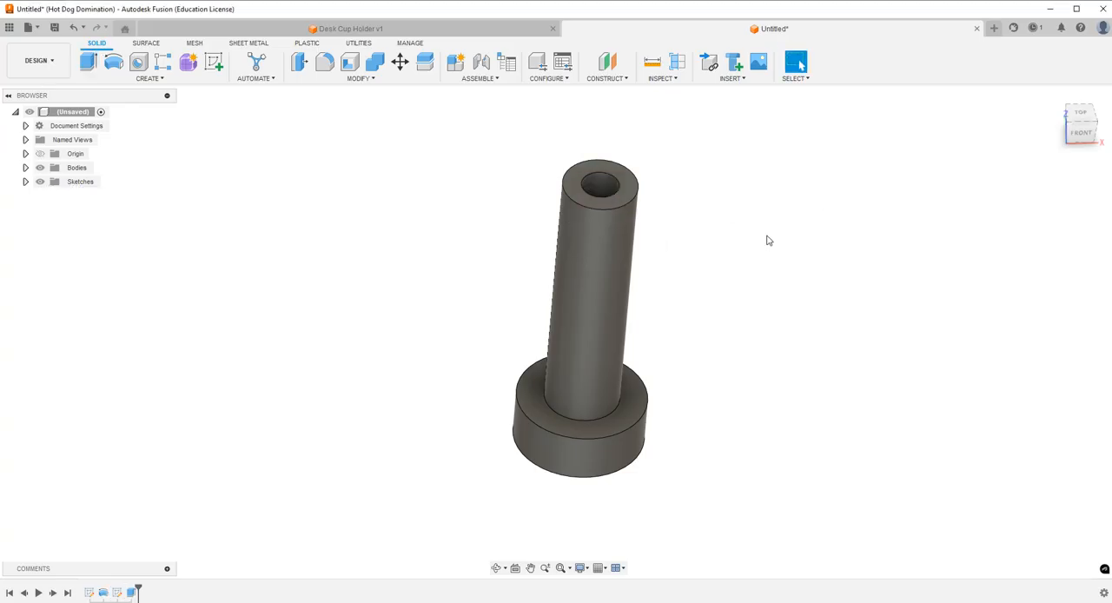
# Sketch a centre rectangle about 0.48 in wide on the screw head's flat outer face, centred on the origin and extending past the head on both ends.
pyautogui.click(498, 569)
pyautogui.moveTo(536, 467); pyautogui.dragTo(549, 391)
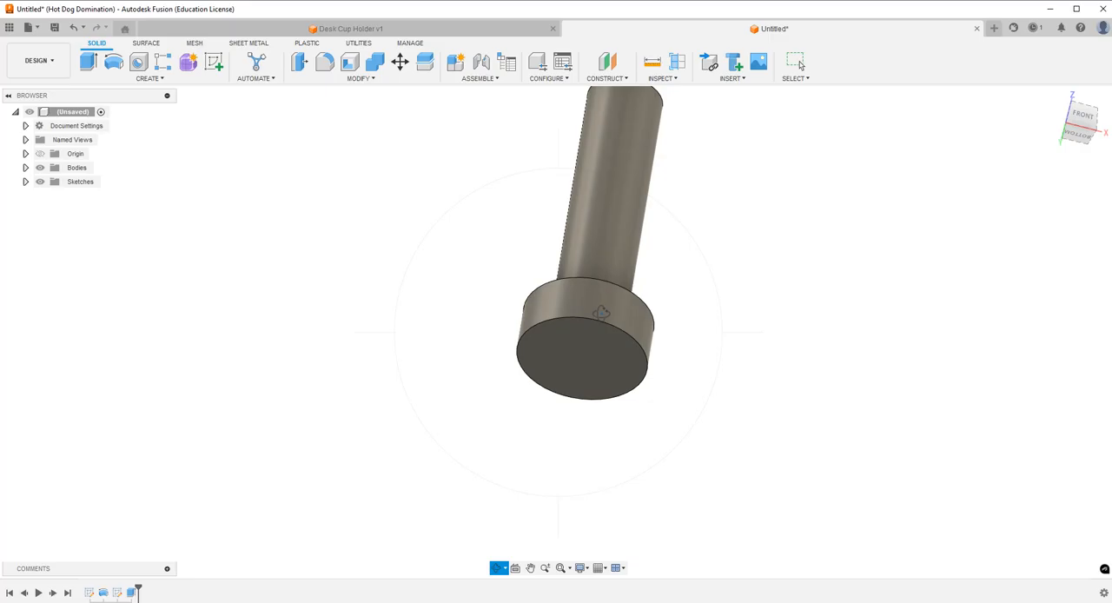
pyautogui.press('Escape')
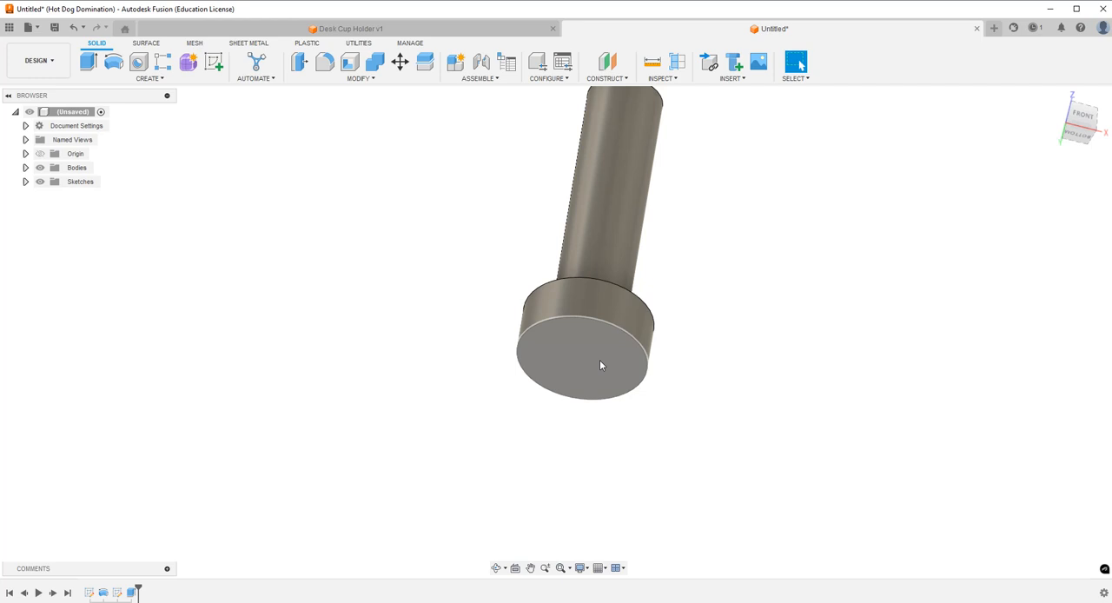
pyautogui.click(561, 358)
pyautogui.click(214, 61)
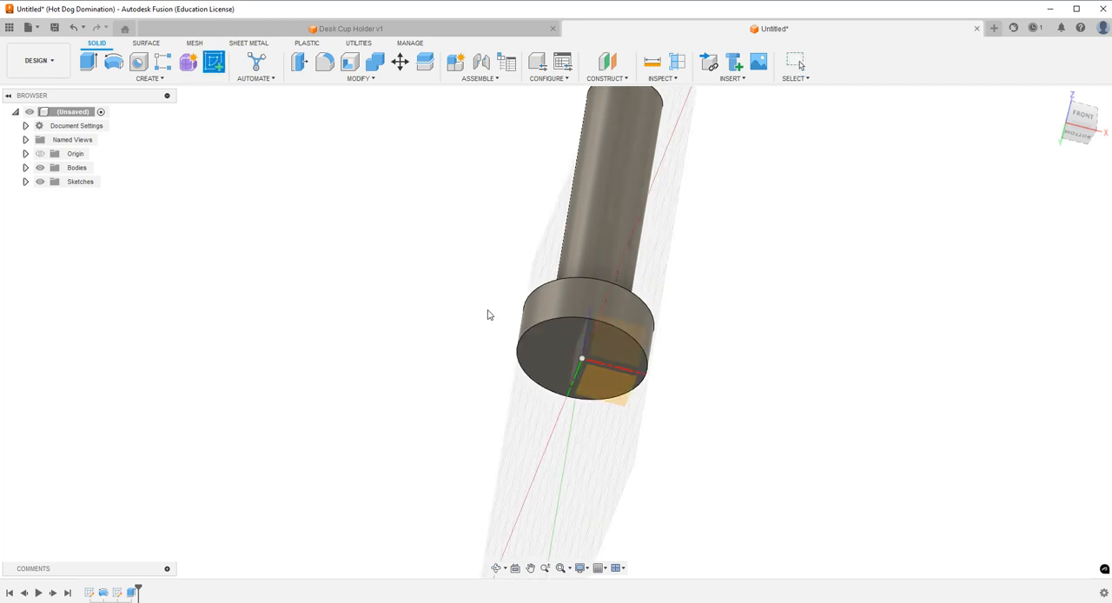
pyautogui.click(565, 349)
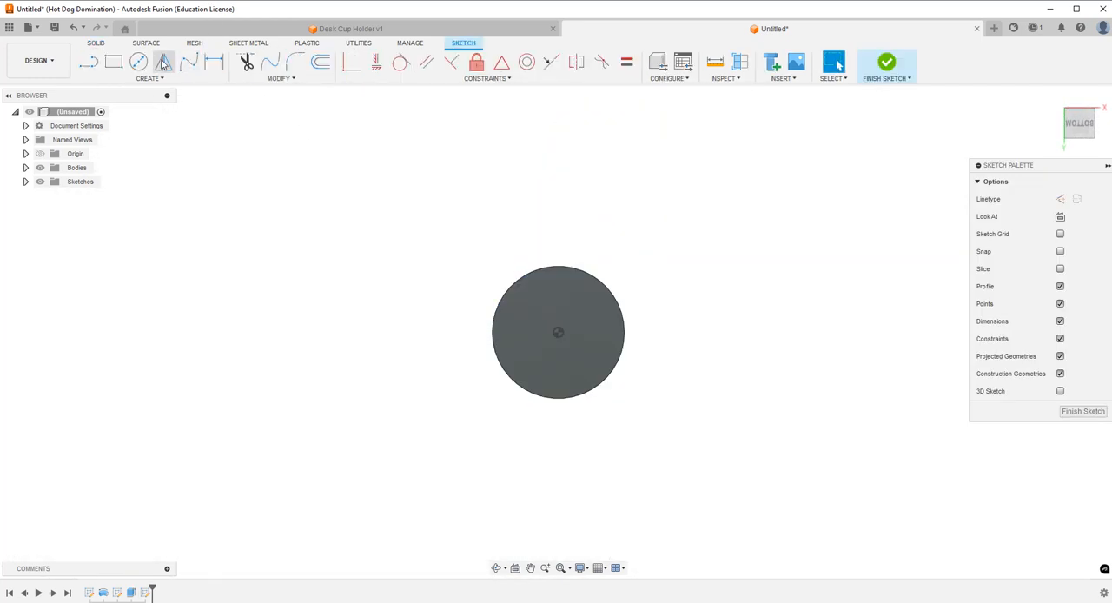
pyautogui.click(113, 62)
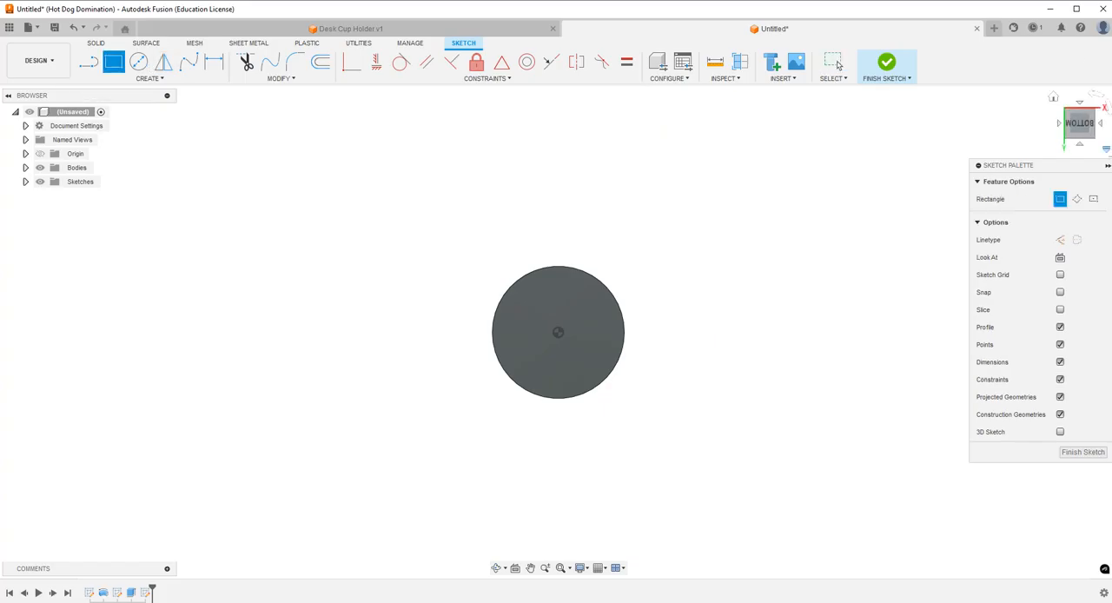
pyautogui.click(1093, 199)
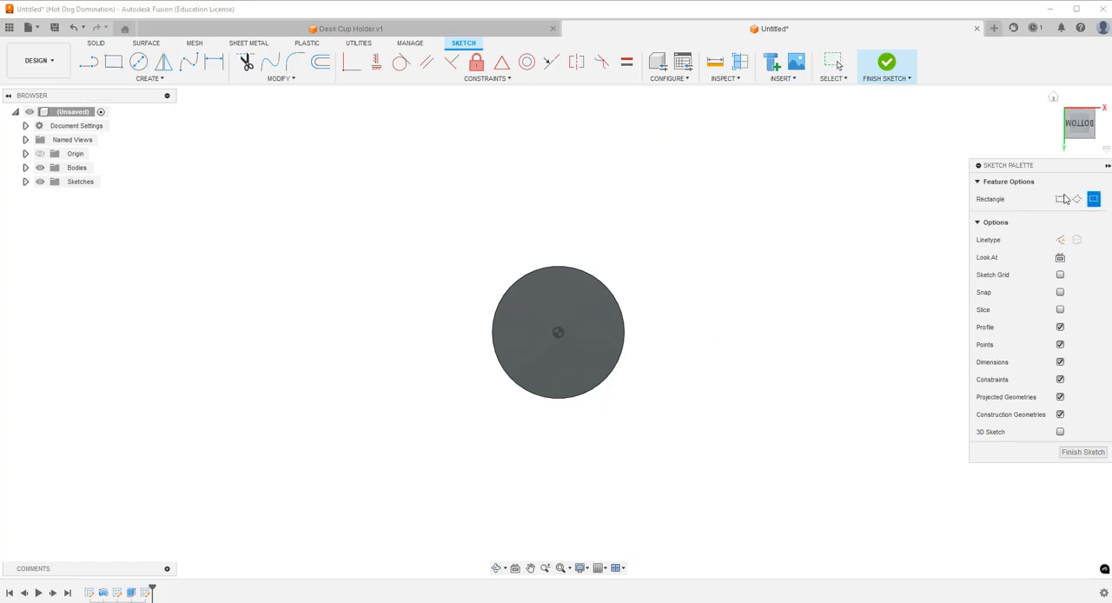
pyautogui.click(559, 333)
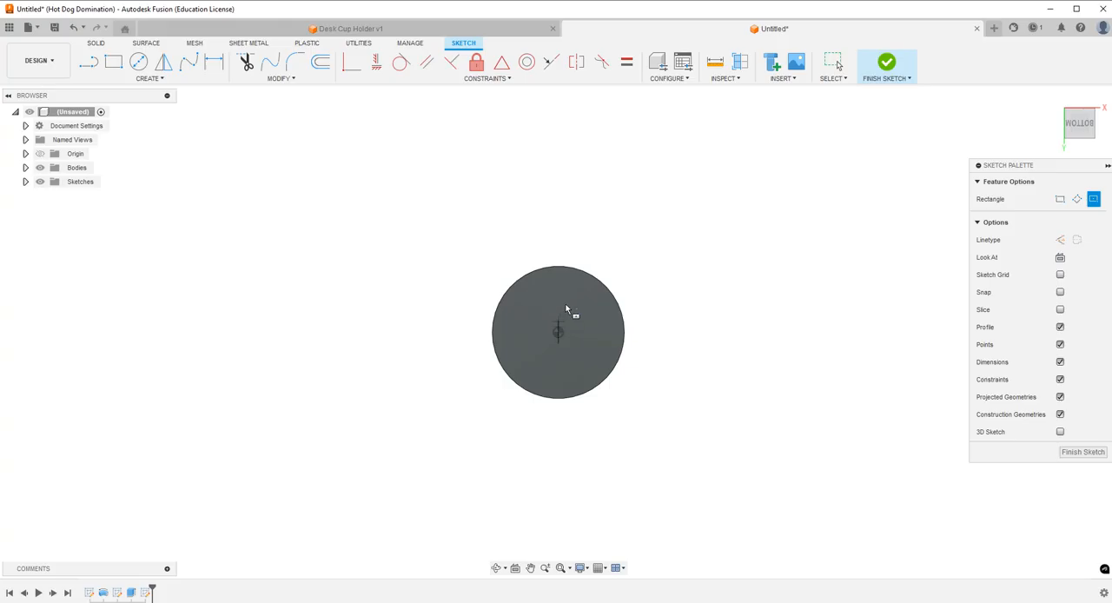
pyautogui.click(583, 230)
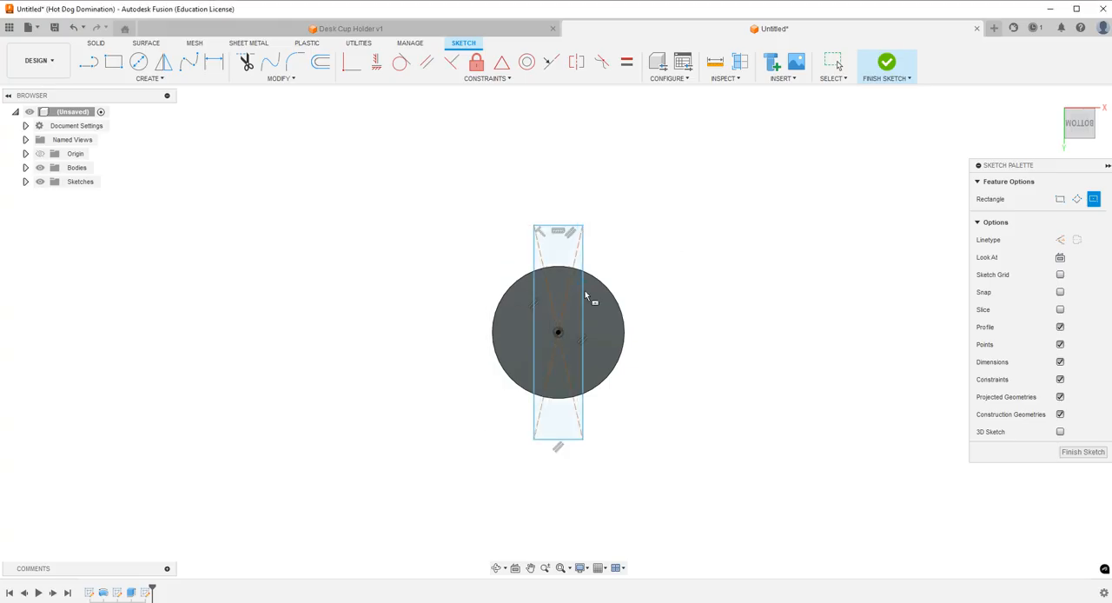
# Dimension the rectangle's width at 0.375 in across its short side.
pyautogui.click(213, 62)
pyautogui.click(563, 232)
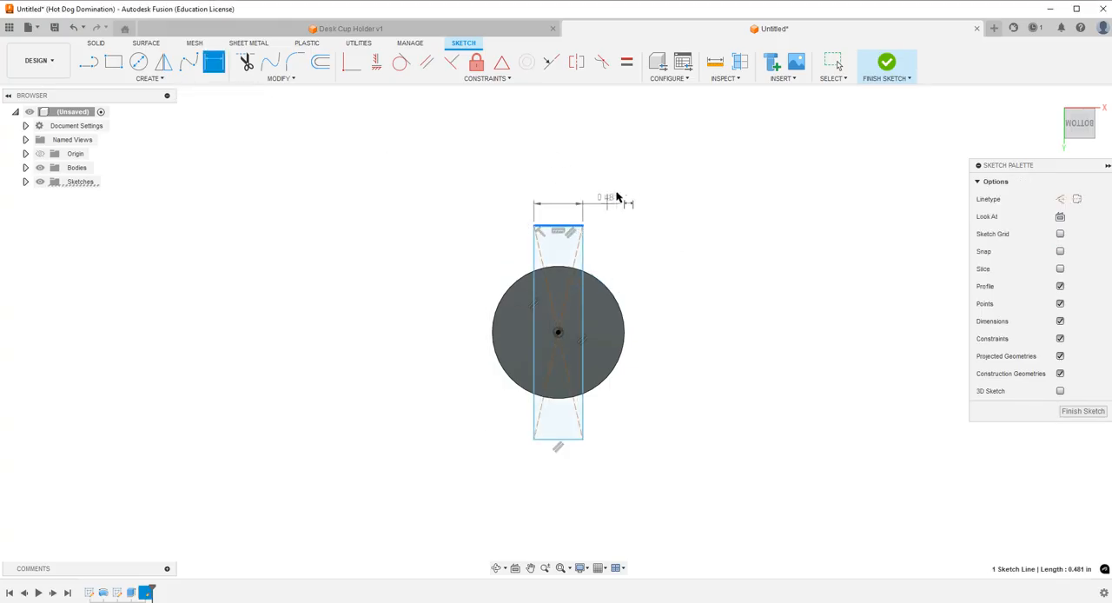
pyautogui.click(623, 184)
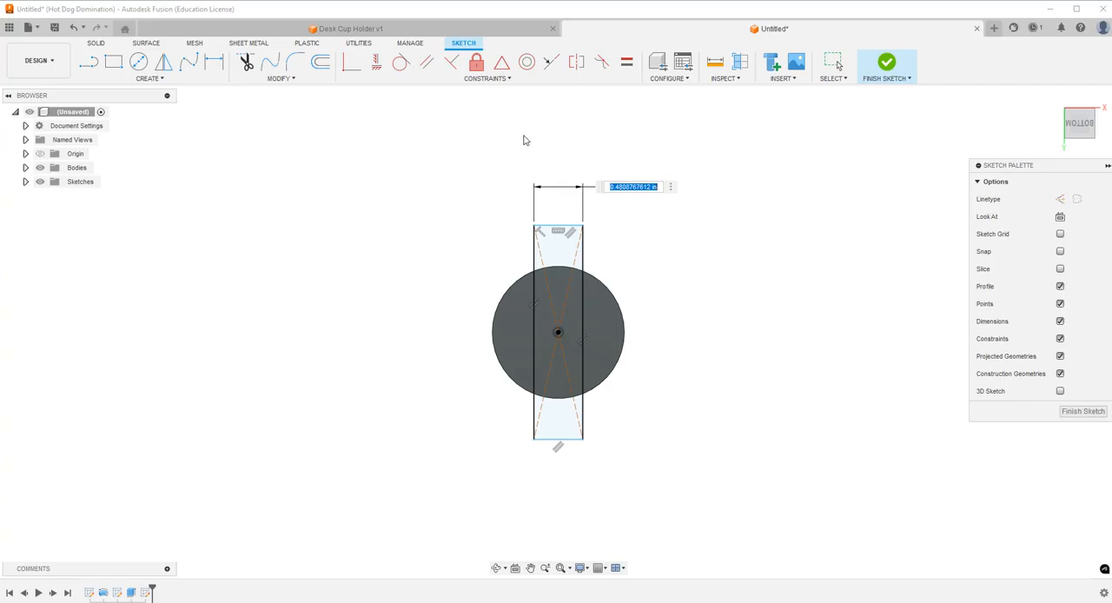
pyautogui.press('BackSpace')
pyautogui.write('.375')
pyautogui.press('Return')
# Dimension the rectangle's long side at 1.625 in.
pyautogui.click(579, 347)
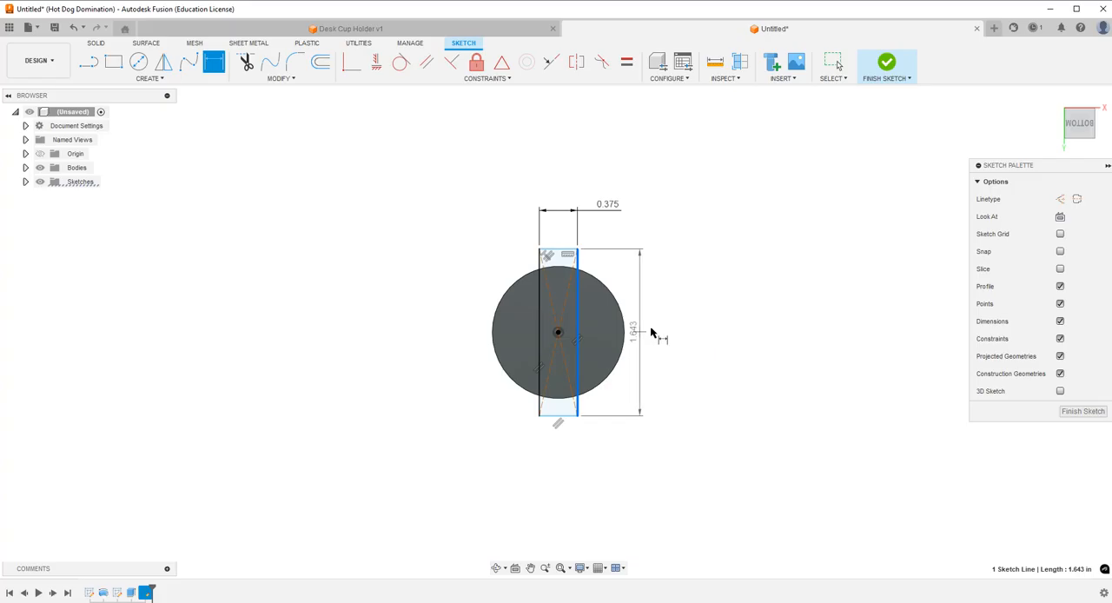
pyautogui.click(659, 330)
pyautogui.write('1.625')
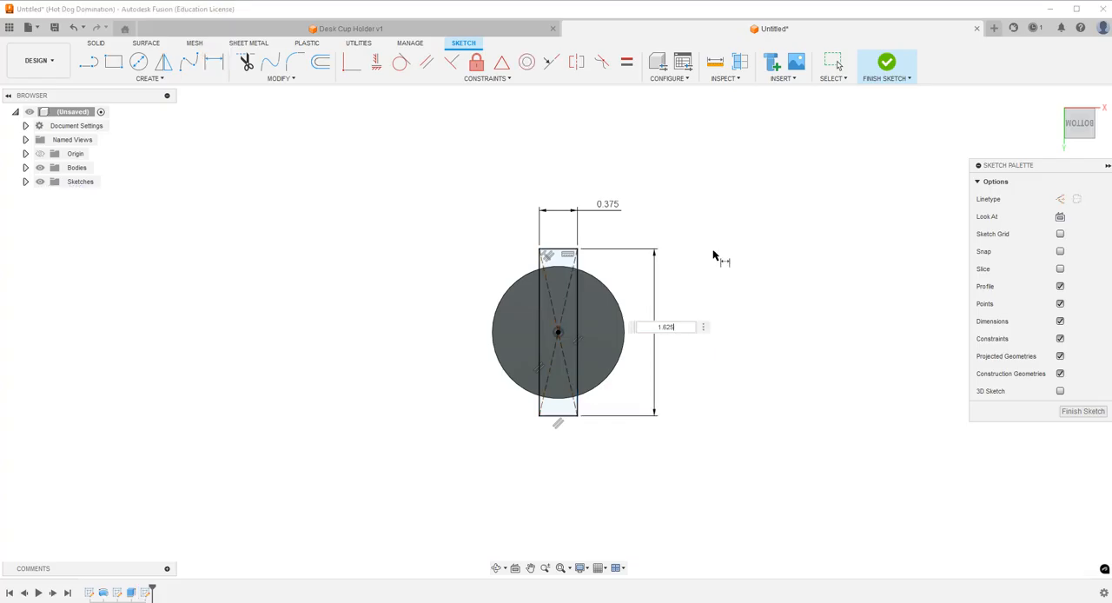
pyautogui.press('Return')
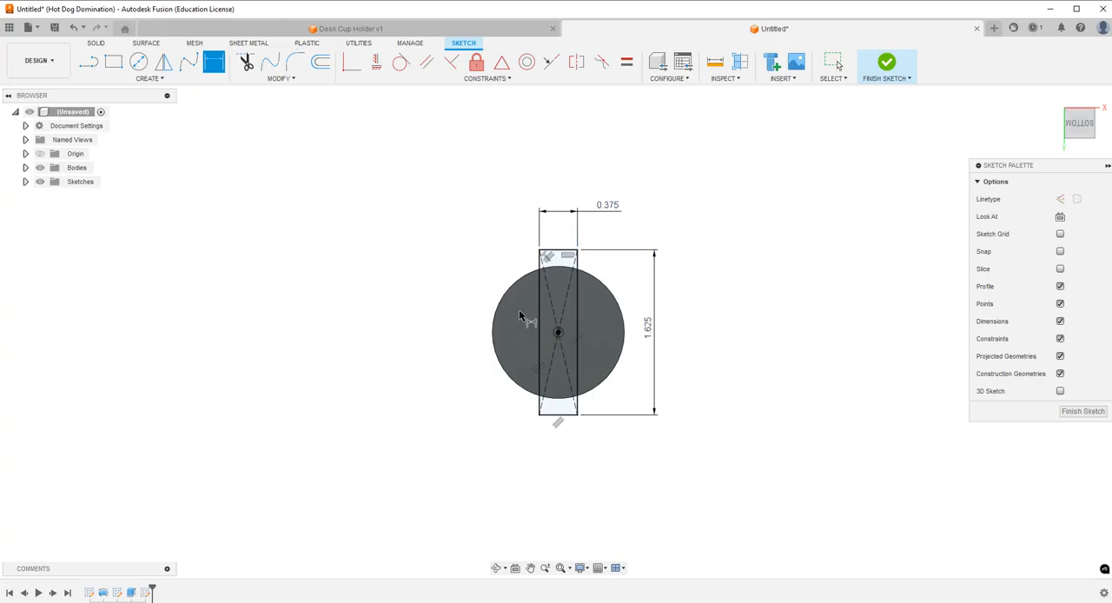
pyautogui.click(559, 333)
pyautogui.click(560, 251)
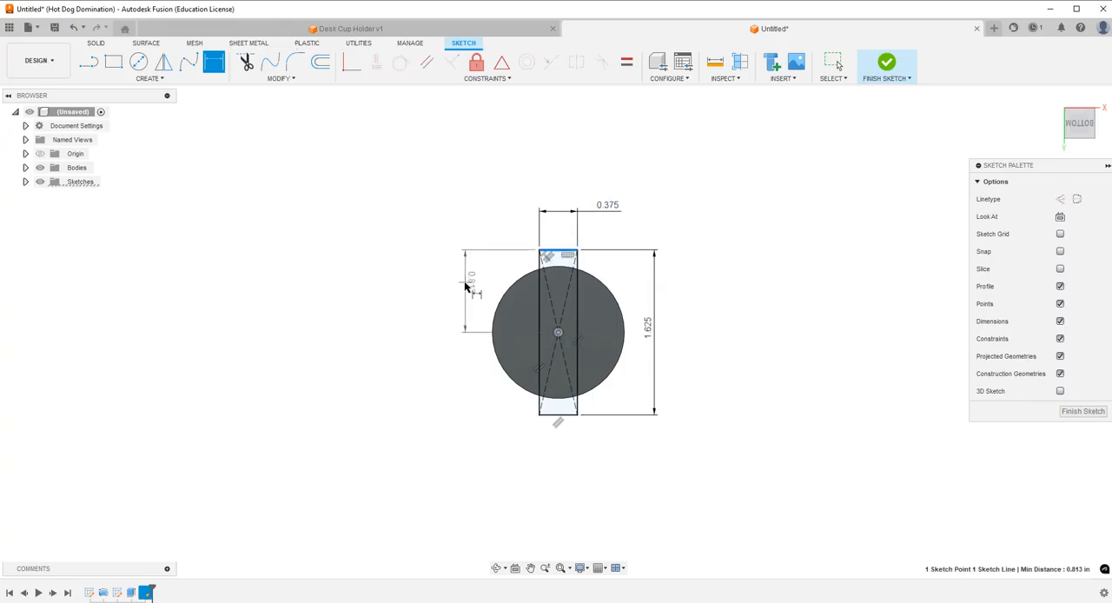
pyautogui.press('Escape')
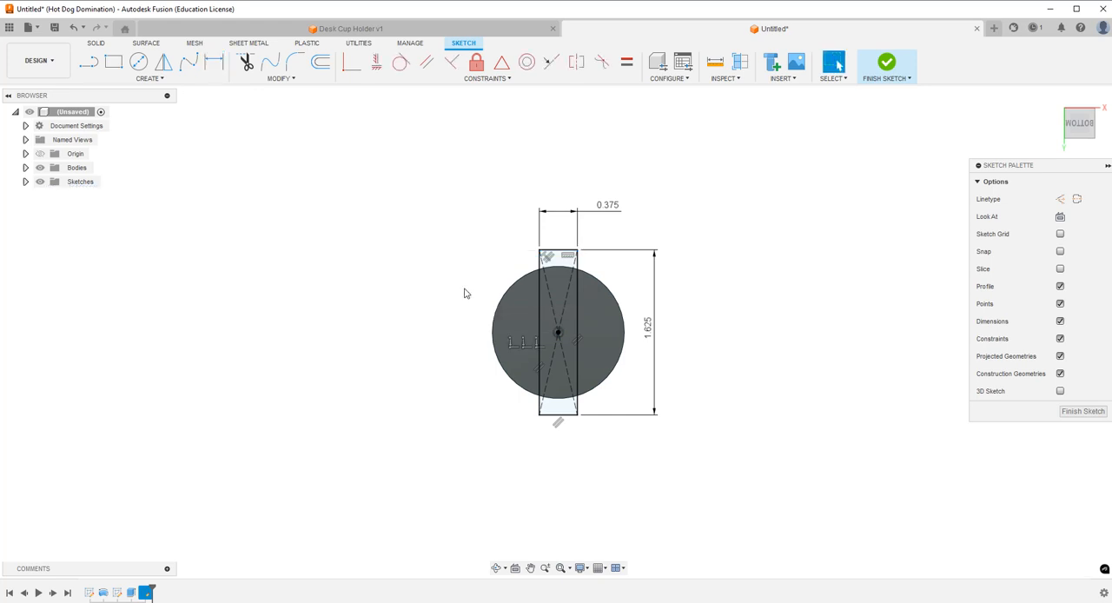
# Set the rectangle's length to 1.40 in and finish the sketch.
pyautogui.doubleClick(650, 331)
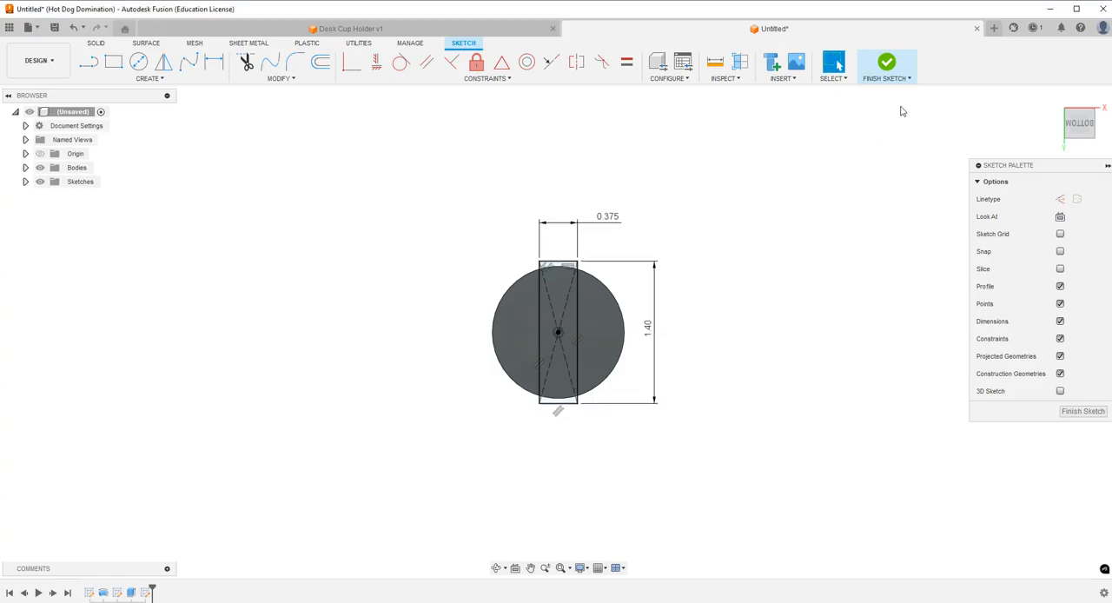
pyautogui.click(887, 63)
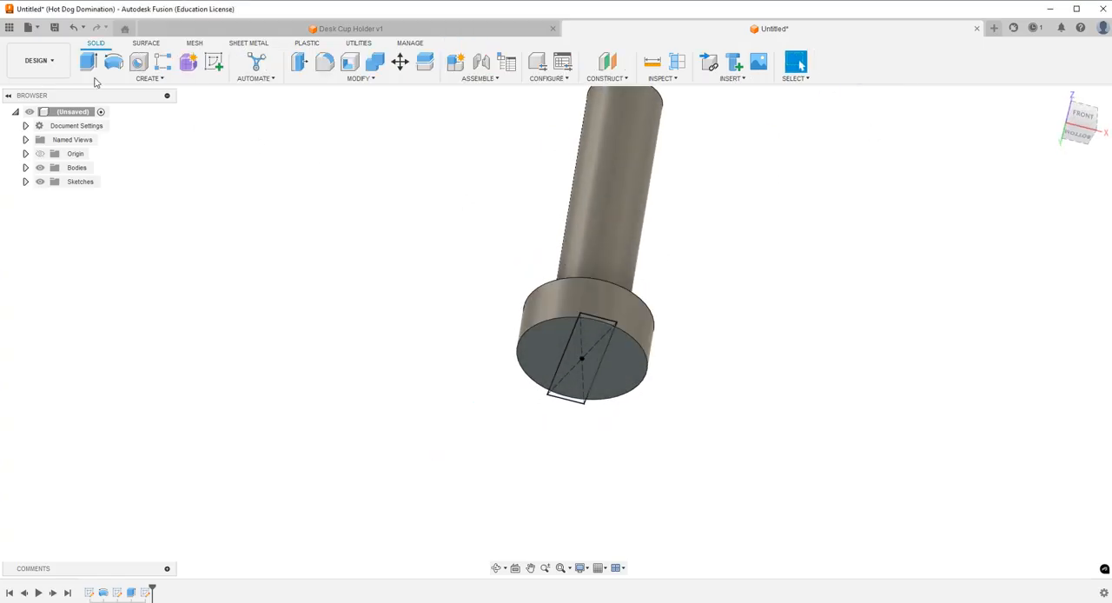
# Extrude all three regions of the rectangle 0.60 in outward from the screw head and join them to the body.
pyautogui.click(90, 62)
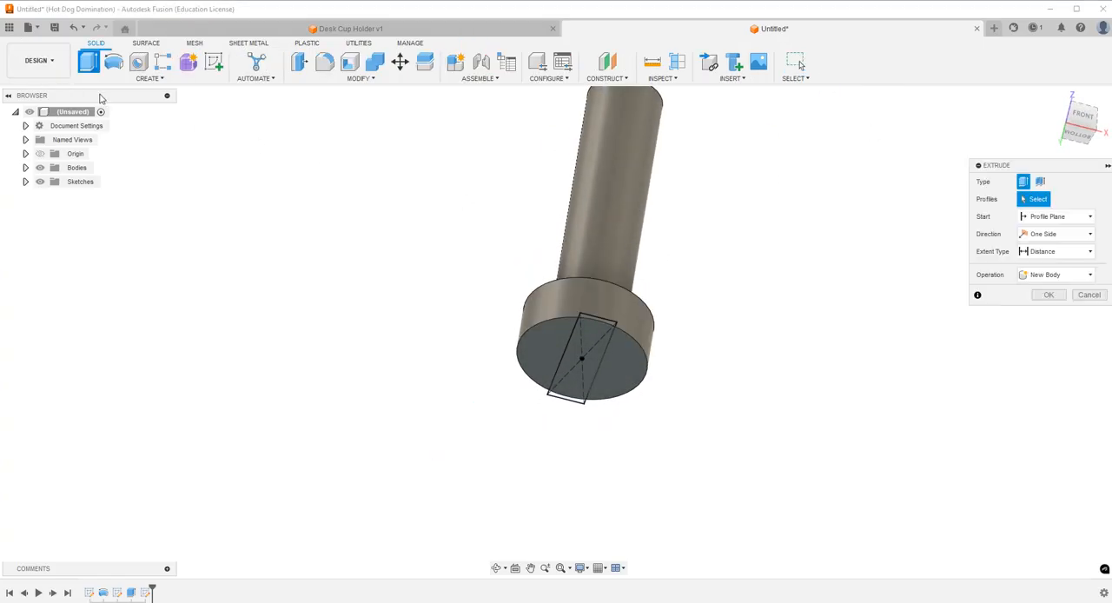
pyautogui.click(589, 323)
pyautogui.click(591, 317)
pyautogui.click(568, 401)
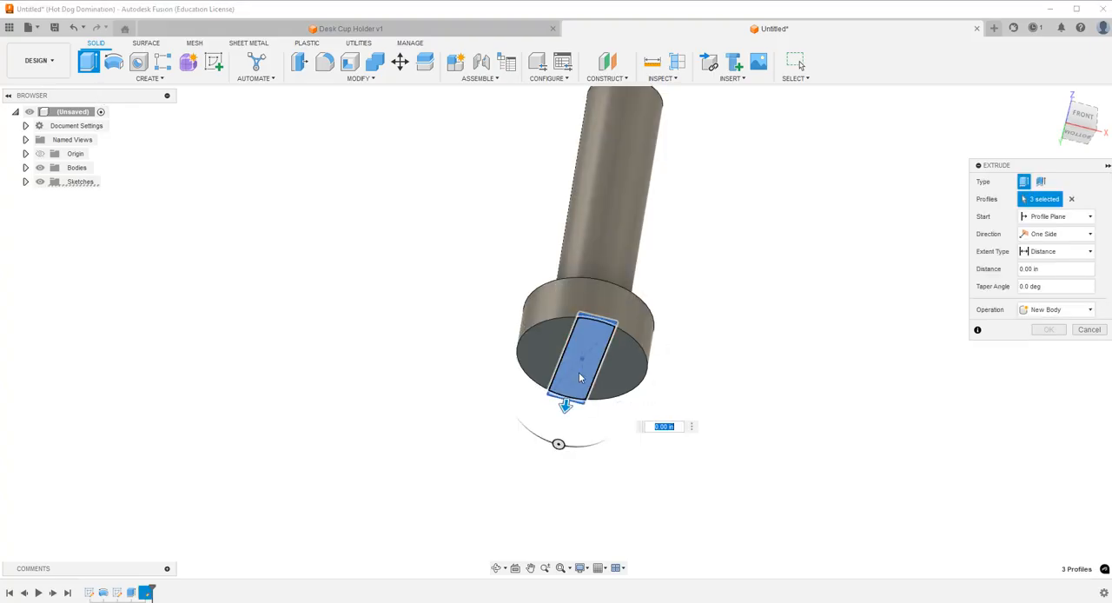
pyautogui.moveTo(566, 405); pyautogui.dragTo(562, 454)
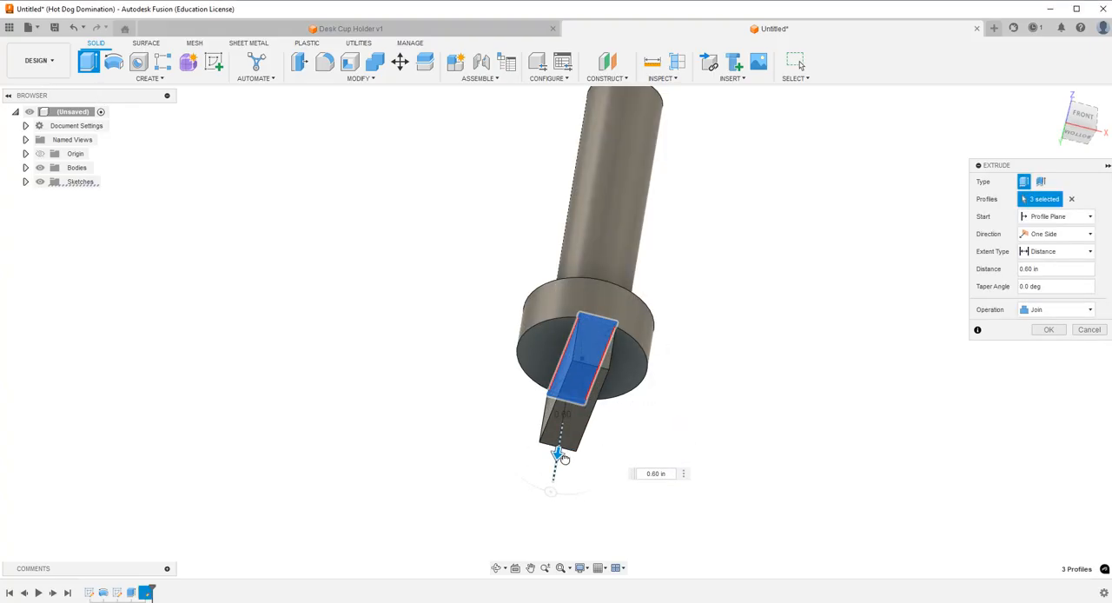
pyautogui.click(1049, 330)
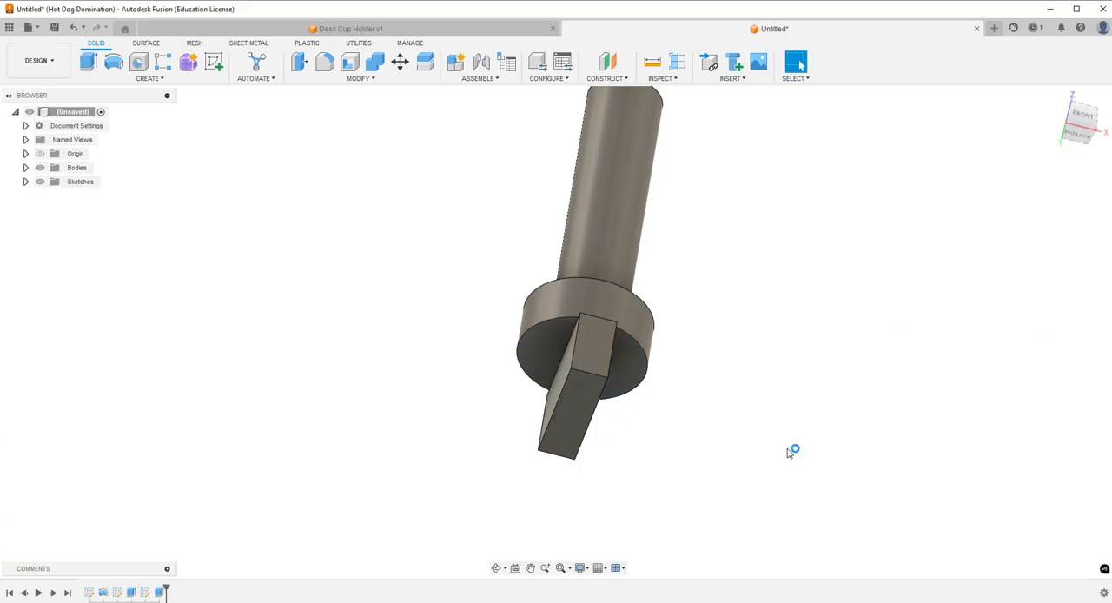
# Add a full-length, unmodeled ANSI Unified 3/4-10 UNC right-hand thread to the screw's cylindrical shaft.
pyautogui.click(497, 567)
pyautogui.moveTo(521, 280); pyautogui.dragTo(609, 270)
pyautogui.press('Escape')
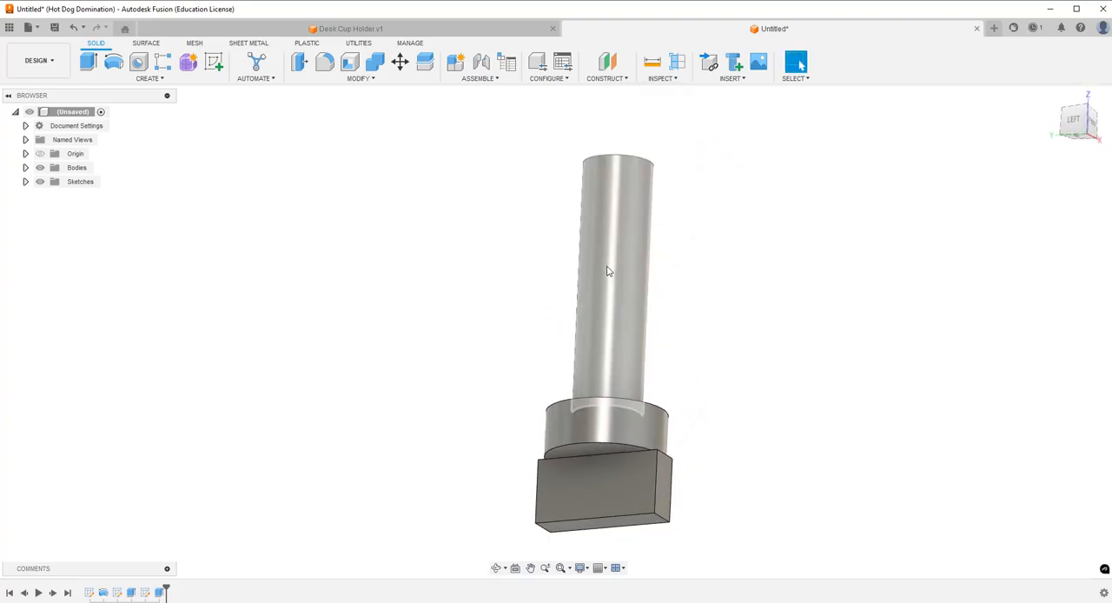
pyautogui.click(182, 81)
pyautogui.click(134, 236)
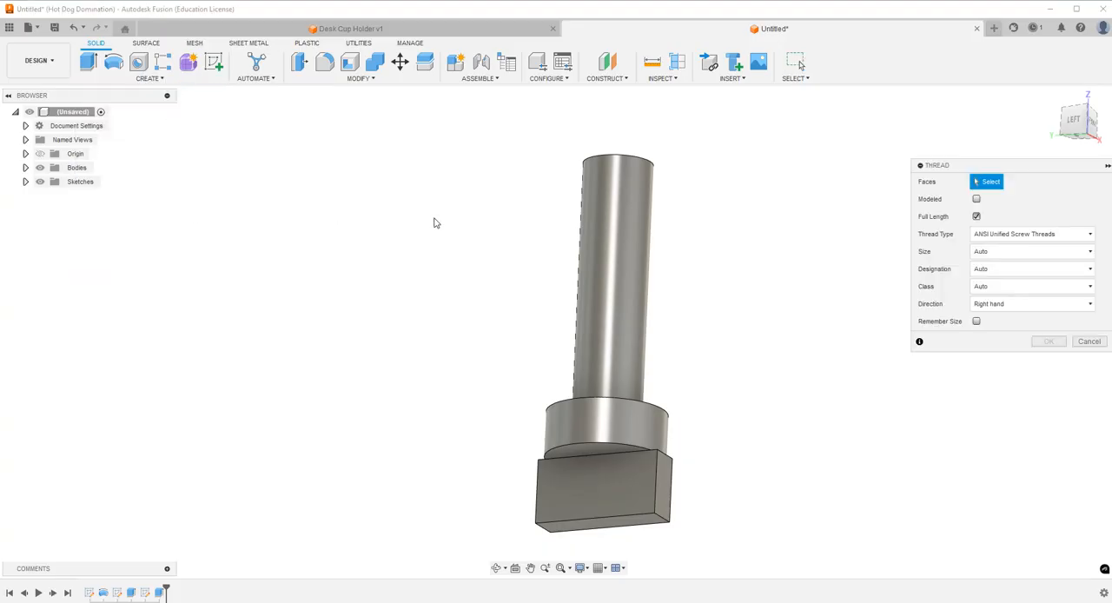
pyautogui.click(598, 244)
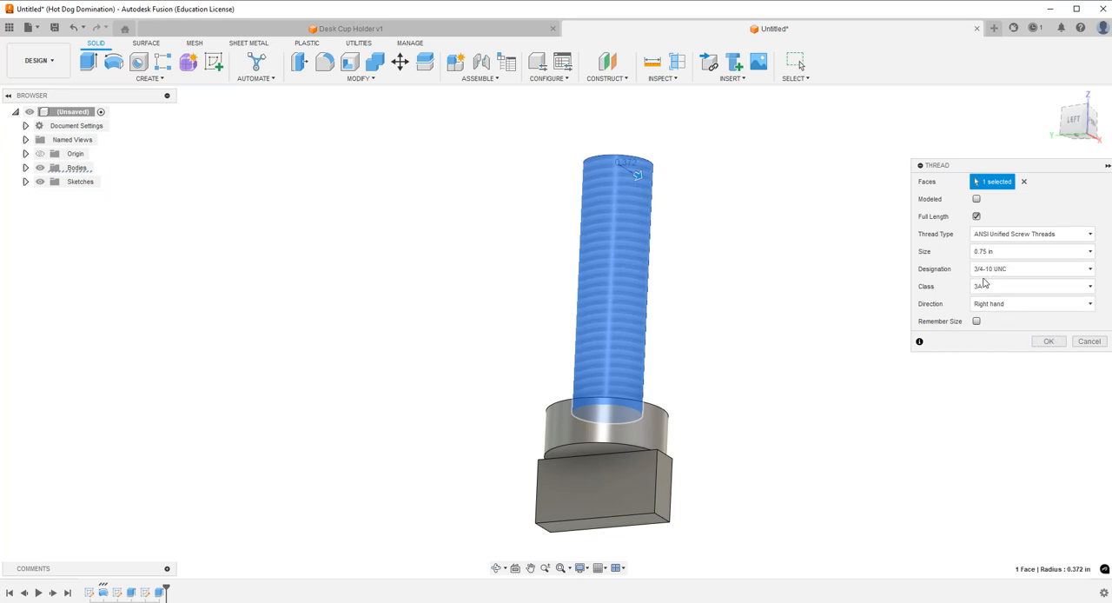
pyautogui.click(1049, 341)
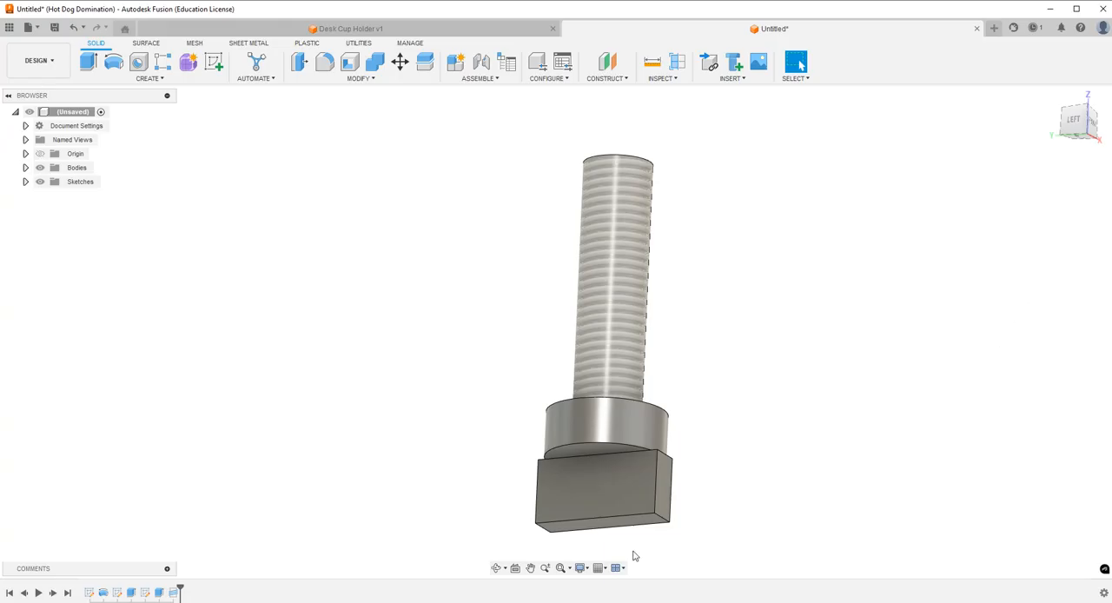
# Save the screw design as "Desk Cup Holder Thread" in the Etsy folder under Desk Cup Holder.
pyautogui.click(498, 569)
pyautogui.moveTo(591, 381); pyautogui.dragTo(595, 352)
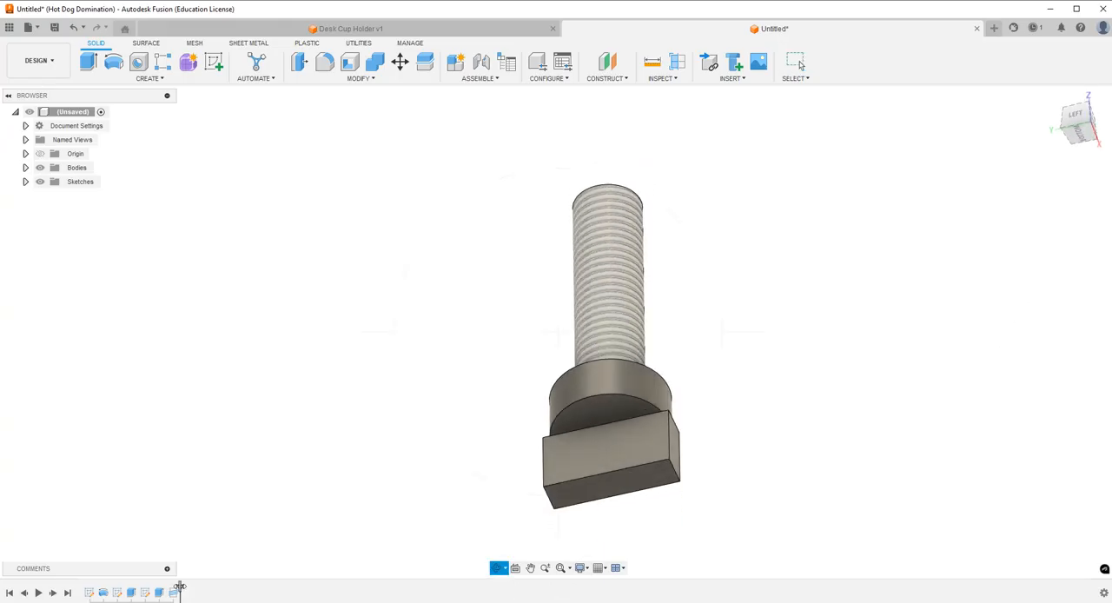
pyautogui.moveTo(605, 258); pyautogui.dragTo(650, 288)
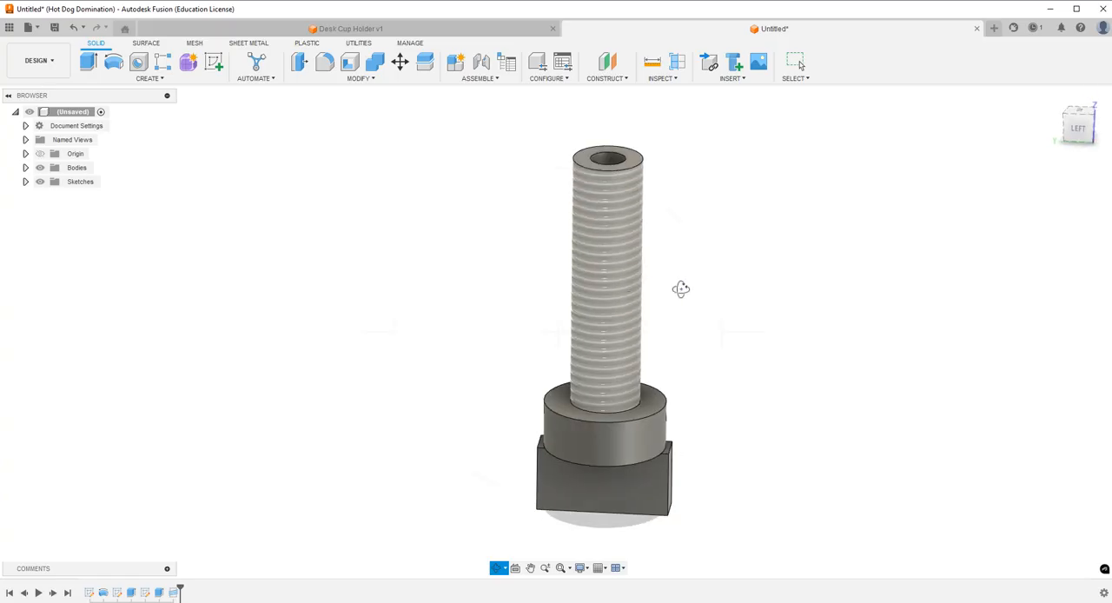
pyautogui.press('Escape')
pyautogui.click(53, 29)
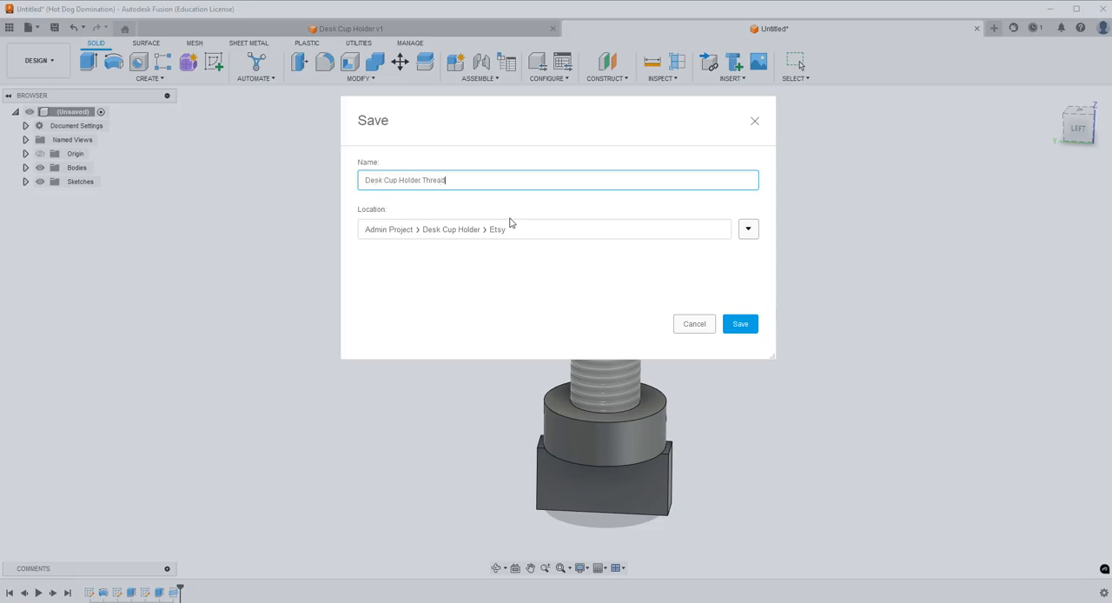
pyautogui.press('Return')
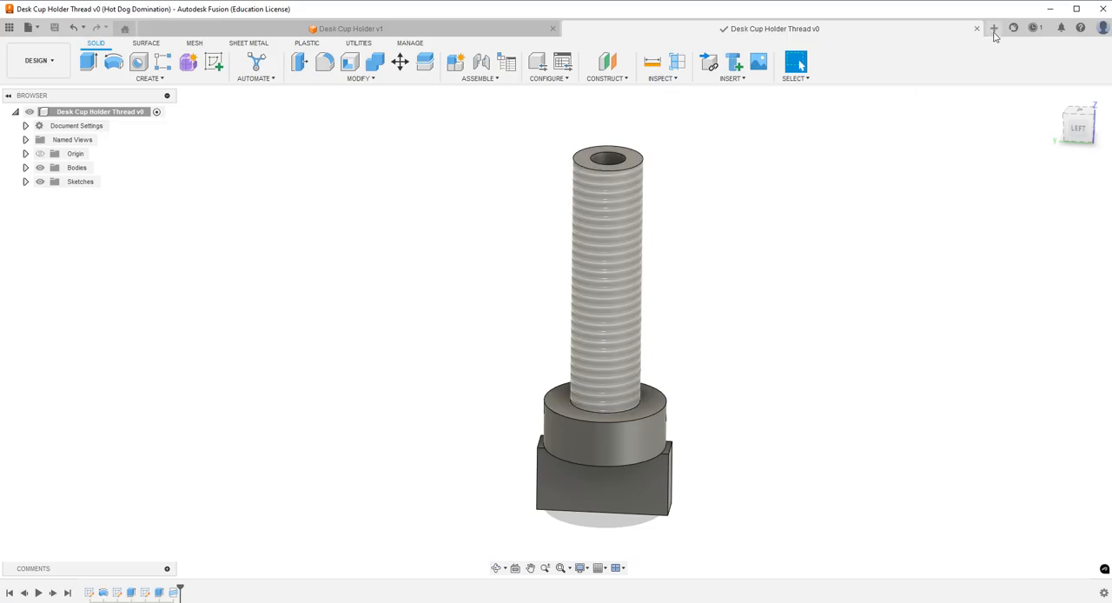
# Create a new design and start a sketch on the front plane.
pyautogui.click(994, 33)
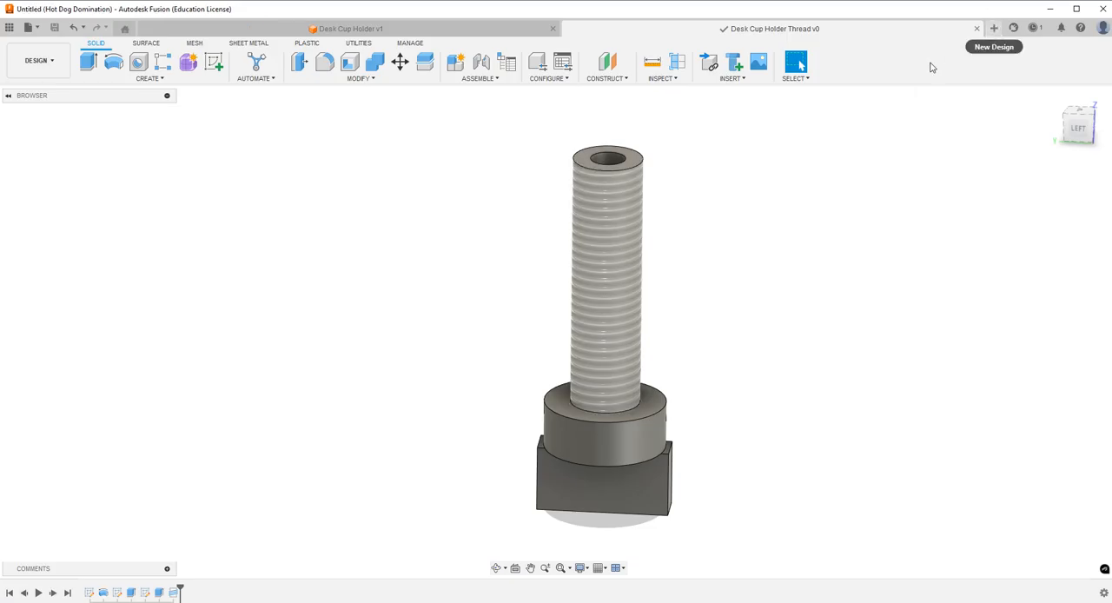
pyautogui.click(216, 70)
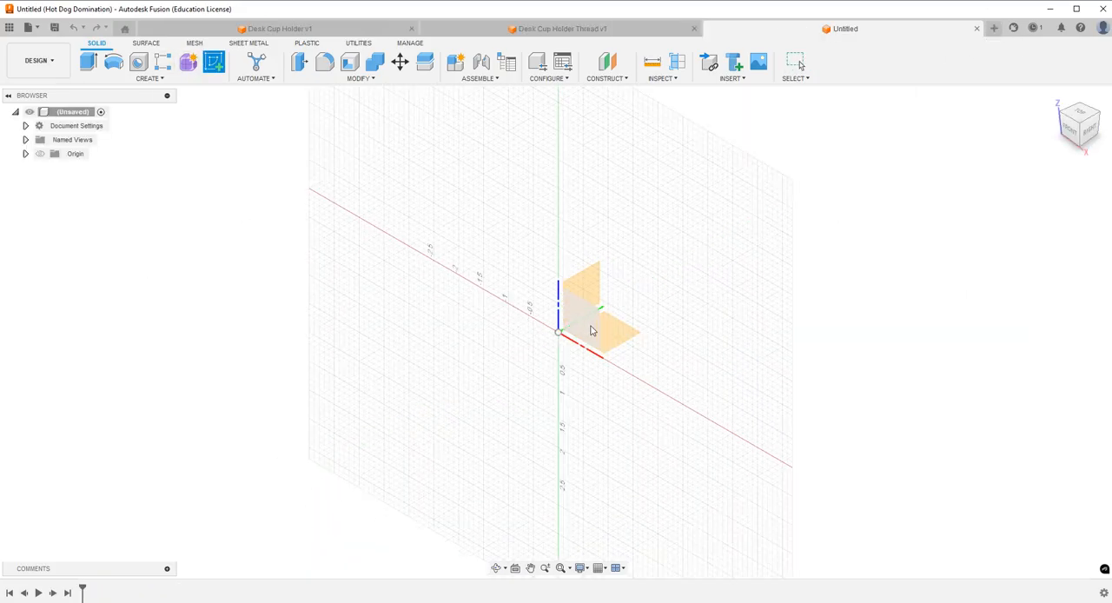
pyautogui.click(595, 328)
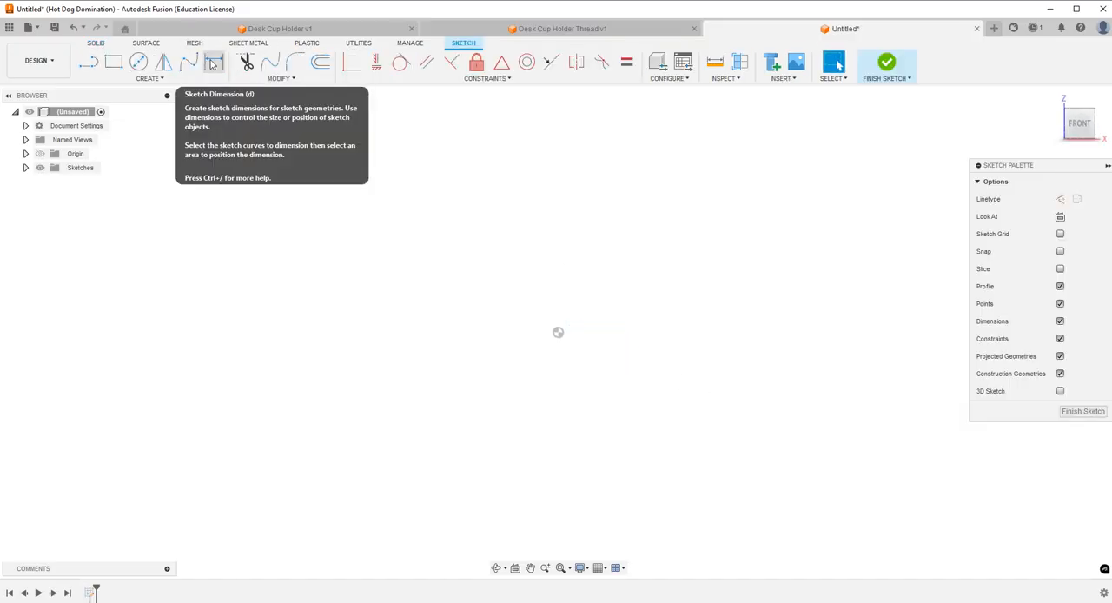
# Draw a vertical line up from the origin, a horizontal line about 2.28 in long, and a short vertical line down from its end.
pyautogui.click(89, 61)
pyautogui.click(559, 333)
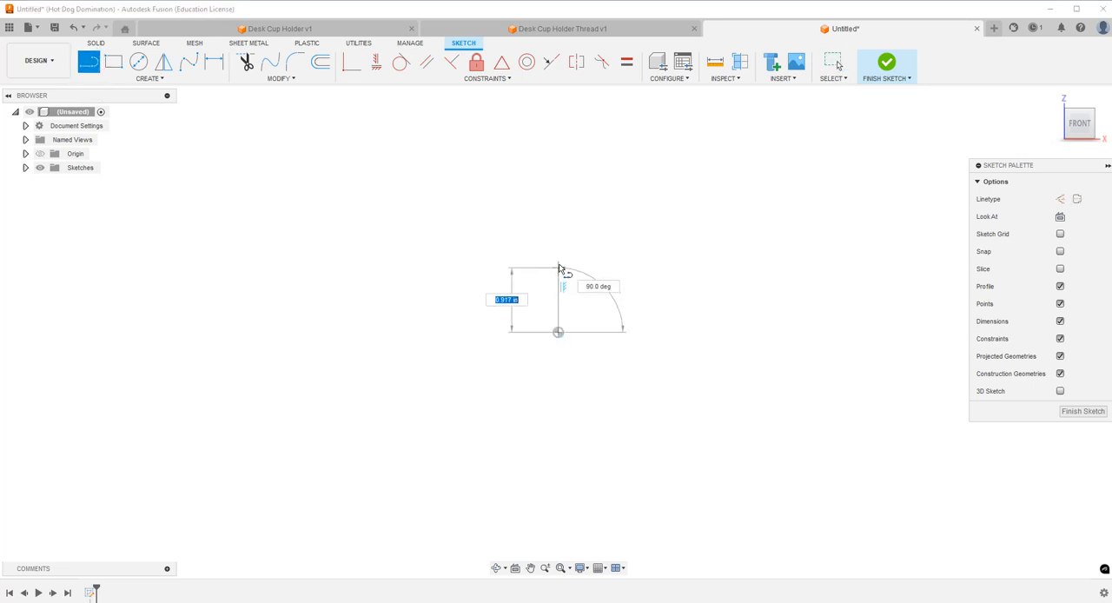
pyautogui.click(559, 258)
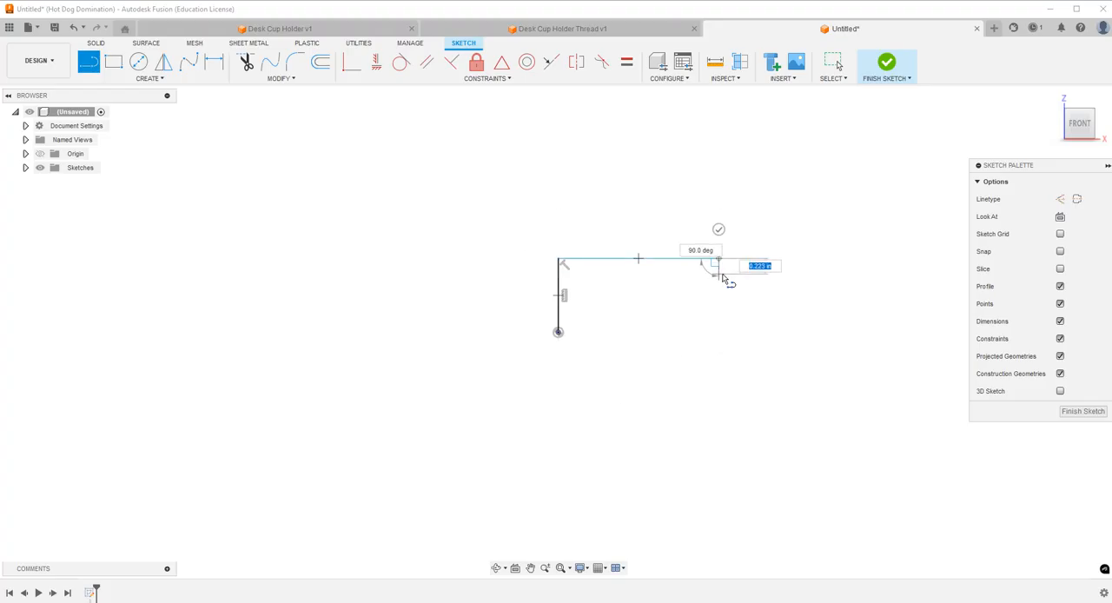
pyautogui.click(720, 261)
pyautogui.press('Escape')
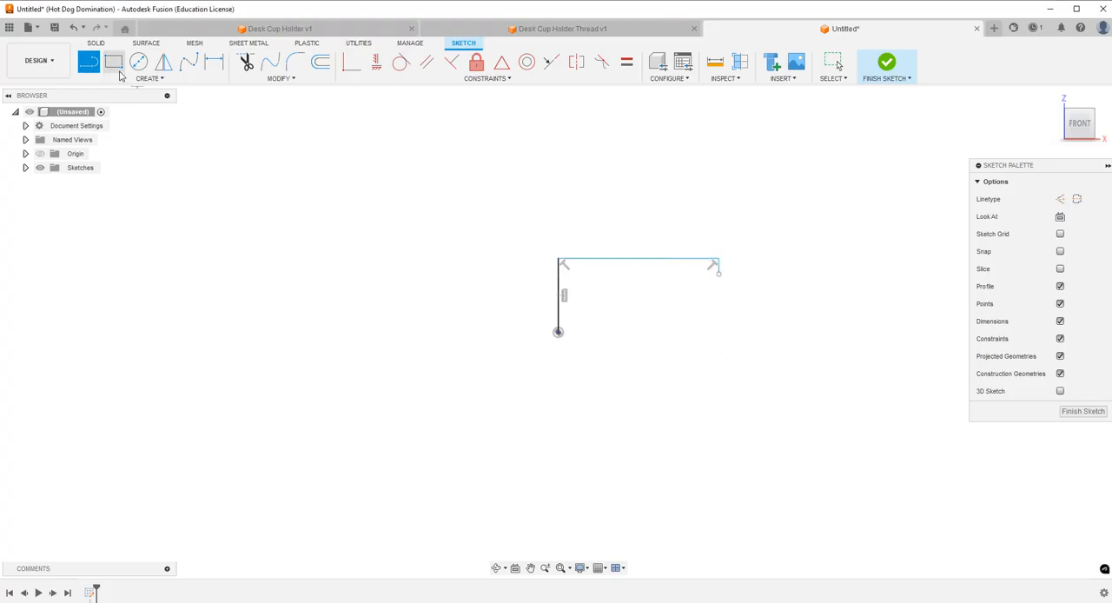
# Draw a horizontal line about 0.29 in long from the origin, parallel to the upper line.
pyautogui.click(558, 332)
pyautogui.click(579, 333)
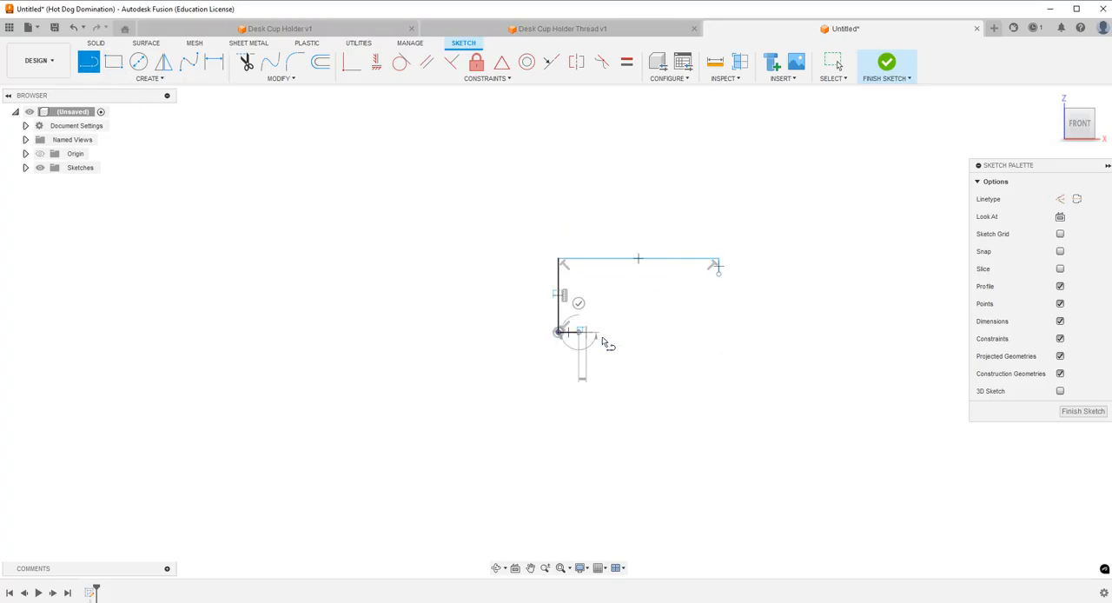
pyautogui.press('Escape')
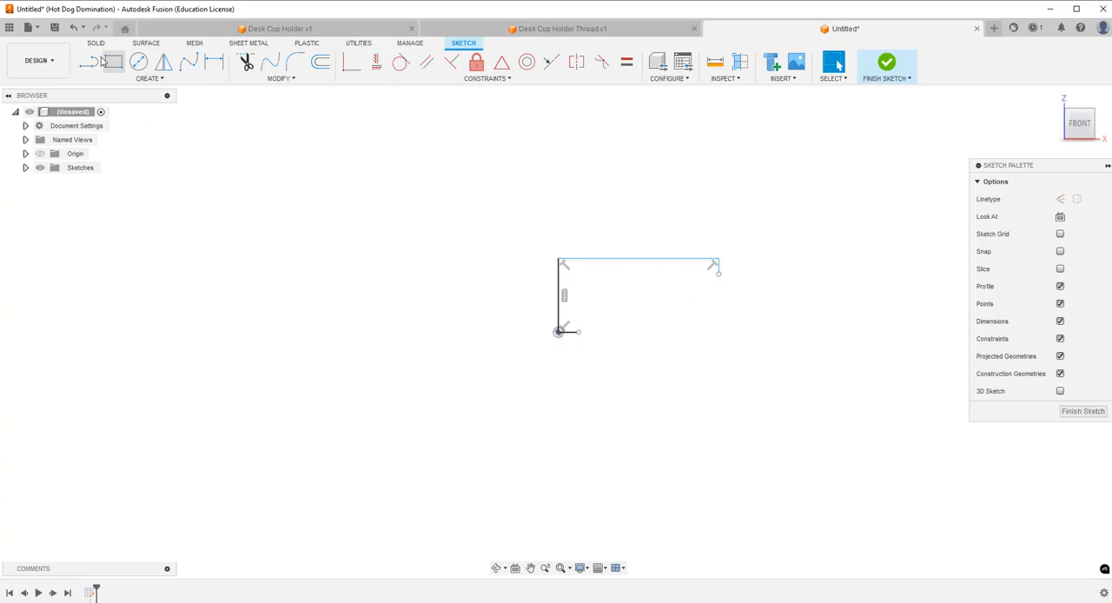
# Try to dimension the short horizontal line at the origin.
pyautogui.click(215, 62)
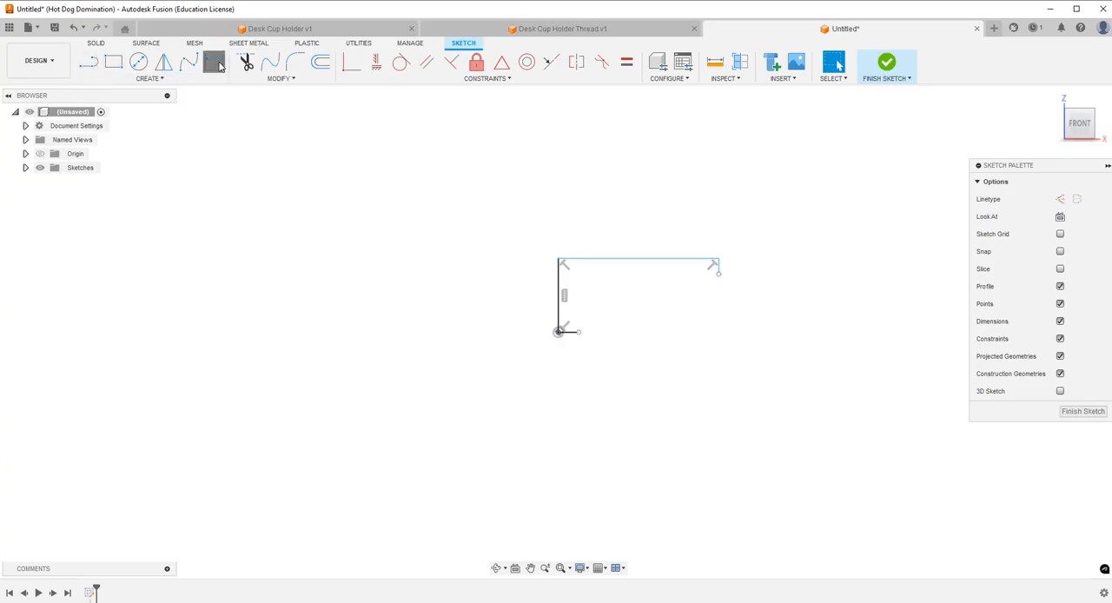
pyautogui.click(573, 334)
pyautogui.click(530, 391)
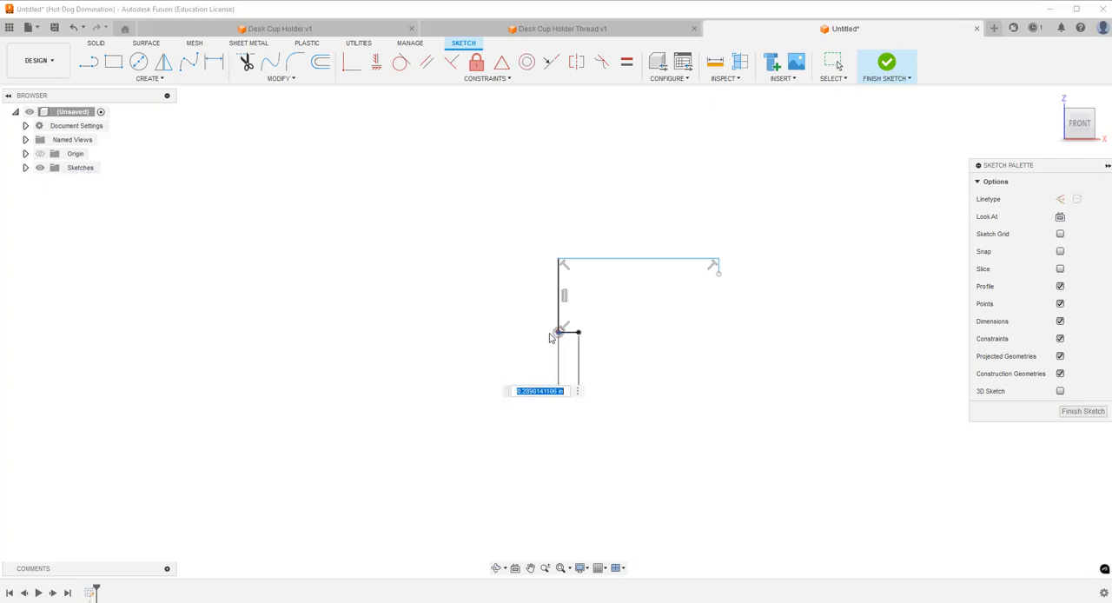
pyautogui.press('Return')
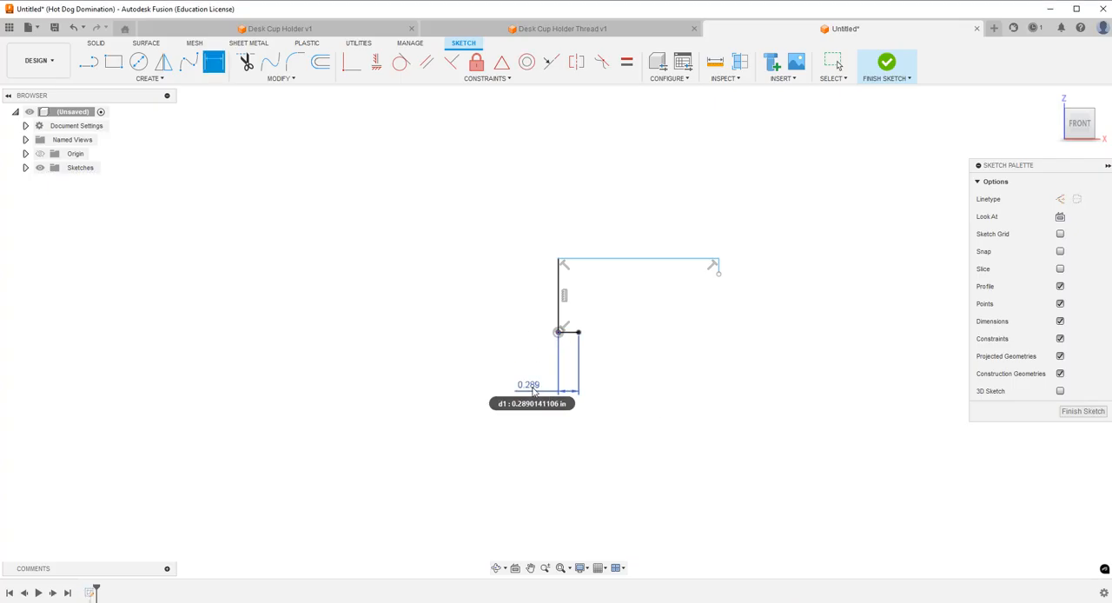
pyautogui.press('Escape')
# Raise the upper horizontal line to lengthen the profile's vertical side, and shorten the downward line at its far end.
pyautogui.moveTo(628, 260); pyautogui.dragTo(635, 202)
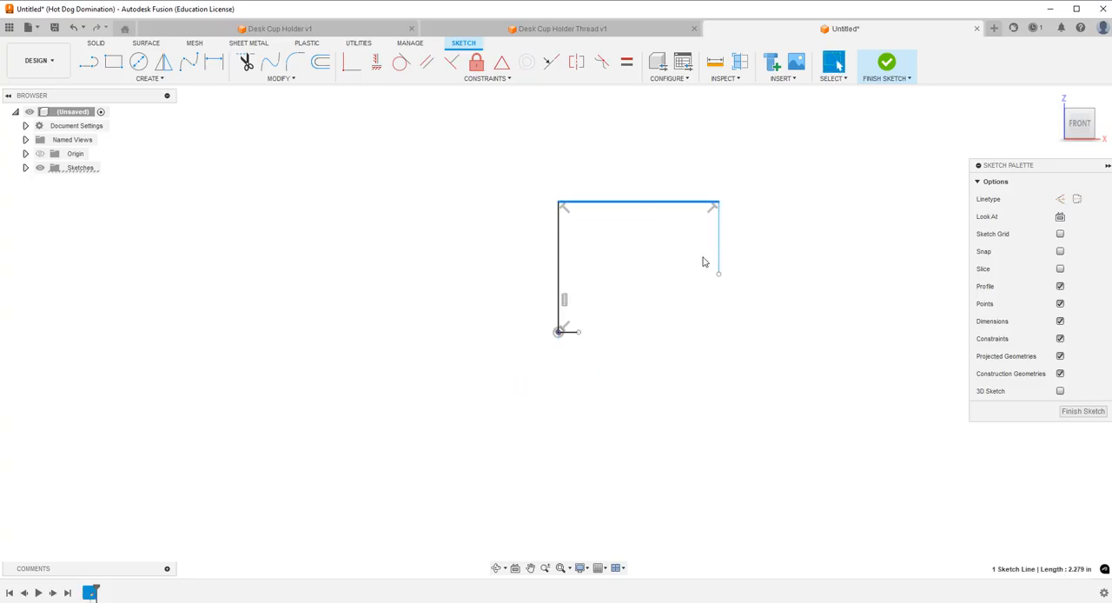
pyautogui.moveTo(720, 275); pyautogui.dragTo(719, 233)
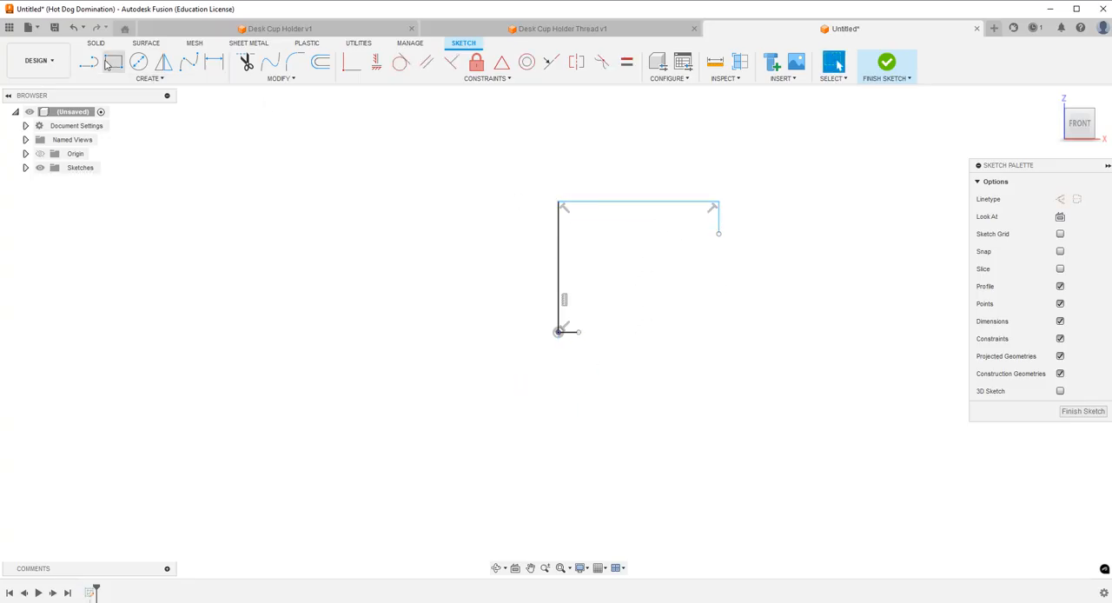
# Draw a short vertical line upward from the free end of the horizontal line at the origin.
pyautogui.click(89, 61)
pyautogui.click(579, 332)
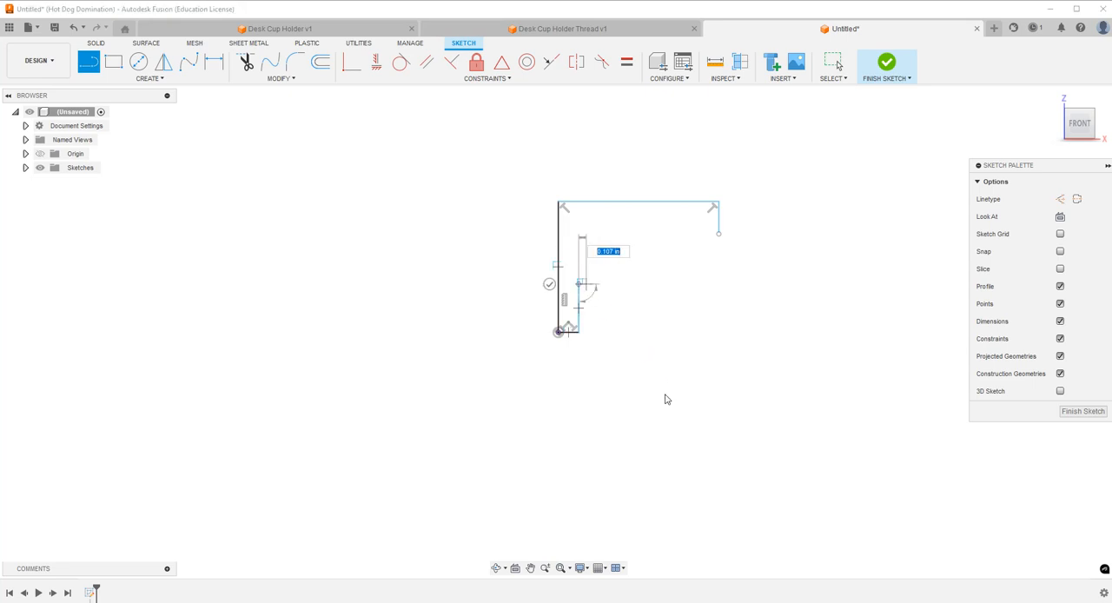
pyautogui.click(579, 284)
pyautogui.press('Escape')
# Dimension the short horizontal line at the origin and set its length to 0.1875/2 in.
pyautogui.click(214, 61)
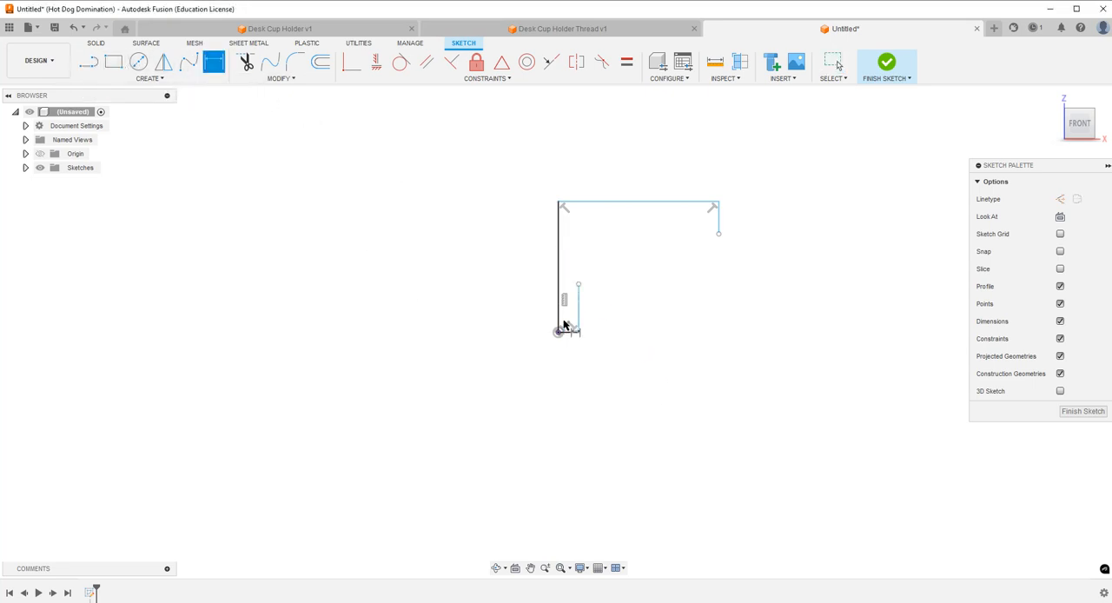
pyautogui.click(569, 332)
pyautogui.click(511, 377)
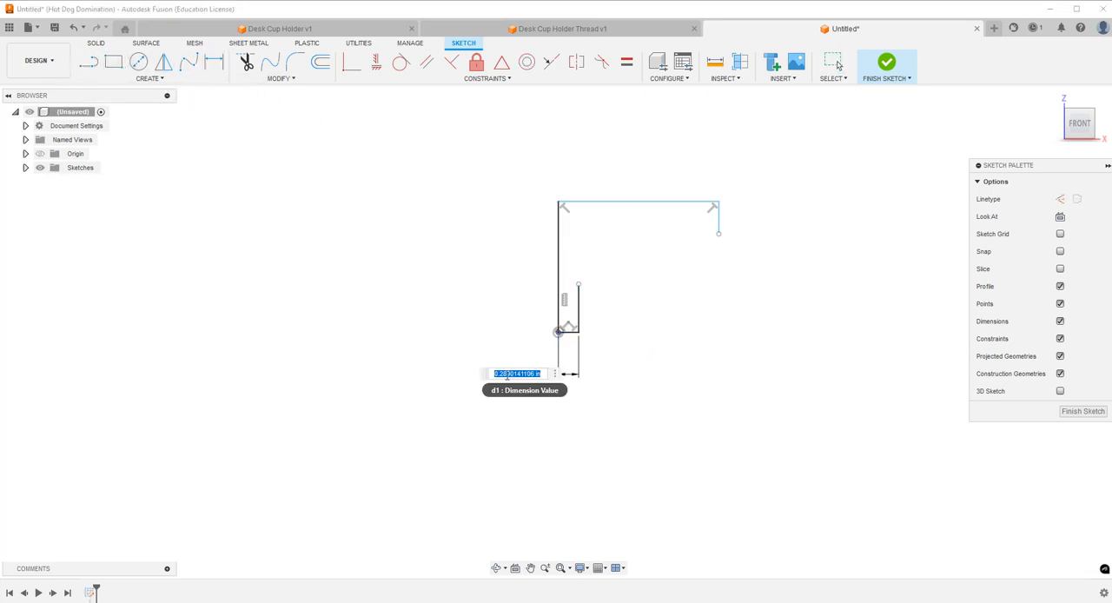
pyautogui.write('.365')
pyautogui.press('Return')
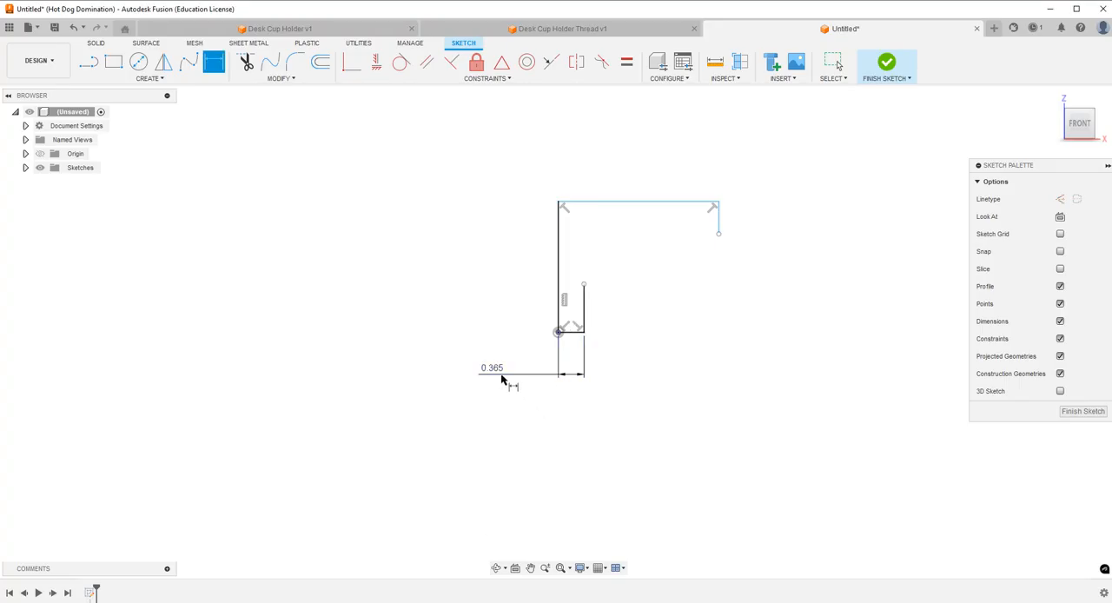
pyautogui.doubleClick(497, 374)
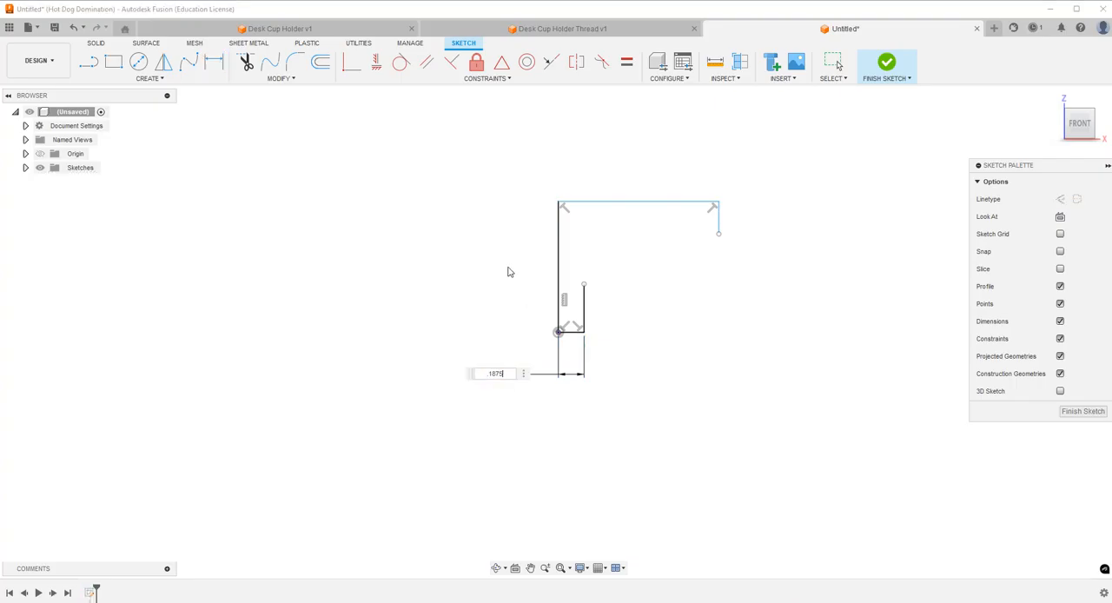
pyautogui.press('Return')
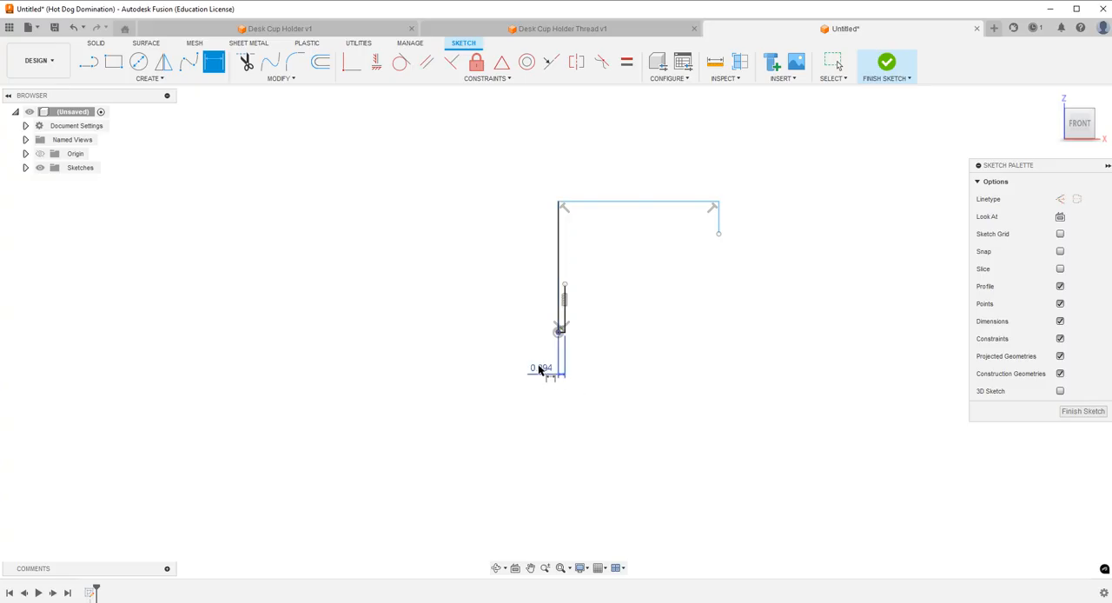
# Measure the hole's top edge on the threaded shaft in the Desk Cup Holder Thread design and return to the untitled sketch.
pyautogui.click(556, 29)
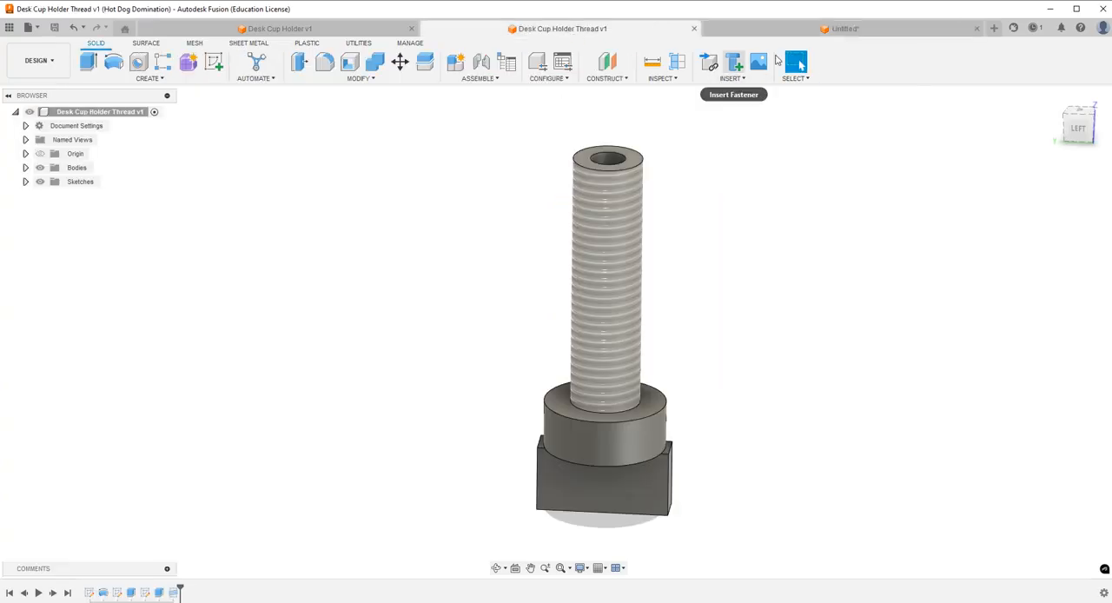
pyautogui.click(653, 61)
pyautogui.click(622, 157)
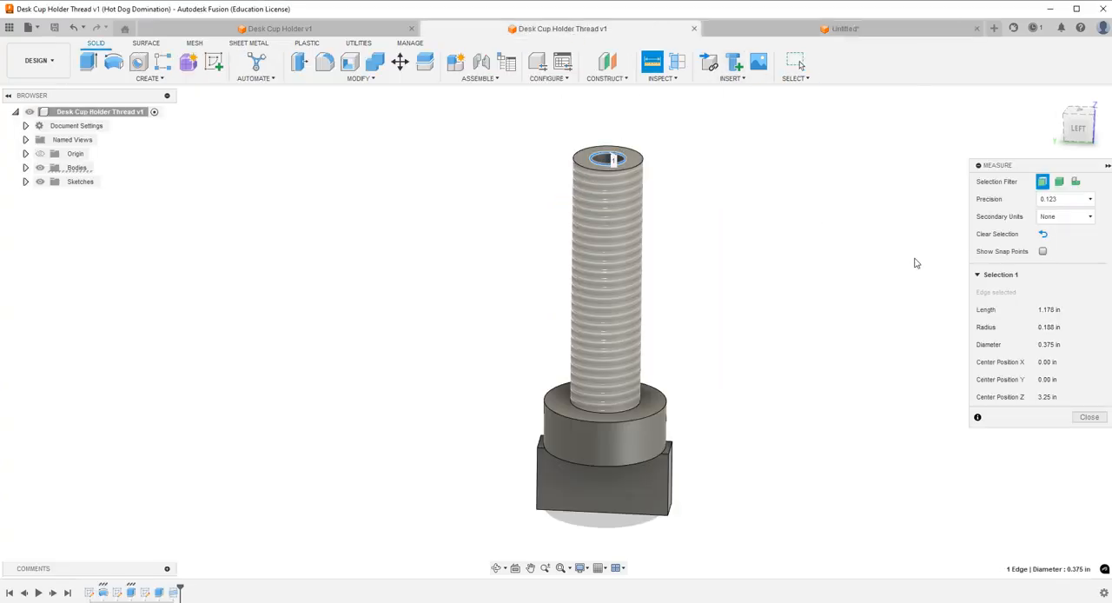
pyautogui.click(1089, 417)
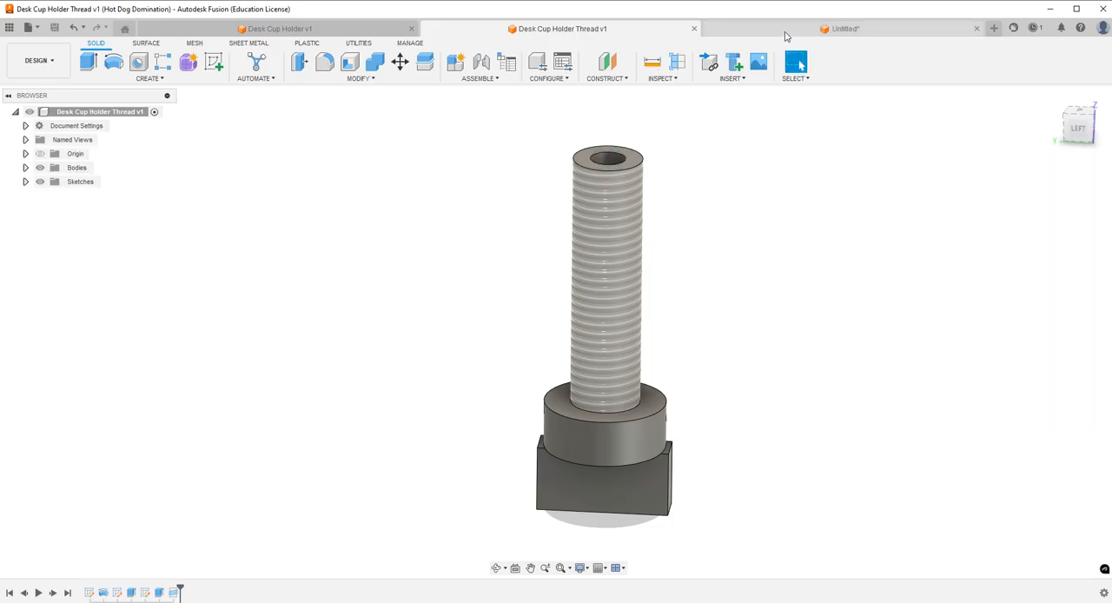
pyautogui.click(837, 28)
# Set the short bottom line's dimension to 0.375/2 in and refine it to 0.178 in.
pyautogui.scroll(3, 522, 318)
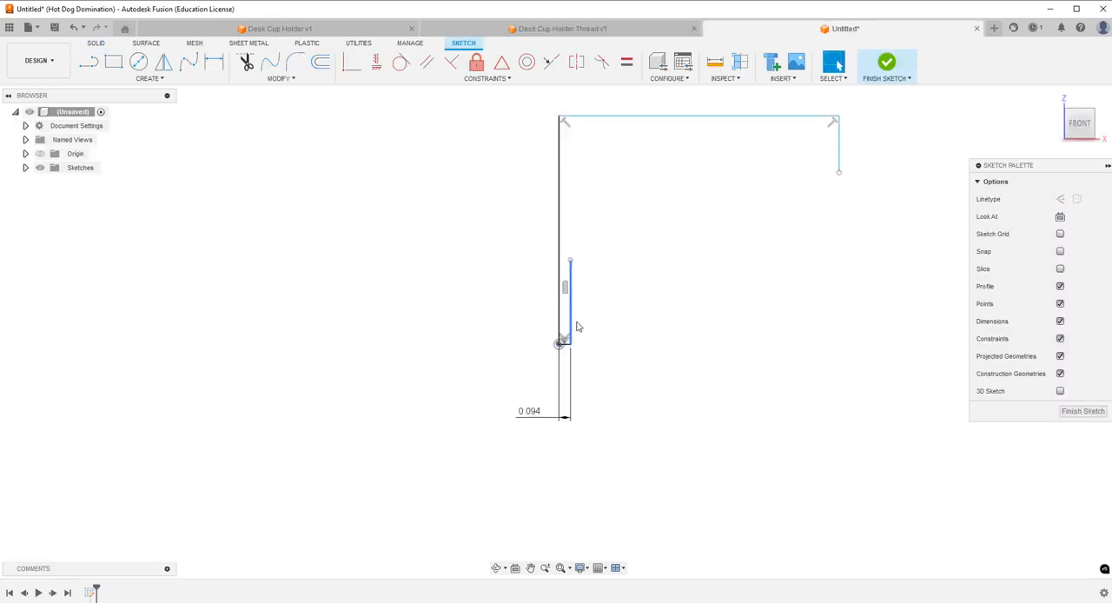
pyautogui.doubleClick(528, 412)
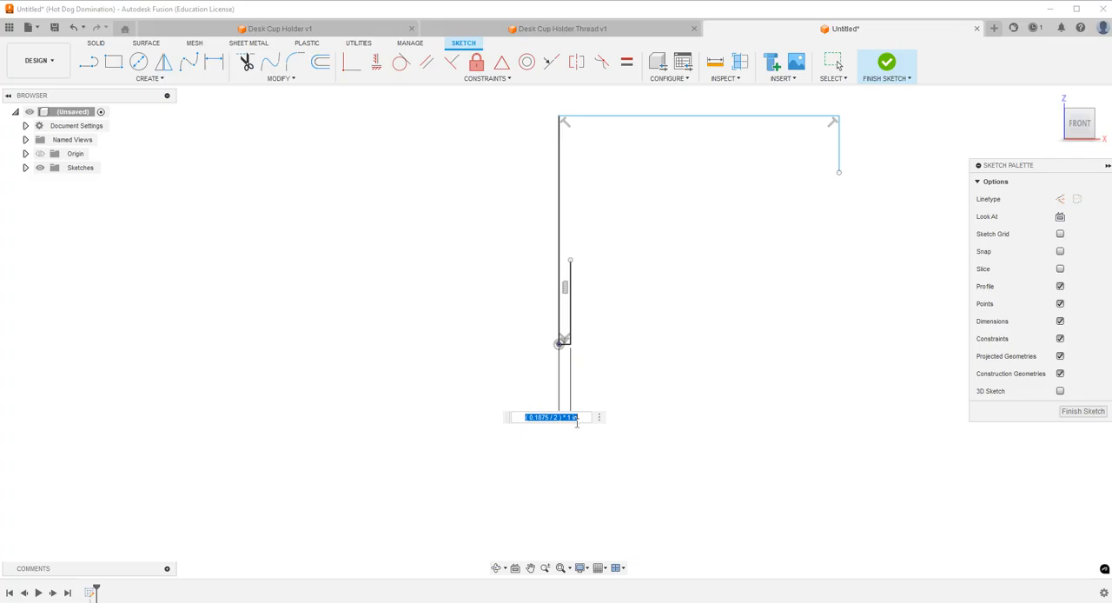
pyautogui.press('BackSpace')
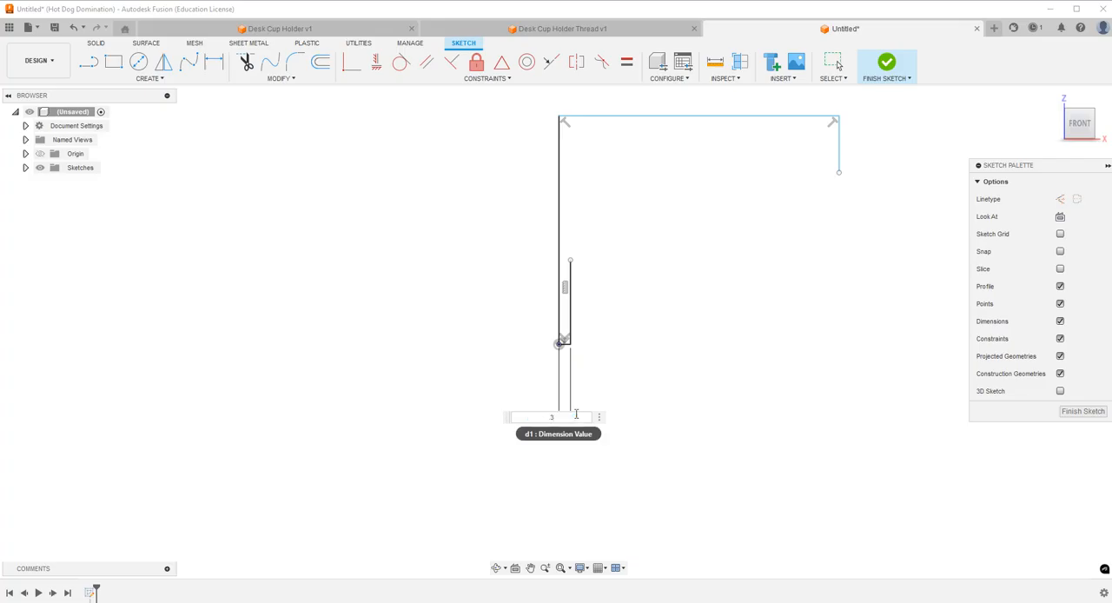
pyautogui.write('.375/2')
pyautogui.press('Return')
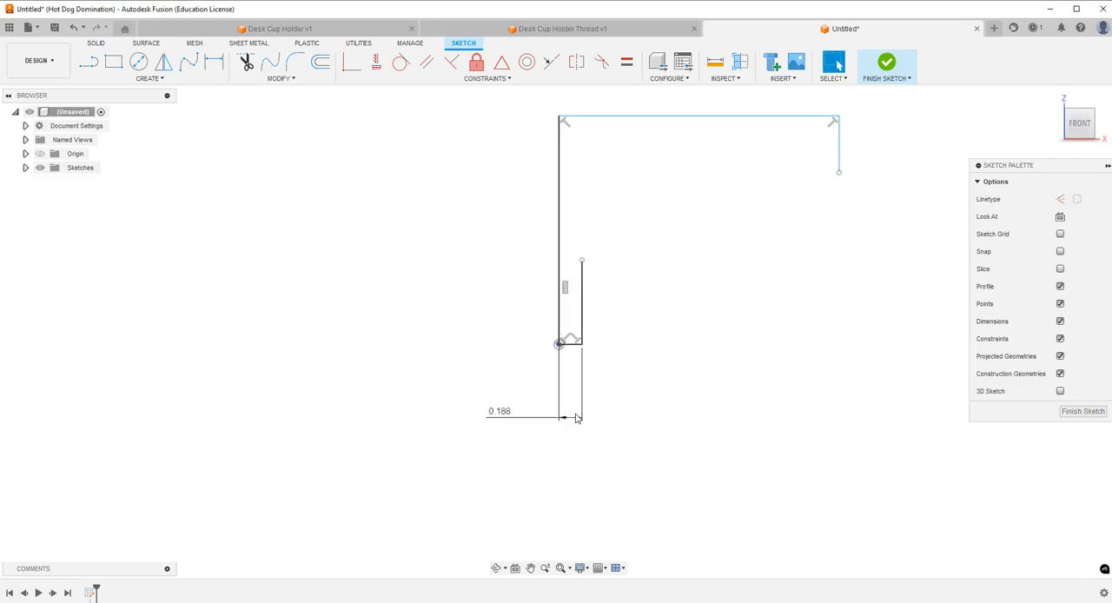
pyautogui.doubleClick(502, 416)
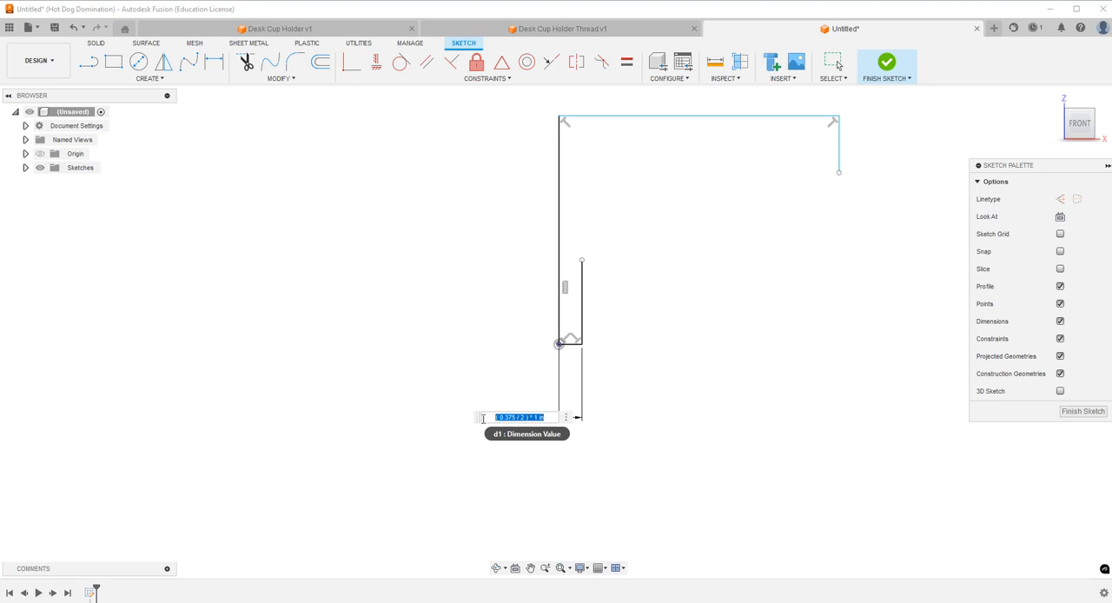
pyautogui.press('BackSpace')
pyautogui.press('Return')
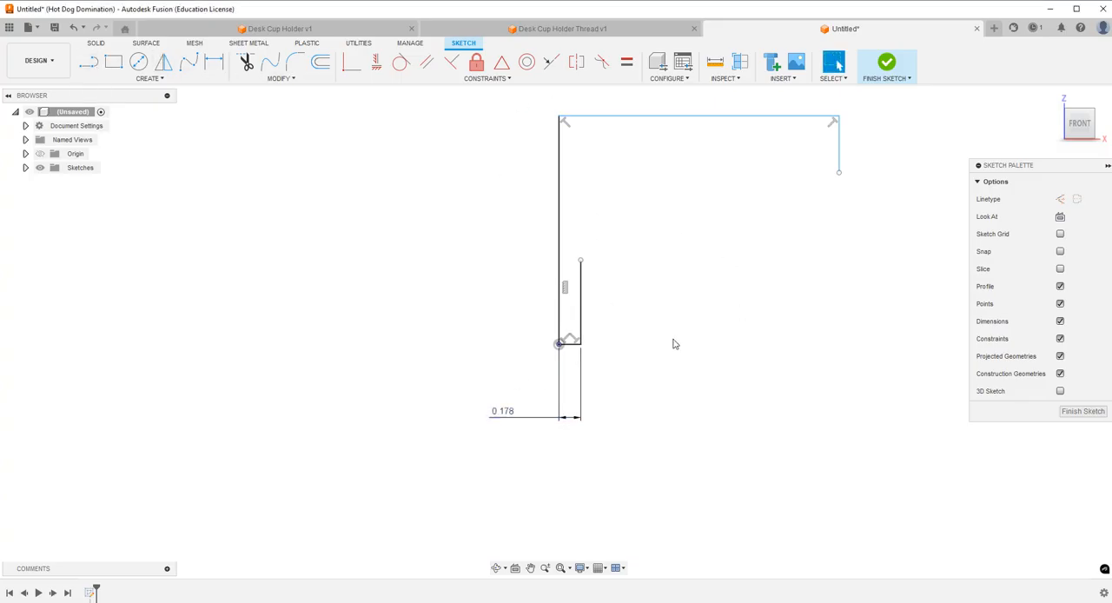
# Lengthen the downward line at the profile's far end so it stops about 0.79 in above the origin's level.
pyautogui.click(89, 65)
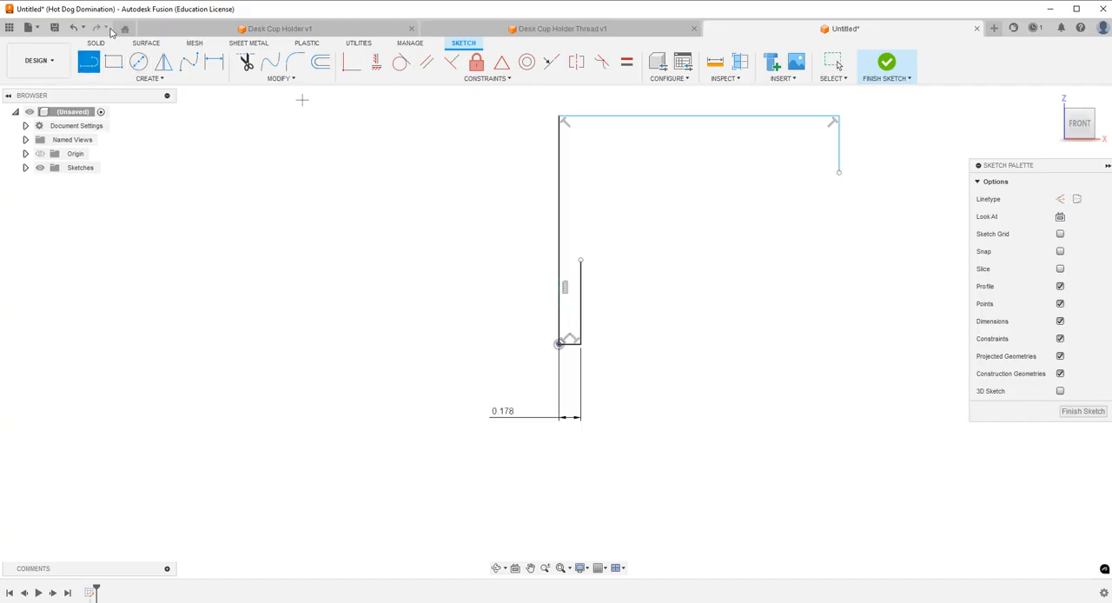
pyautogui.press('d')
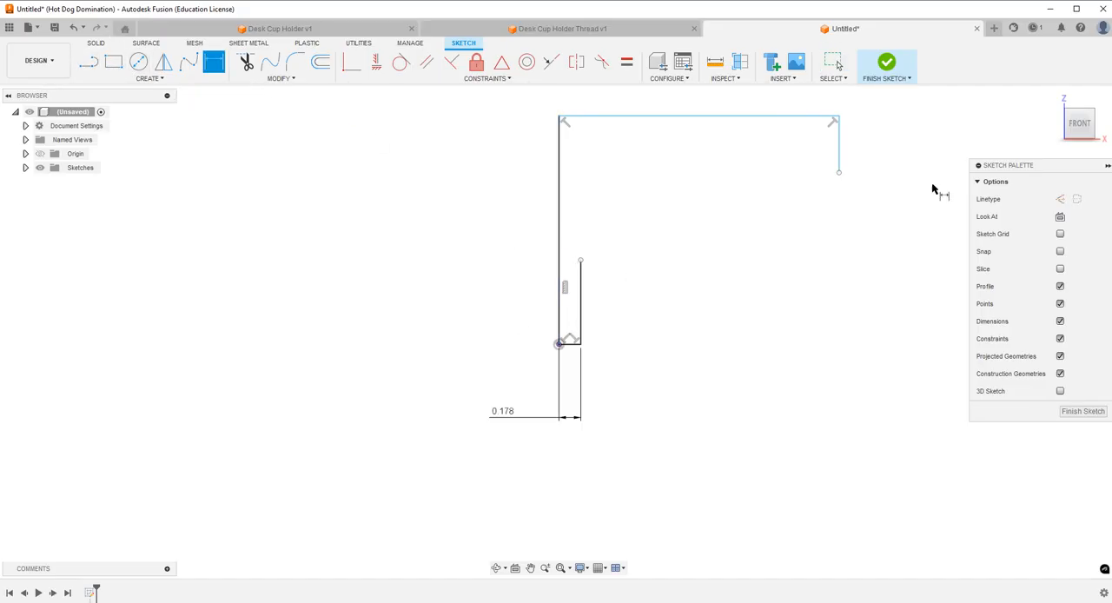
pyautogui.press('Escape')
pyautogui.moveTo(840, 173); pyautogui.dragTo(838, 237)
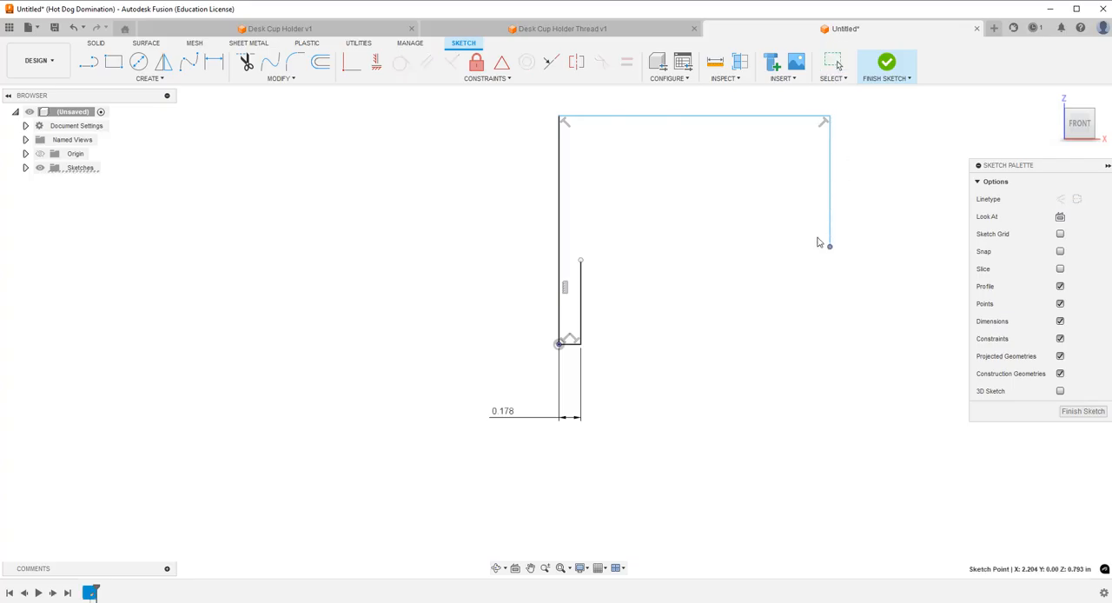
# Dimension the profile's upper horizontal line to 0.70 in.
pyautogui.click(214, 62)
pyautogui.scroll(-1, 558, 437)
pyautogui.click(658, 171)
pyautogui.click(663, 113)
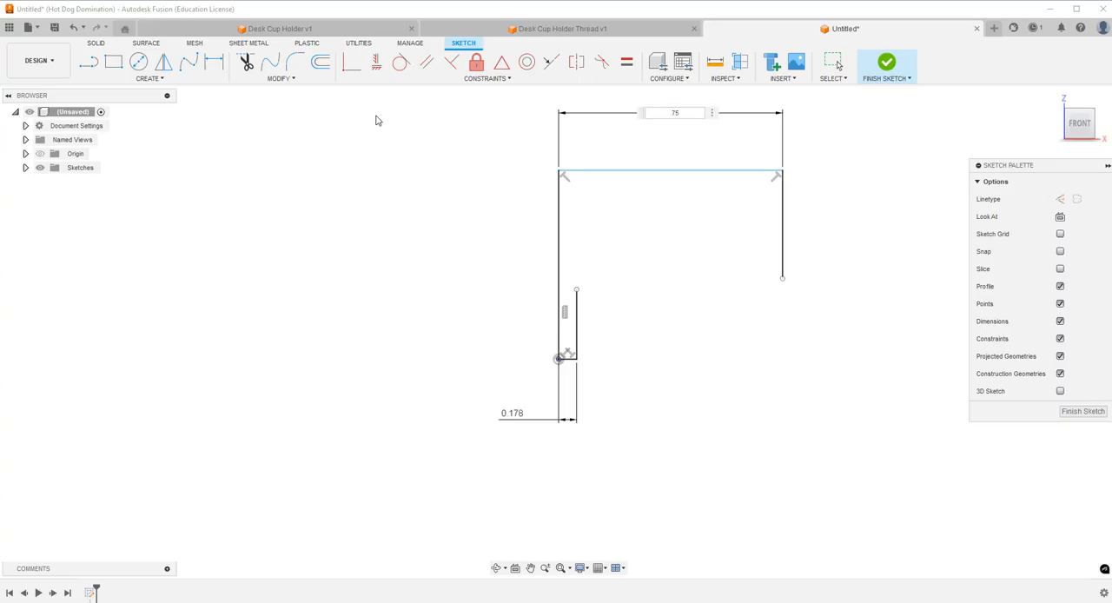
pyautogui.press('Return')
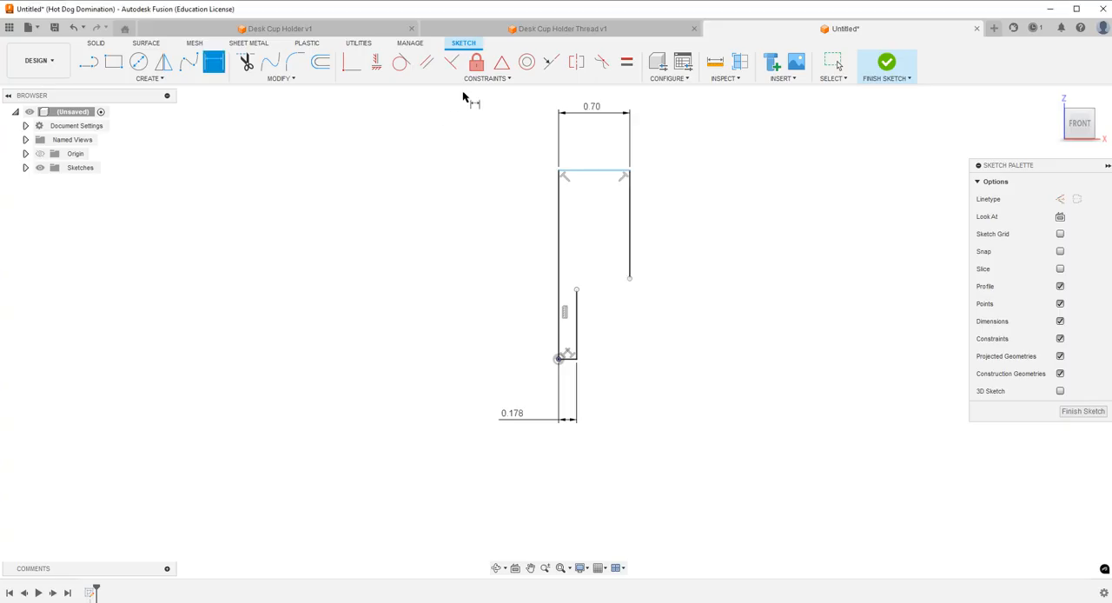
# Try dimensioning the tall vertical line above the origin and delete that dimension.
pyautogui.click(557, 254)
pyautogui.click(484, 269)
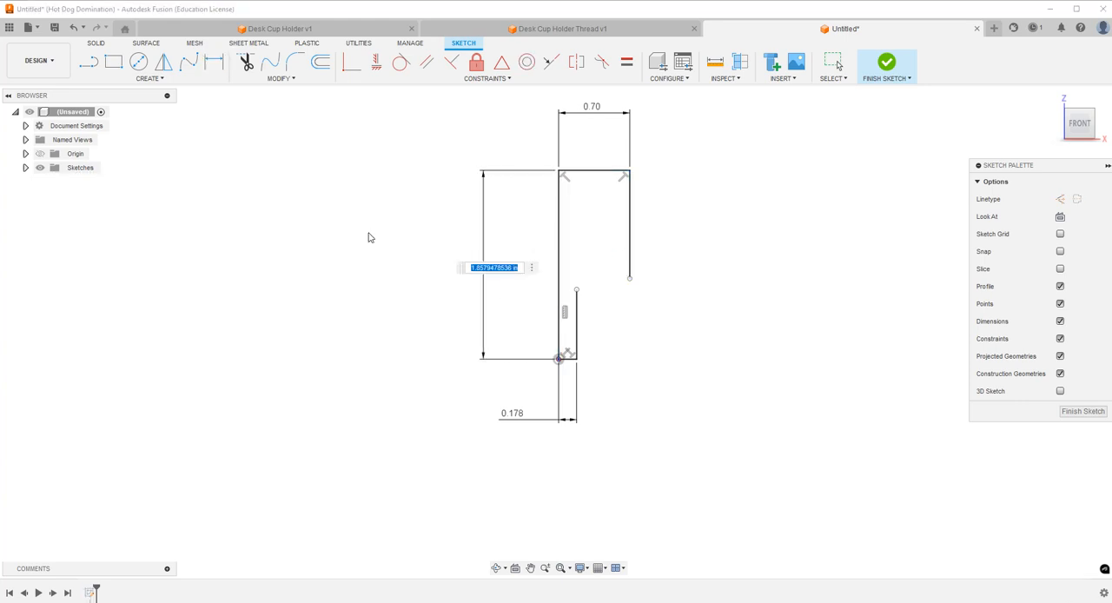
pyautogui.press('Return')
pyautogui.press('Escape')
pyautogui.click(489, 275)
pyautogui.press('Delete')
# Lower the upper horizontal line and dimension its height above the origin to 1 in.
pyautogui.moveTo(605, 176); pyautogui.dragTo(604, 268)
pyautogui.click(214, 63)
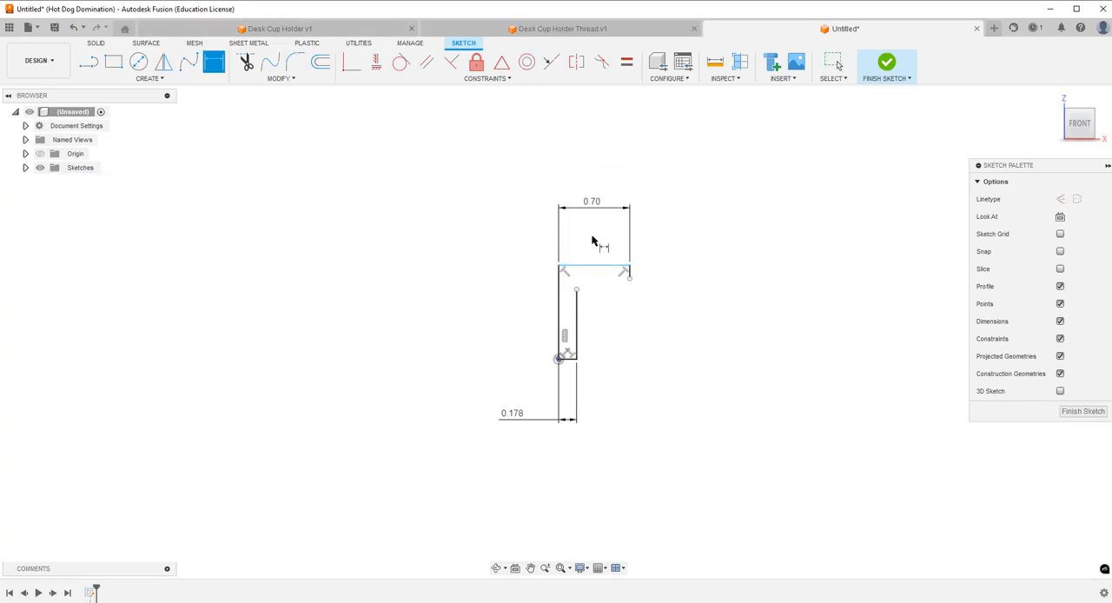
pyautogui.click(577, 268)
pyautogui.click(560, 360)
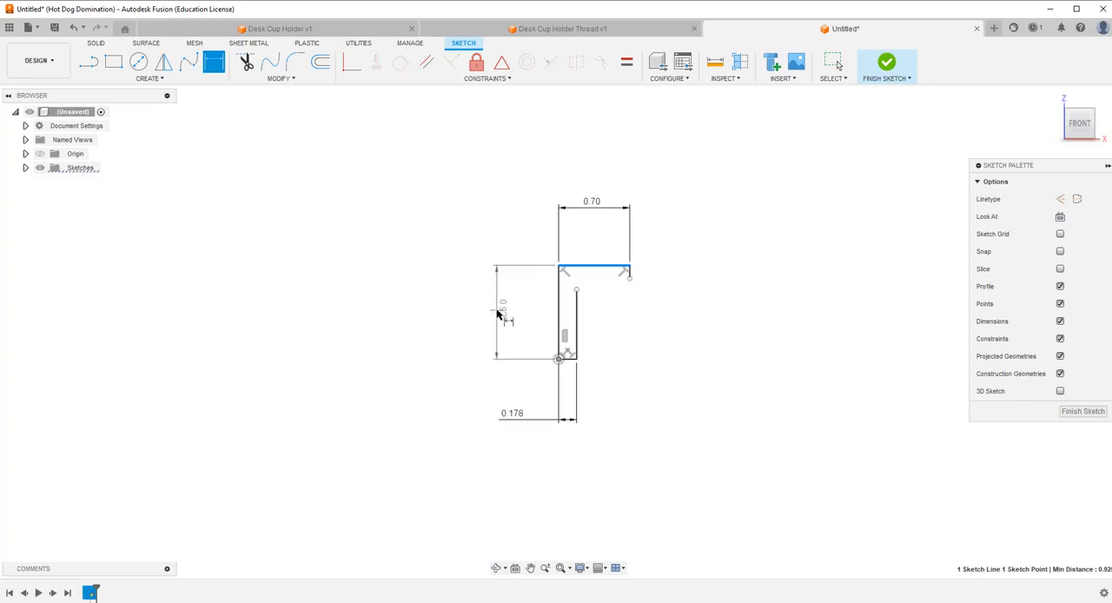
pyautogui.click(498, 311)
pyautogui.write('1')
pyautogui.press('Return')
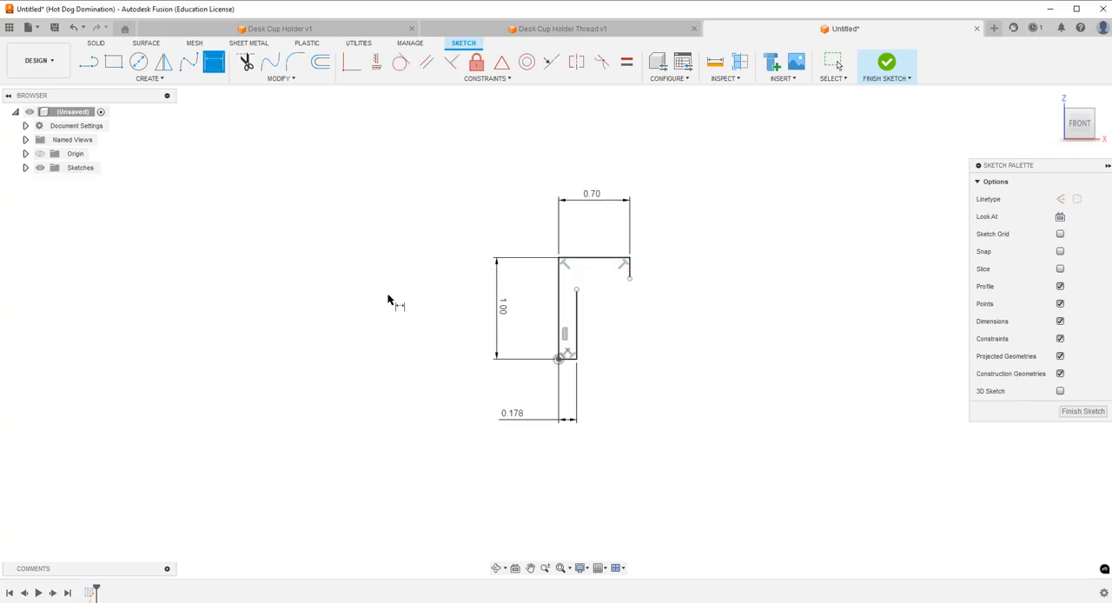
# Dimension the short downward line at the far end of the upper line to 0.125 in.
pyautogui.click(632, 273)
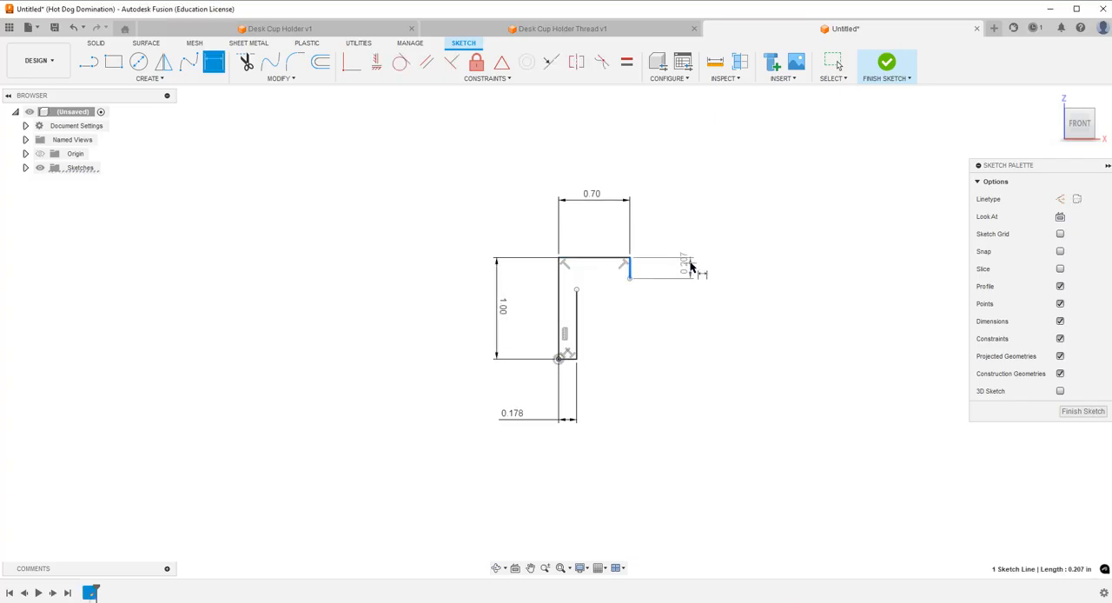
pyautogui.click(691, 268)
pyautogui.press('BackSpace')
pyautogui.write('.125')
pyautogui.press('Return')
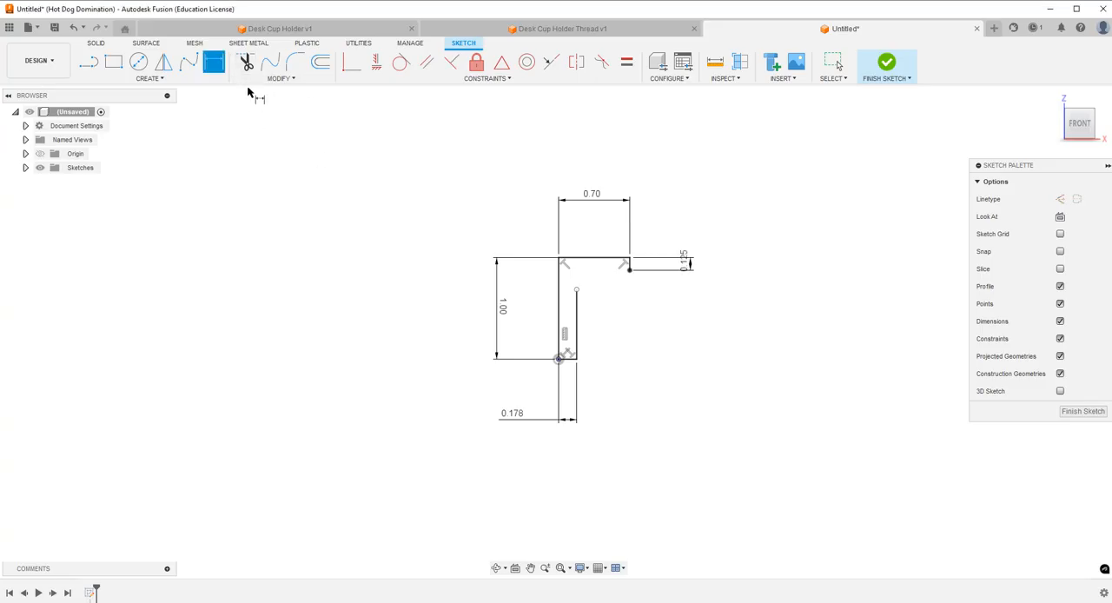
# Draw a short horizontal line outward from the lower end of the 0.125 in line.
pyautogui.click(89, 61)
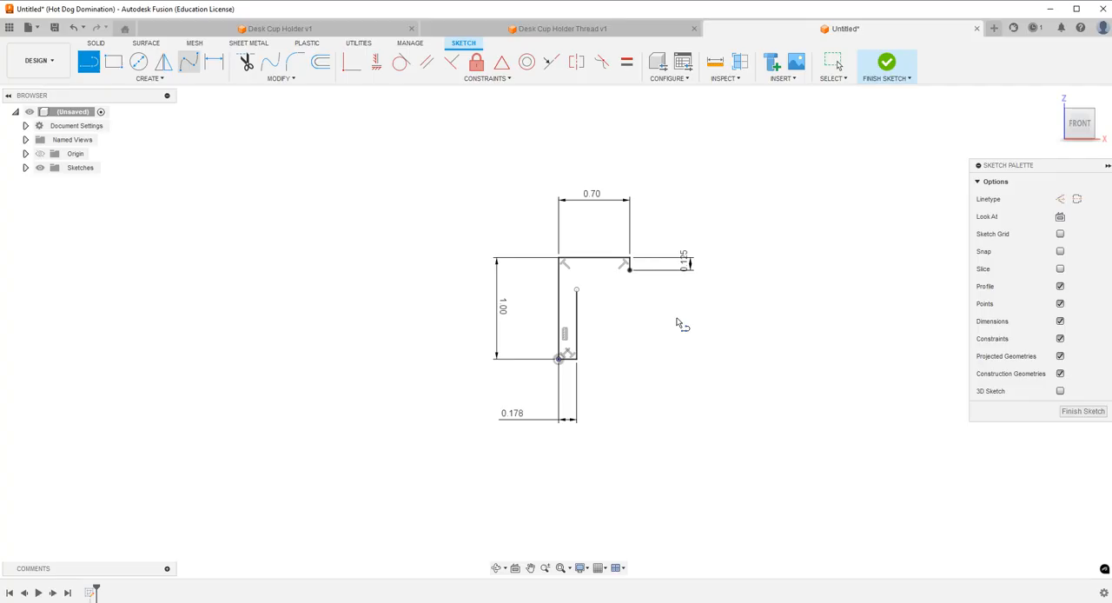
pyautogui.click(630, 269)
pyautogui.click(691, 269)
pyautogui.click(160, 70)
pyautogui.press('Escape')
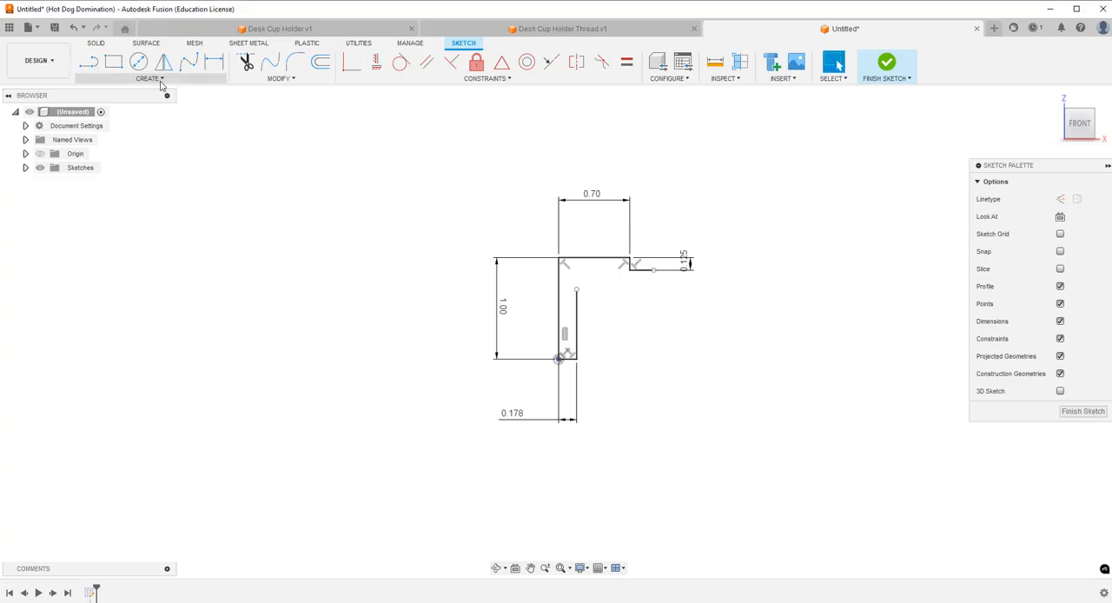
# Draw a three-point arc from the inner vertical line's top to the 0.125 in line's lower end, tangent to the outward horizontal line.
pyautogui.click(161, 80)
pyautogui.moveTo(154, 125)
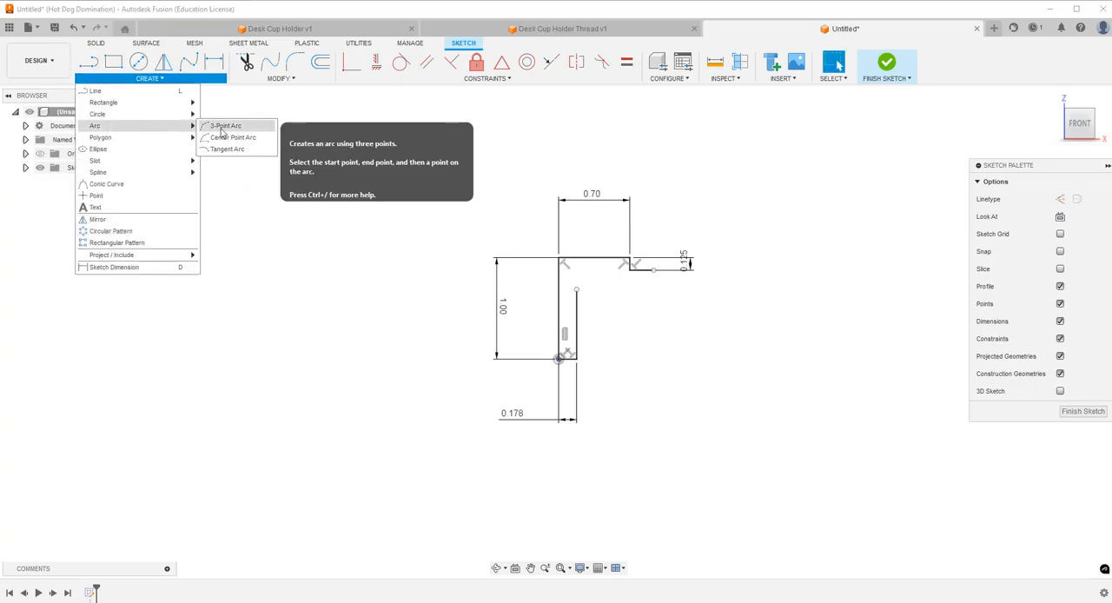
pyautogui.click(226, 125)
pyautogui.click(576, 289)
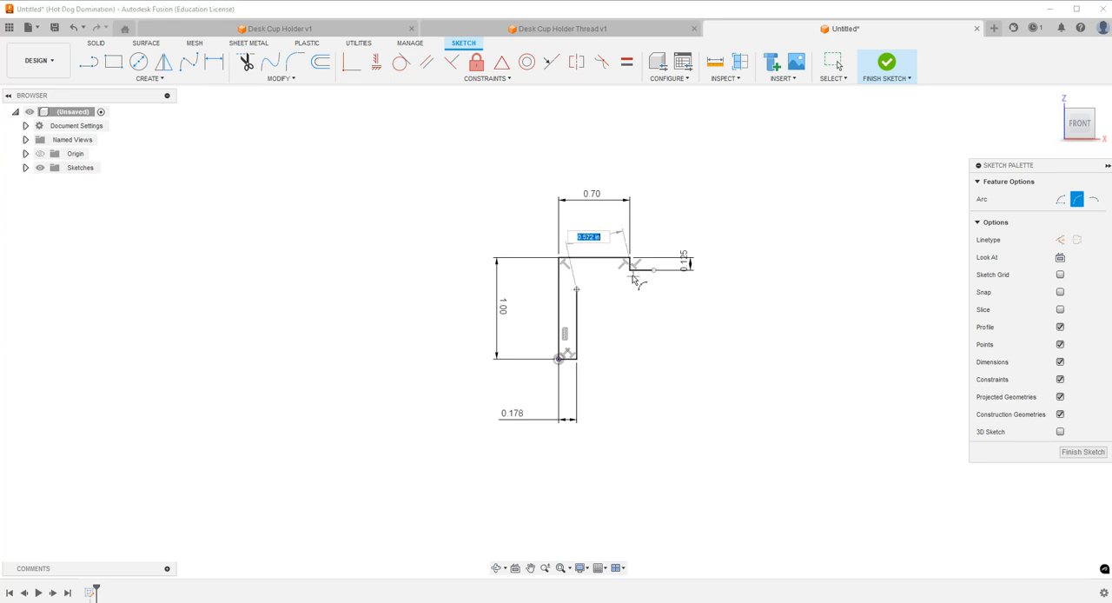
pyautogui.click(630, 269)
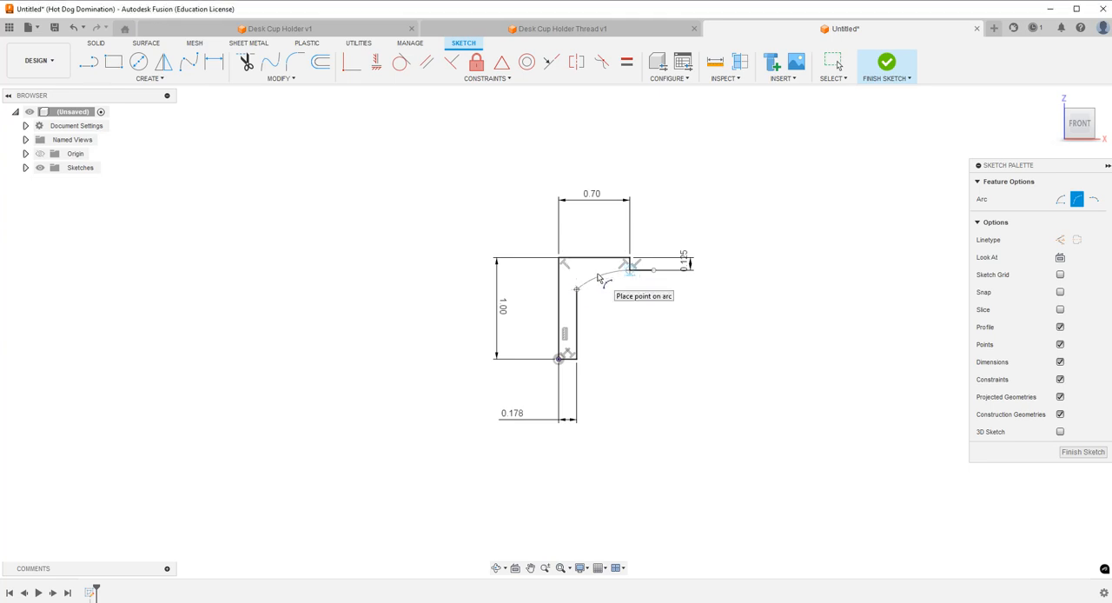
pyautogui.click(609, 278)
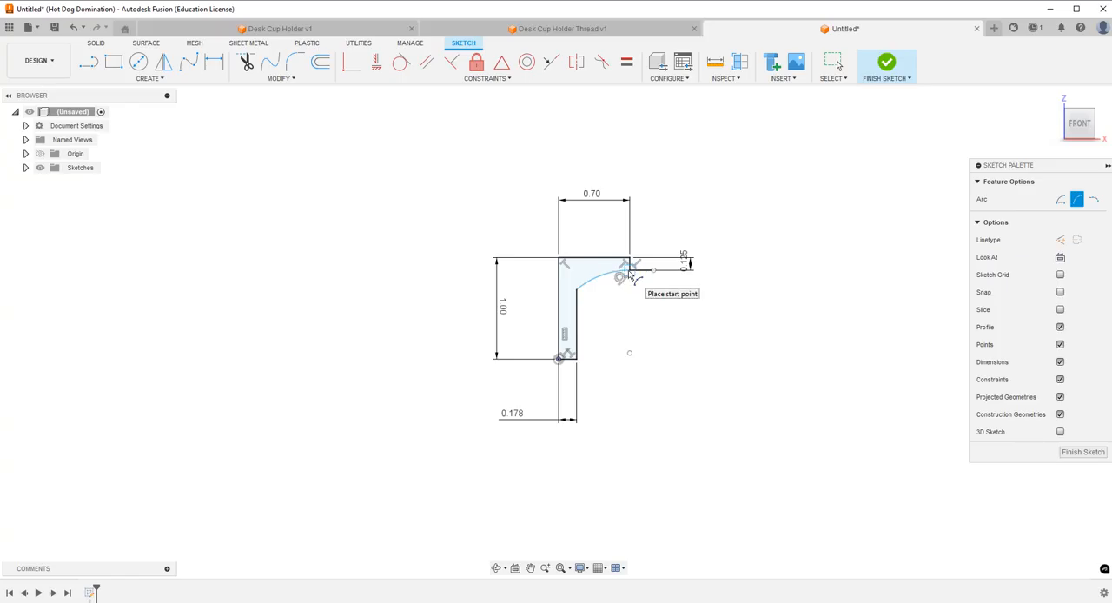
pyautogui.press('Escape')
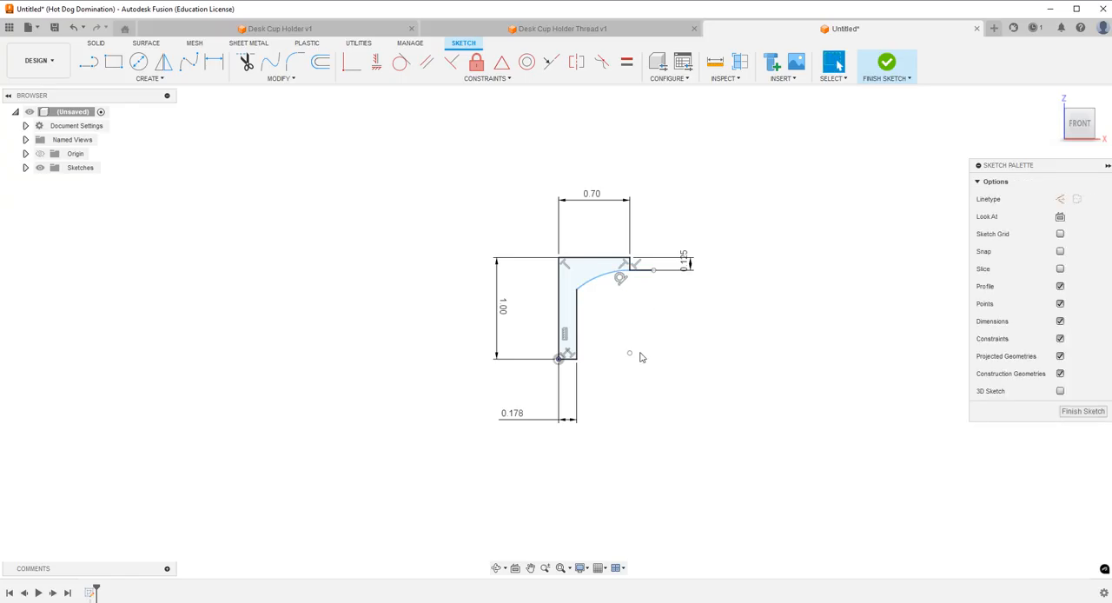
pyautogui.click(630, 30)
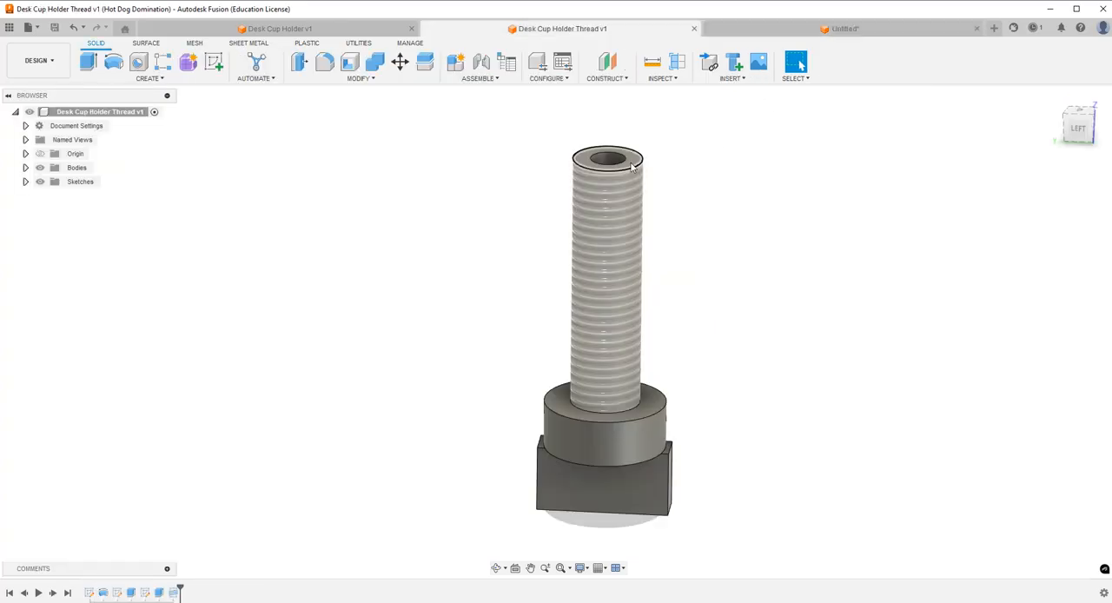
pyautogui.click(848, 30)
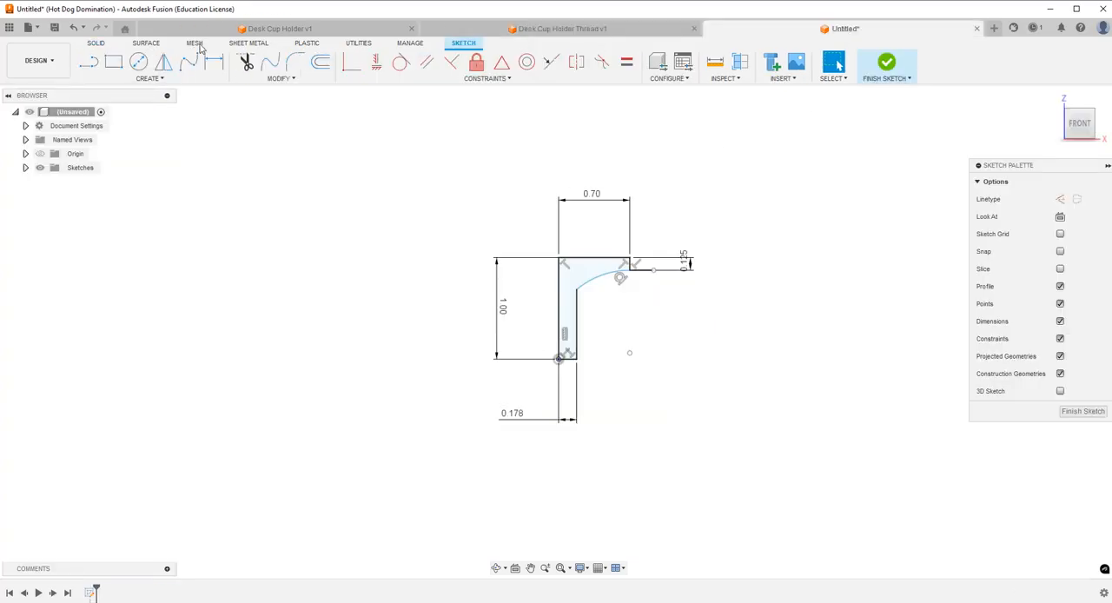
# Dimension the inner vertical line's height, try 0.375 in as its value, and undo that value.
pyautogui.click(578, 343)
pyautogui.click(614, 327)
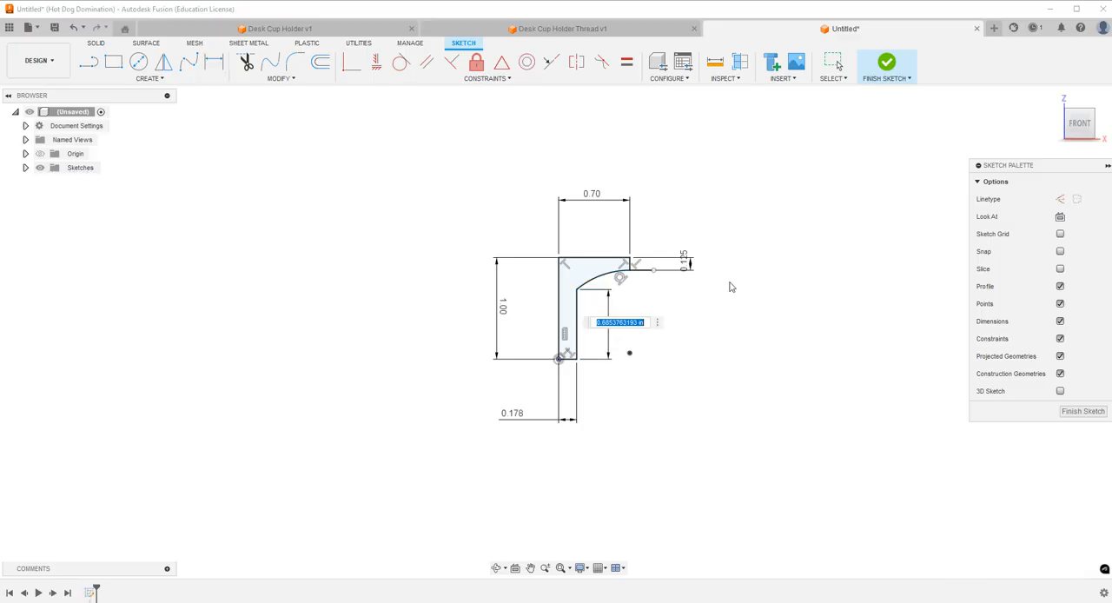
pyautogui.write('.375')
pyautogui.press('Return')
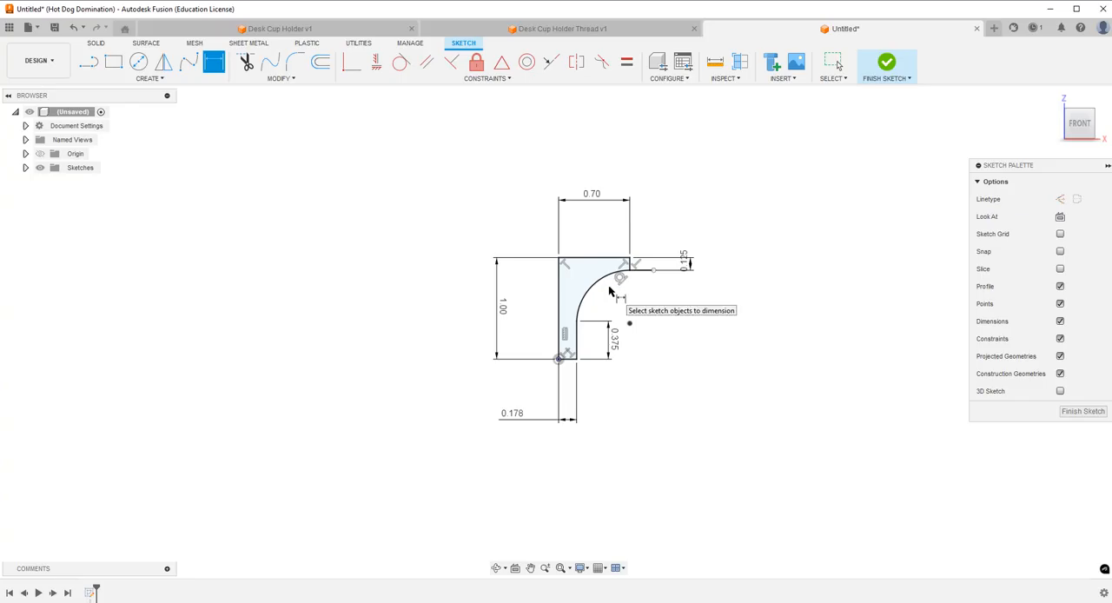
pyautogui.press('Escape')
pyautogui.hotkey('ctrl', 'z')
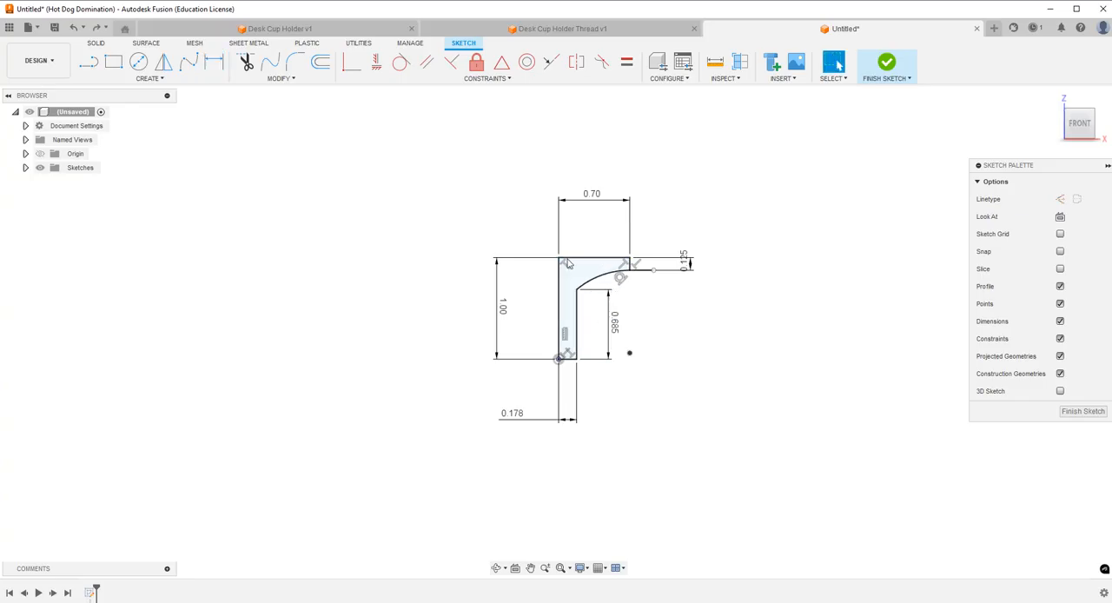
# Delete the 1 in overall height dimension and set the inner vertical line's height to 0.375 in.
pyautogui.click(504, 306)
pyautogui.press('Delete')
pyautogui.doubleClick(615, 322)
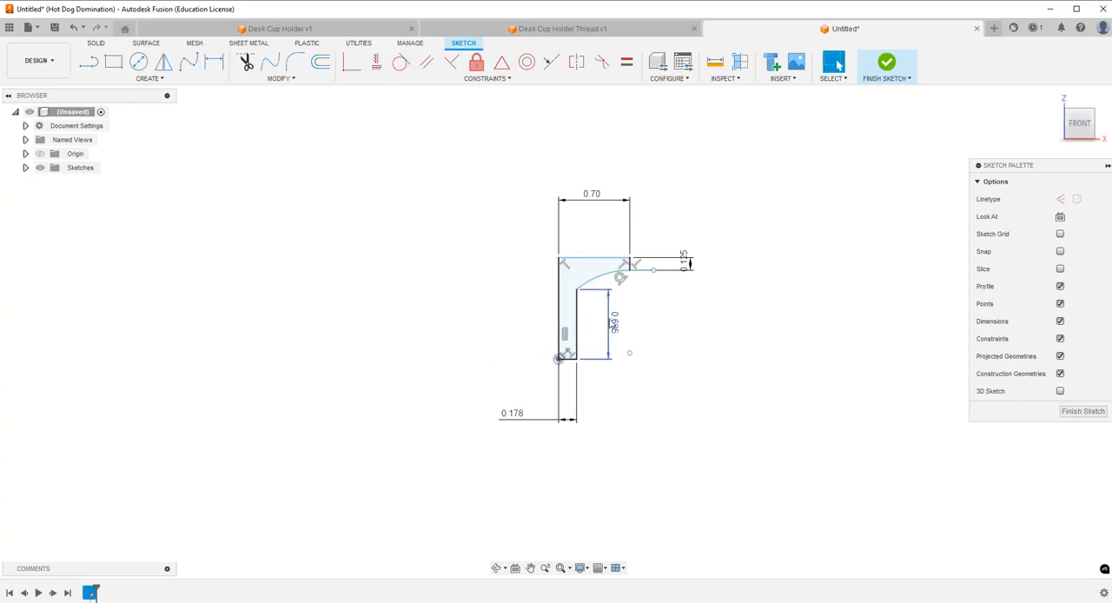
pyautogui.write('.37')
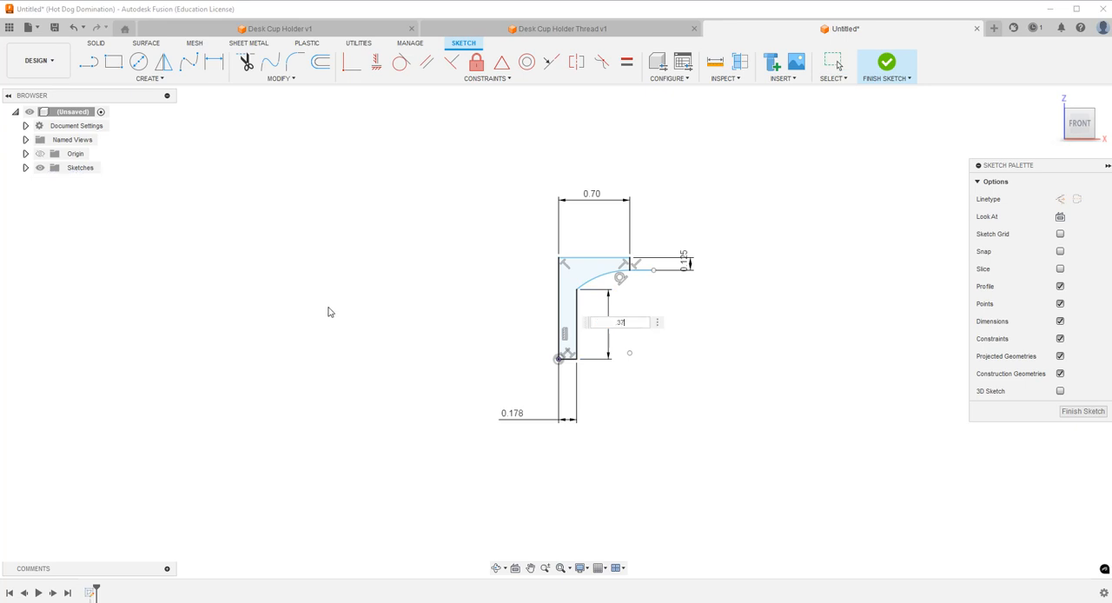
pyautogui.write('5')
pyautogui.press('Return')
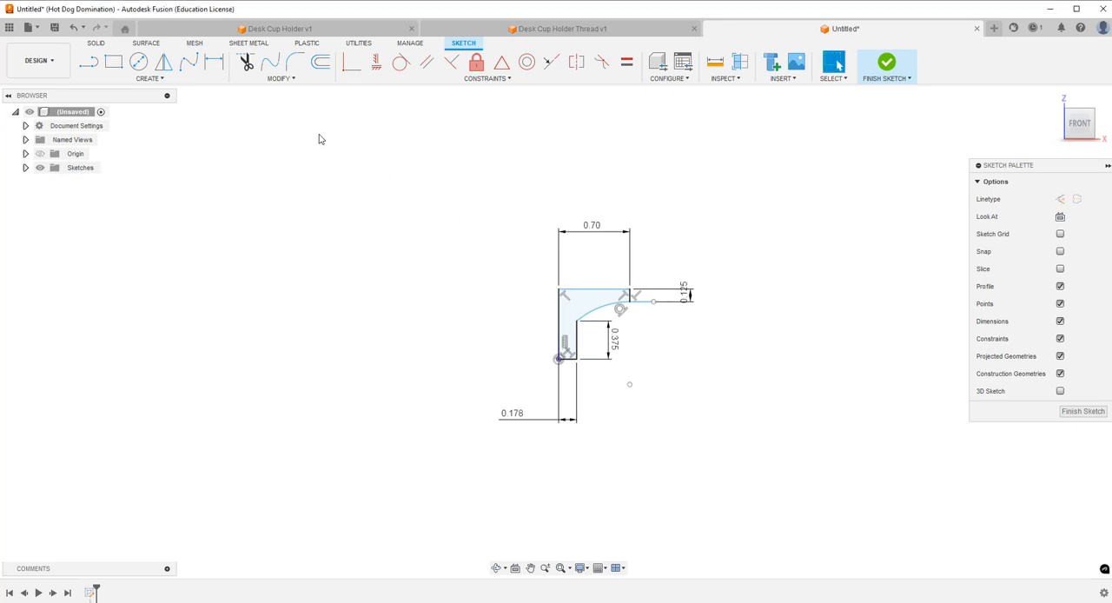
# Dimension the profile's overall height between the upper horizontal line and the origin, accepting its current value.
pyautogui.click(214, 61)
pyautogui.click(557, 339)
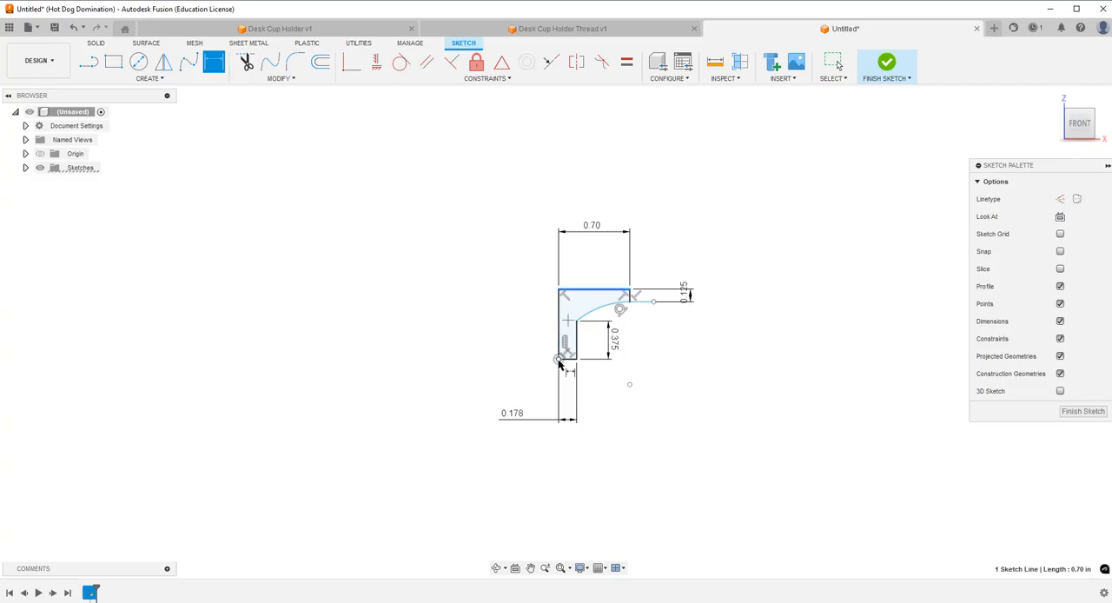
pyautogui.click(518, 329)
pyautogui.press('Return')
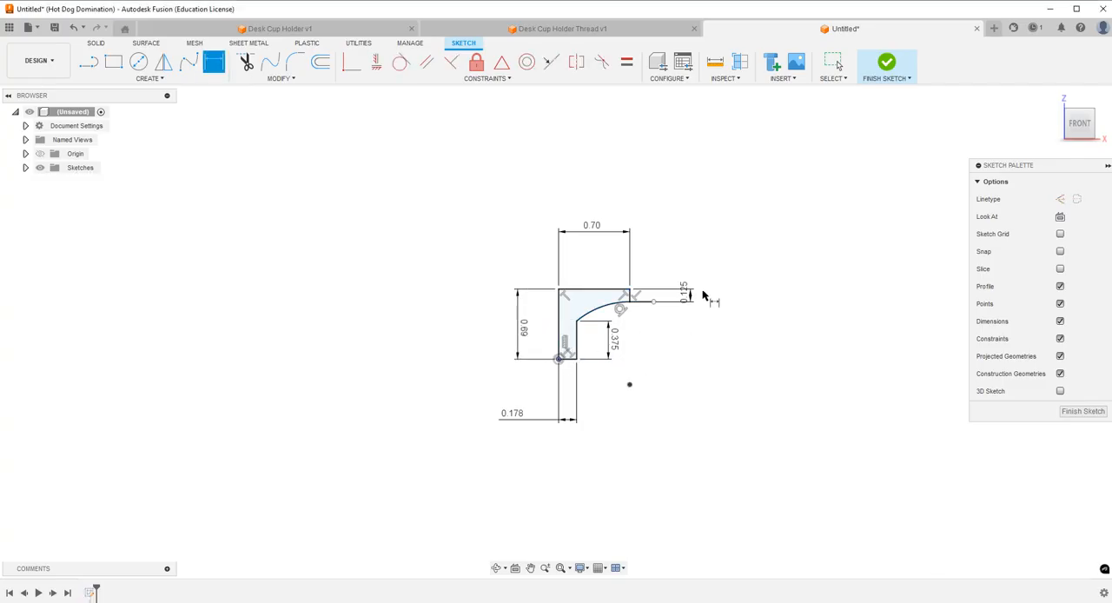
# Revolve the closed profile 360 degrees around its outer vertical line through the origin as a new body.
pyautogui.click(99, 44)
pyautogui.click(113, 61)
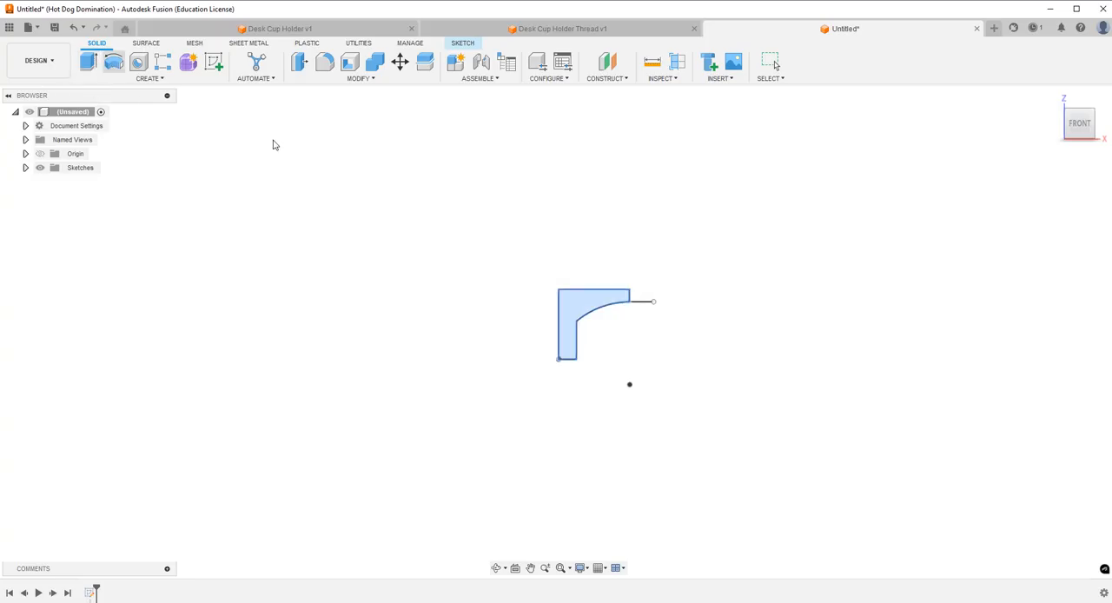
pyautogui.click(561, 345)
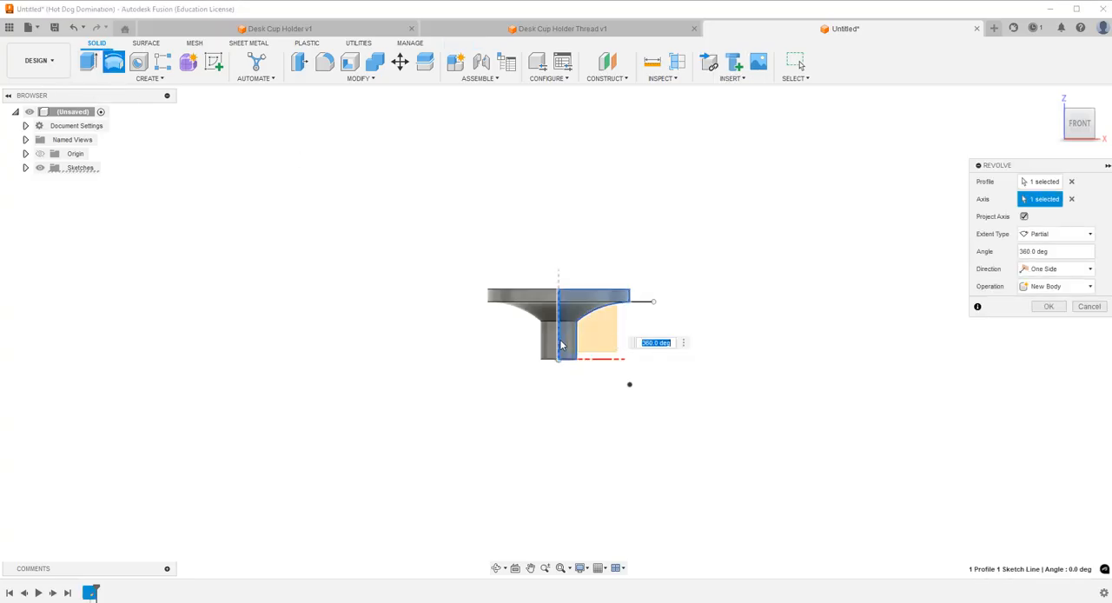
pyautogui.click(1040, 308)
# Save the design as Desk Cup Holder Foot in the Etsy folder of Desk Cup Holder.
pyautogui.click(496, 566)
pyautogui.moveTo(561, 401); pyautogui.dragTo(571, 424)
pyautogui.click(55, 28)
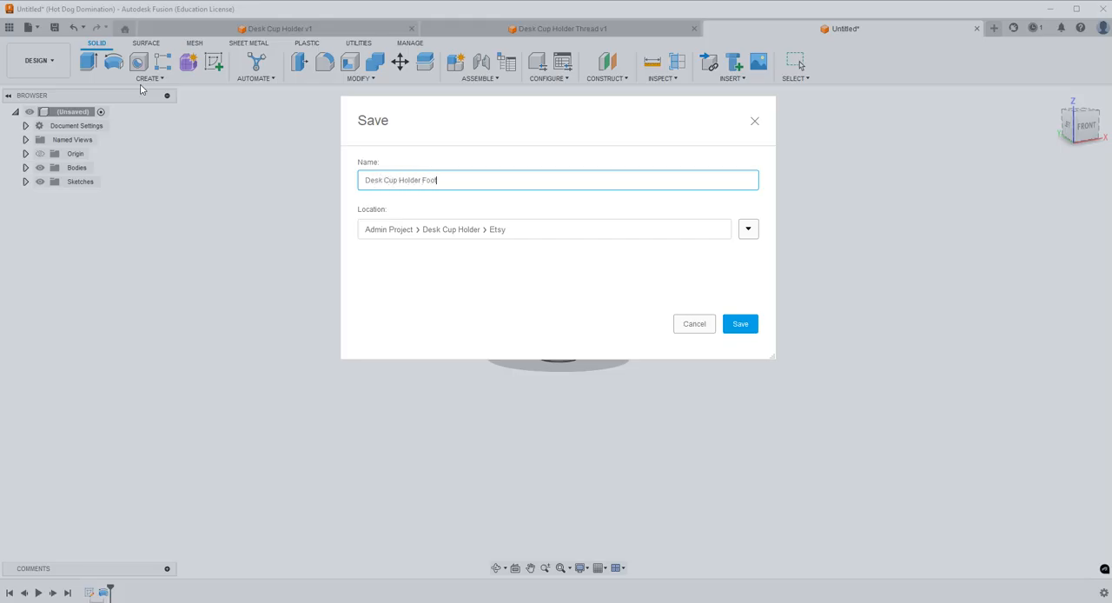
pyautogui.press('Return')
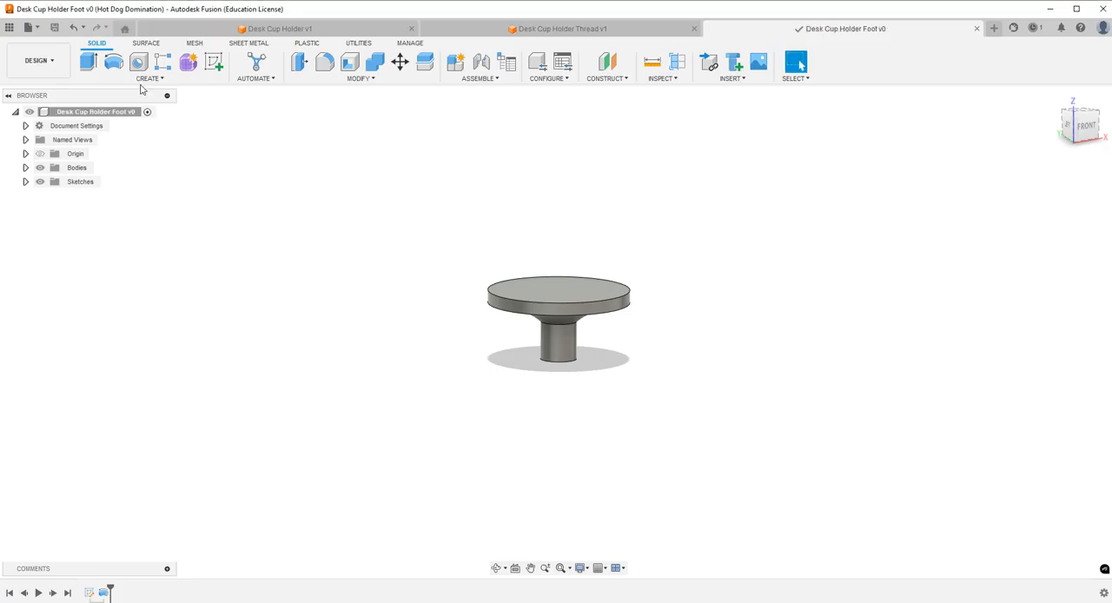
# Fillet all edges of the foot with a 0.02 in radius.
pyautogui.click(324, 62)
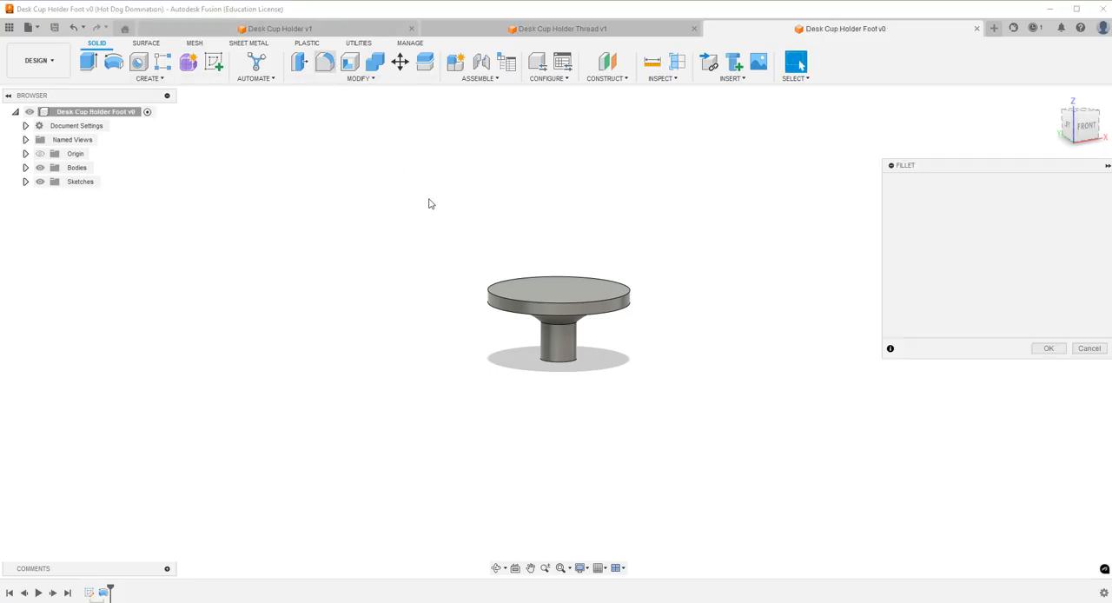
pyautogui.moveTo(433, 204); pyautogui.dragTo(655, 402)
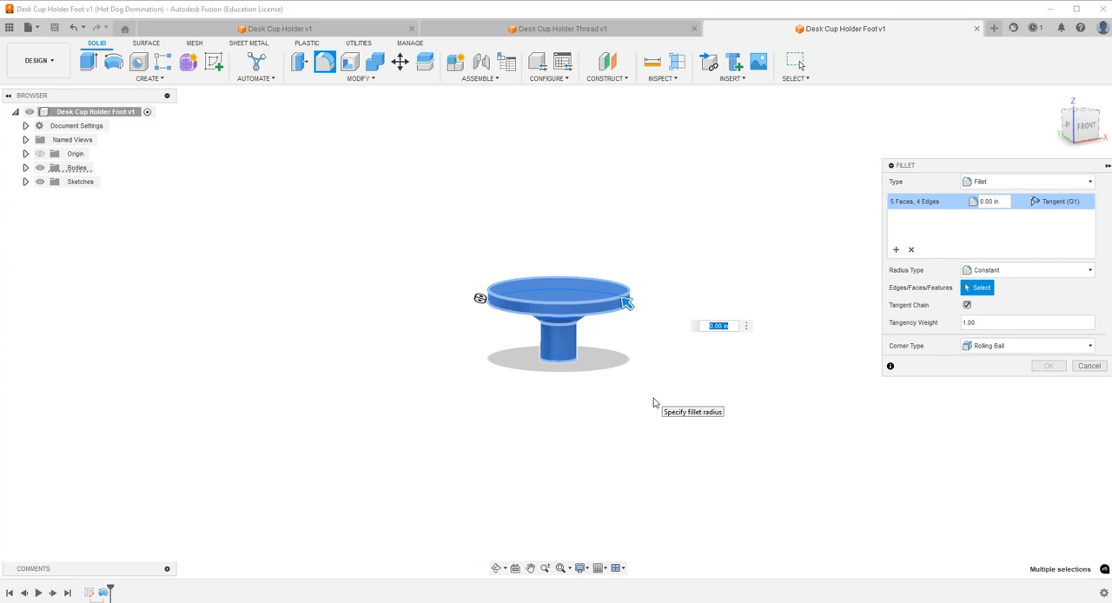
pyautogui.write('.02')
pyautogui.press('Return')
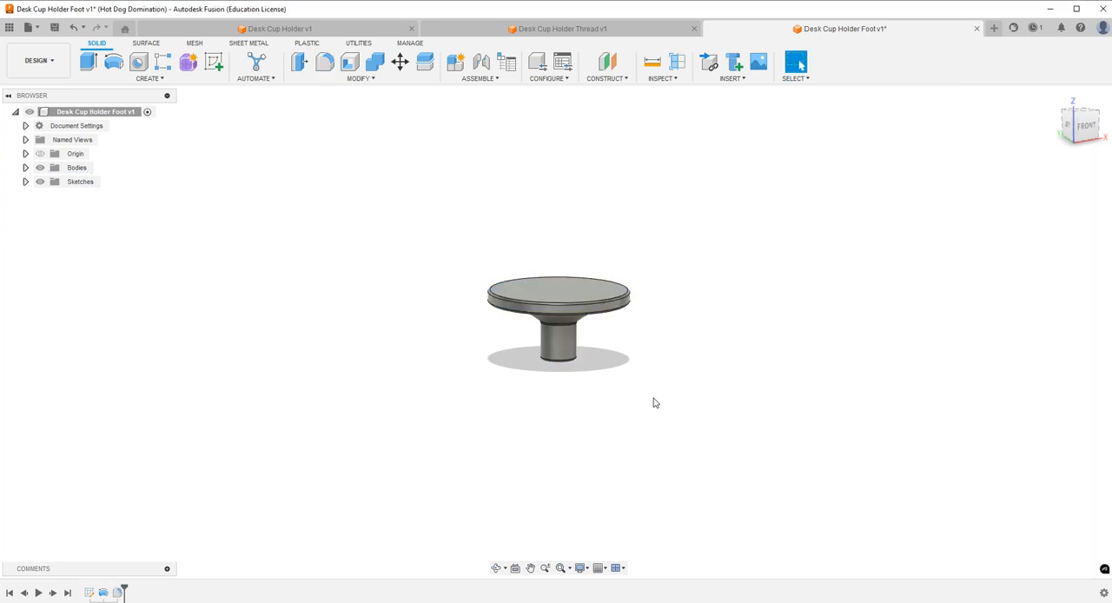
# Switch to the Desk Cup Holder Thread design and fillet all edges of the screw with a 0.03 in radius.
pyautogui.click(601, 29)
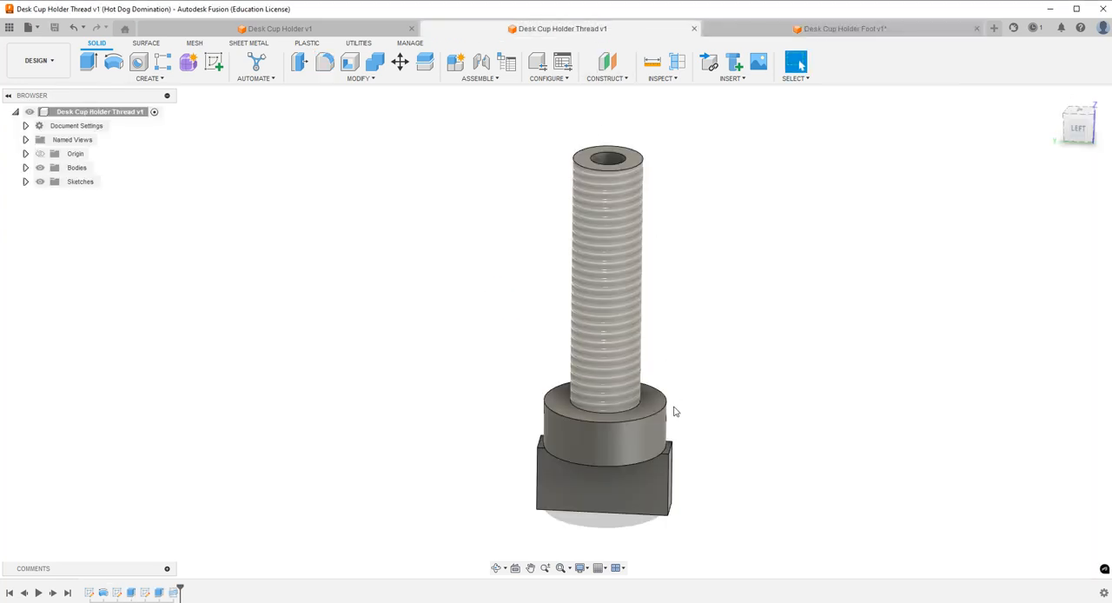
pyautogui.moveTo(502, 109); pyautogui.dragTo(753, 551)
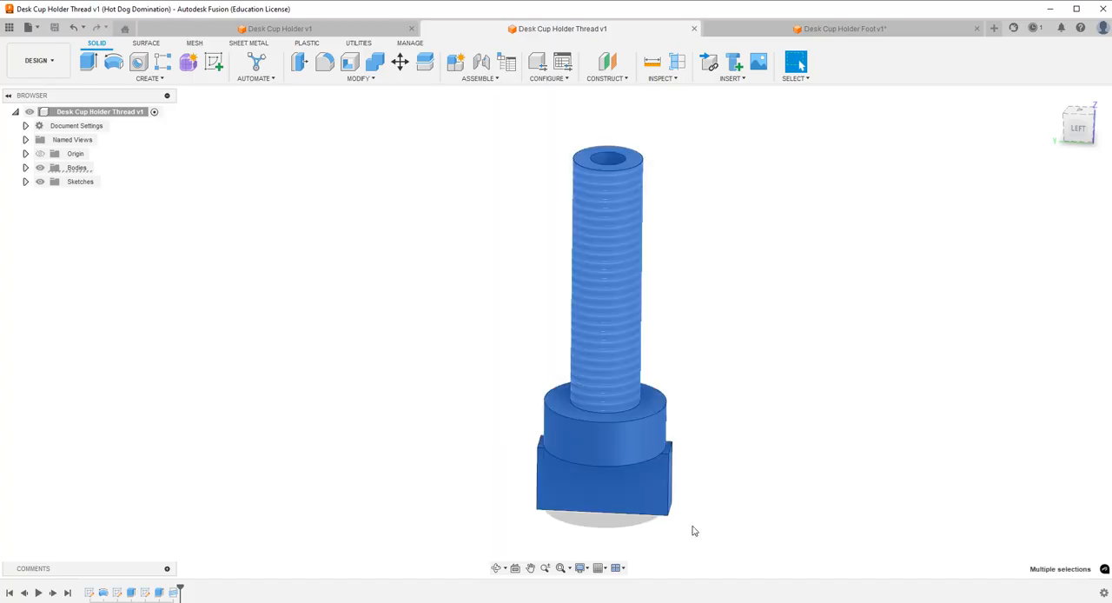
pyautogui.click(473, 92)
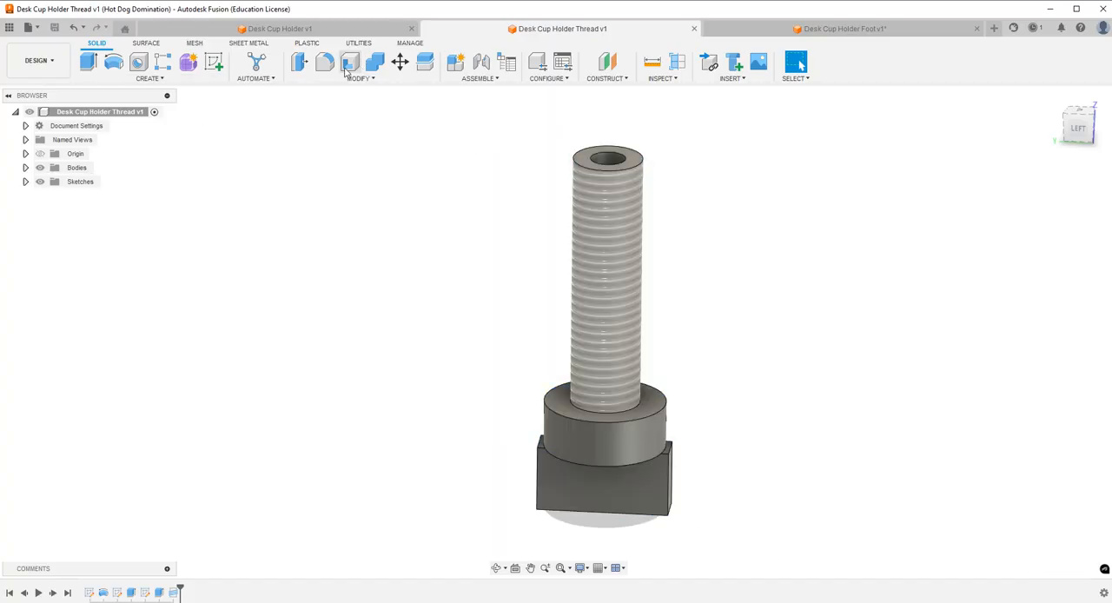
pyautogui.click(325, 61)
pyautogui.moveTo(430, 128); pyautogui.dragTo(769, 569)
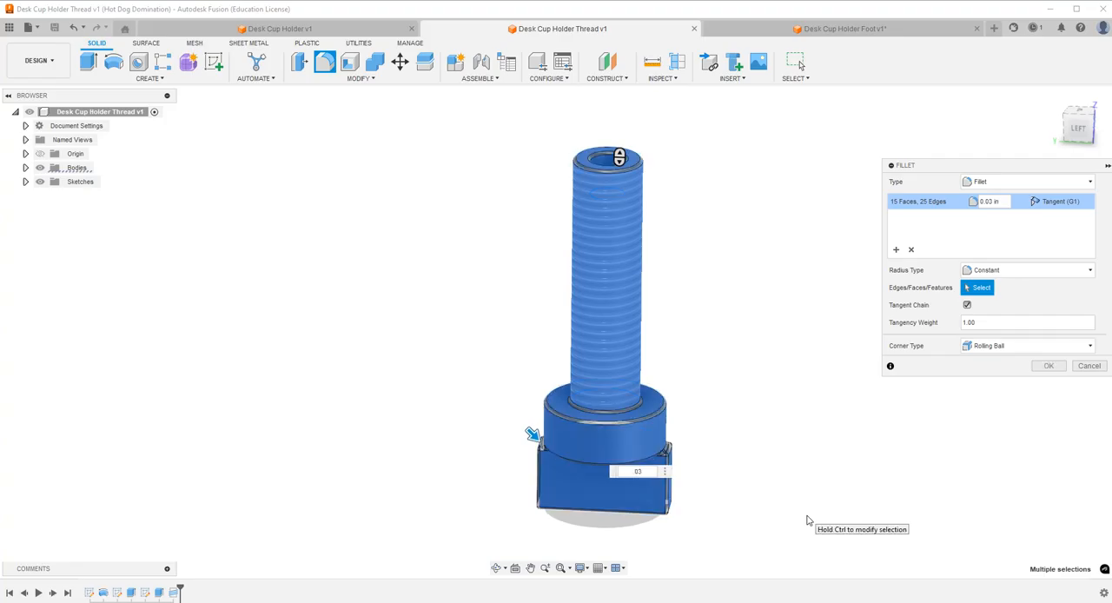
pyautogui.press('Return')
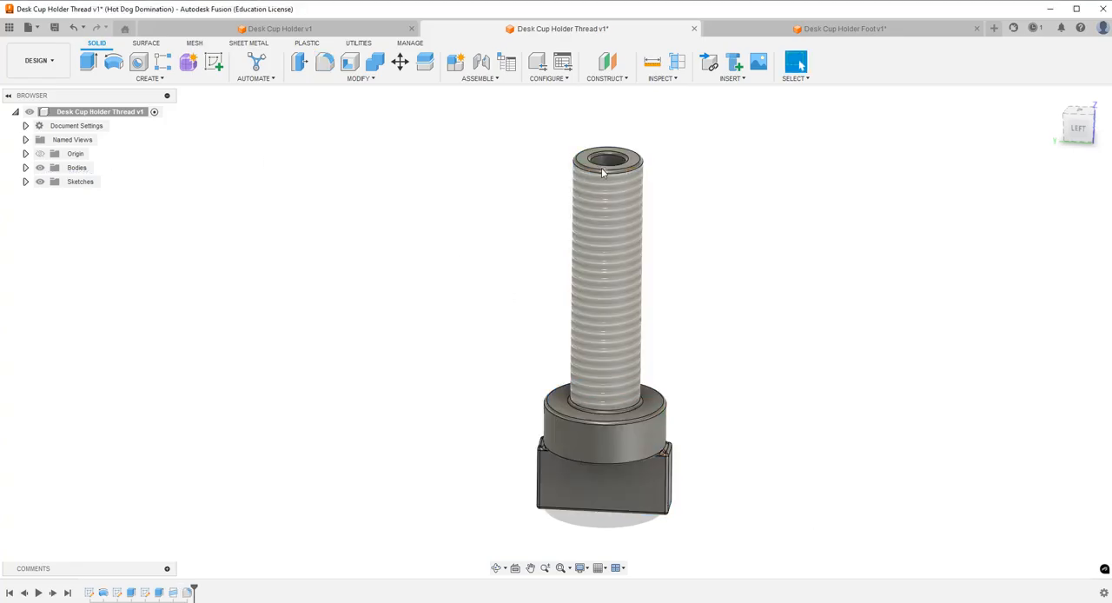
# Delete the fillet face around the outer rim of the screw's threaded end.
pyautogui.moveTo(197, 587)
pyautogui.mouseDown()
pyautogui.moveTo(166, 588)
pyautogui.moveTo(212, 591)
pyautogui.moveTo(200, 588)
pyautogui.mouseUp()
pyautogui.scroll(5, 678, 188)
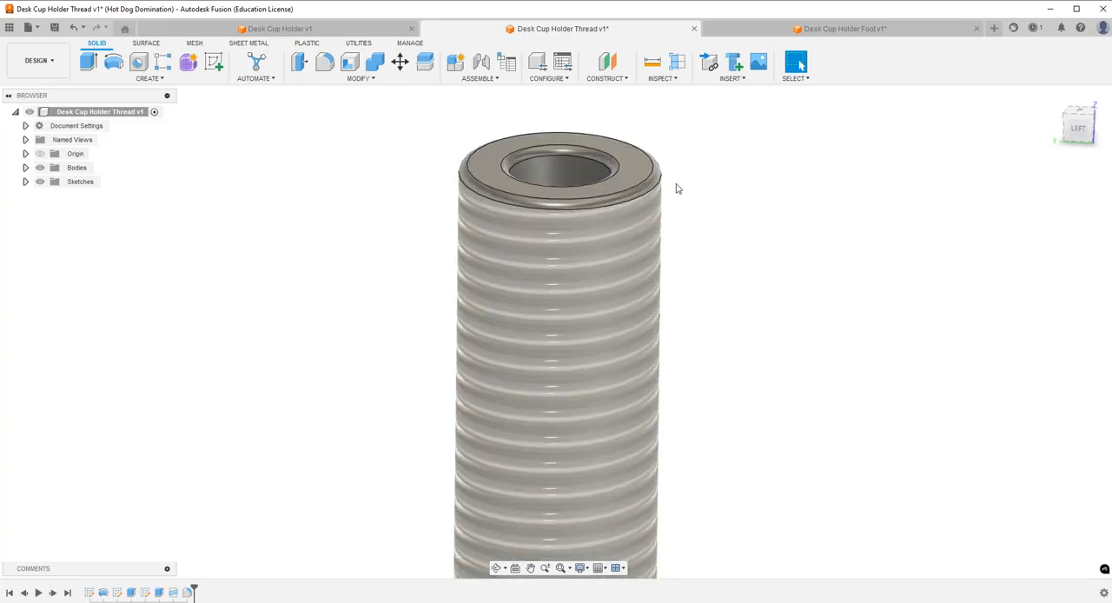
pyautogui.click(647, 191)
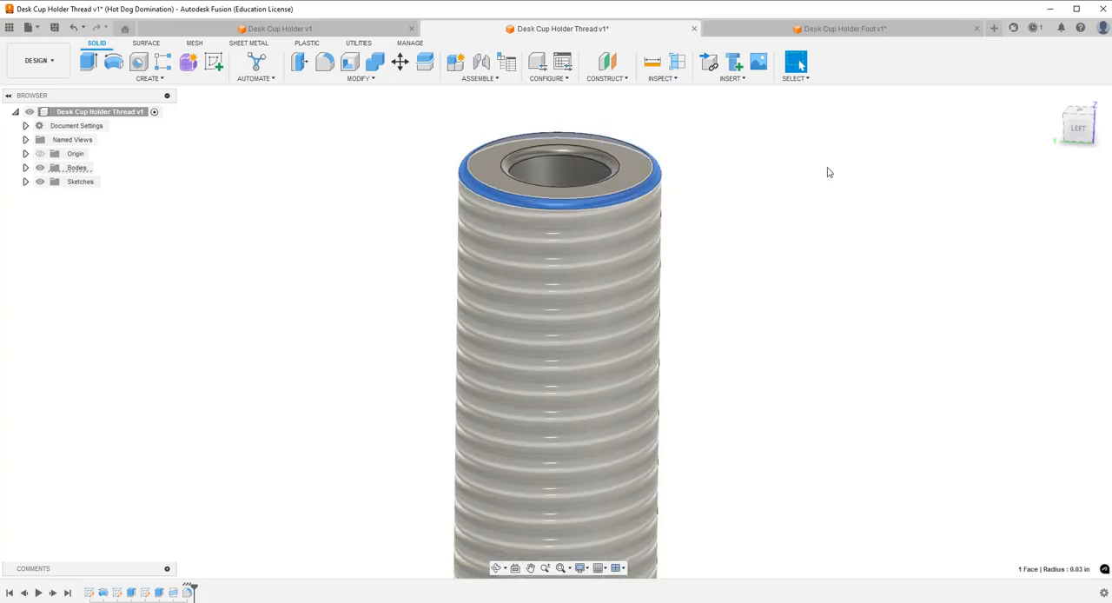
pyautogui.press('Delete')
# Open the screw's thread feature to check its settings and close it without changes.
pyautogui.scroll(-5, 365, 197)
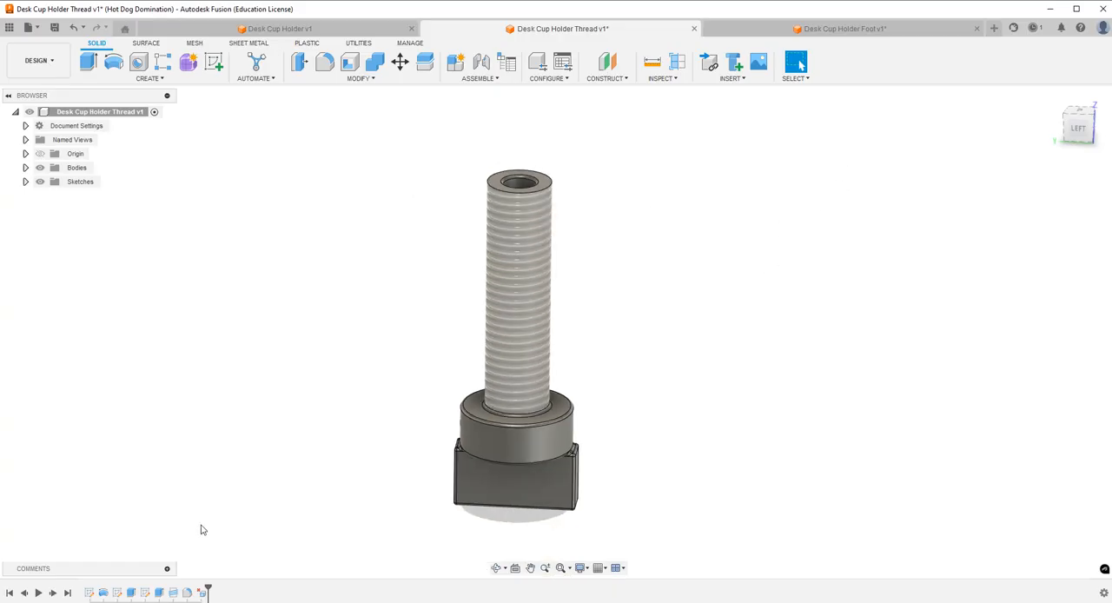
pyautogui.doubleClick(173, 593)
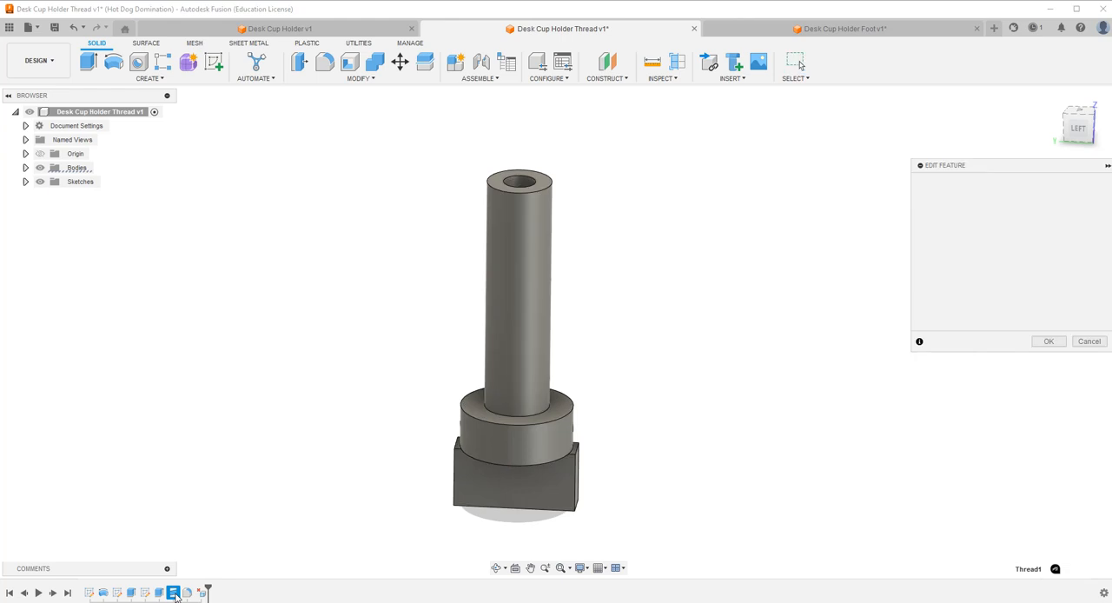
pyautogui.click(1090, 341)
# Insert the Desk Cup Holder Foot design into the screw design and place it beside the screw.
pyautogui.click(10, 28)
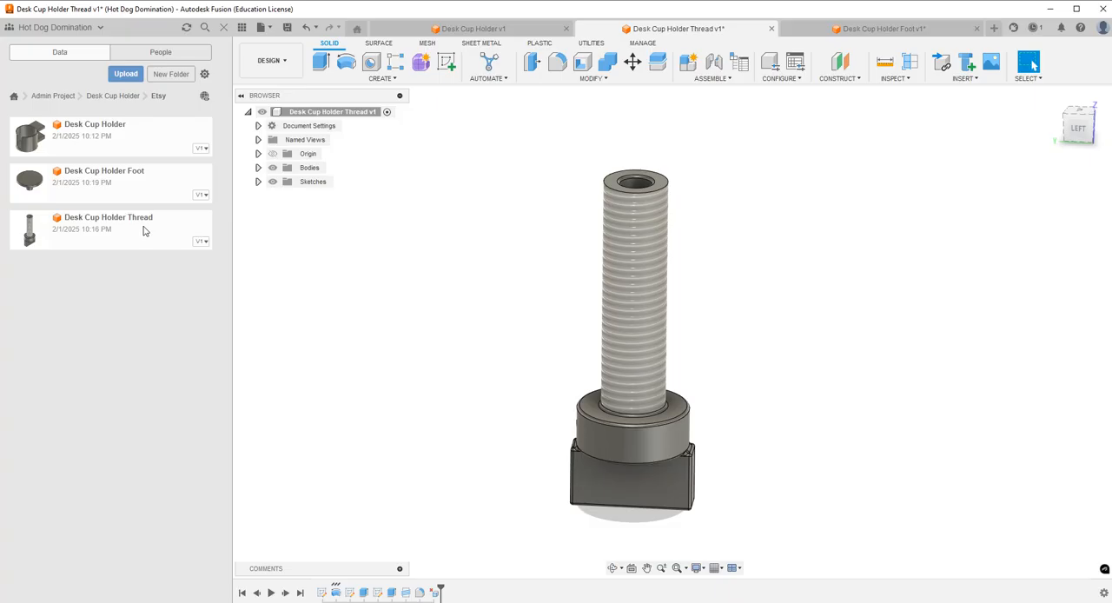
pyautogui.moveTo(156, 193); pyautogui.dragTo(417, 279)
pyautogui.moveTo(548, 389); pyautogui.dragTo(372, 368)
pyautogui.click(1049, 411)
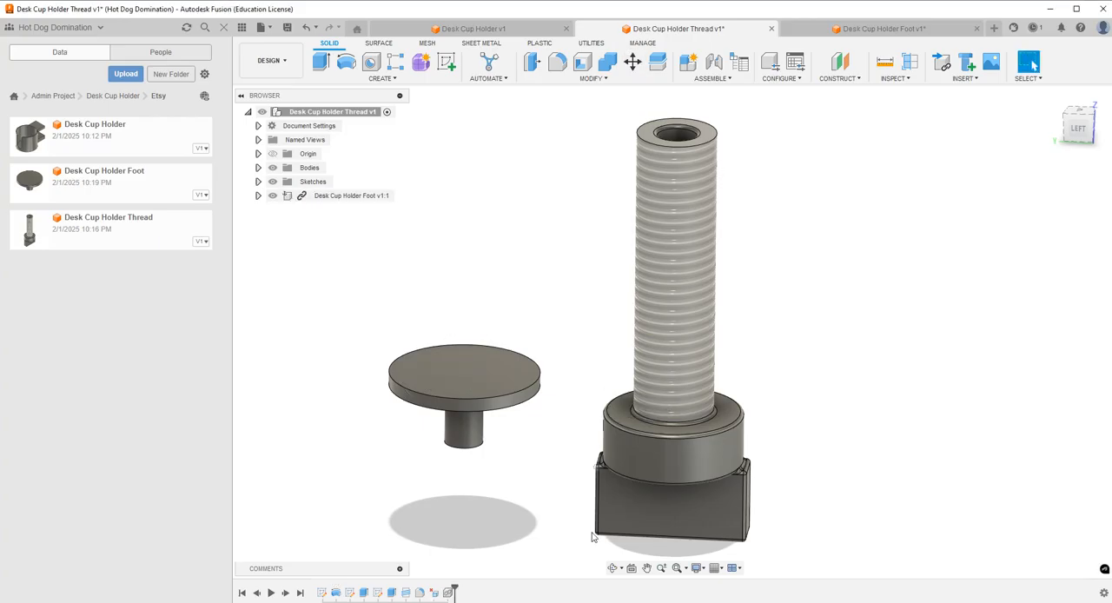
# Start a joint and set its first origin at the centre of the foot's stem where it meets the flared underside.
pyautogui.click(612, 570)
pyautogui.moveTo(605, 449); pyautogui.dragTo(626, 399)
pyautogui.press('Escape')
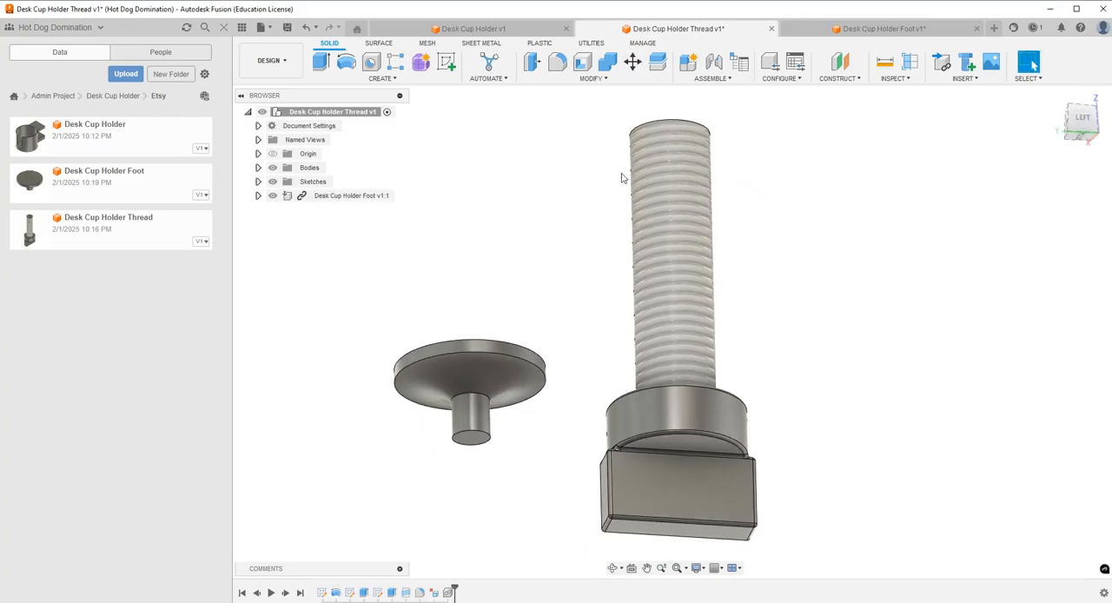
pyautogui.click(714, 62)
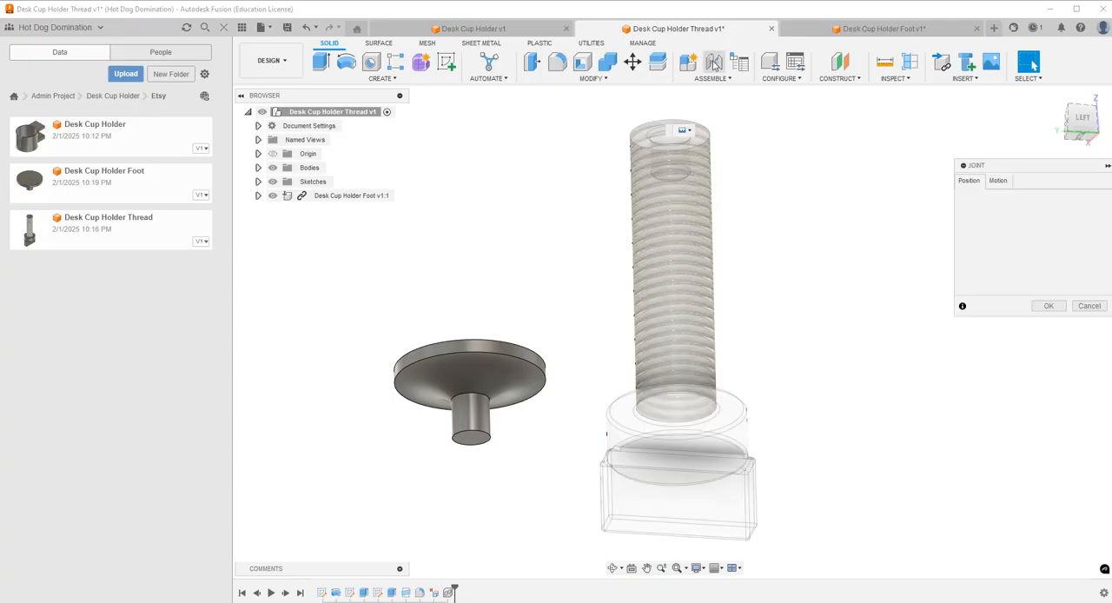
pyautogui.click(474, 399)
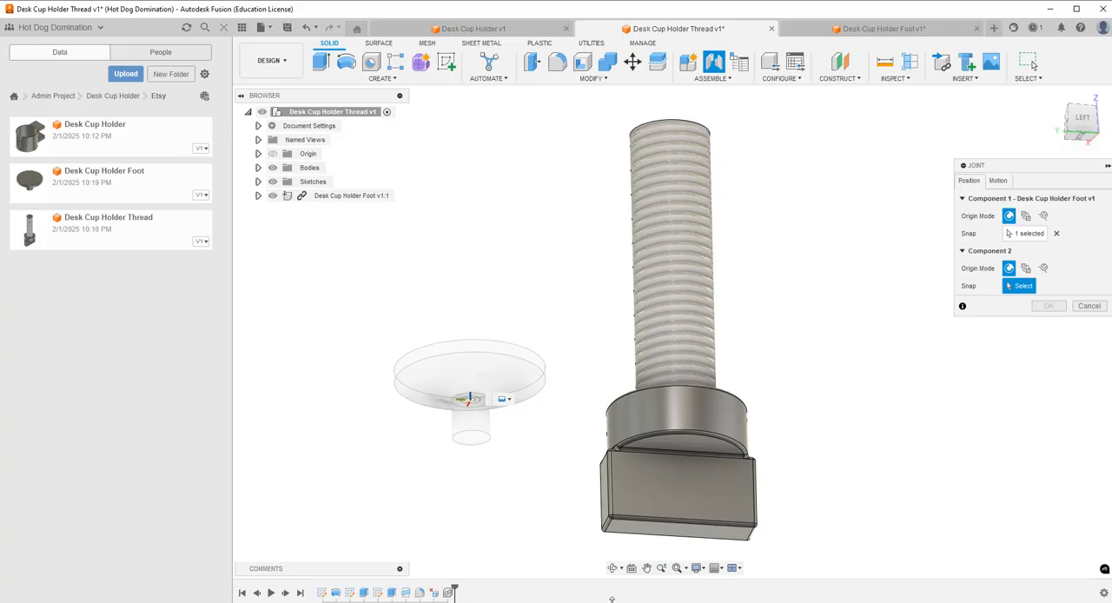
# Complete the joint at the centre of the hole in the screw's threaded end, with zero angle and offsets.
pyautogui.click(613, 570)
pyautogui.moveTo(646, 339); pyautogui.dragTo(655, 410)
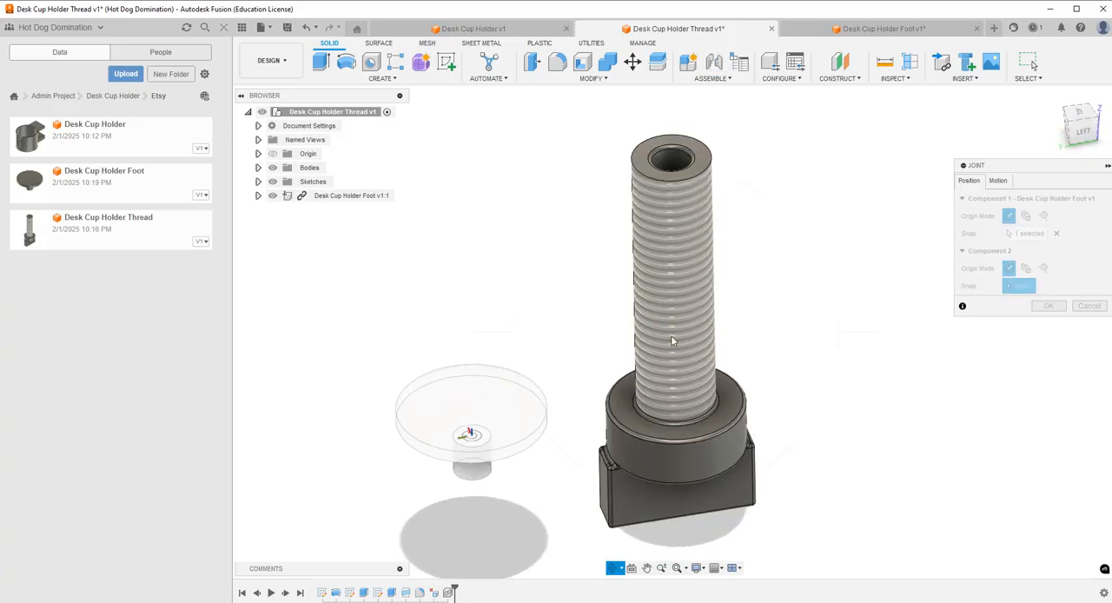
pyautogui.press('Escape')
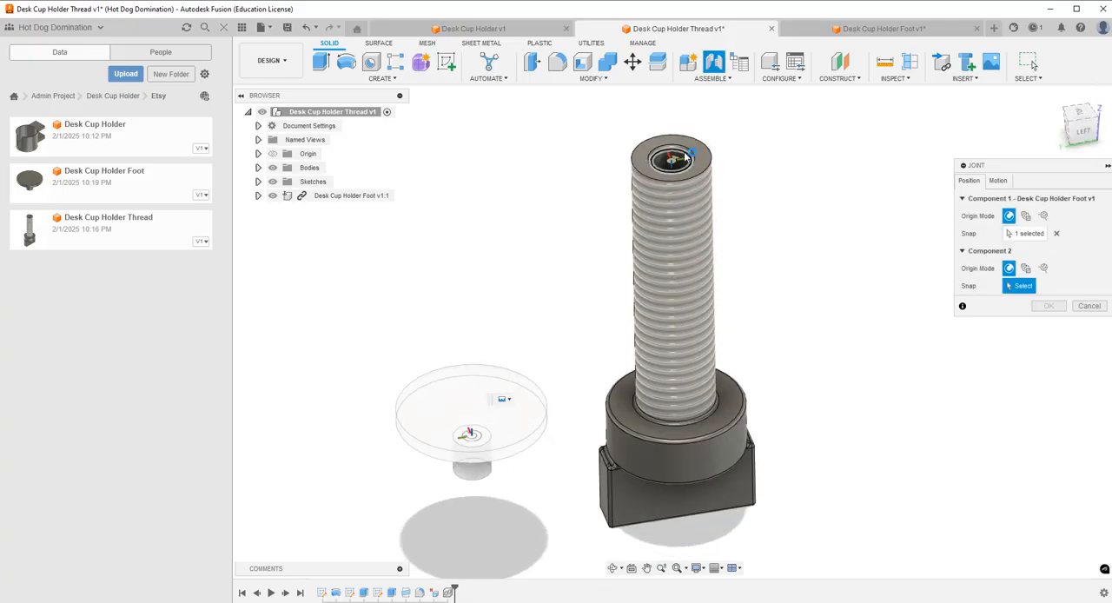
pyautogui.click(689, 153)
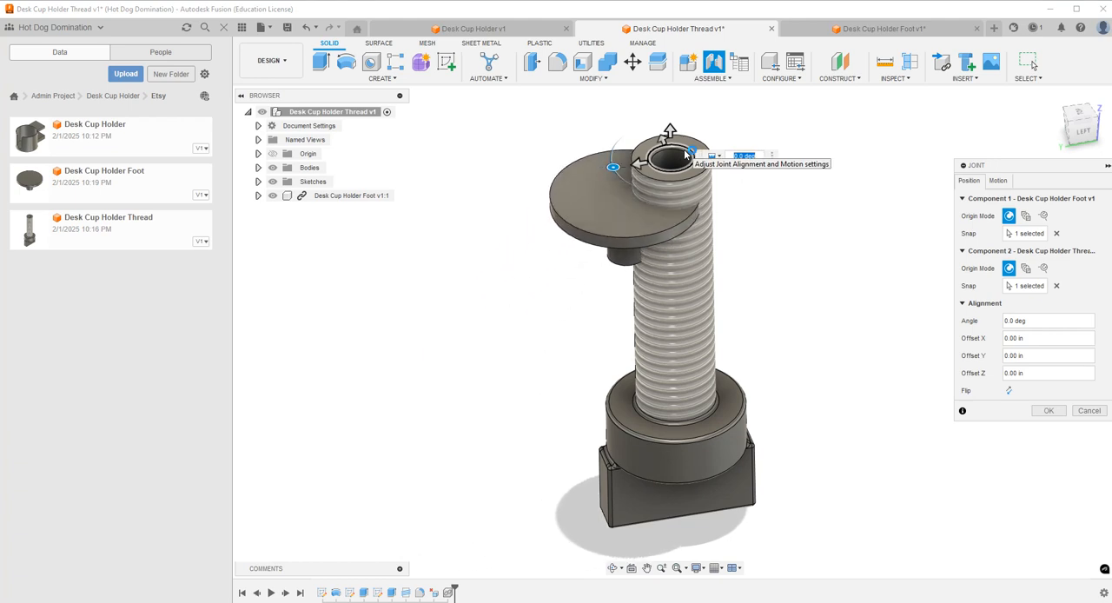
pyautogui.click(616, 567)
pyautogui.moveTo(641, 419); pyautogui.dragTo(641, 357)
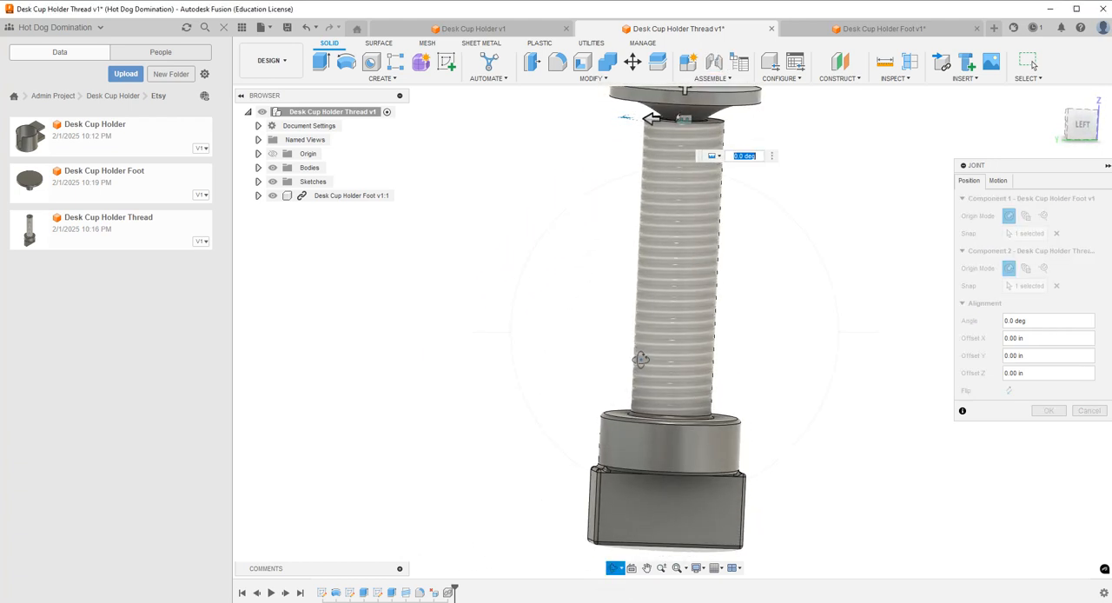
pyautogui.scroll(-3, 640, 354)
pyautogui.press('Escape')
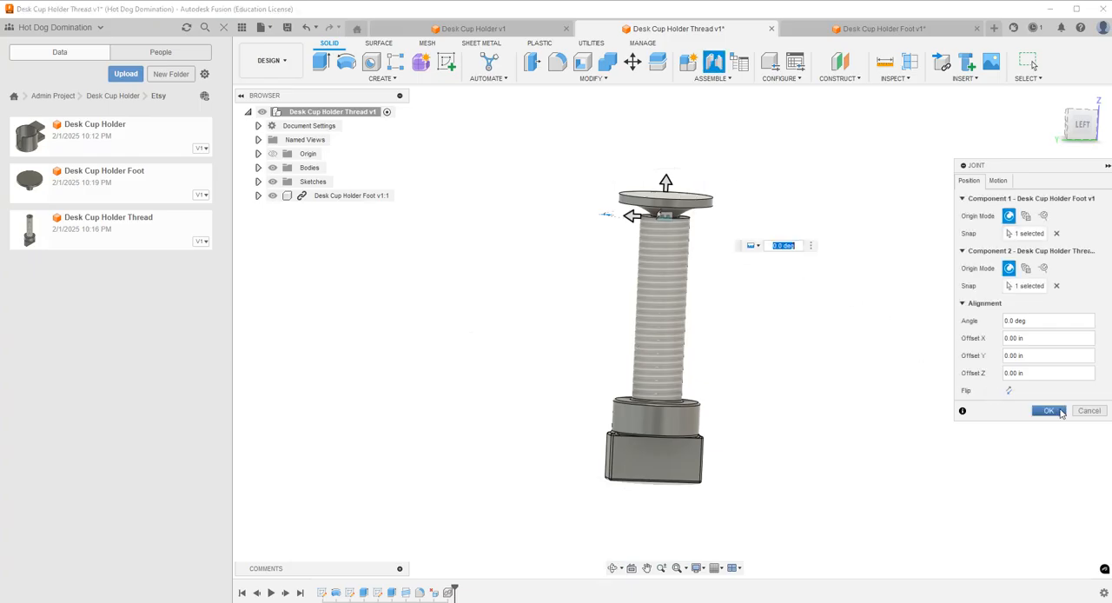
pyautogui.click(1049, 411)
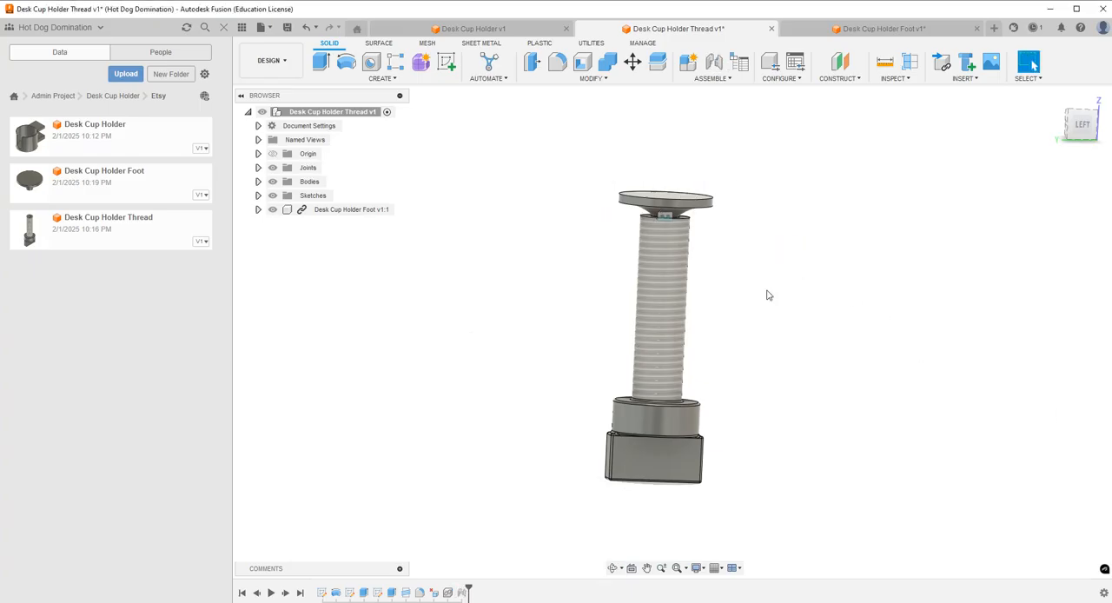
# Save the screw design with its jointed foot and switch to the Desk Cup Holder design.
pyautogui.click(287, 28)
pyautogui.click(539, 335)
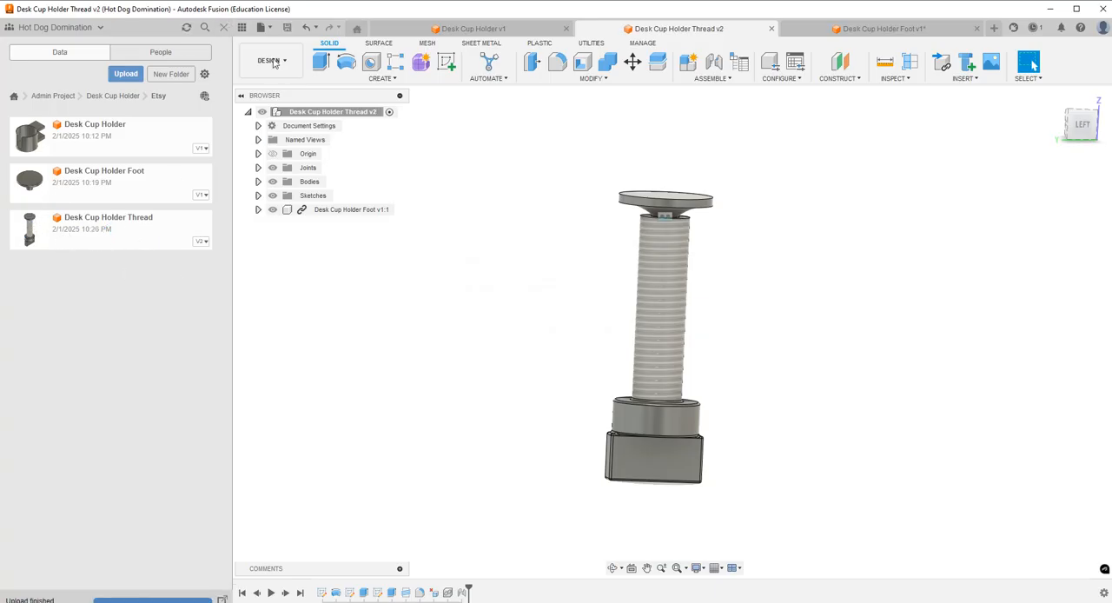
pyautogui.click(484, 29)
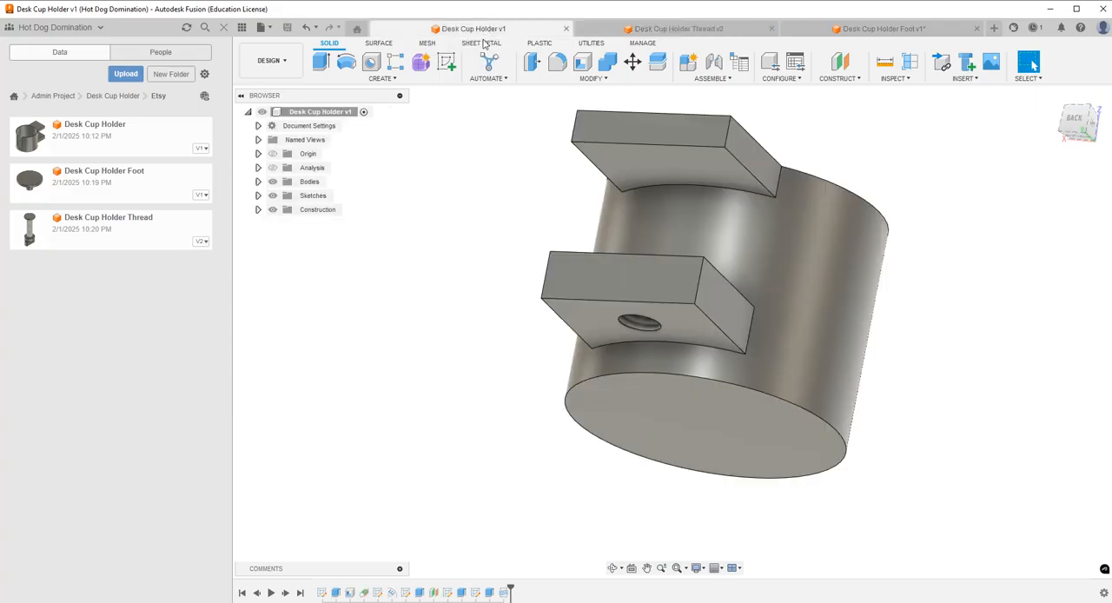
# Insert the Desk Cup Holder Thread design into the cup holder and place it beside the two mount arms.
pyautogui.click(614, 569)
pyautogui.moveTo(690, 352); pyautogui.dragTo(651, 363)
pyautogui.press('Escape')
pyautogui.moveTo(34, 233); pyautogui.dragTo(102, 224)
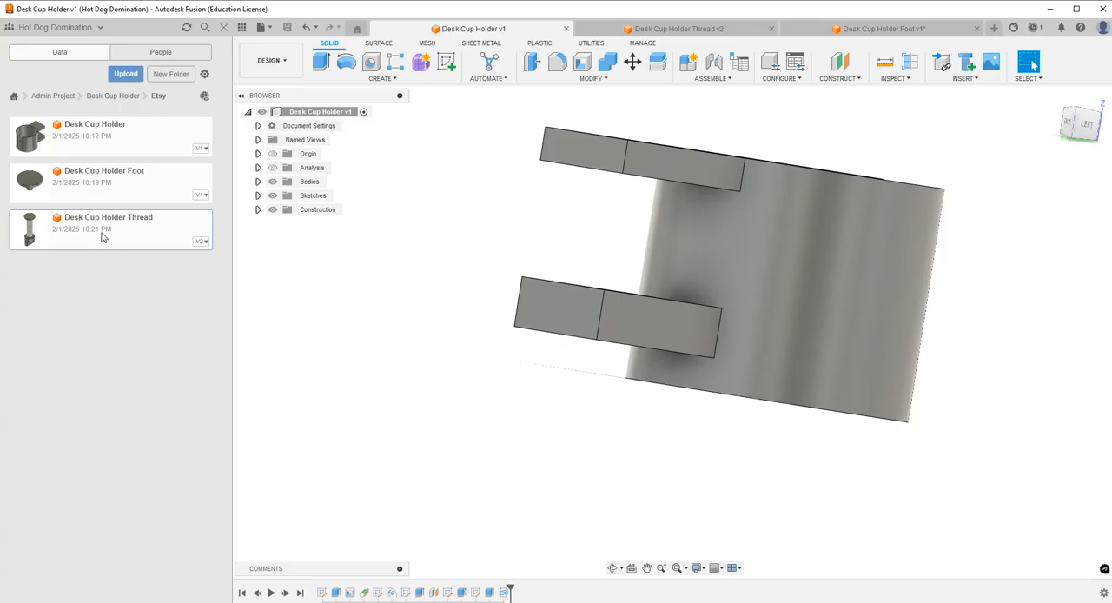
pyautogui.moveTo(102, 236); pyautogui.dragTo(368, 273)
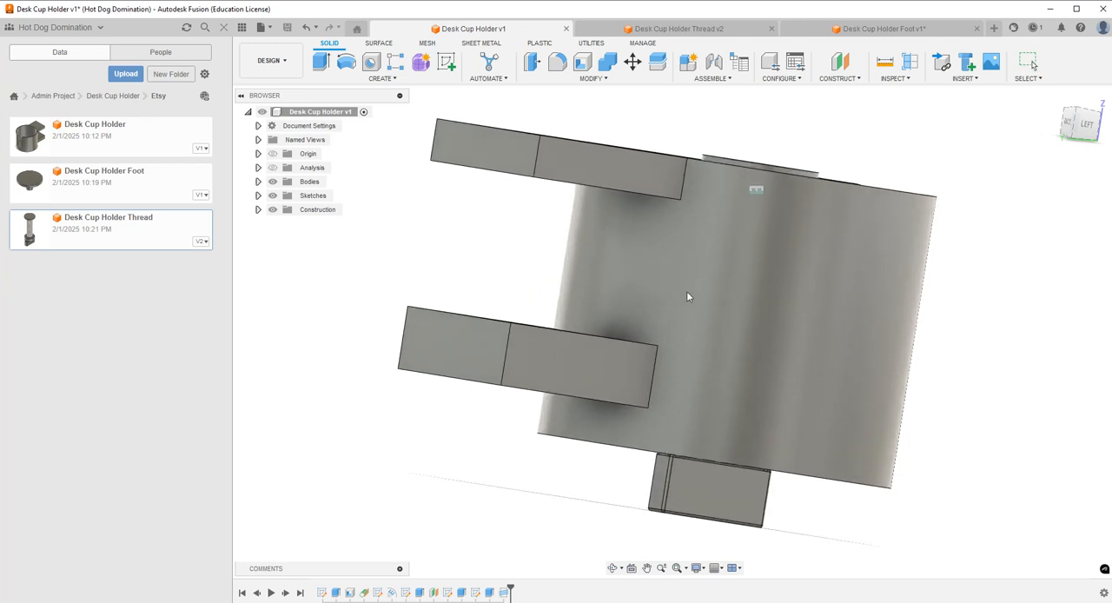
pyautogui.moveTo(718, 356); pyautogui.dragTo(349, 336)
pyautogui.click(1049, 416)
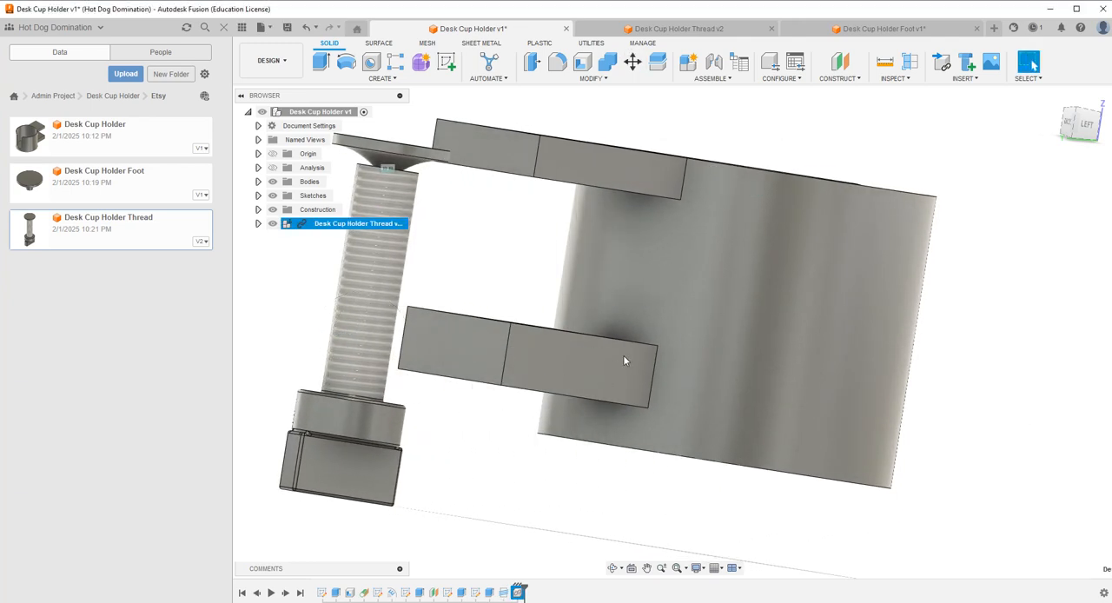
# Start a joint and set its first origin at the centre of the screw's threaded end, below the foot.
pyautogui.scroll(-2, 576, 478)
pyautogui.scroll(1, 387, 326)
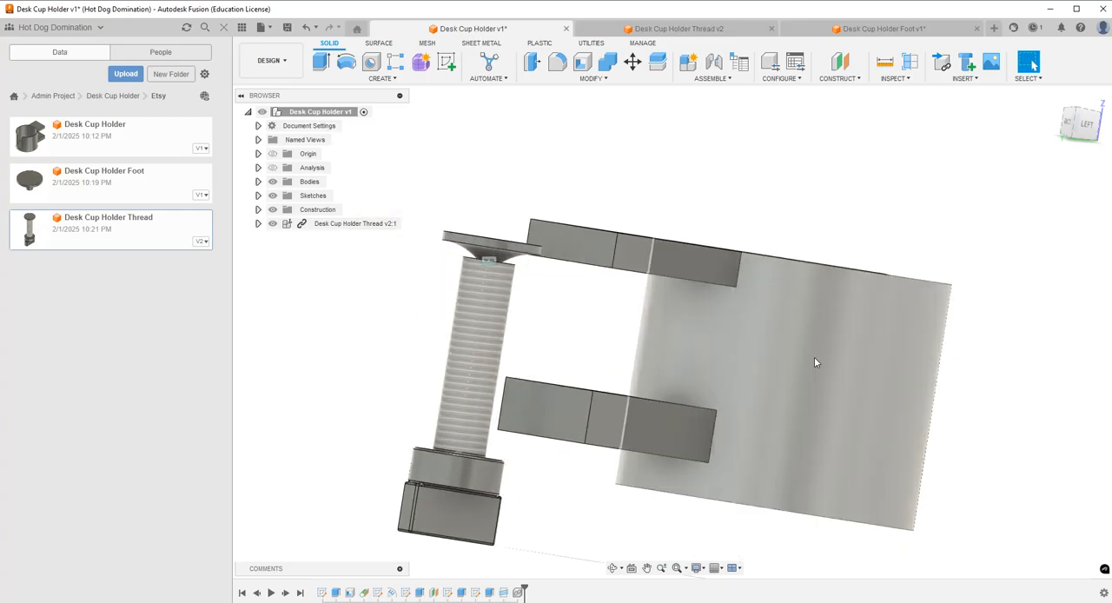
pyautogui.click(714, 62)
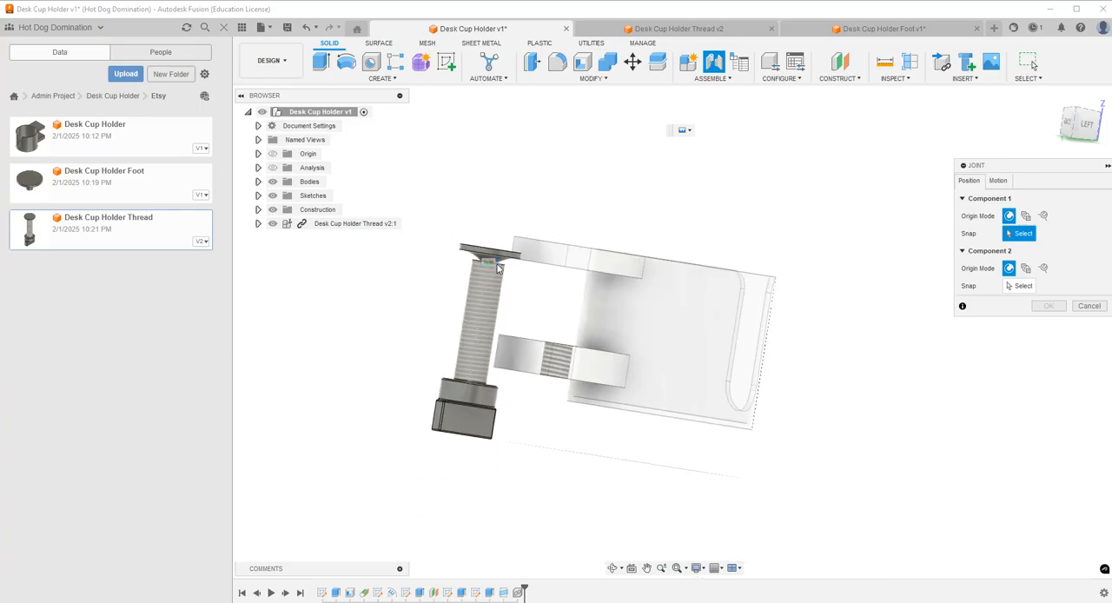
pyautogui.scroll(3, 491, 270)
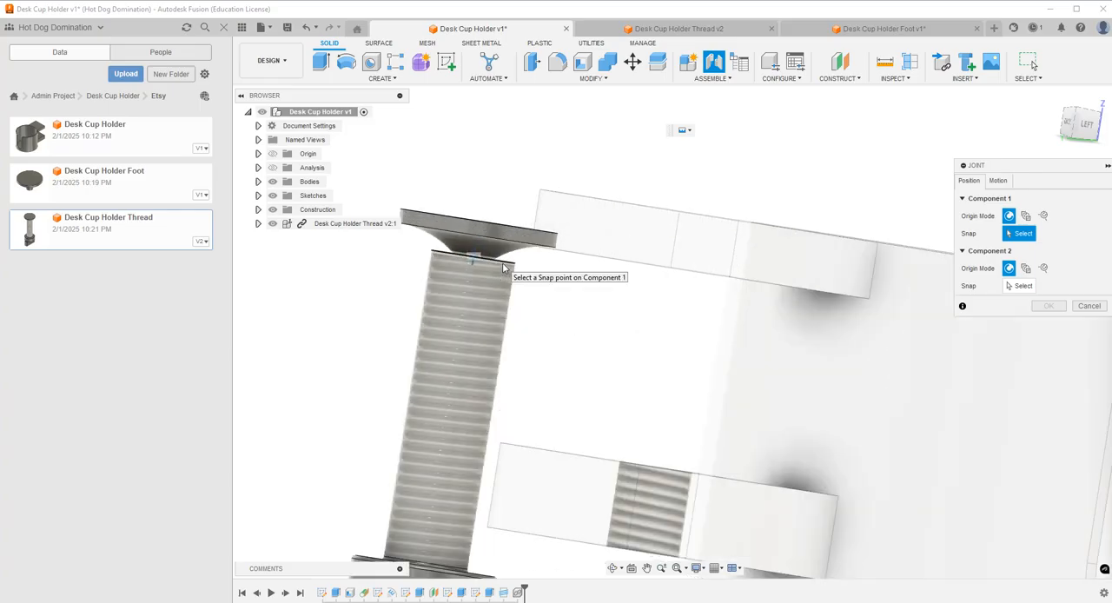
pyautogui.click(613, 567)
pyautogui.moveTo(585, 336); pyautogui.dragTo(582, 346)
pyautogui.scroll(-4, 454, 424)
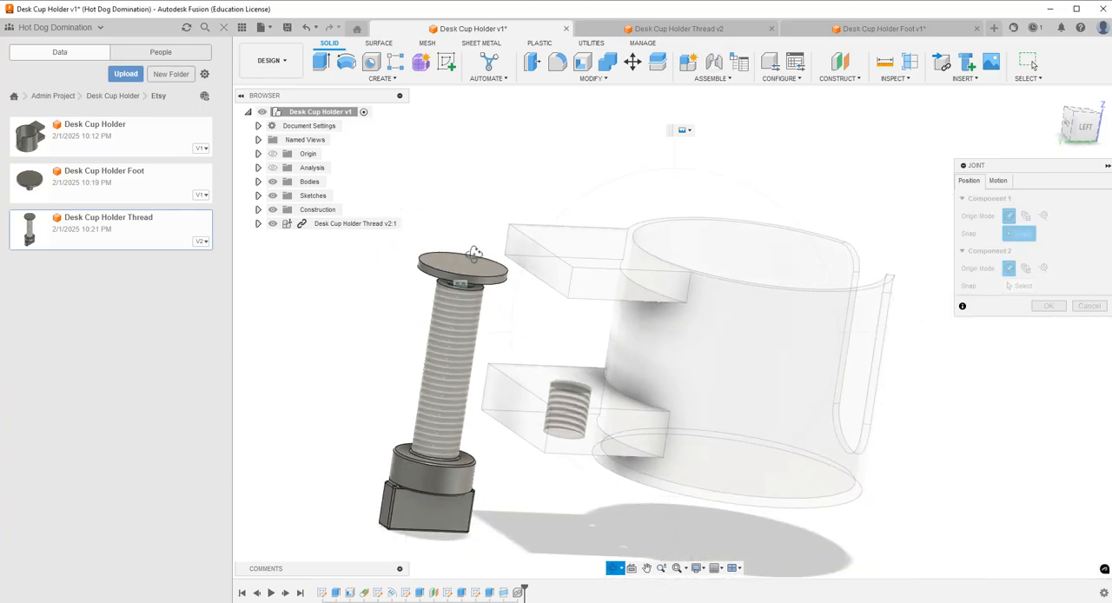
pyautogui.press('Escape')
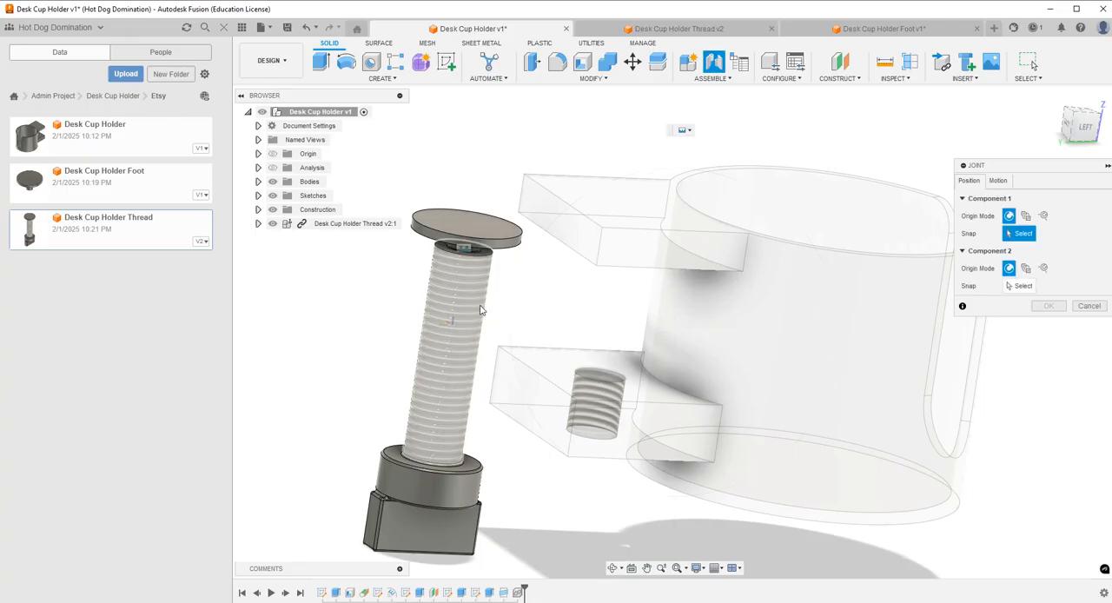
pyautogui.click(489, 258)
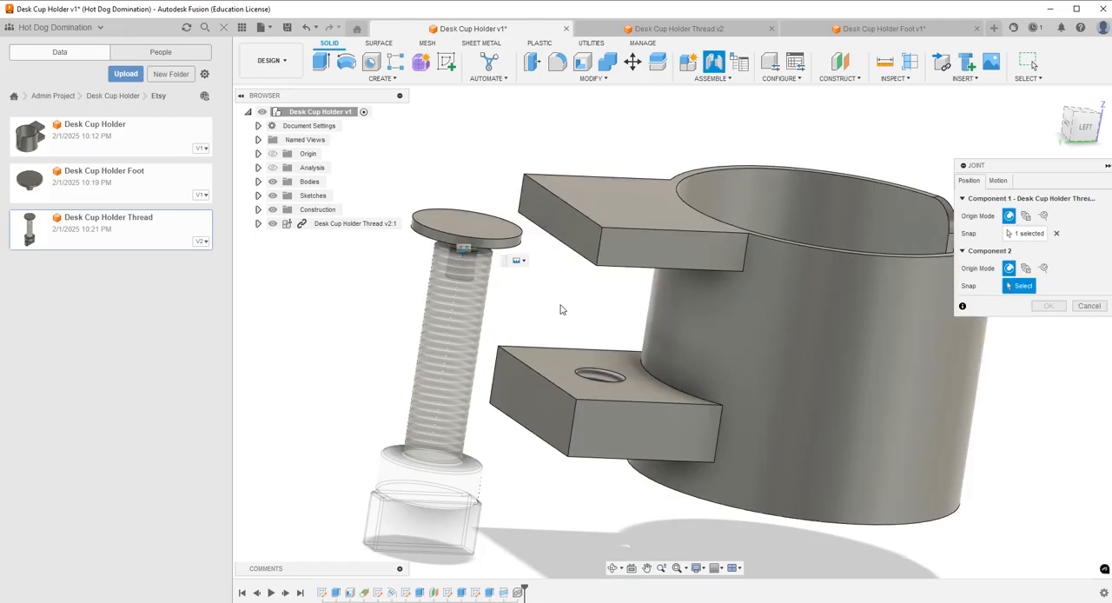
# Complete the joint at the centre of the threaded hole on the lower arm's upper face, with zero angle and offsets.
pyautogui.click(598, 377)
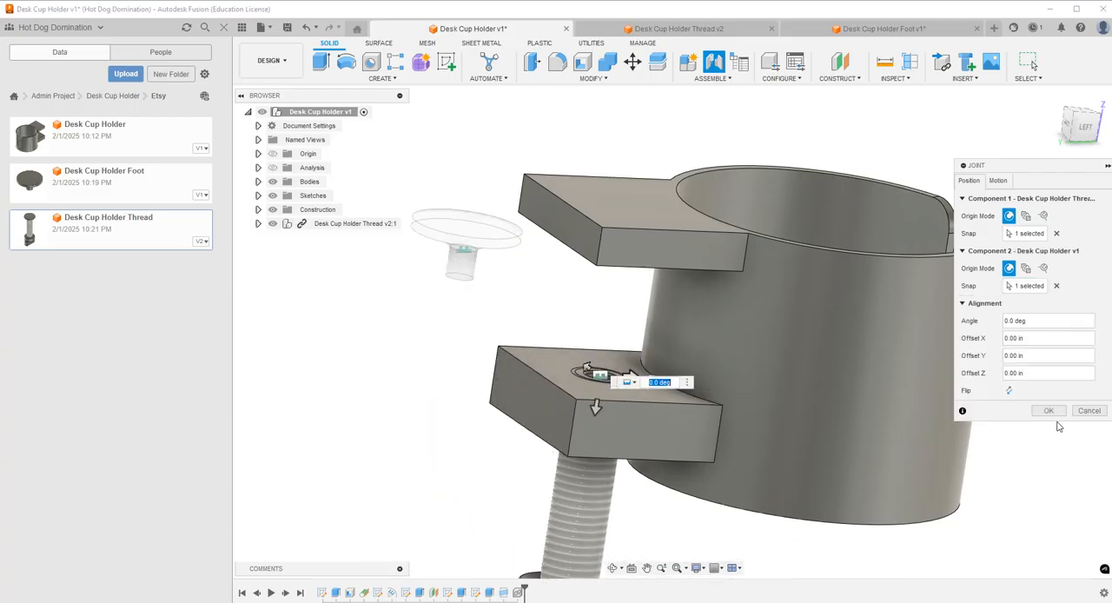
pyautogui.click(1049, 410)
pyautogui.scroll(-4, 697, 238)
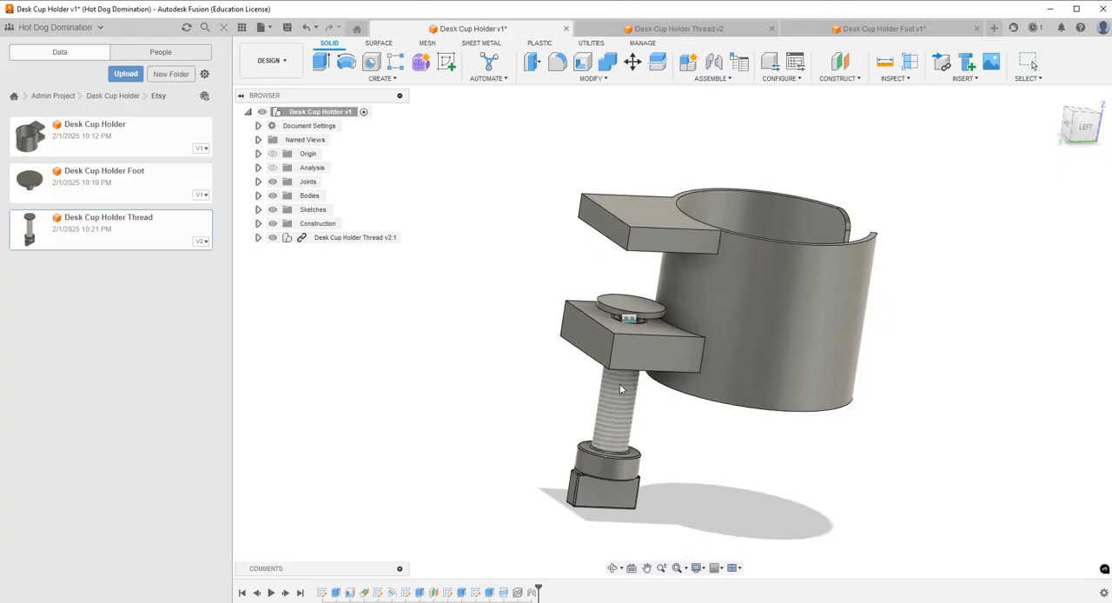
# Change the screw joint's motion to Slider along the Z axis and slide the screw partway up through the lower arm.
pyautogui.doubleClick(532, 593)
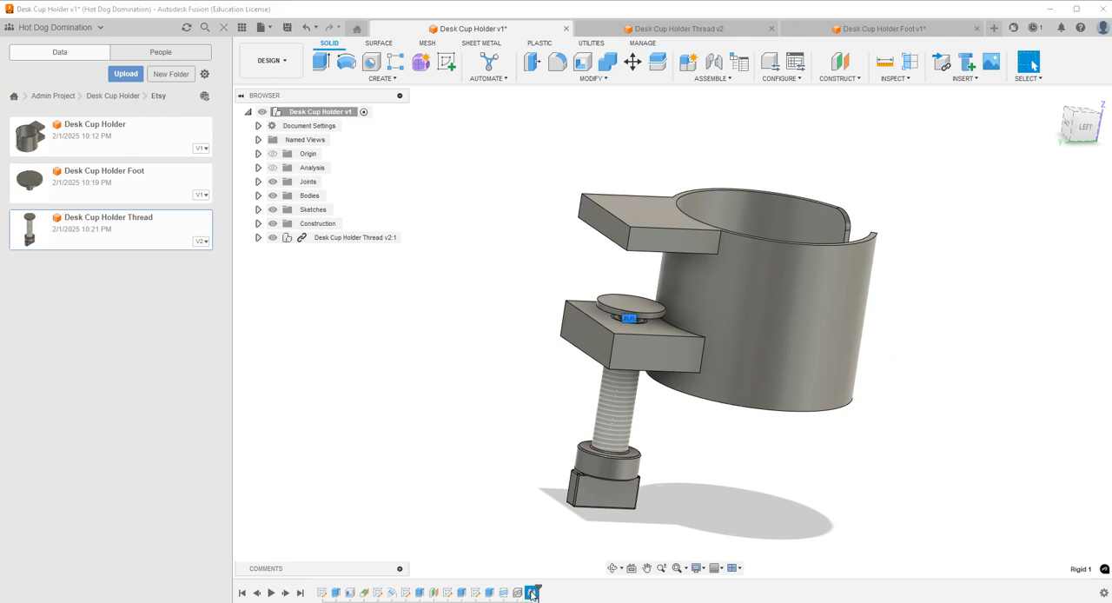
pyautogui.click(998, 181)
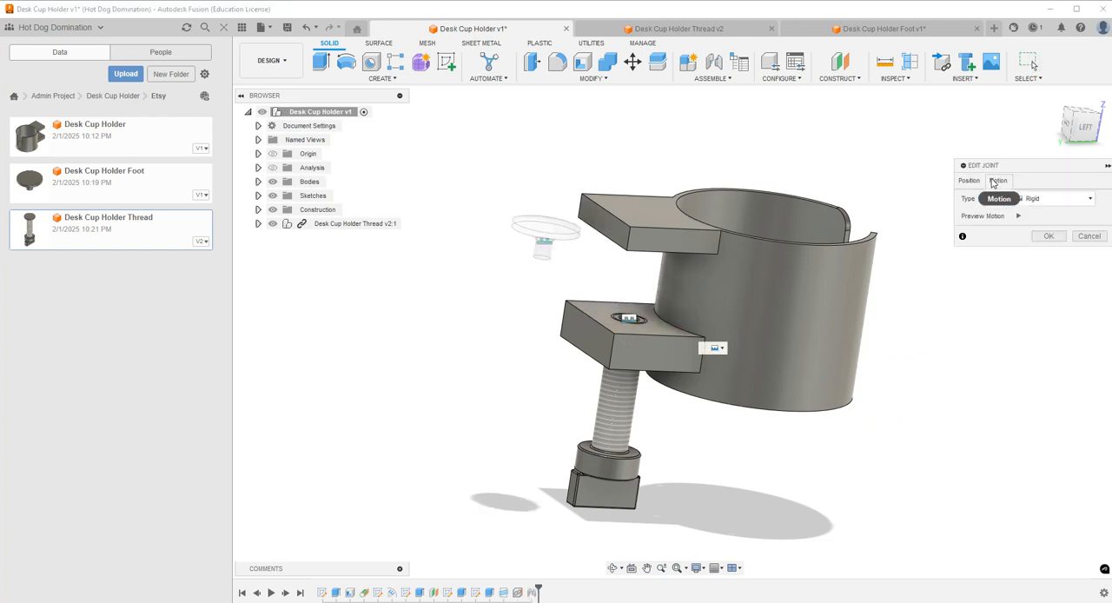
pyautogui.click(1069, 202)
pyautogui.click(1036, 236)
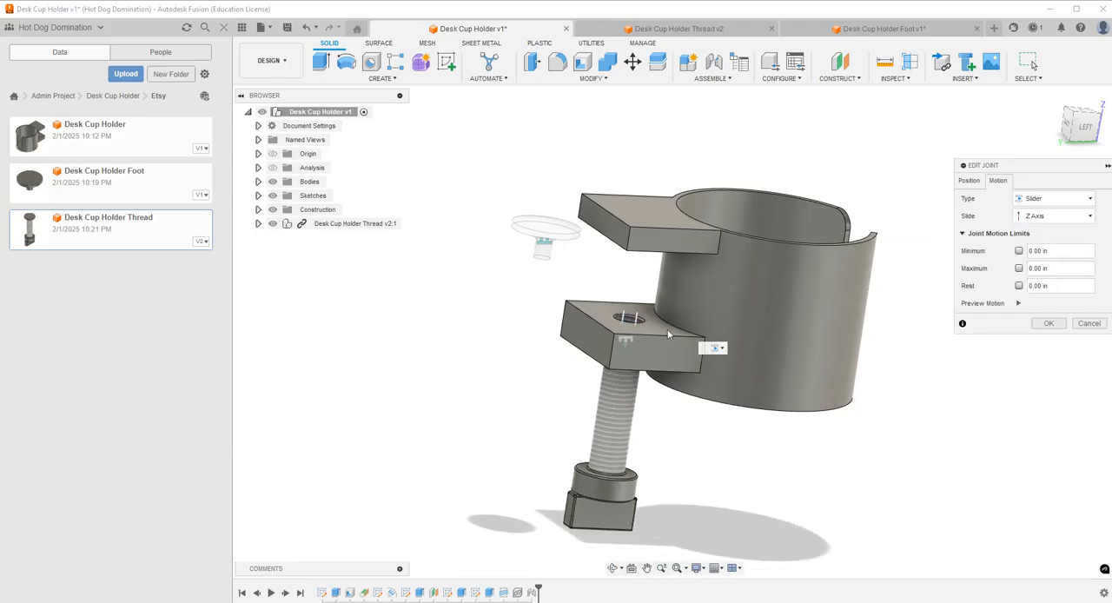
pyautogui.click(1046, 325)
pyautogui.moveTo(640, 455); pyautogui.dragTo(643, 419)
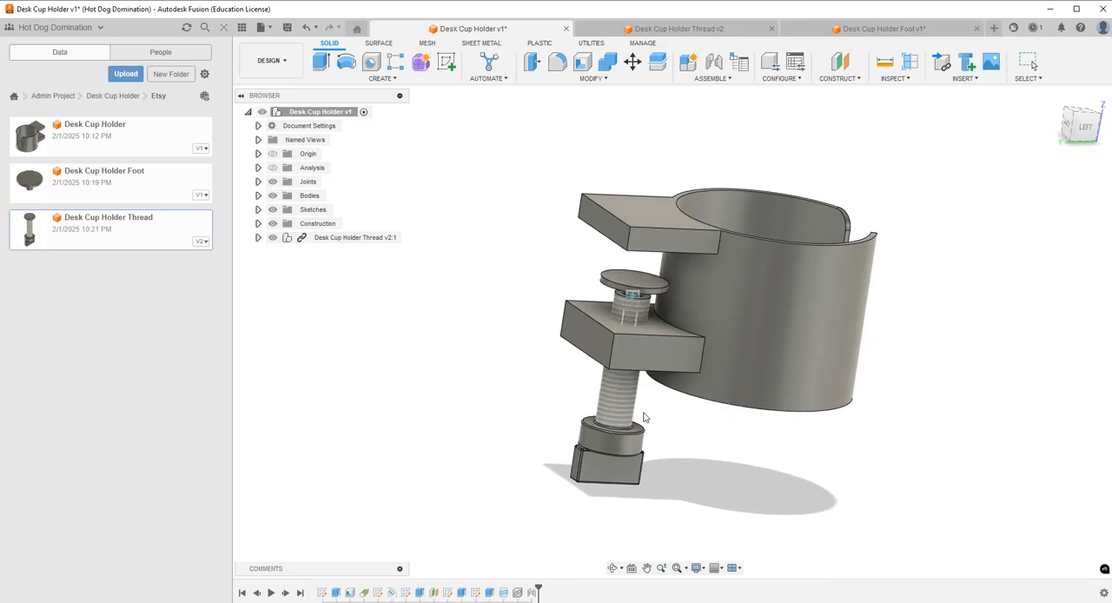
# Try a maximum motion limit of 2.5 in on the screw's slider joint.
pyautogui.doubleClick(534, 592)
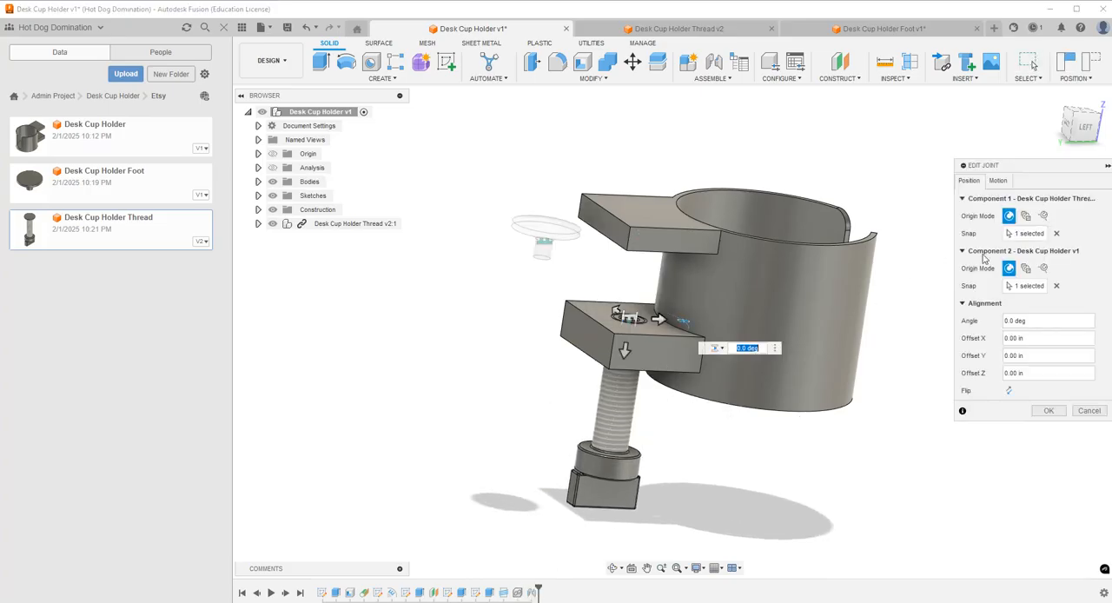
pyautogui.click(997, 180)
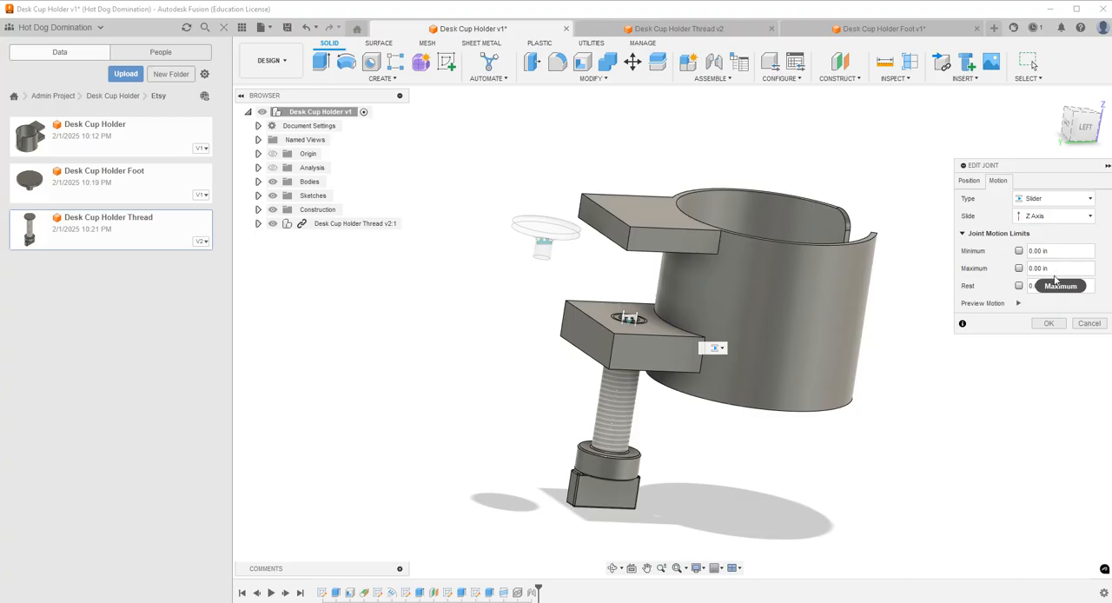
pyautogui.press('Return')
pyautogui.doubleClick(526, 592)
pyautogui.click(999, 181)
pyautogui.click(1018, 268)
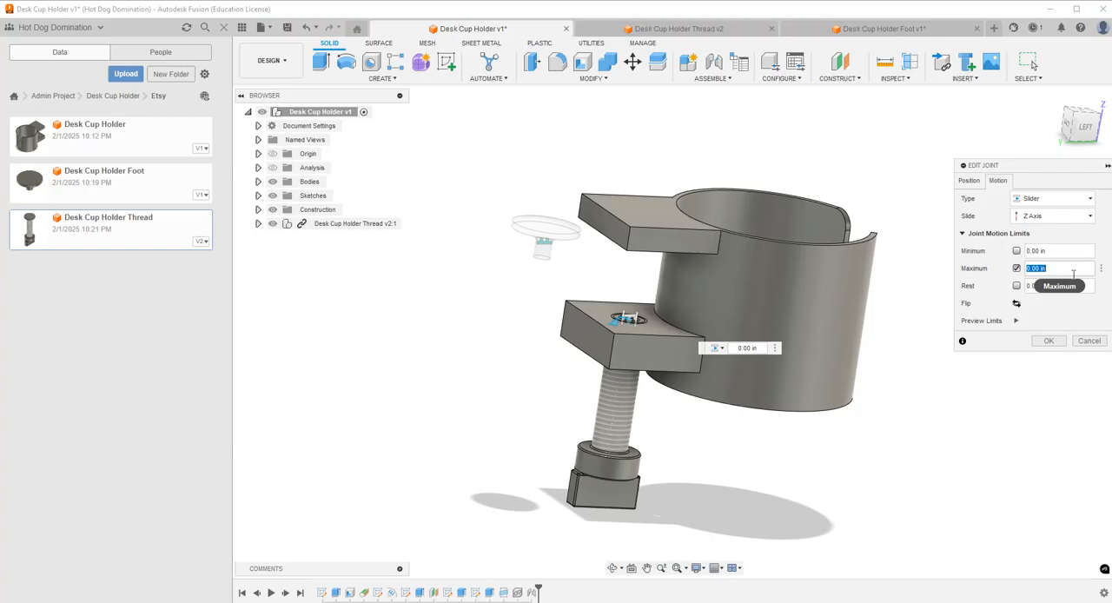
pyautogui.write('.5')
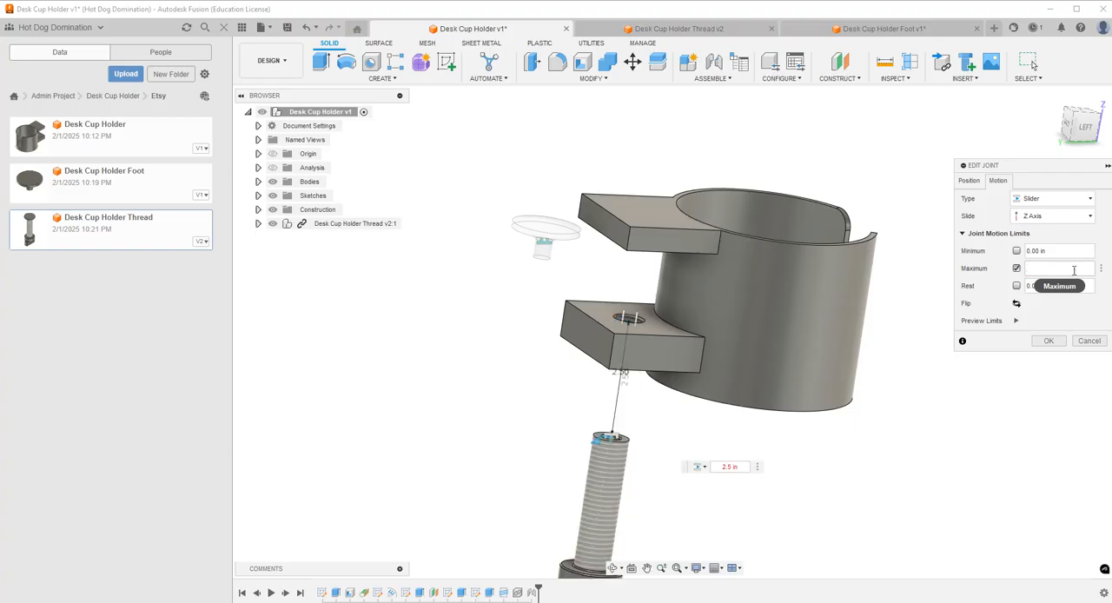
# Turn off the slider joint's maximum limit and set a minimum limit of -1.75 in instead.
pyautogui.click(1016, 268)
pyautogui.click(1017, 250)
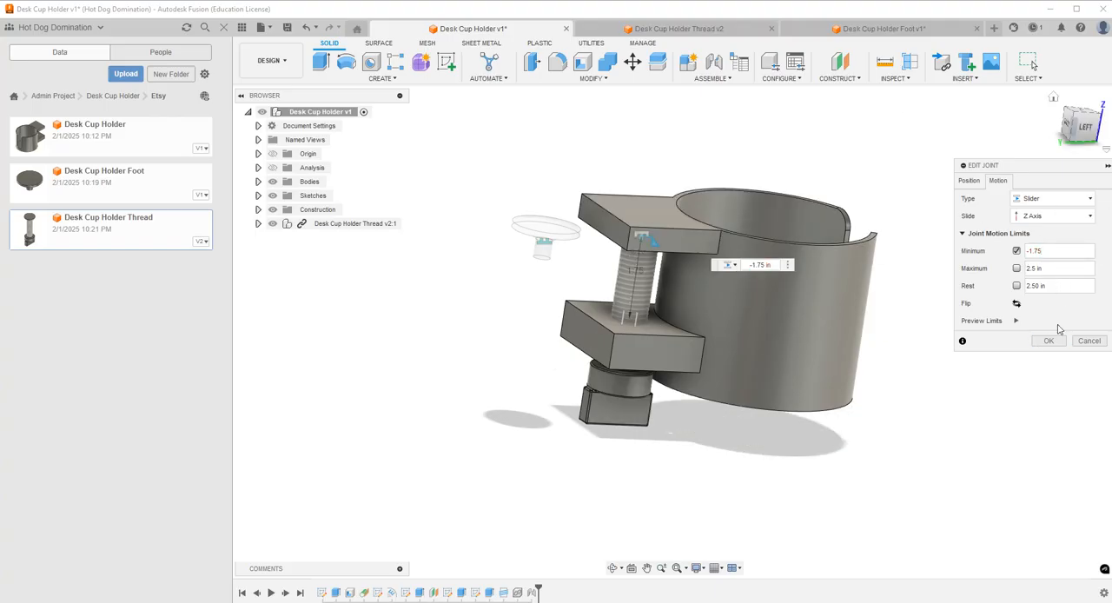
pyautogui.click(1049, 340)
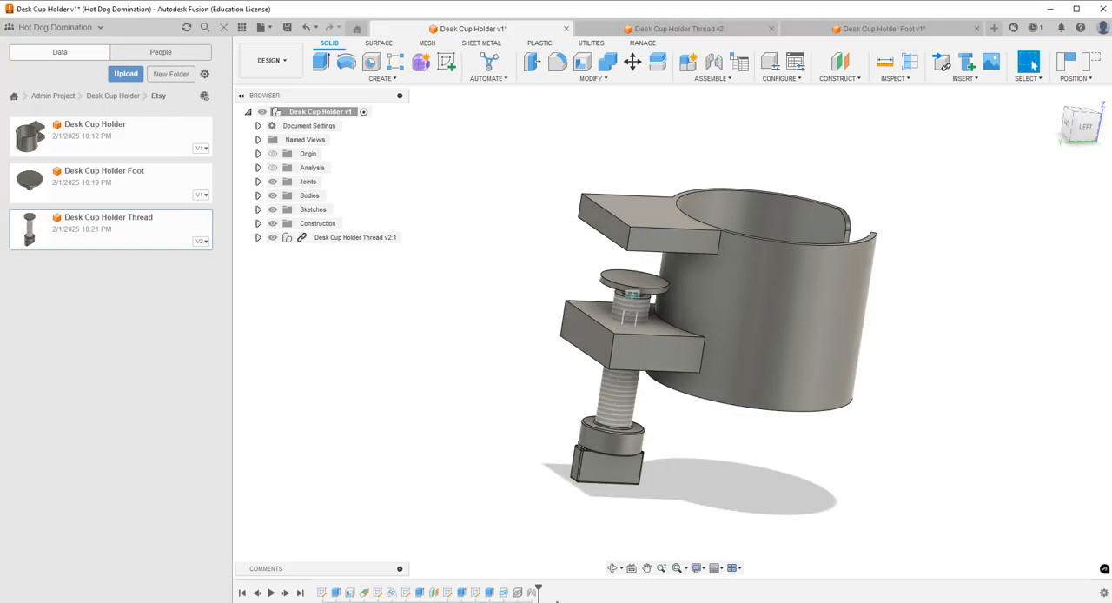
# Remove the minimum motion limit from the screw's slider joint.
pyautogui.doubleClick(533, 592)
pyautogui.click(997, 181)
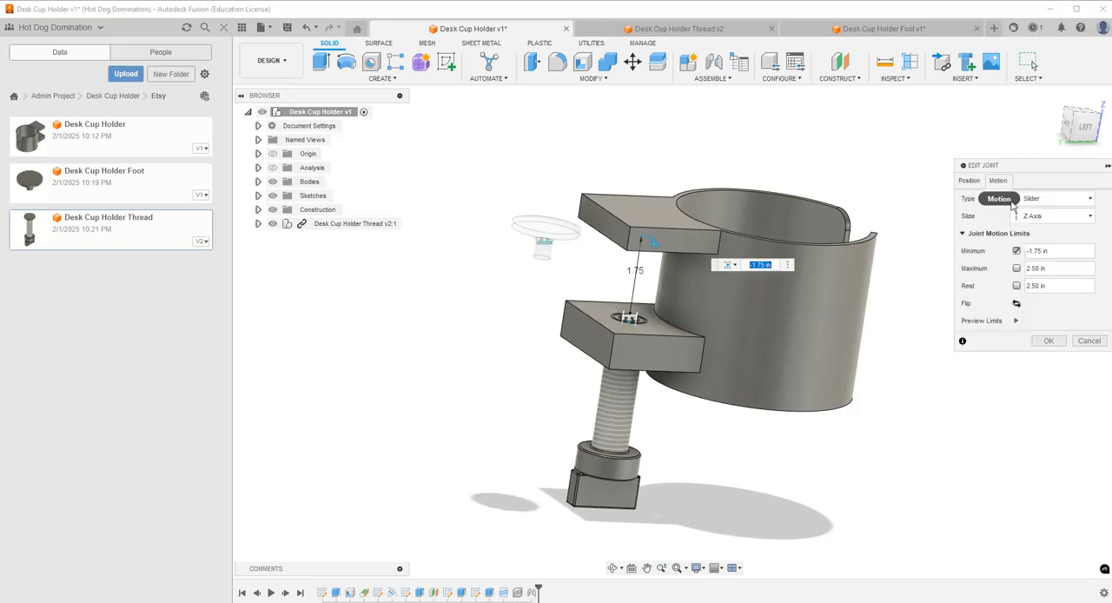
pyautogui.click(1016, 251)
pyautogui.click(1050, 322)
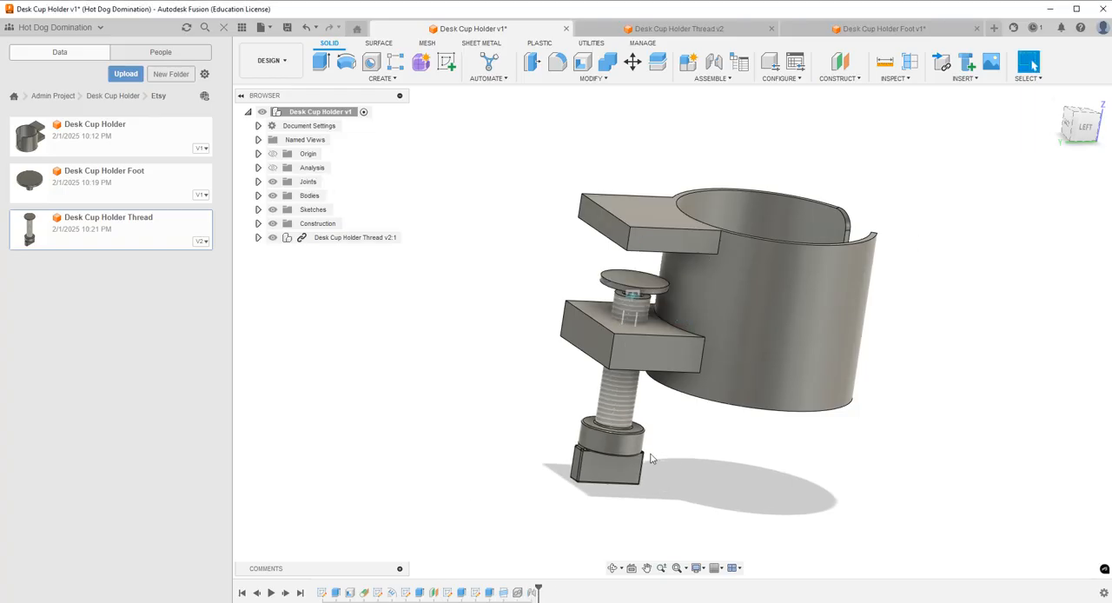
# Slide the screw up through the lower arm until its foot sits just beneath the upper arm.
pyautogui.moveTo(623, 423)
pyautogui.mouseDown()
pyautogui.moveTo(632, 344)
pyautogui.moveTo(632, 435)
pyautogui.mouseUp()
pyautogui.click(614, 568)
pyautogui.moveTo(698, 273); pyautogui.dragTo(697, 303)
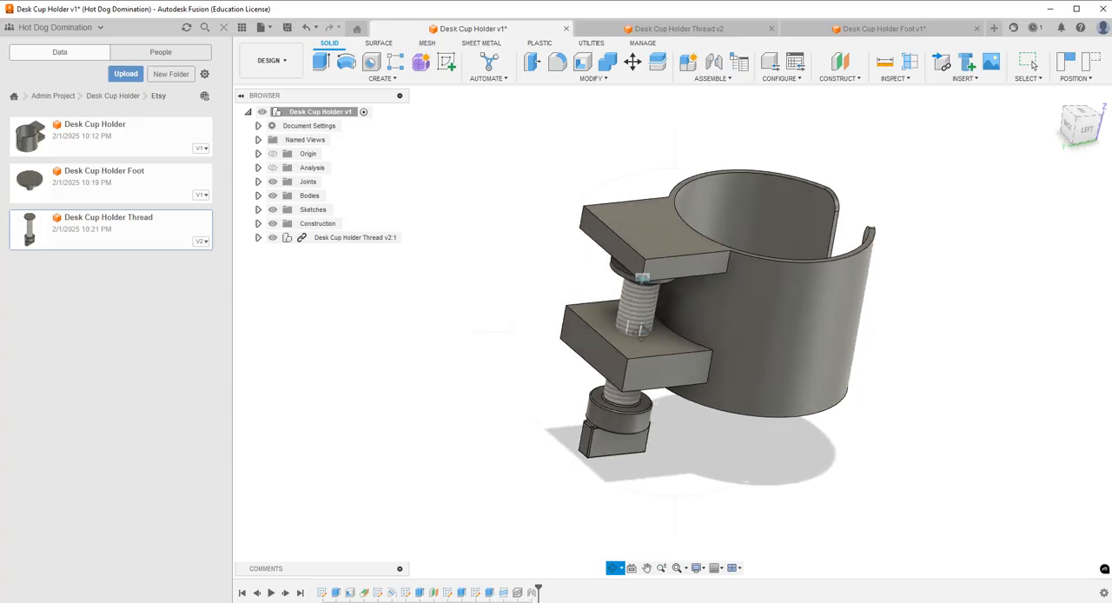
# Hide the project file list and inspect the screw thread where it enters the lower arm.
pyautogui.click(224, 28)
pyautogui.scroll(-3, 529, 299)
pyautogui.scroll(5, 517, 316)
pyautogui.scroll(7, 517, 315)
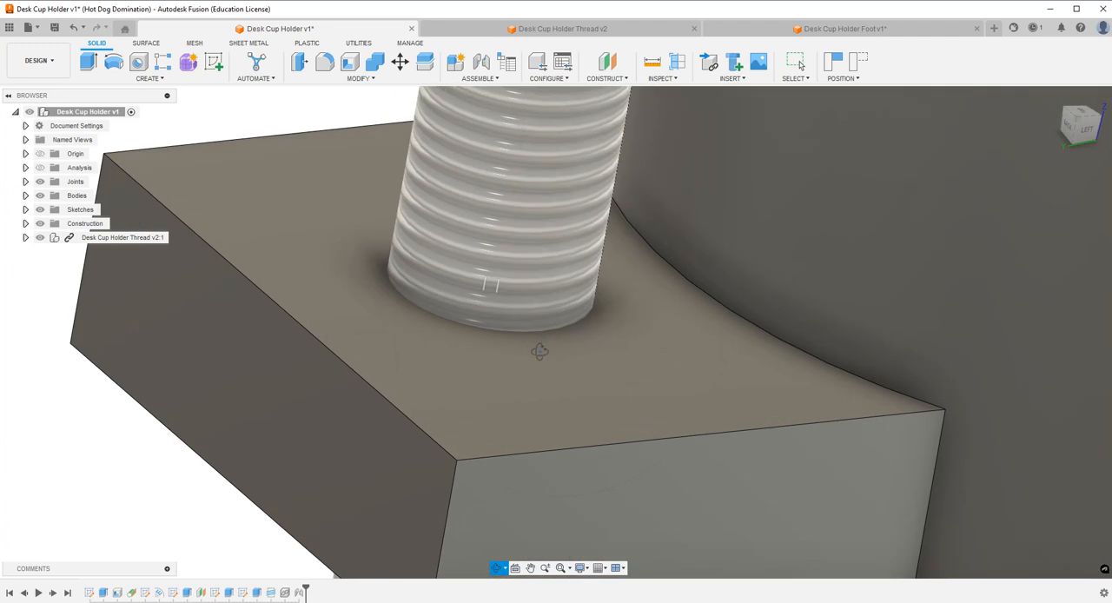
pyautogui.scroll(-6, 486, 252)
pyautogui.scroll(-5, 481, 230)
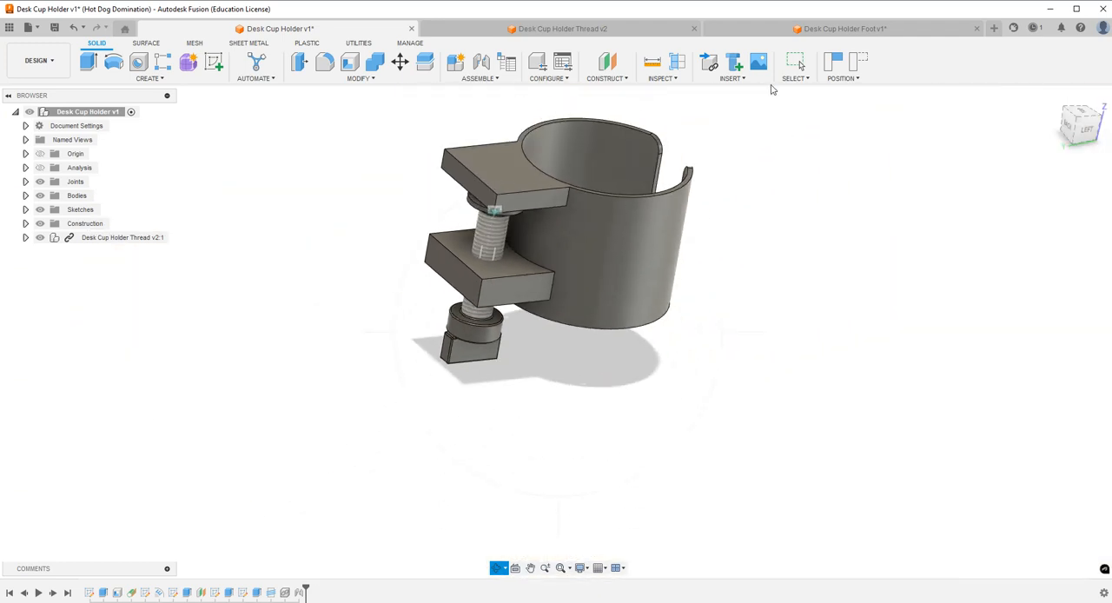
# Create a flipped section analysis through the assembly on the YZ plane at 0.00 in distance and make it visible.
pyautogui.click(677, 61)
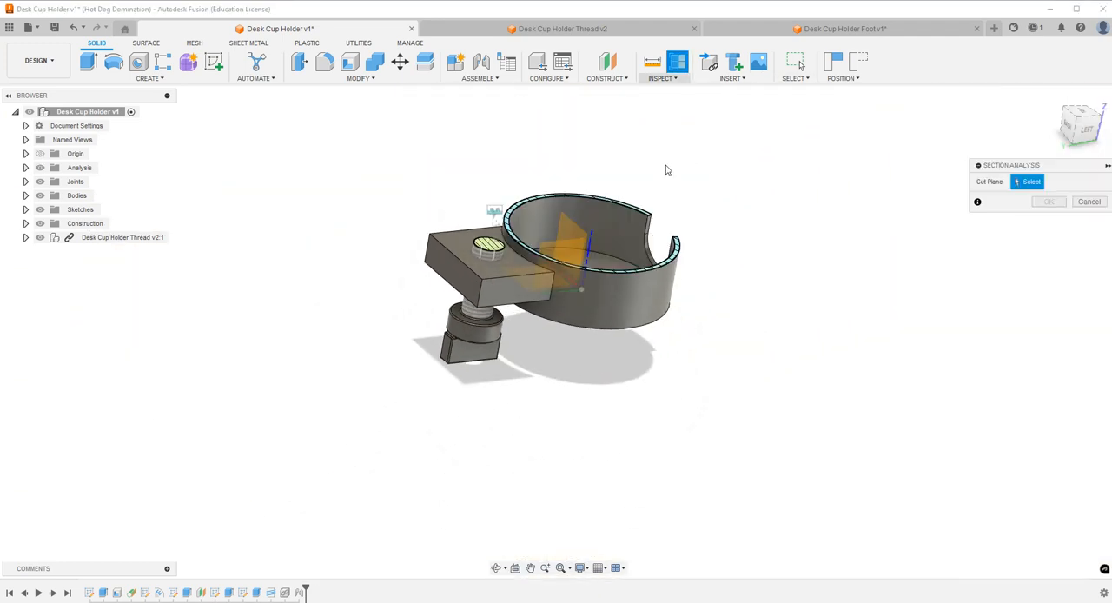
pyautogui.click(571, 246)
pyautogui.click(1029, 252)
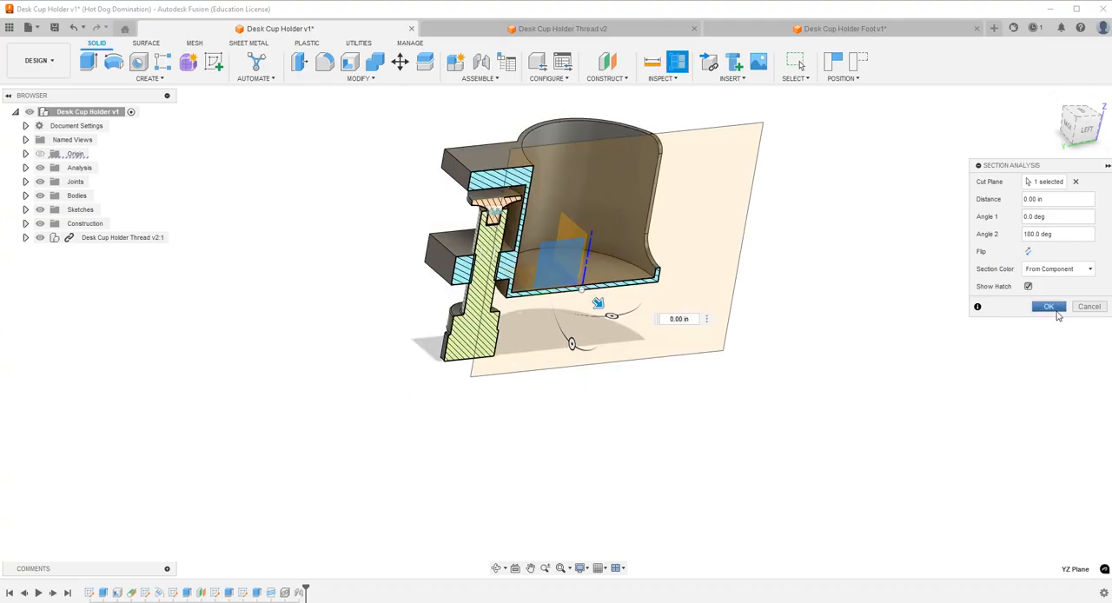
pyautogui.click(1049, 306)
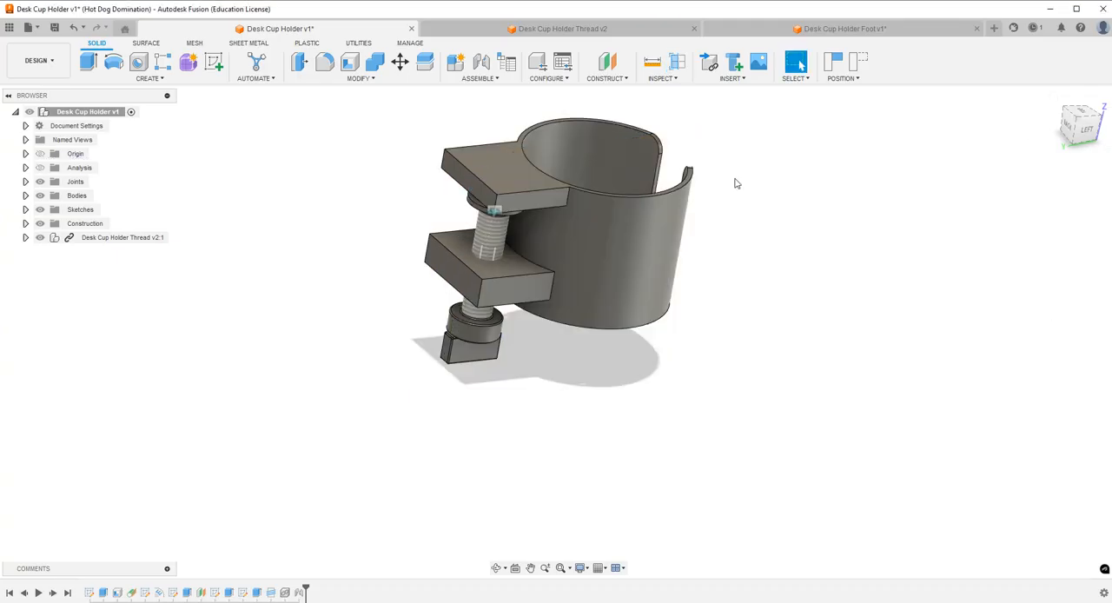
pyautogui.click(26, 168)
pyautogui.click(39, 169)
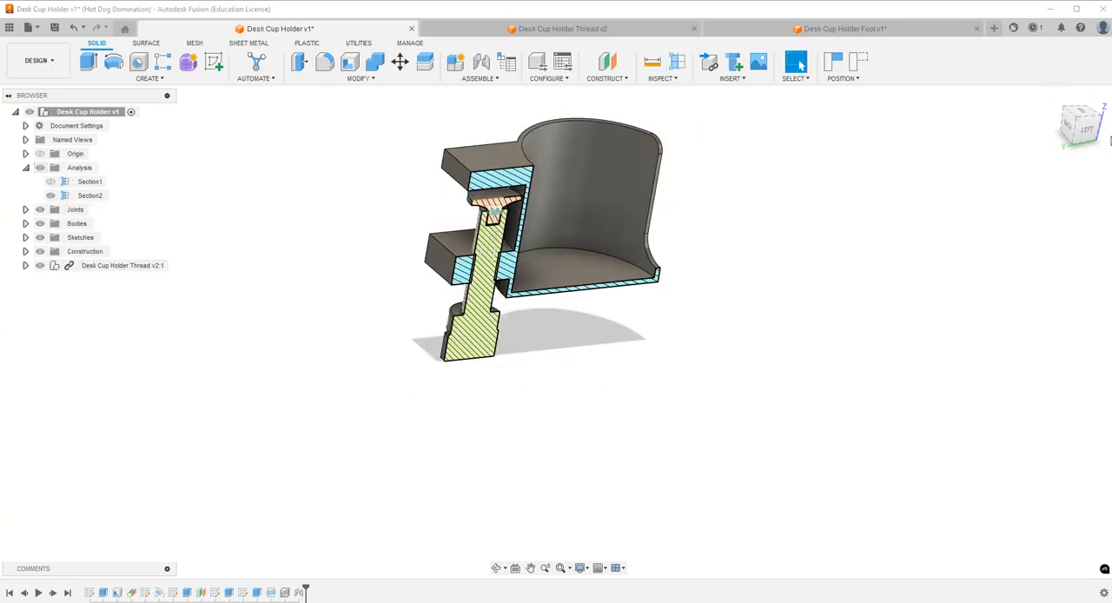
# Examine the sectioned assembly from the left side, checking how the screw fits the lower arm's threaded hole.
pyautogui.click(1086, 129)
pyautogui.scroll(4, 457, 280)
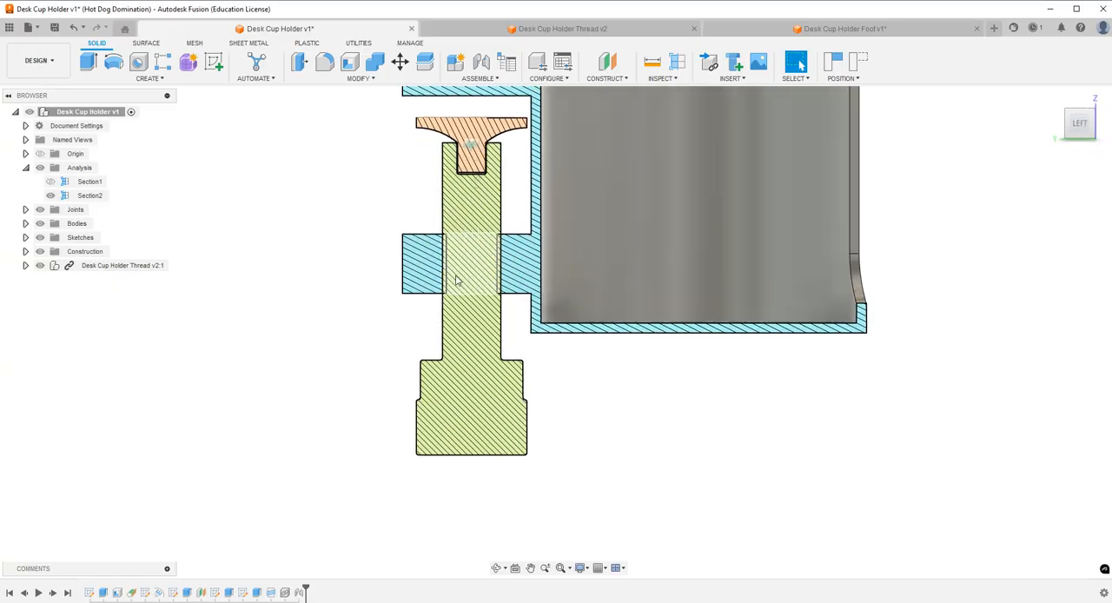
pyautogui.scroll(4, 457, 280)
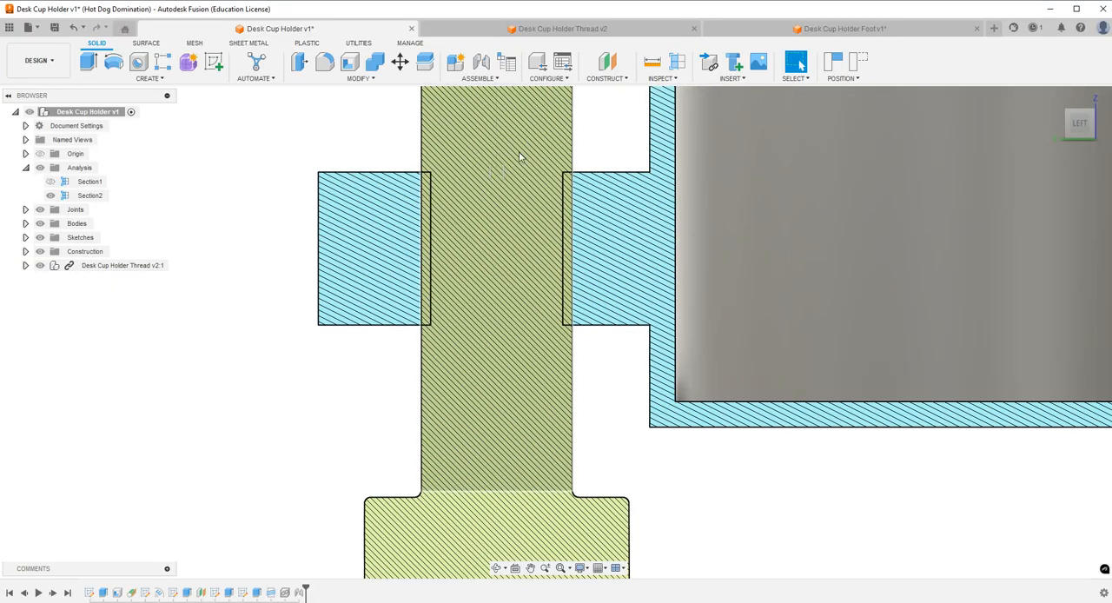
pyautogui.scroll(-5, 492, 291)
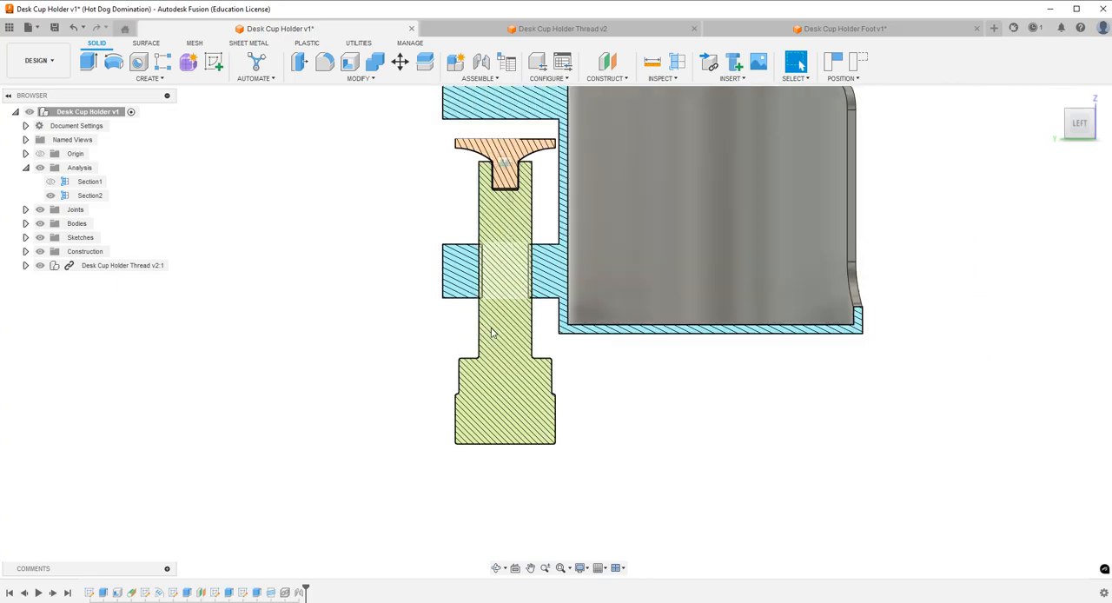
# Examine the clearance between the foot's stem and the screw's socket in the section view, including a look at the foot design.
pyautogui.scroll(10, 488, 187)
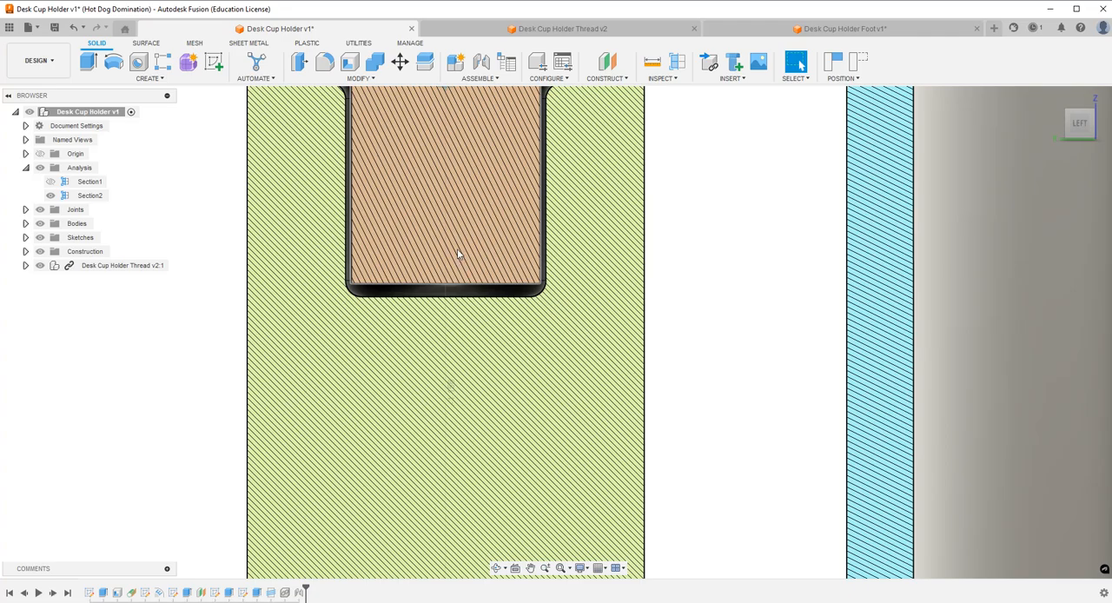
pyautogui.scroll(-3, 511, 280)
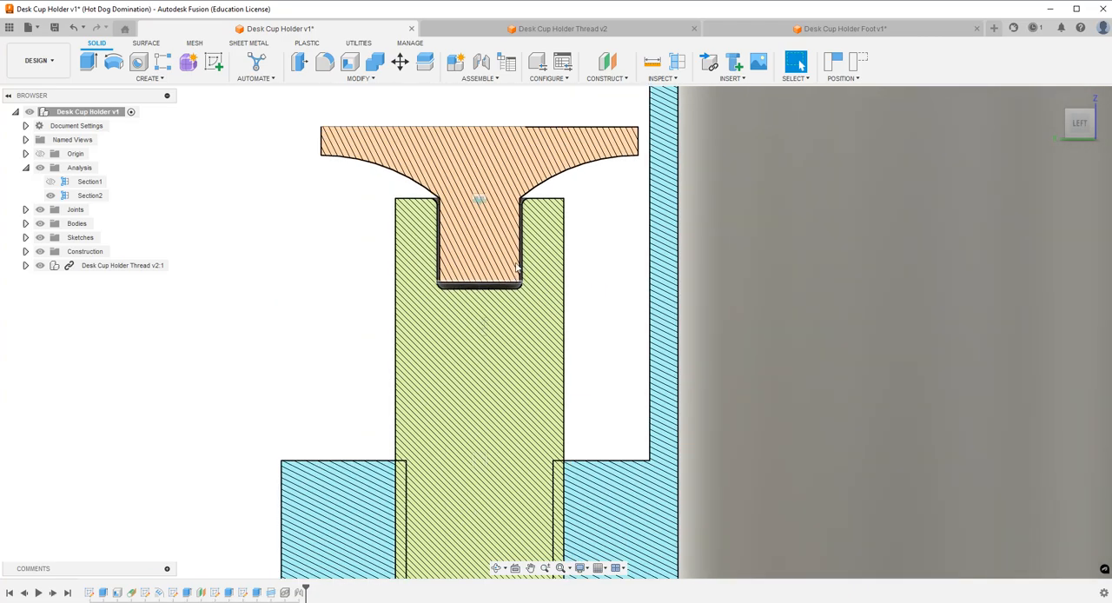
pyautogui.scroll(2, 517, 251)
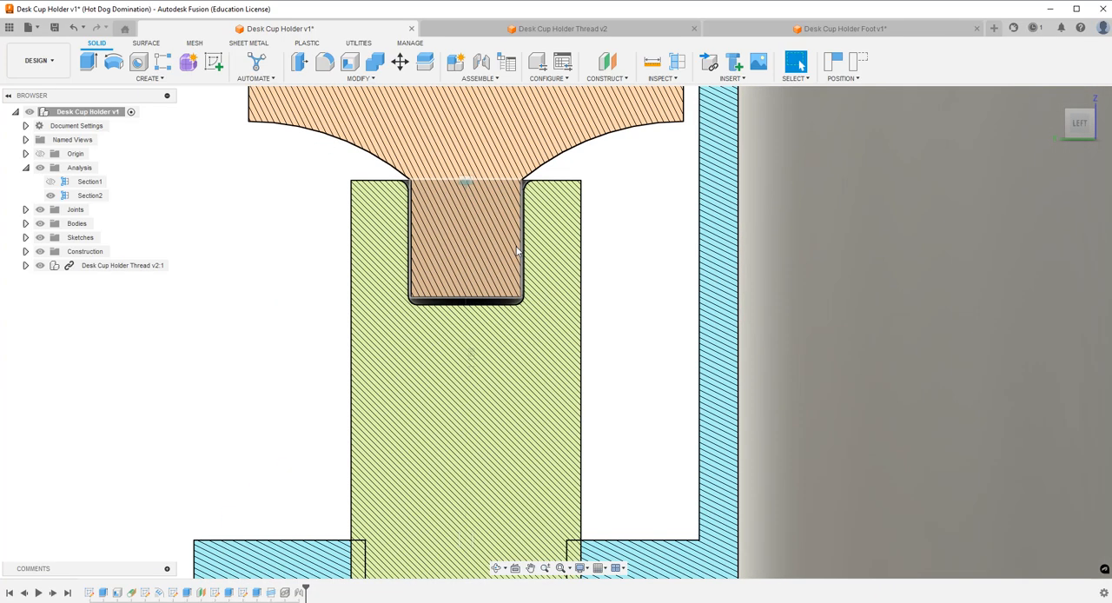
pyautogui.scroll(2, 516, 251)
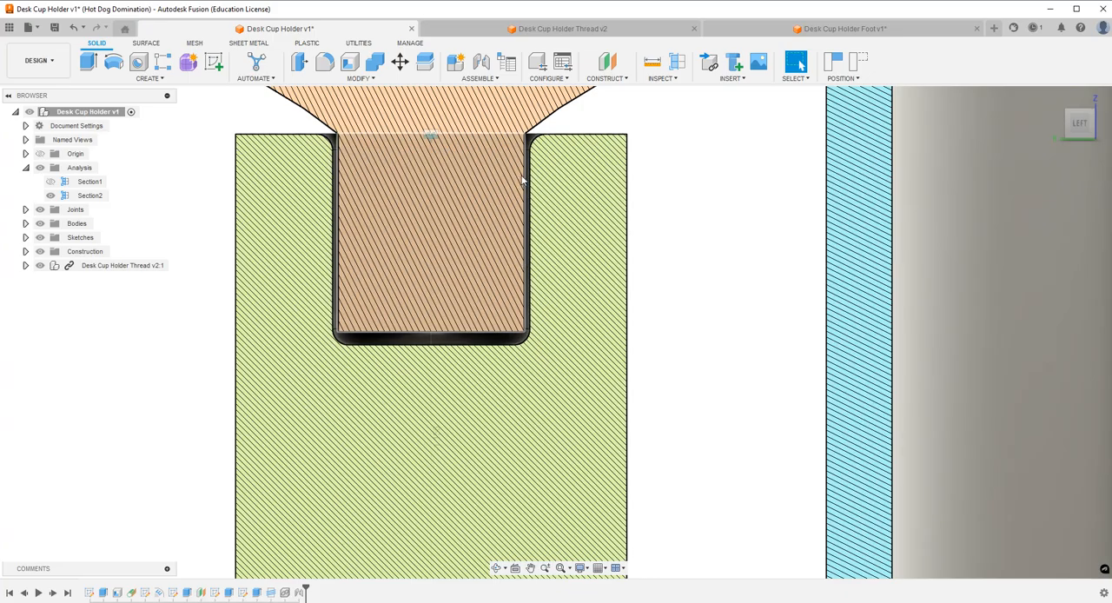
pyautogui.click(813, 32)
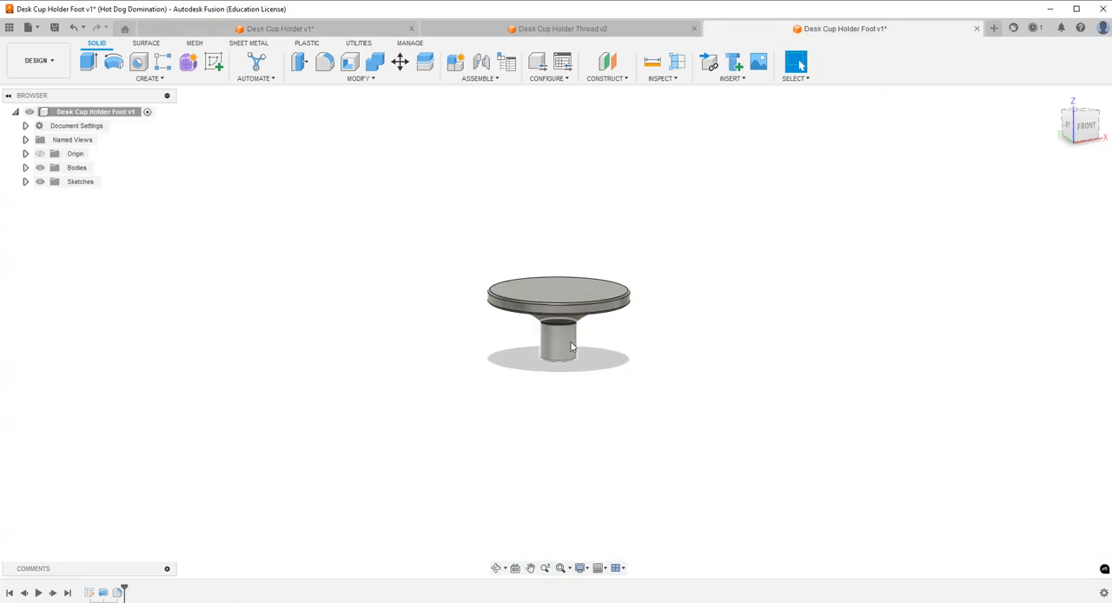
pyautogui.click(367, 31)
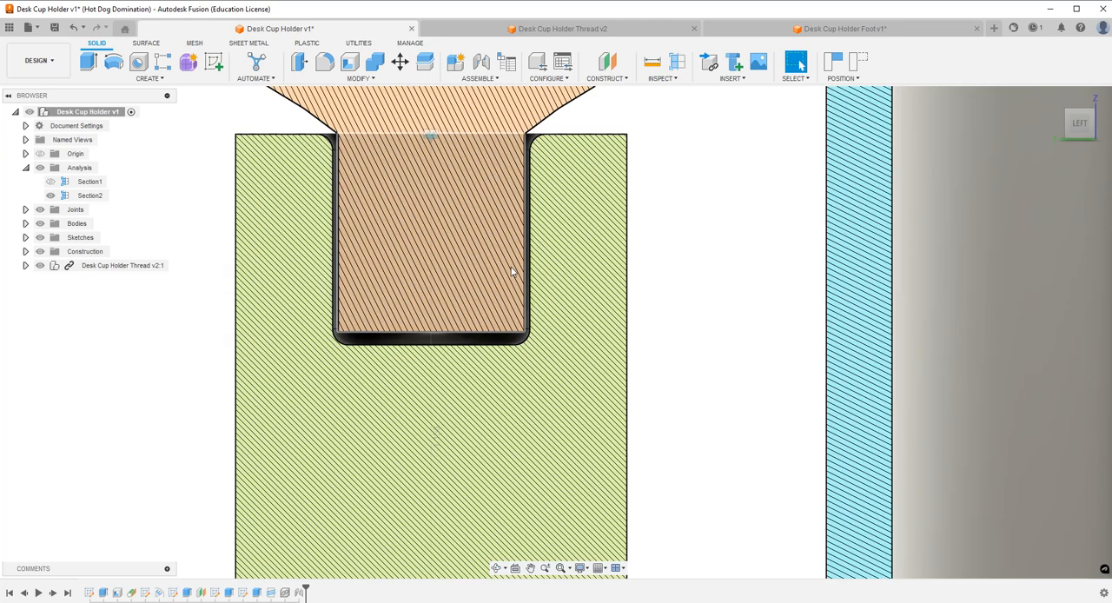
pyautogui.scroll(-8, 512, 272)
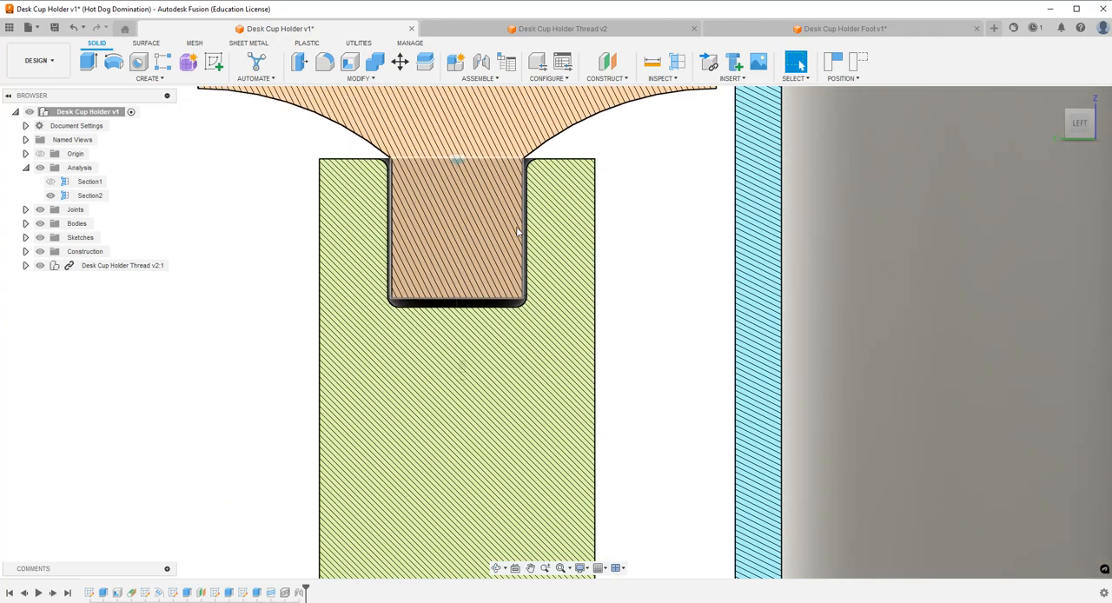
pyautogui.scroll(-2, 501, 192)
pyautogui.scroll(1, 504, 303)
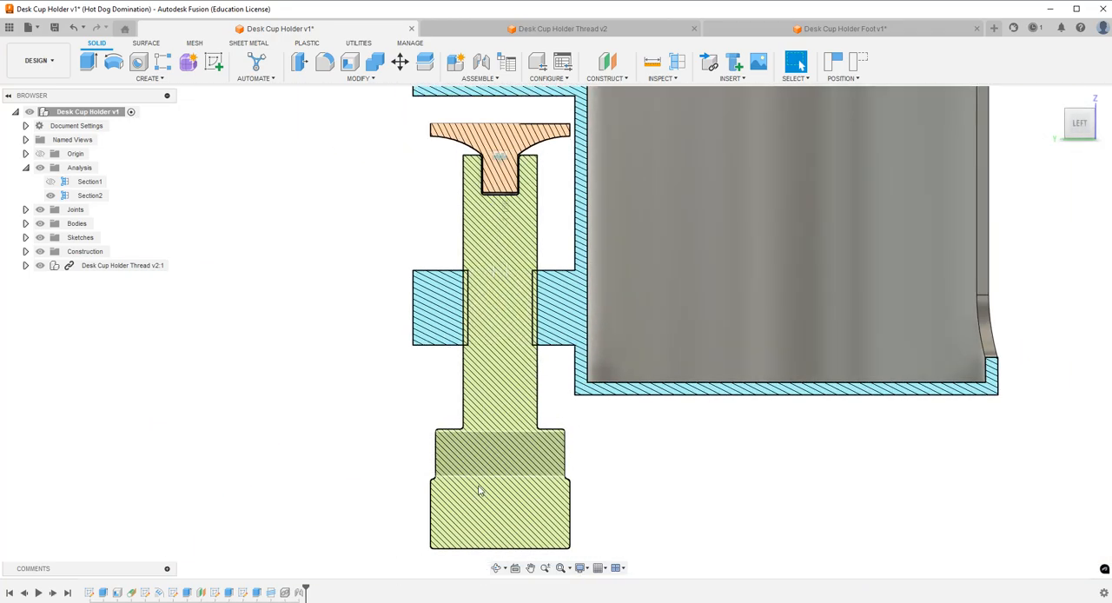
# Roll the design history back to just after the lower arm's thread feature and change that thread to modeled.
pyautogui.click(498, 568)
pyautogui.moveTo(525, 323); pyautogui.dragTo(539, 338)
pyautogui.press('Escape')
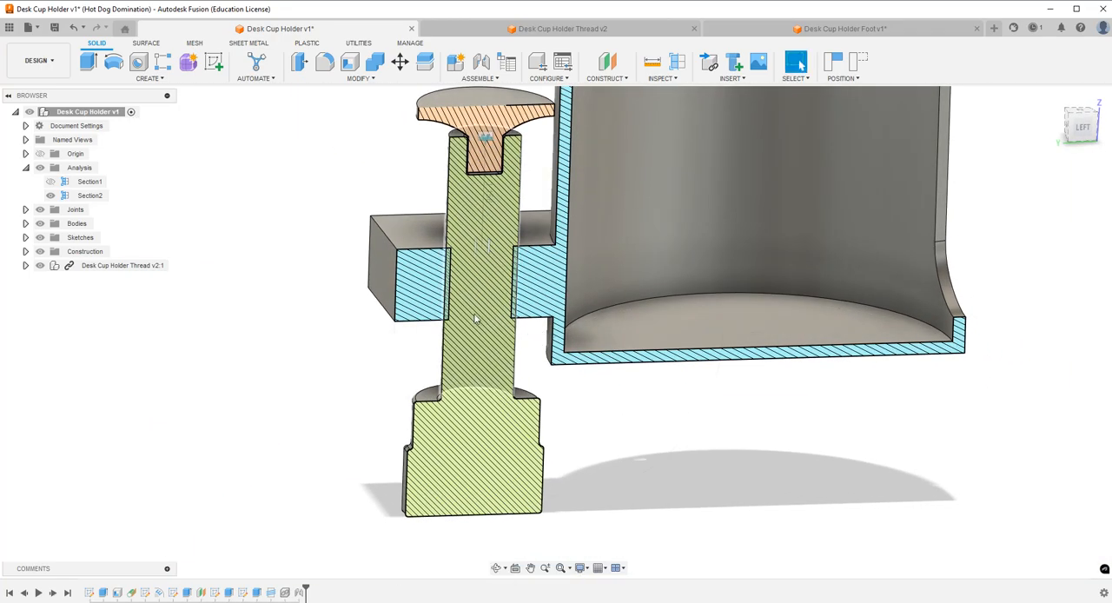
pyautogui.click(26, 169)
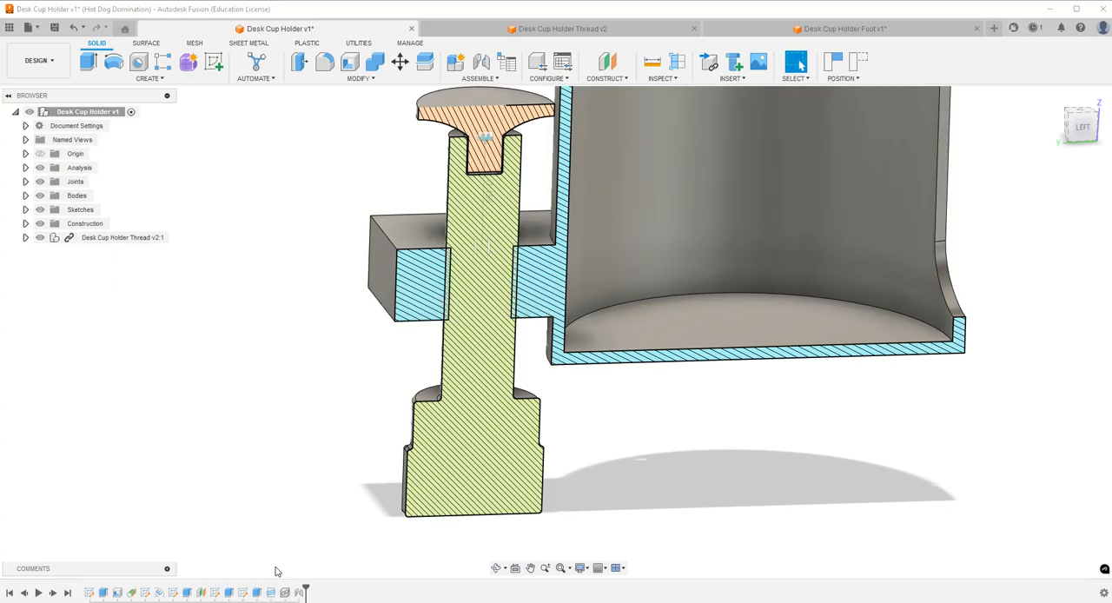
pyautogui.moveTo(304, 591); pyautogui.dragTo(279, 591)
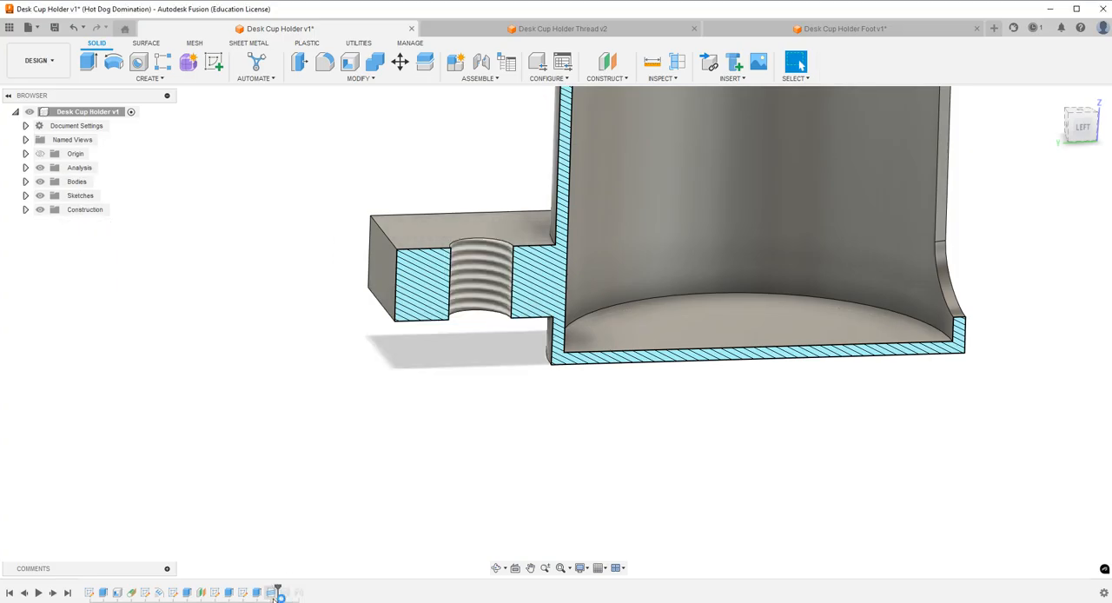
pyautogui.doubleClick(273, 593)
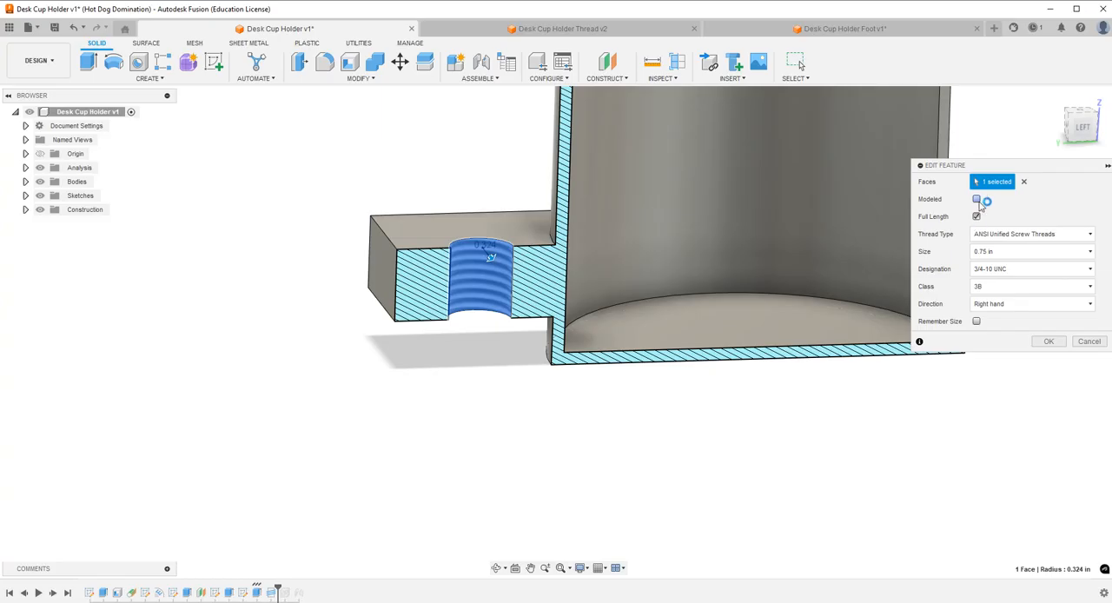
pyautogui.click(1051, 341)
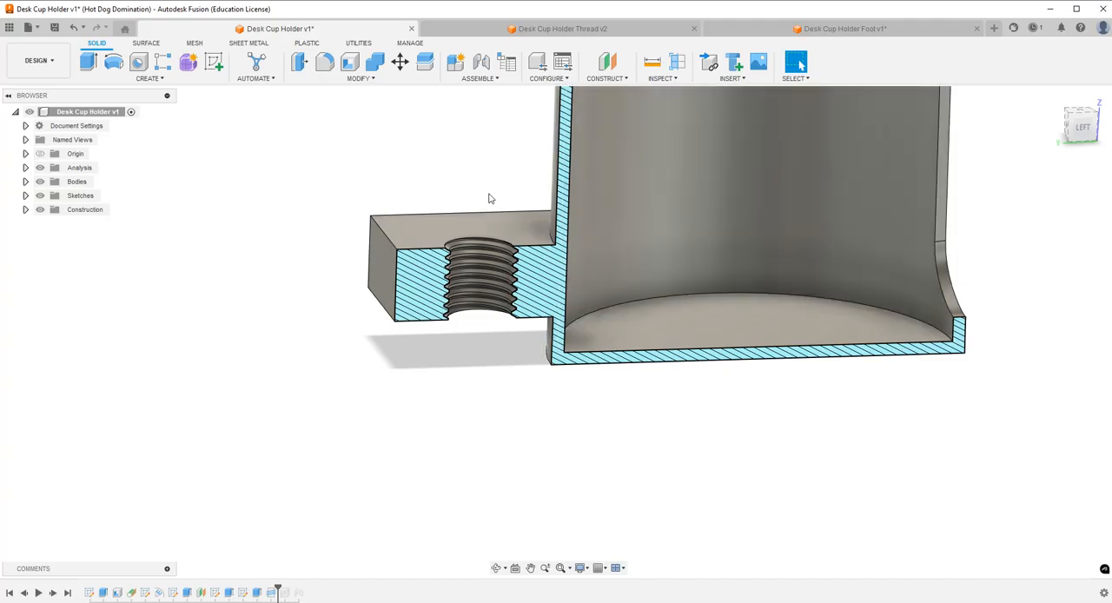
# Inspect the lower arm's sectioned thread profile up close and check the screw design's thread against it.
pyautogui.scroll(5, 512, 258)
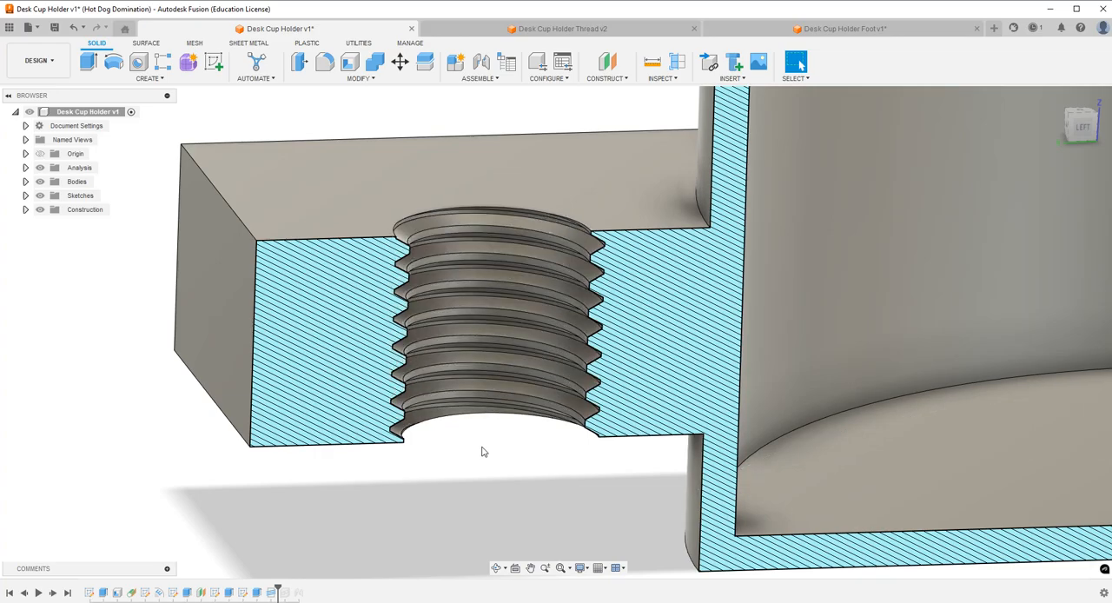
pyautogui.click(562, 29)
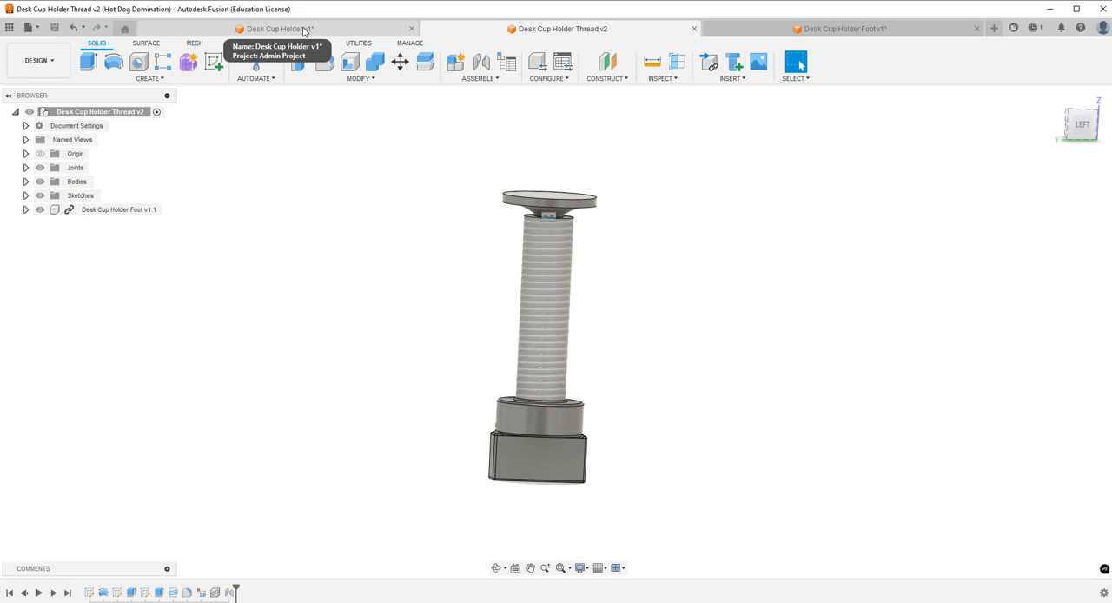
pyautogui.click(304, 30)
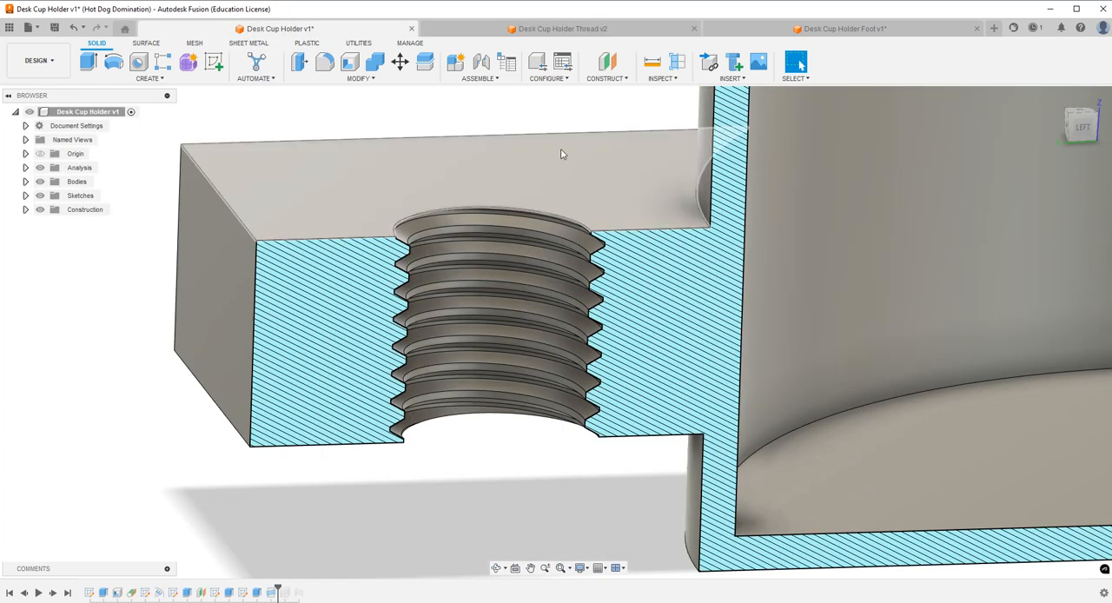
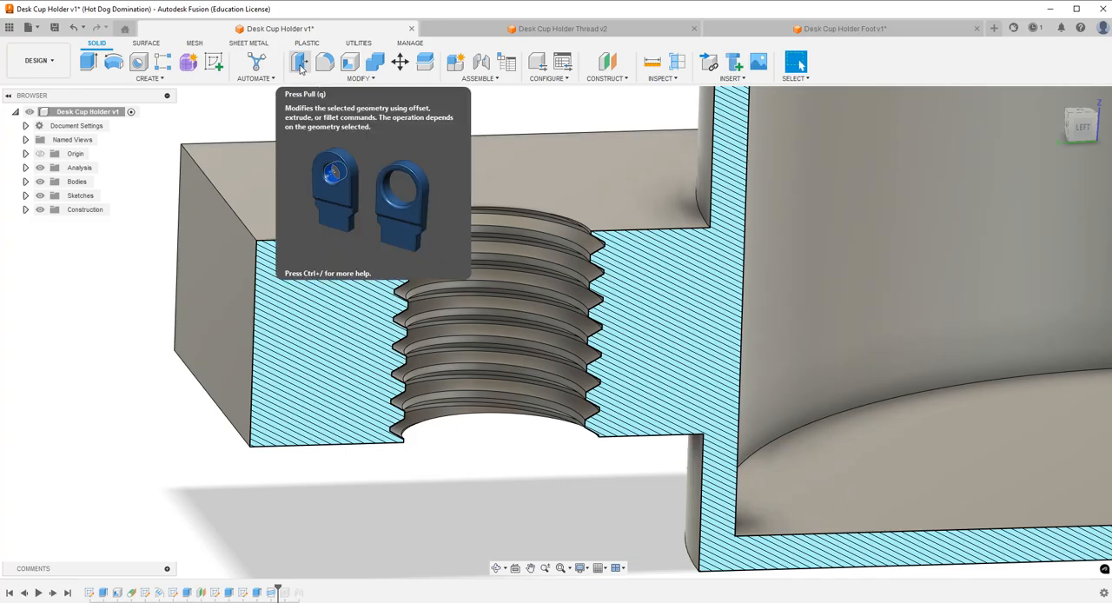
# Offset the upward-facing flank of the lower arm's modeled thread by -0.005 in for clearance.
pyautogui.click(300, 66)
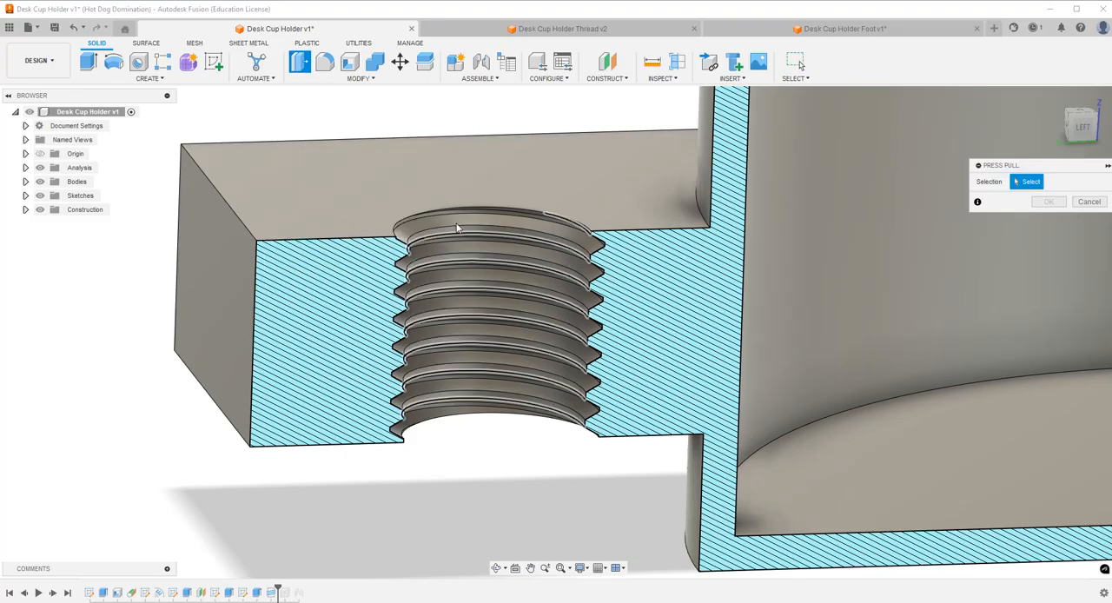
pyautogui.scroll(5, 453, 219)
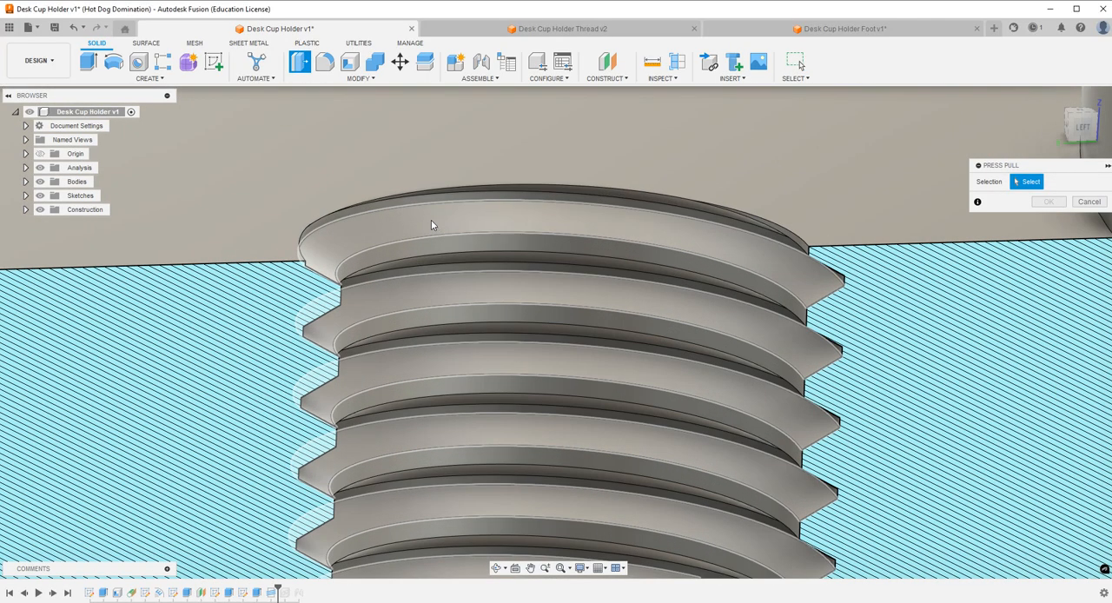
pyautogui.click(431, 220)
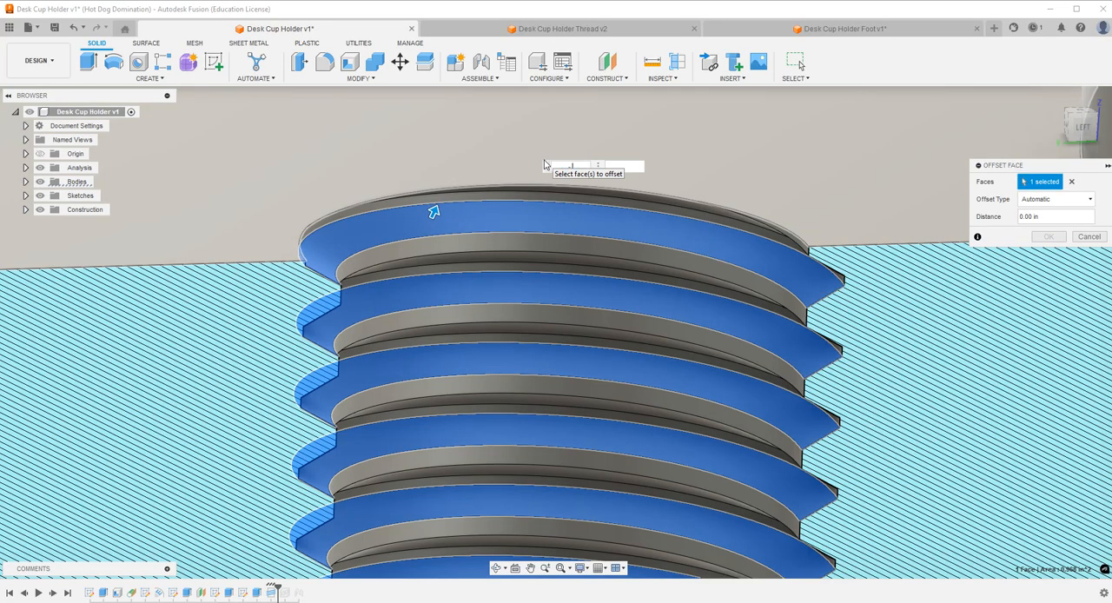
pyautogui.write('.005')
pyautogui.press('Return')
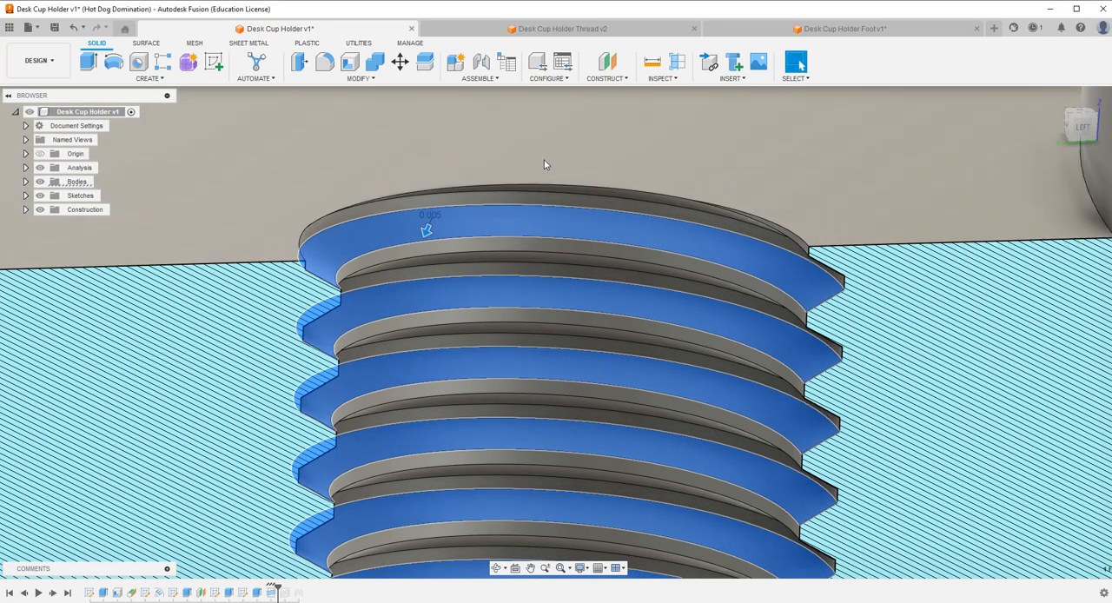
# Offset the thread's downward-facing flank in the lower arm by the same clearance as the upward-facing flank.
pyautogui.click(498, 568)
pyautogui.moveTo(531, 451); pyautogui.dragTo(535, 380)
pyautogui.moveTo(519, 279)
pyautogui.mouseDown()
pyautogui.moveTo(634, 213)
pyautogui.moveTo(552, 484)
pyautogui.mouseUp()
pyautogui.press('Escape')
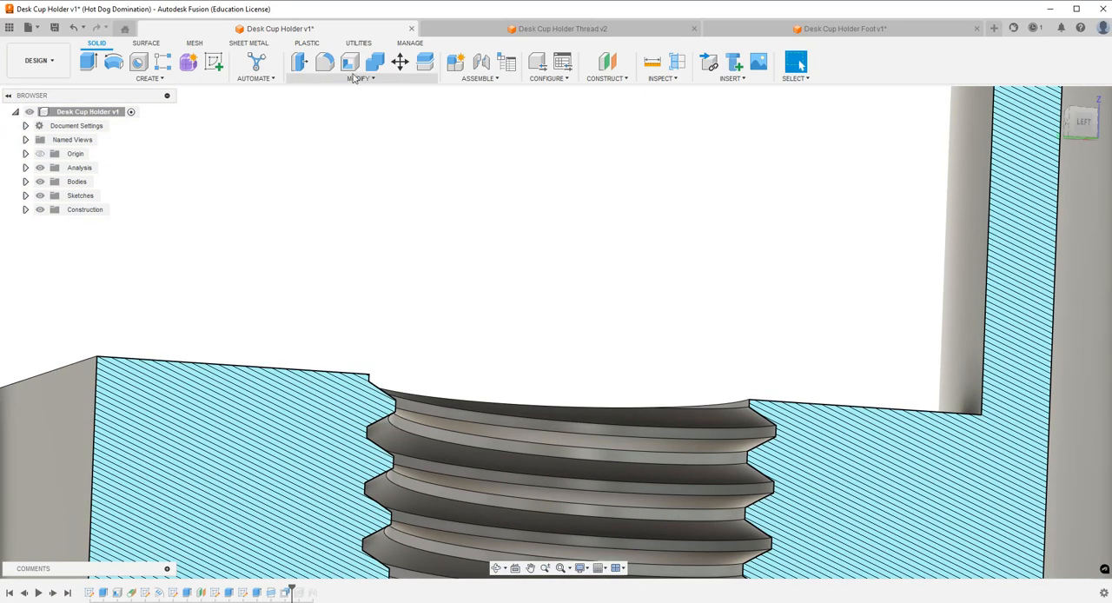
pyautogui.click(306, 68)
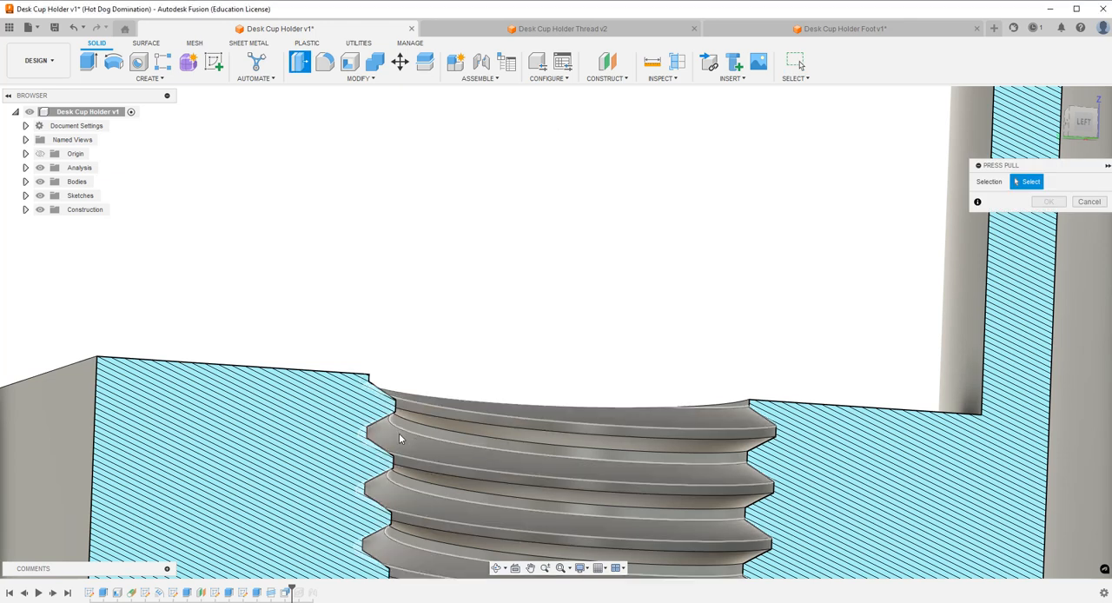
pyautogui.click(398, 433)
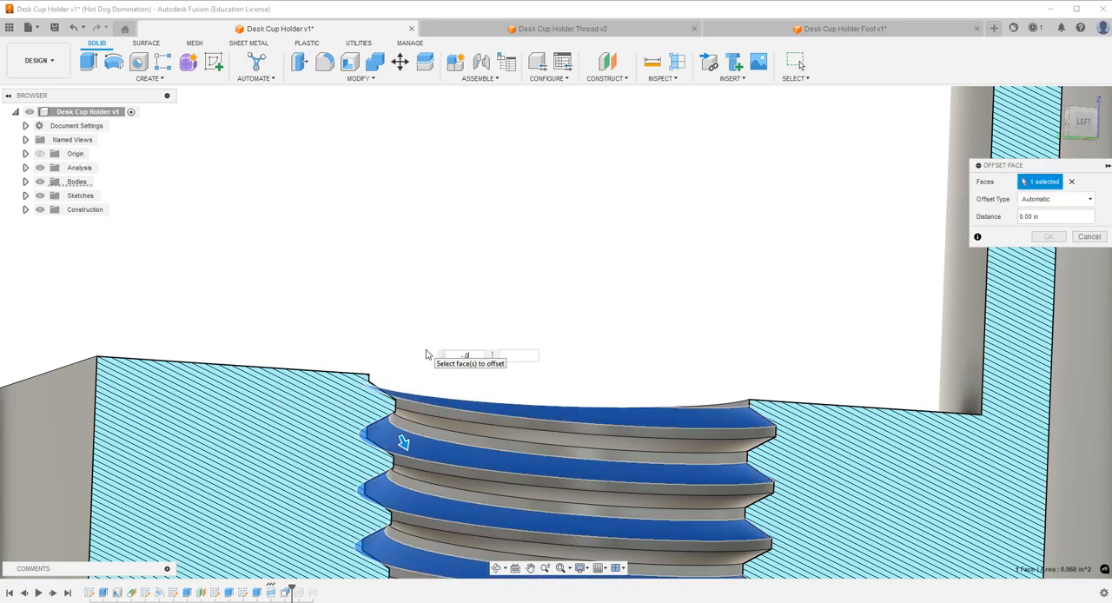
pyautogui.press('Escape')
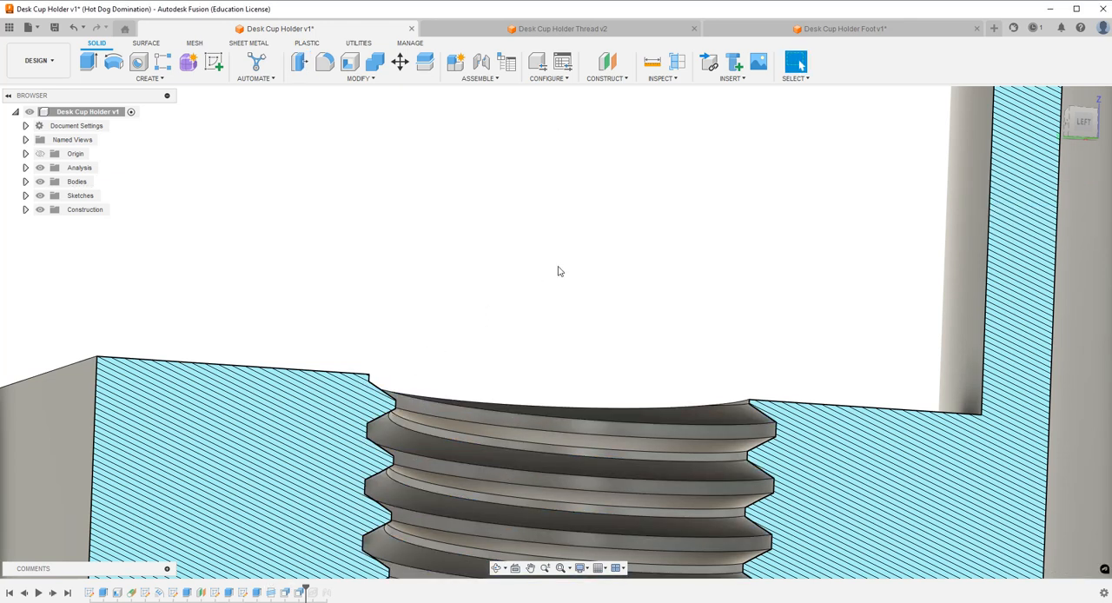
# Offset the innermost crest face of the lower arm's thread by -0.005 in.
pyautogui.click(490, 565)
pyautogui.click(494, 567)
pyautogui.moveTo(496, 348); pyautogui.dragTo(509, 323)
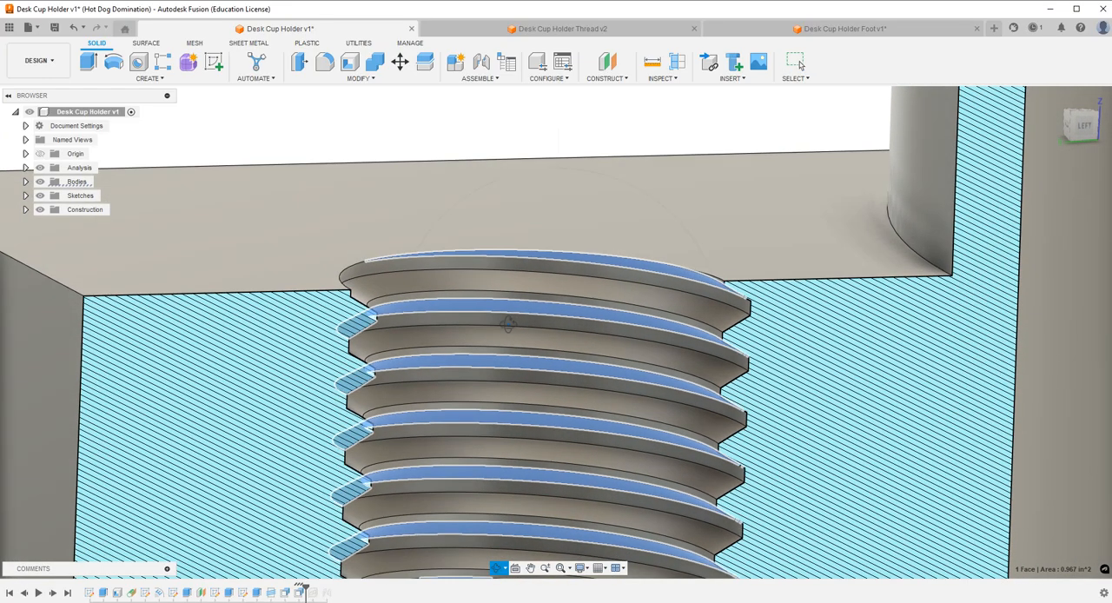
pyautogui.press('Escape')
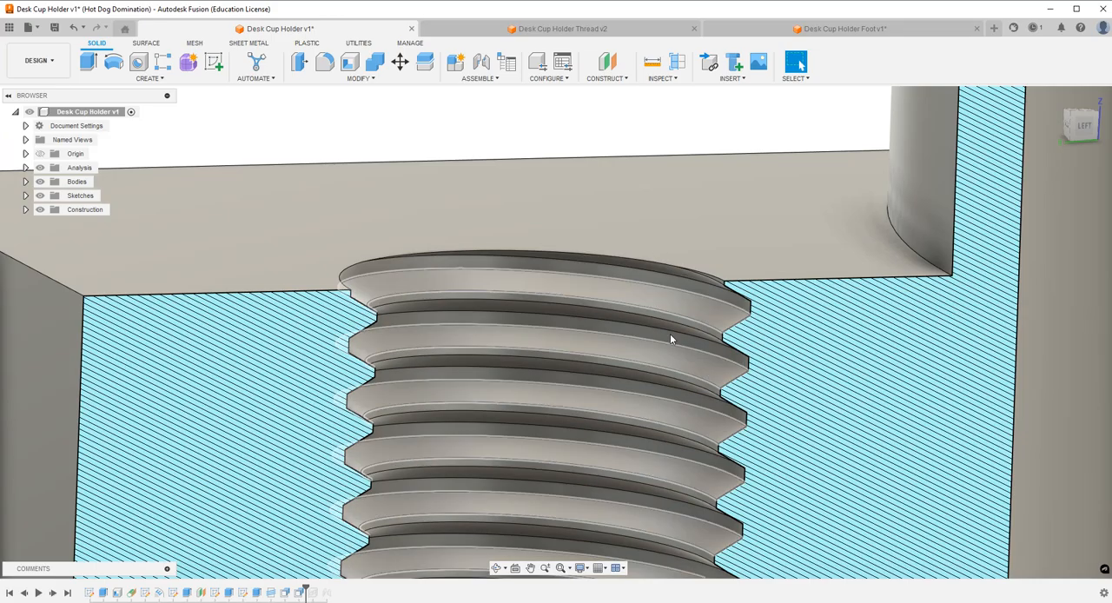
pyautogui.click(299, 61)
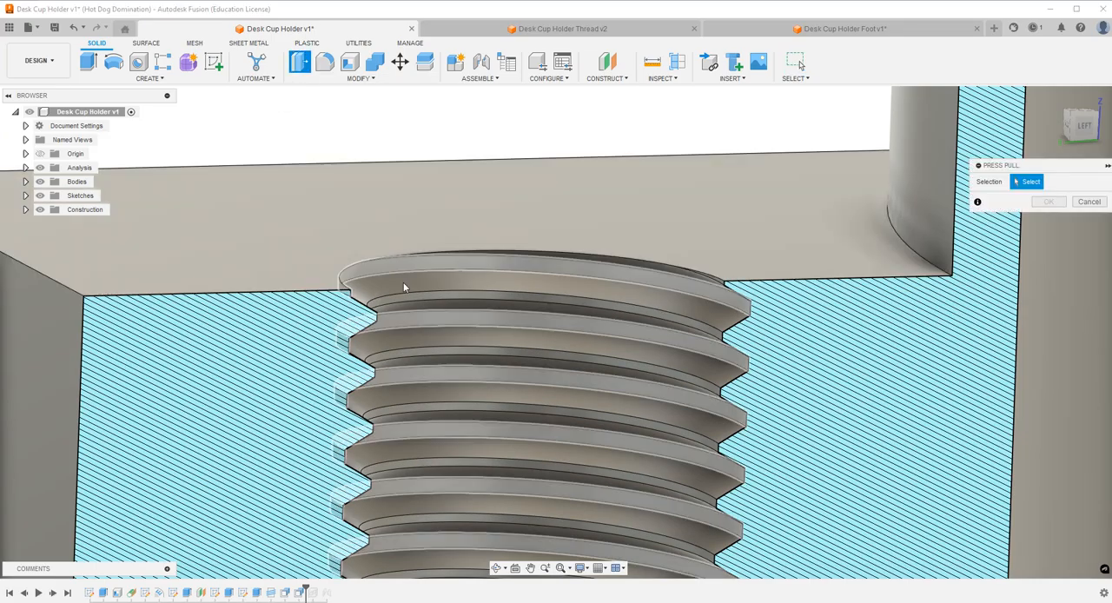
pyautogui.click(403, 297)
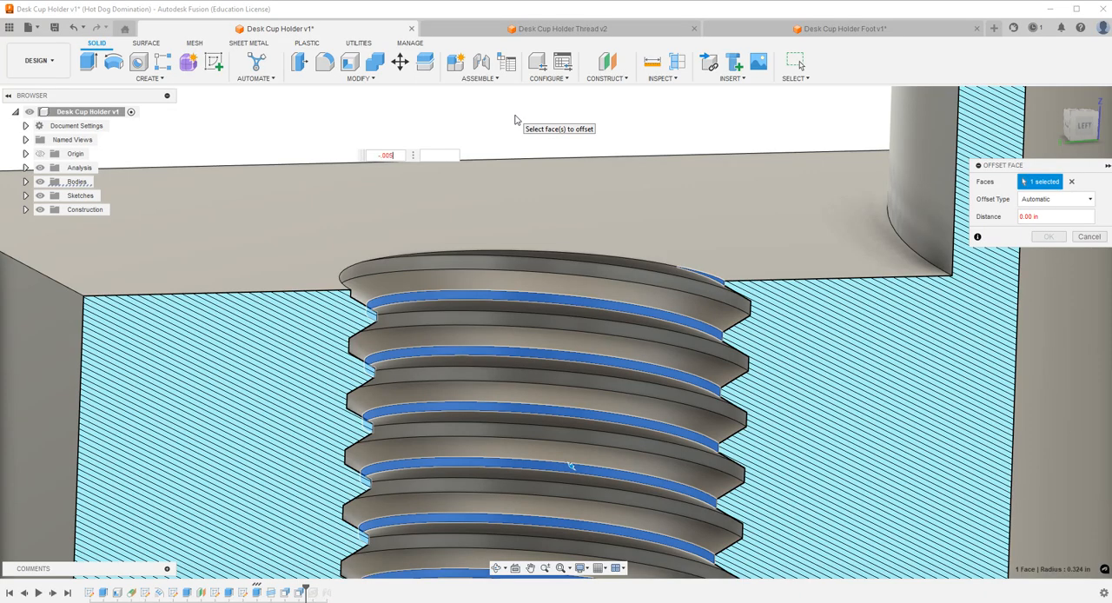
pyautogui.press('Escape')
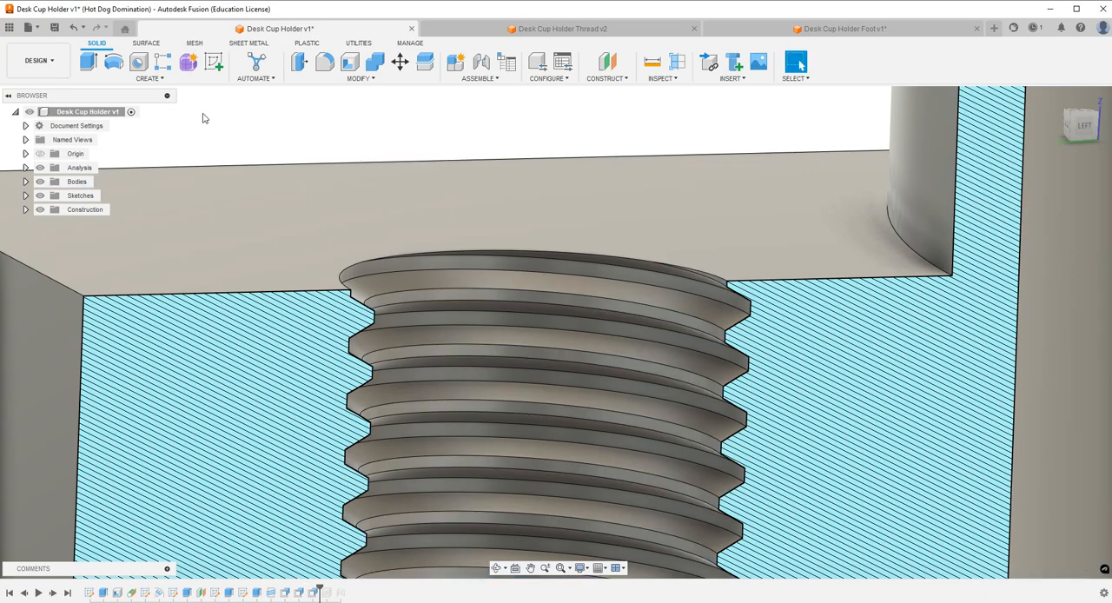
# Save the cup holder design as a new version with the default description.
pyautogui.scroll(-3, 194, 121)
pyautogui.hotkey('ctrl', 's')
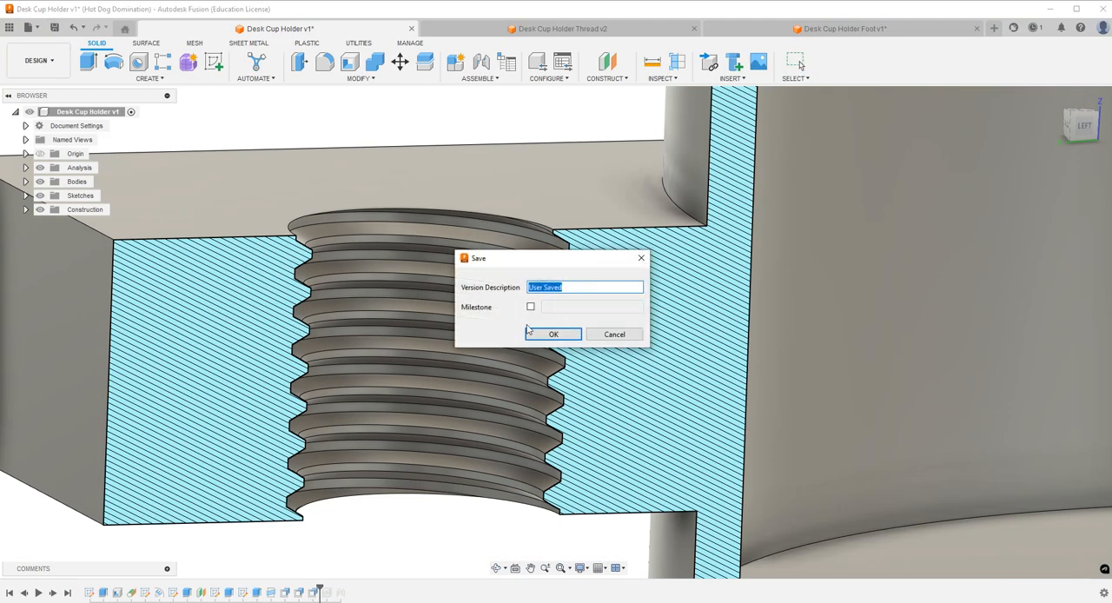
pyautogui.click(539, 334)
# Switch to the Desk Cup Holder Thread design and change the screw's thread feature to modeled.
pyautogui.click(588, 33)
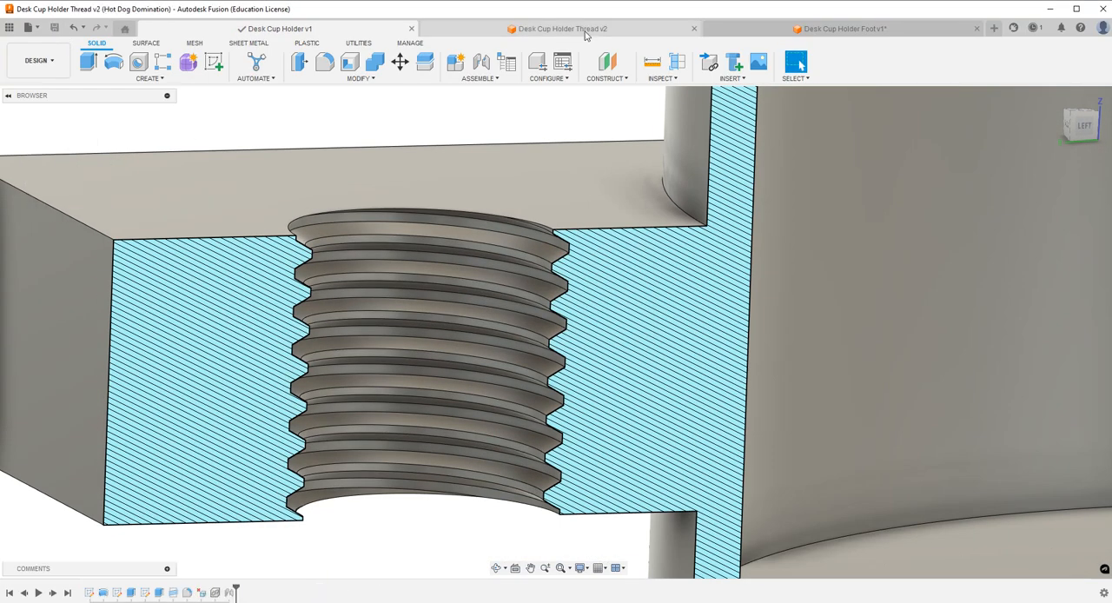
pyautogui.doubleClick(177, 595)
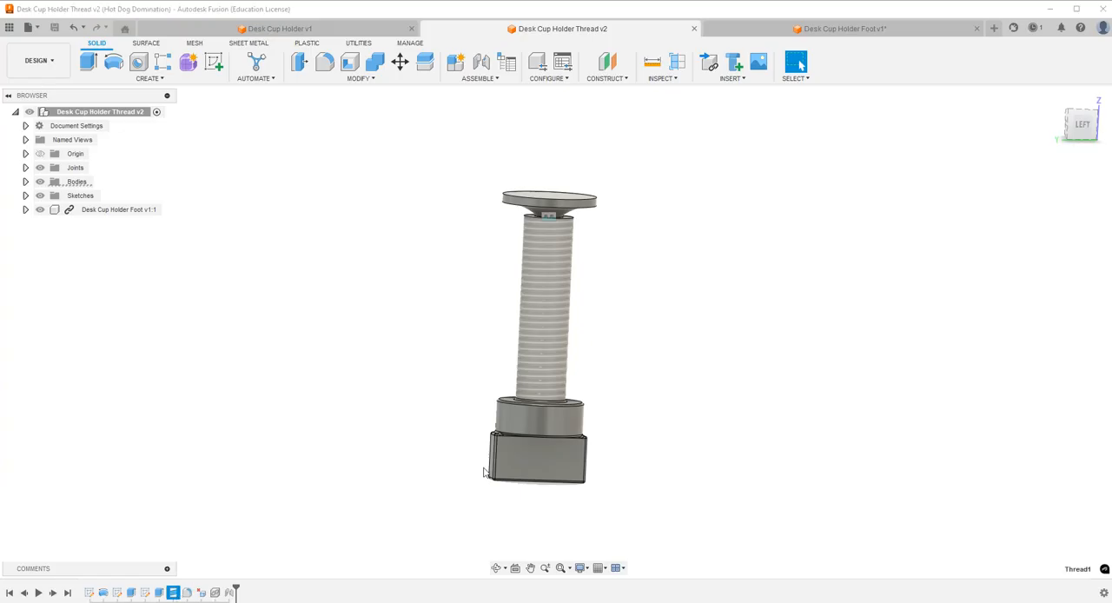
pyautogui.click(976, 199)
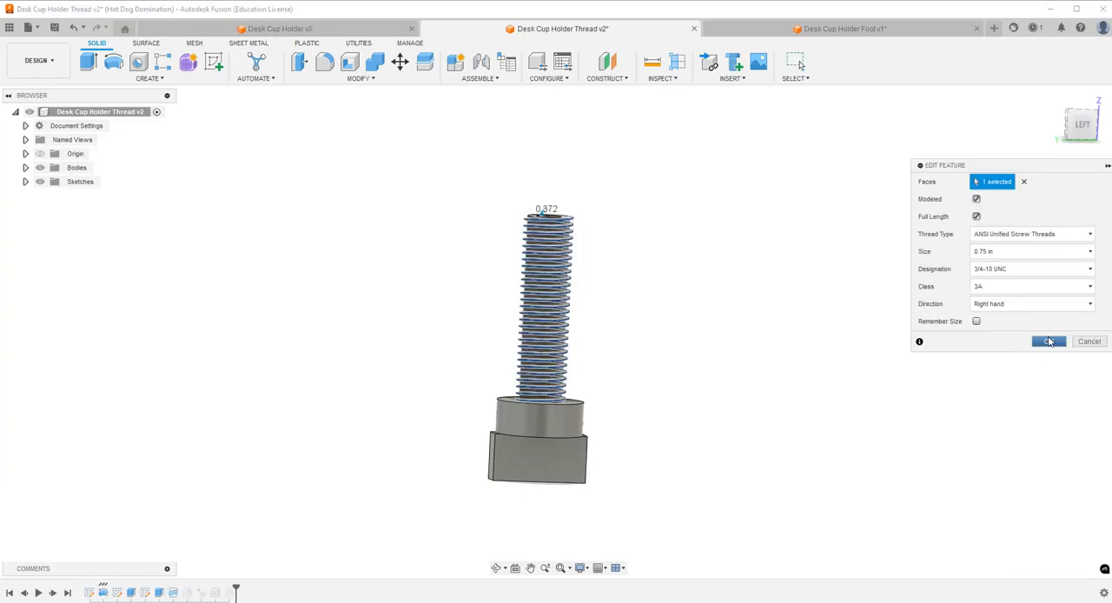
pyautogui.click(1049, 343)
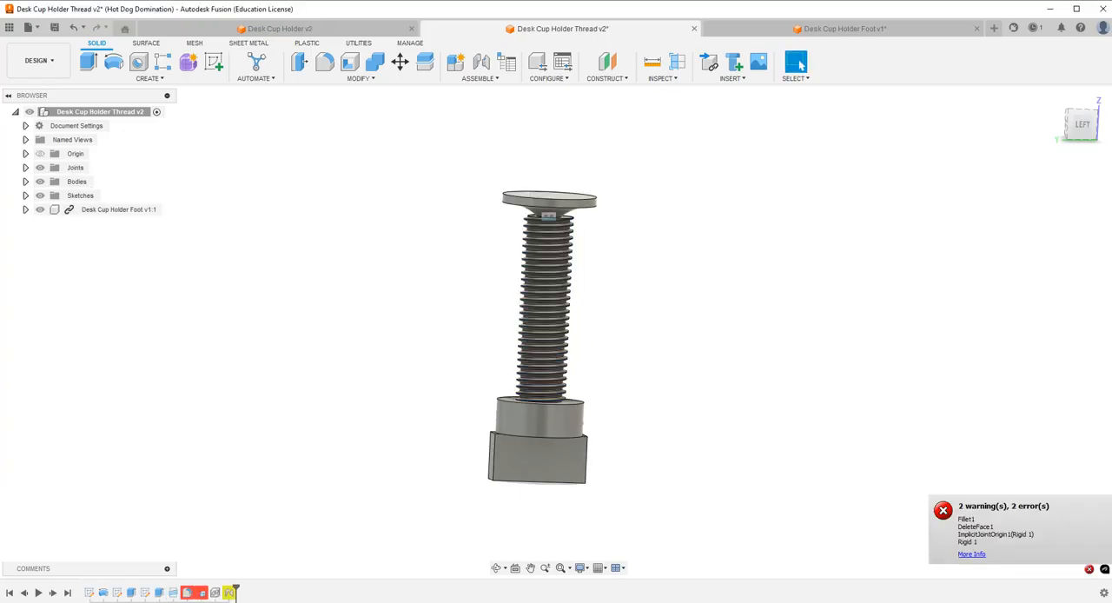
pyautogui.click(185, 596)
pyautogui.click(1089, 366)
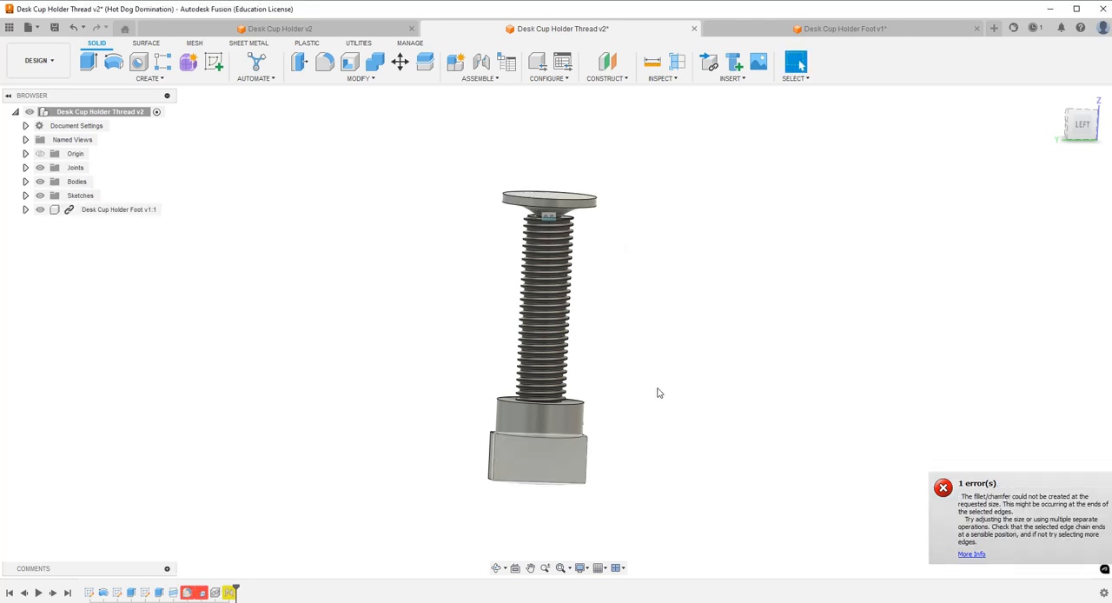
pyautogui.doubleClick(188, 594)
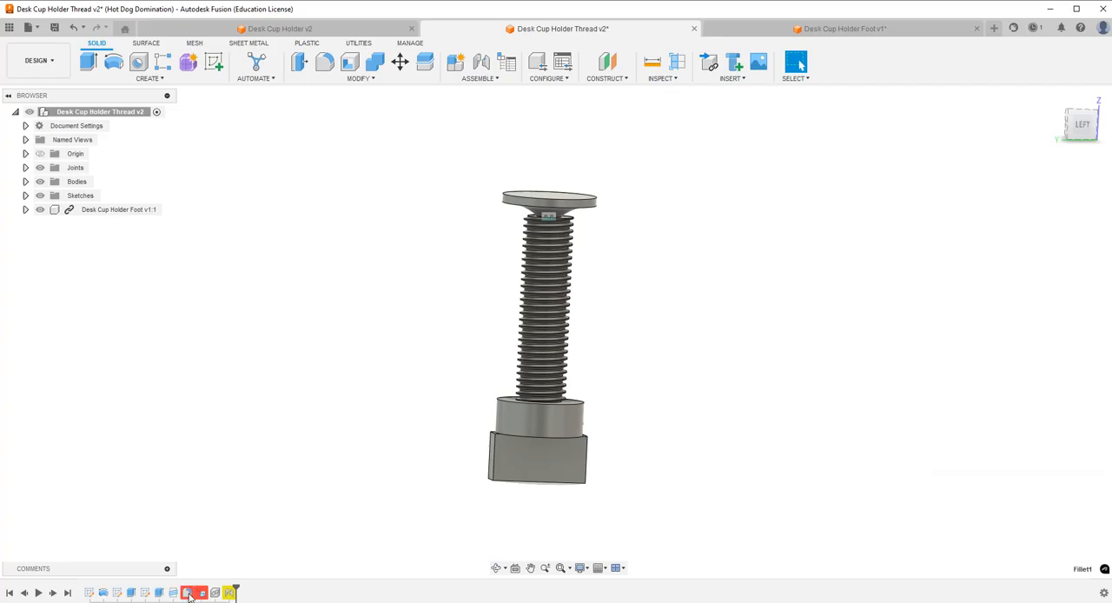
pyautogui.press('Escape')
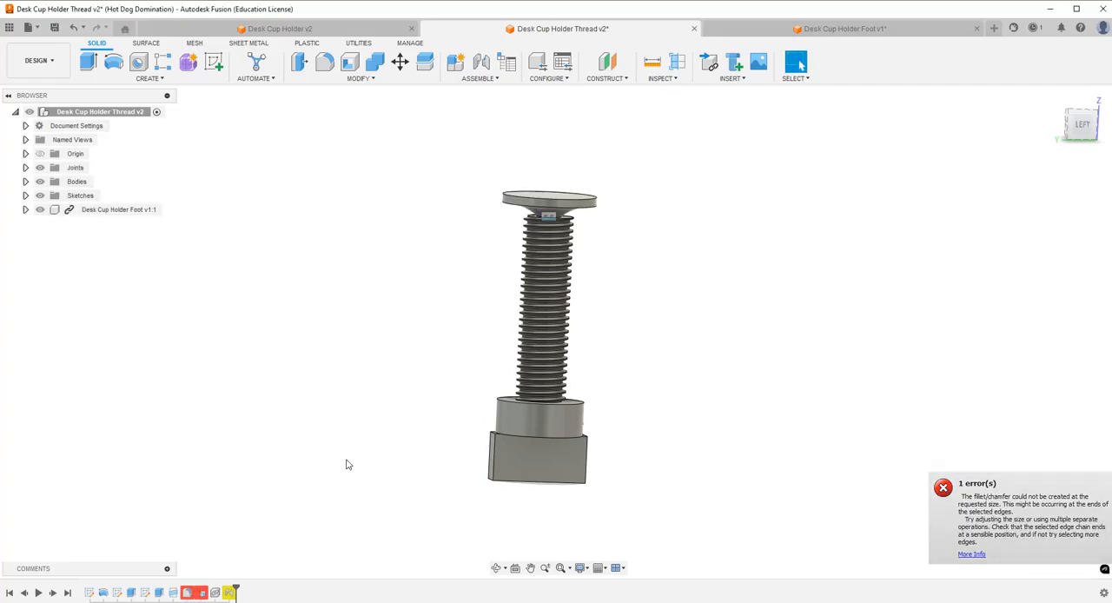
pyautogui.doubleClick(187, 594)
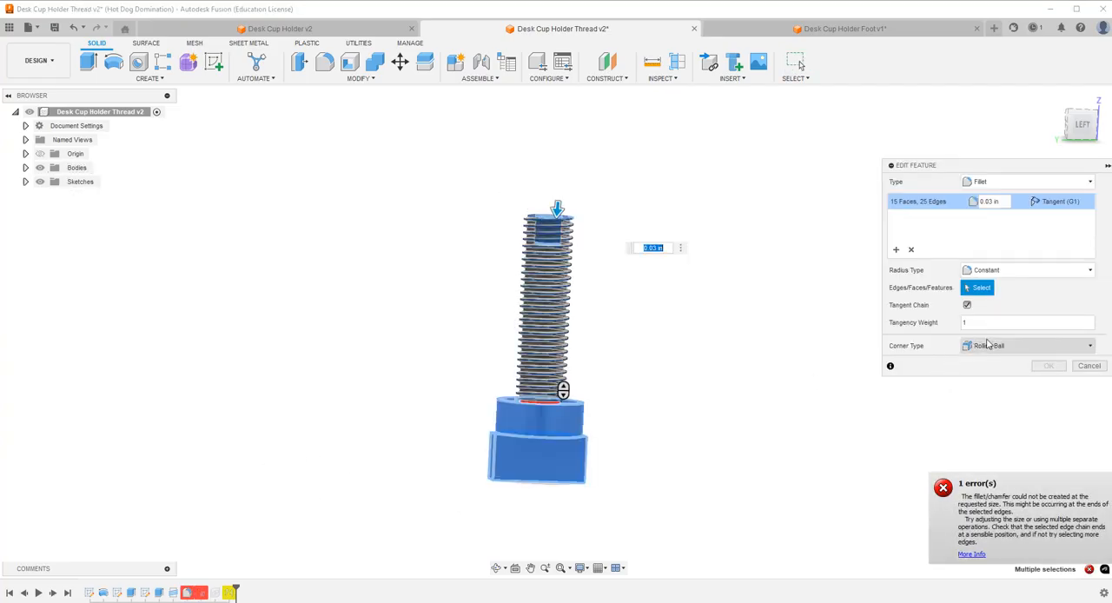
pyautogui.click(1088, 366)
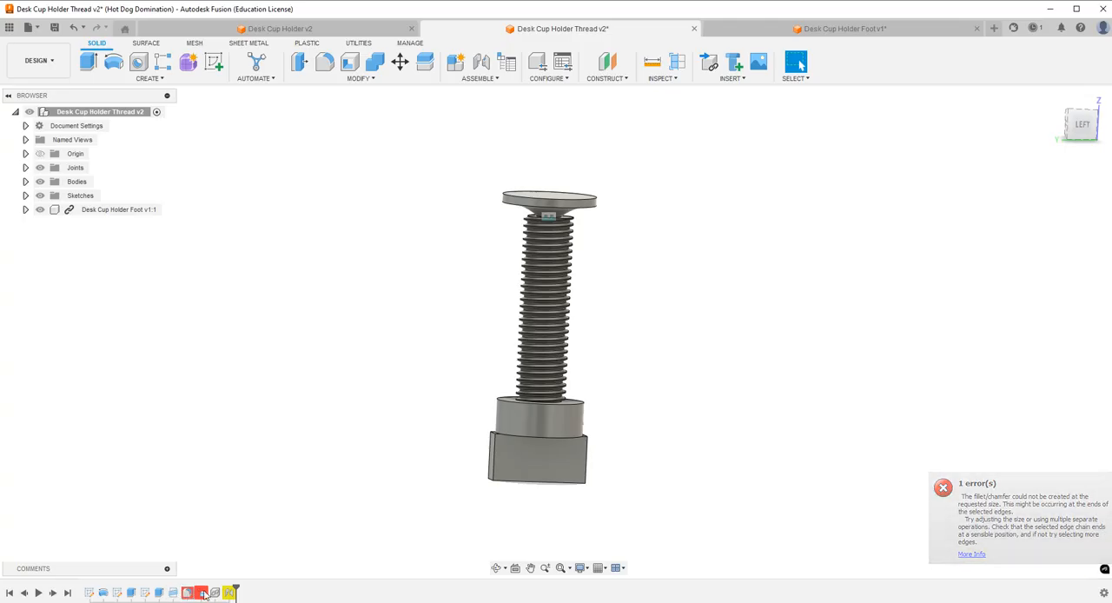
# Delete the failed face-deletion and fillet features from the screw's design history.
pyautogui.press('Delete')
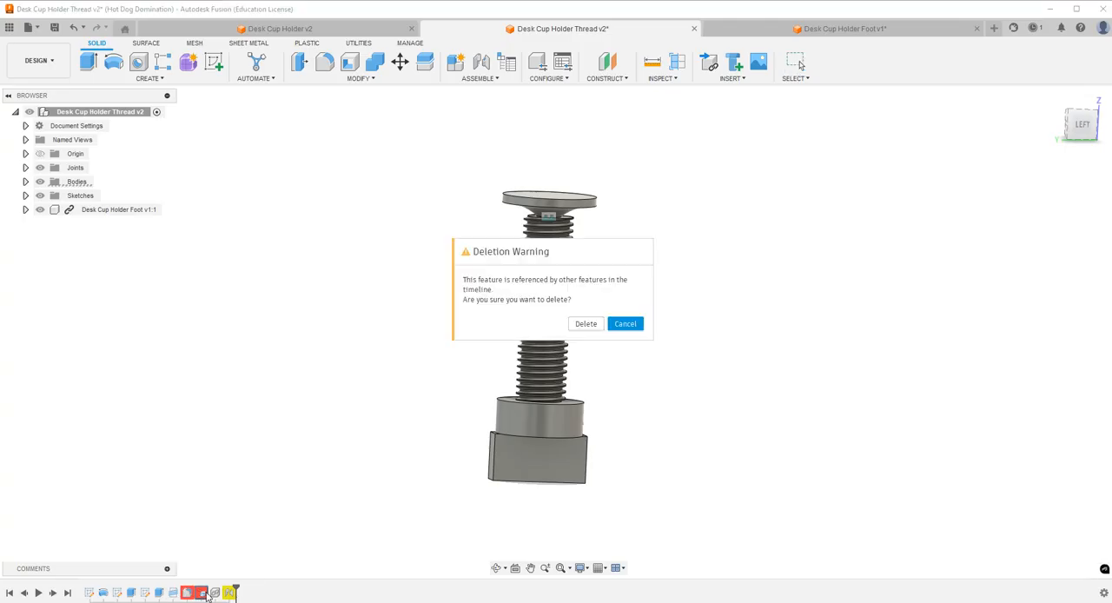
pyautogui.click(586, 324)
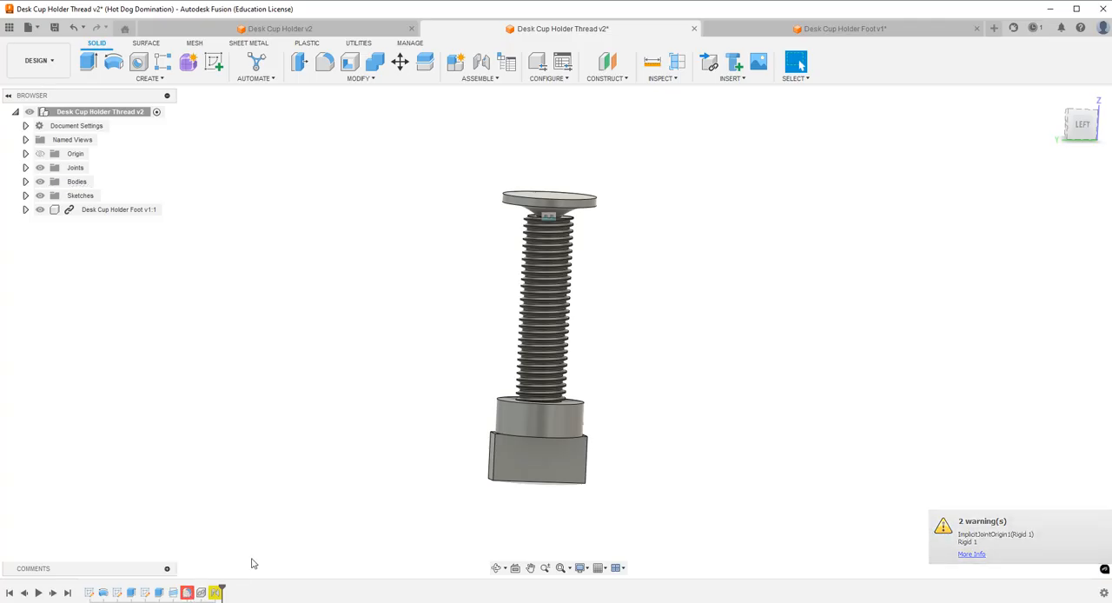
pyautogui.click(188, 593)
pyautogui.press('Delete')
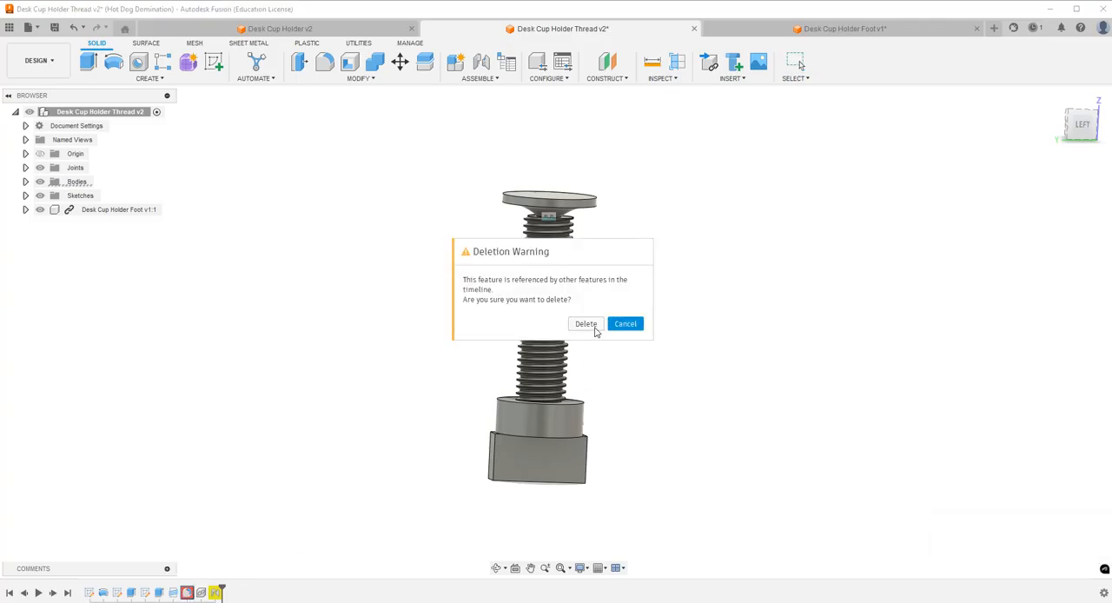
pyautogui.click(586, 324)
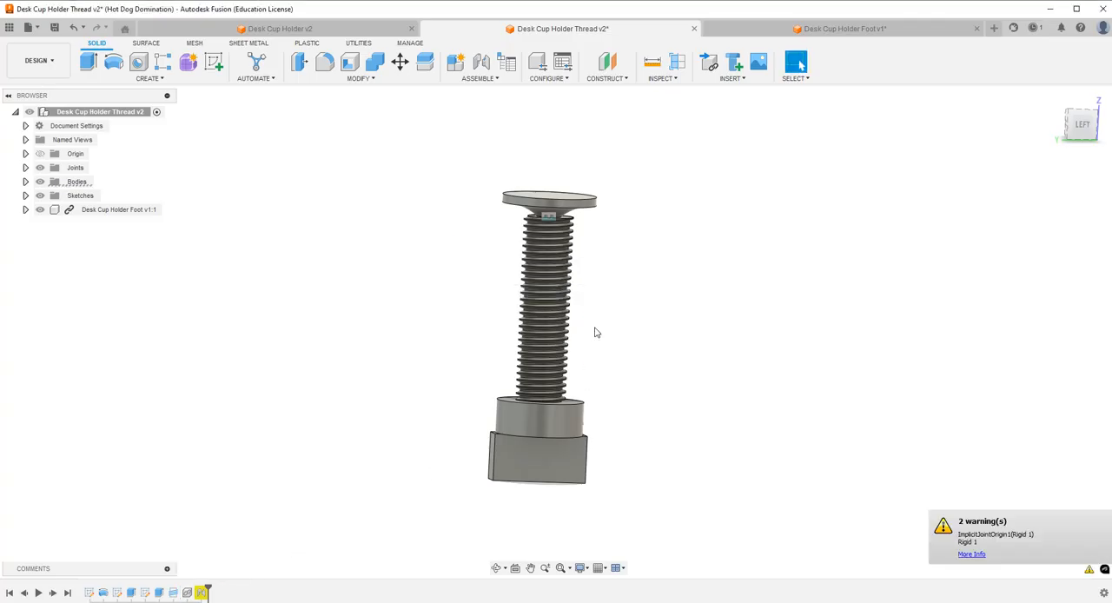
pyautogui.doubleClick(201, 593)
pyautogui.click(1083, 306)
pyautogui.click(1057, 233)
pyautogui.click(1076, 308)
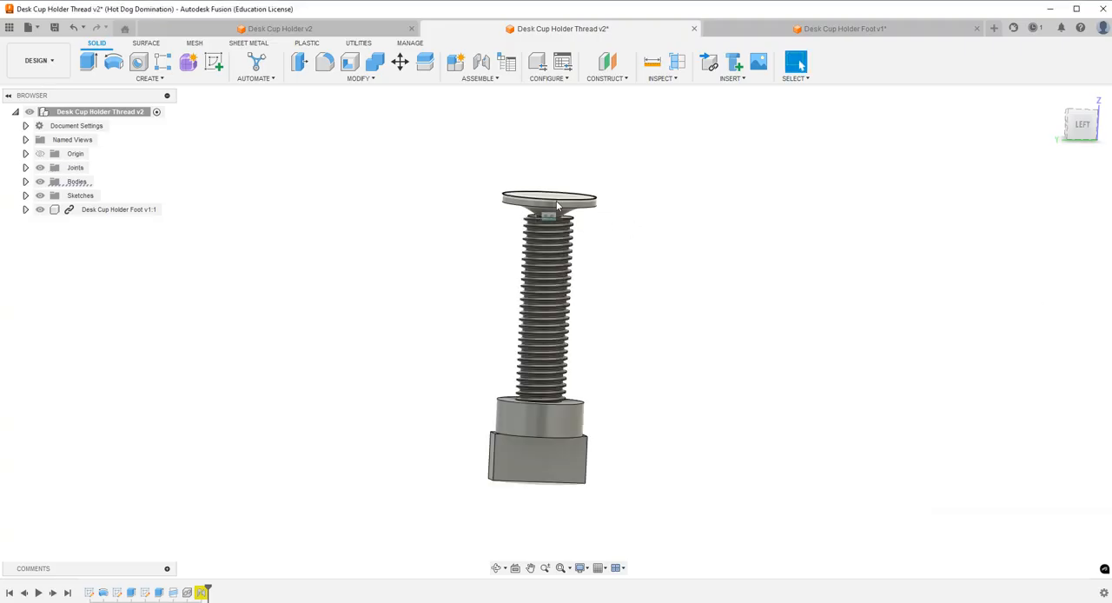
# Delete the broken rigid joint between the foot and the screw.
pyautogui.click(203, 592)
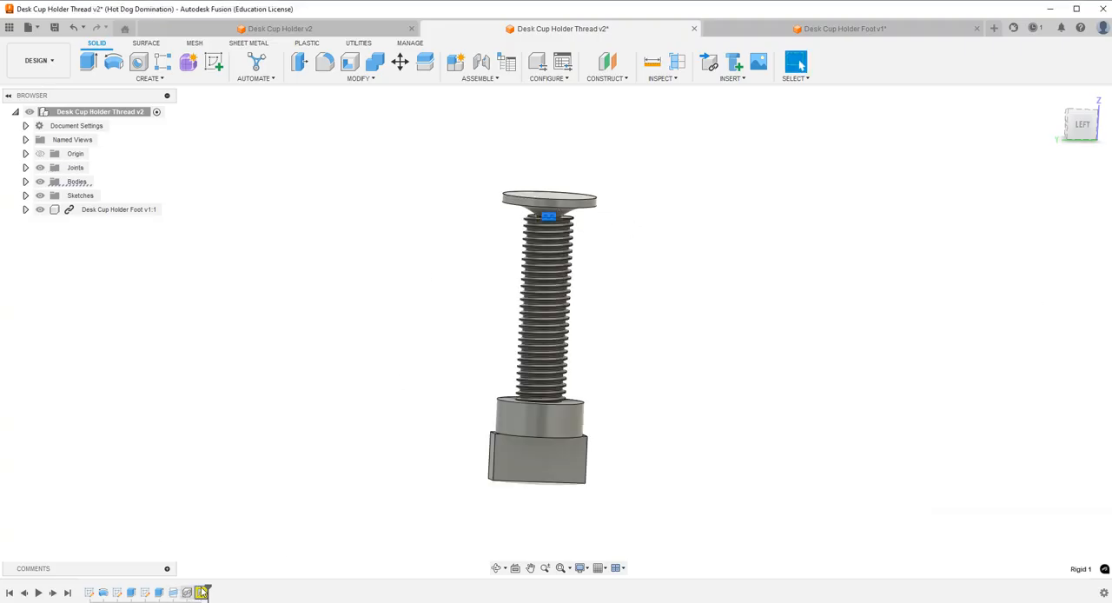
pyautogui.press('Delete')
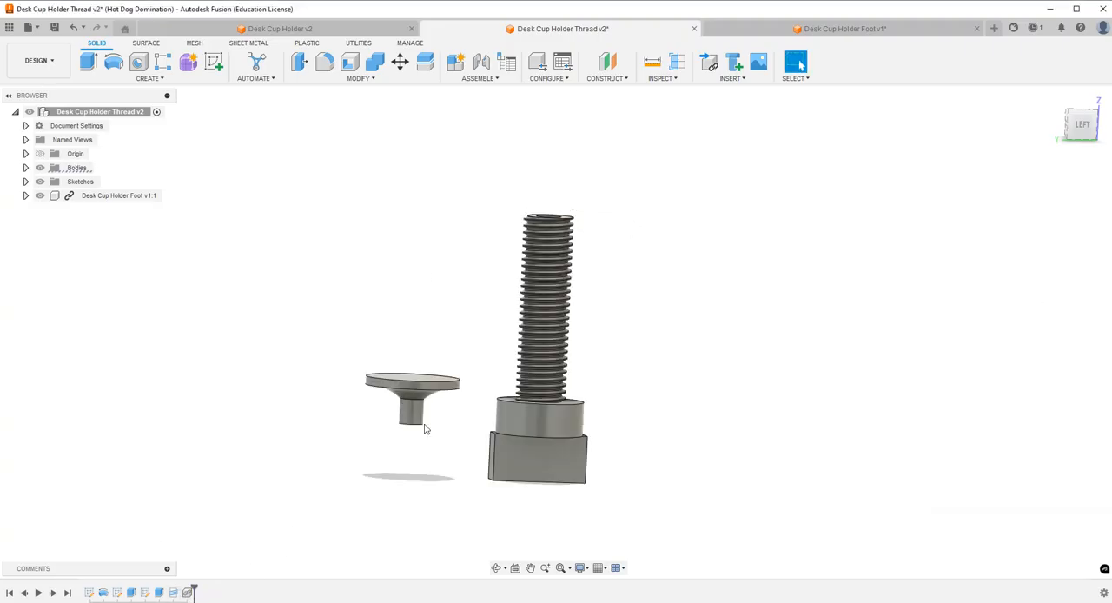
# Join the foot to the screw, aligning the circular base of the foot's flange around its stem with the rim of the screw's end hole.
pyautogui.click(496, 568)
pyautogui.moveTo(556, 287); pyautogui.dragTo(555, 317)
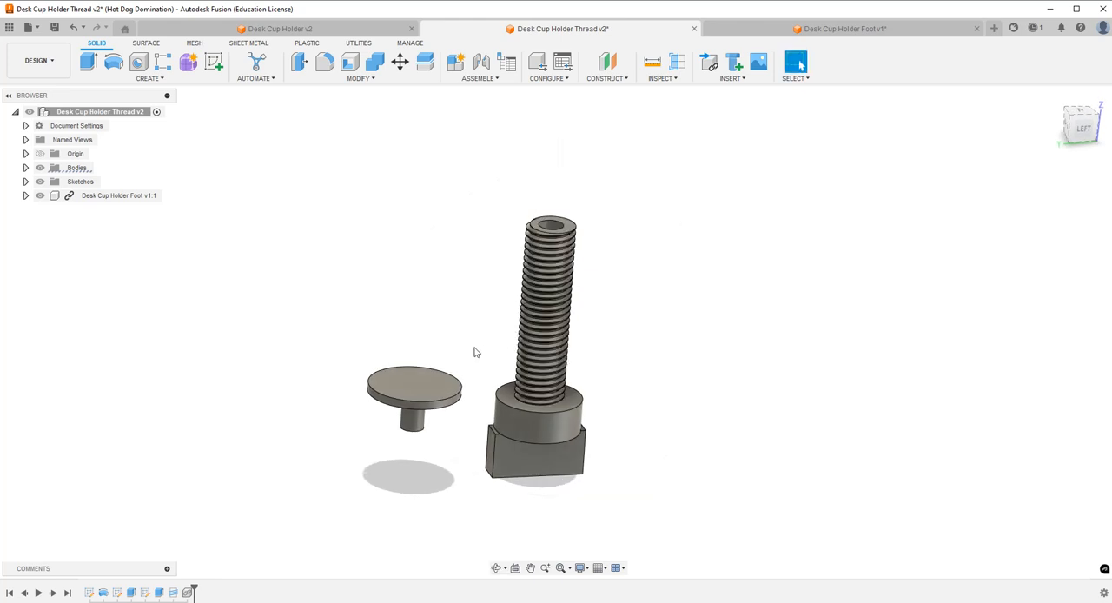
pyautogui.scroll(3, 474, 352)
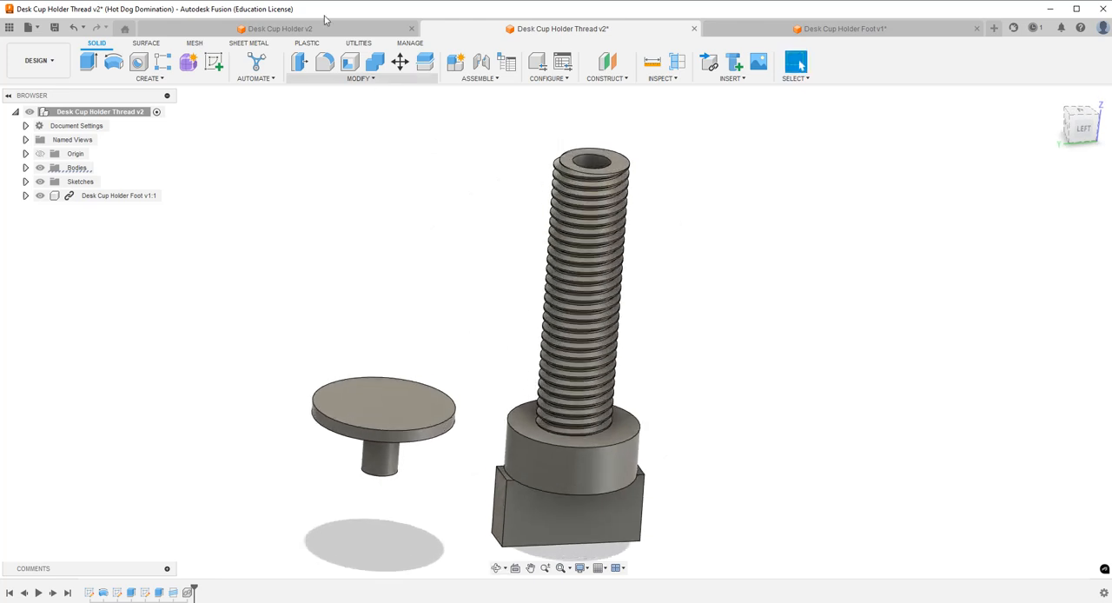
pyautogui.click(483, 64)
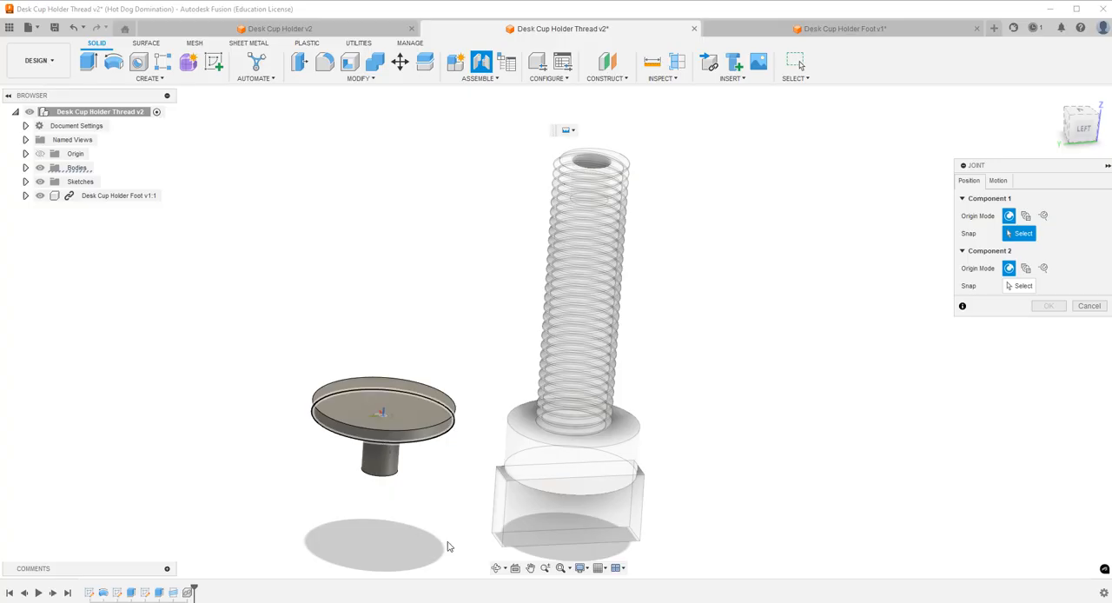
pyautogui.click(496, 567)
pyautogui.moveTo(492, 444); pyautogui.dragTo(495, 402)
pyautogui.press('Escape')
pyautogui.click(402, 408)
pyautogui.click(496, 568)
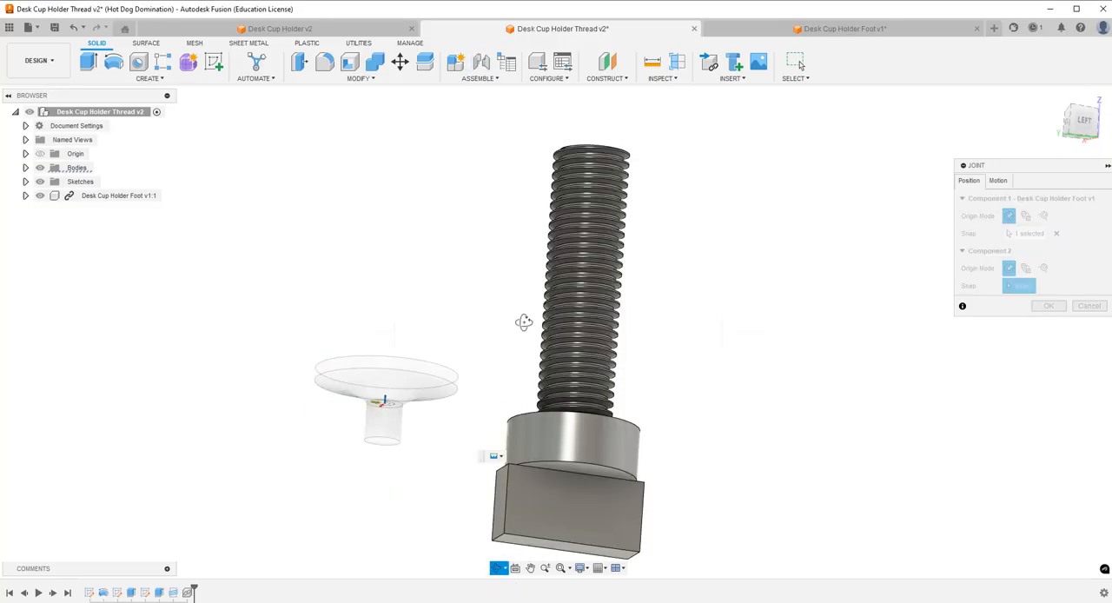
pyautogui.moveTo(521, 321); pyautogui.dragTo(522, 373)
pyautogui.press('Escape')
pyautogui.click(602, 181)
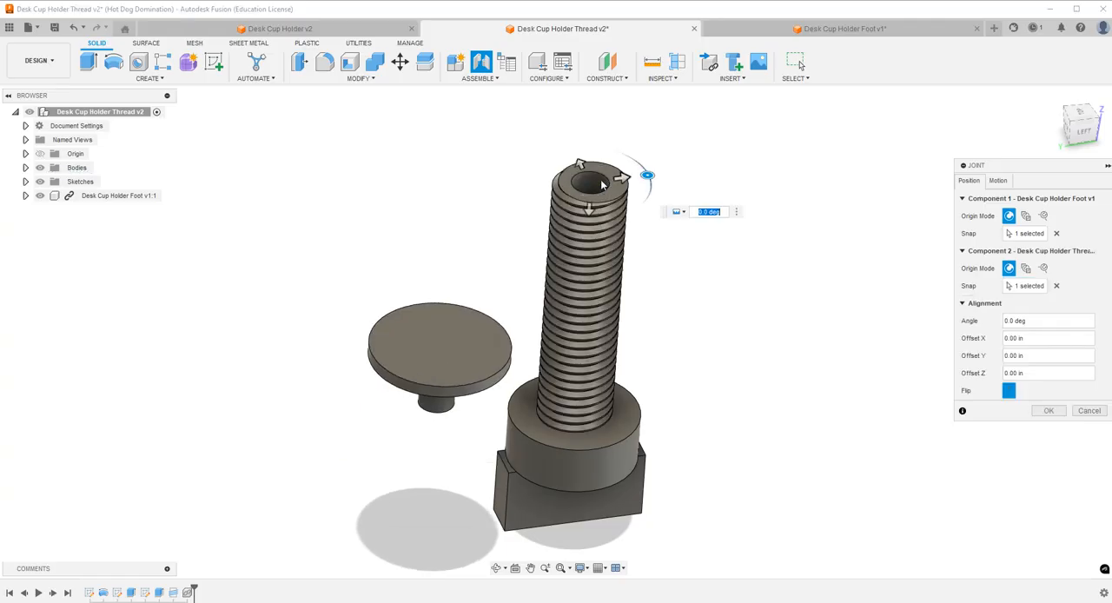
pyautogui.click(1047, 411)
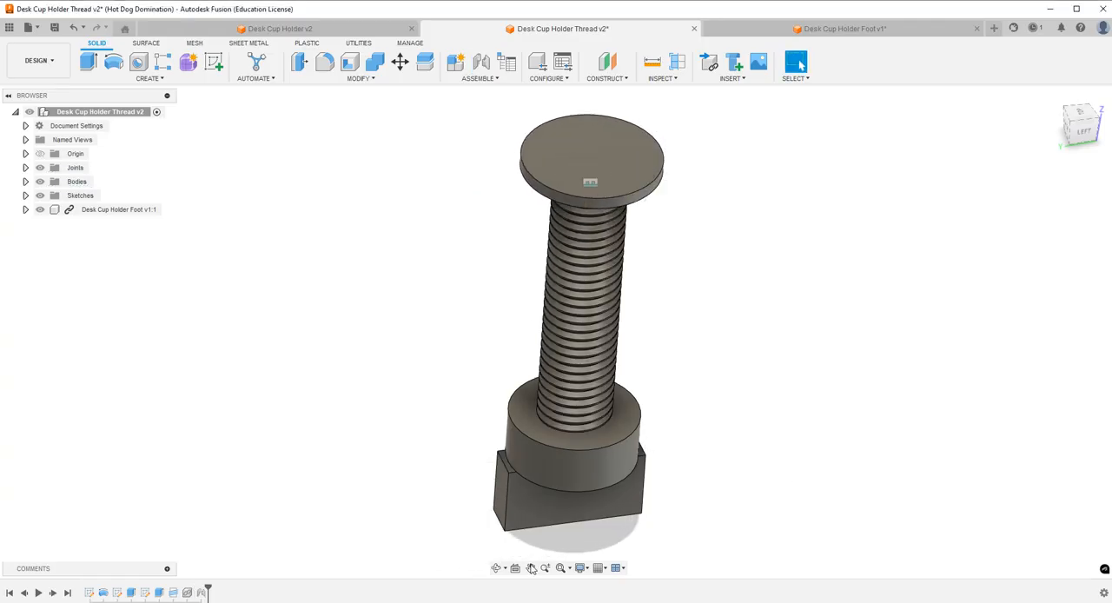
# Start a fillet on the screw's head, selecting the round collar, the grip's front face and the neighbouring faces.
pyautogui.click(327, 66)
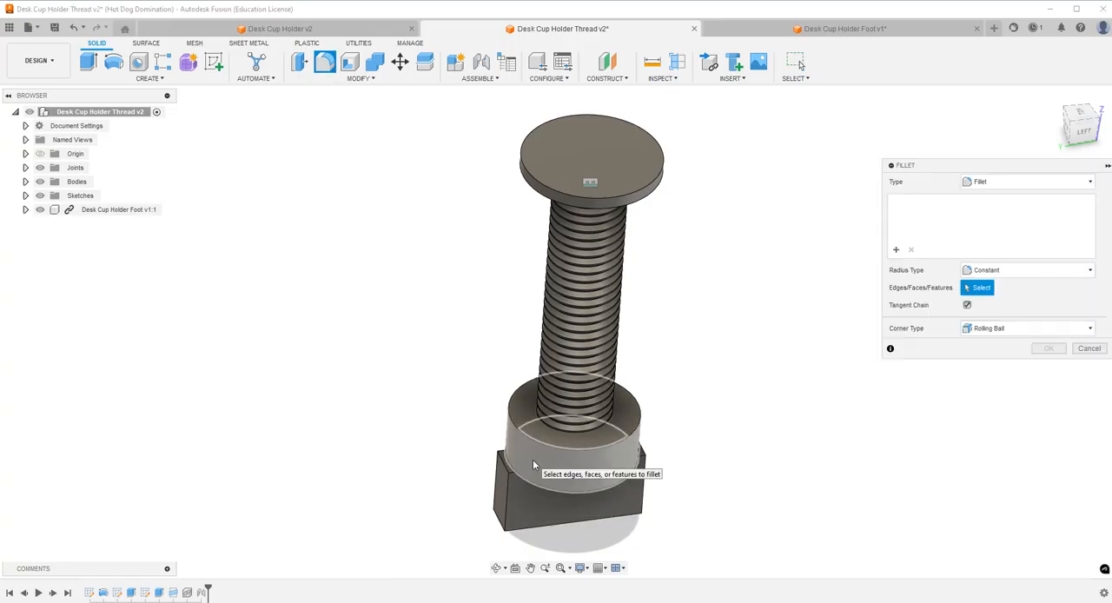
pyautogui.click(533, 466)
pyautogui.click(522, 507)
pyautogui.click(527, 504)
pyautogui.click(520, 485)
pyautogui.click(501, 492)
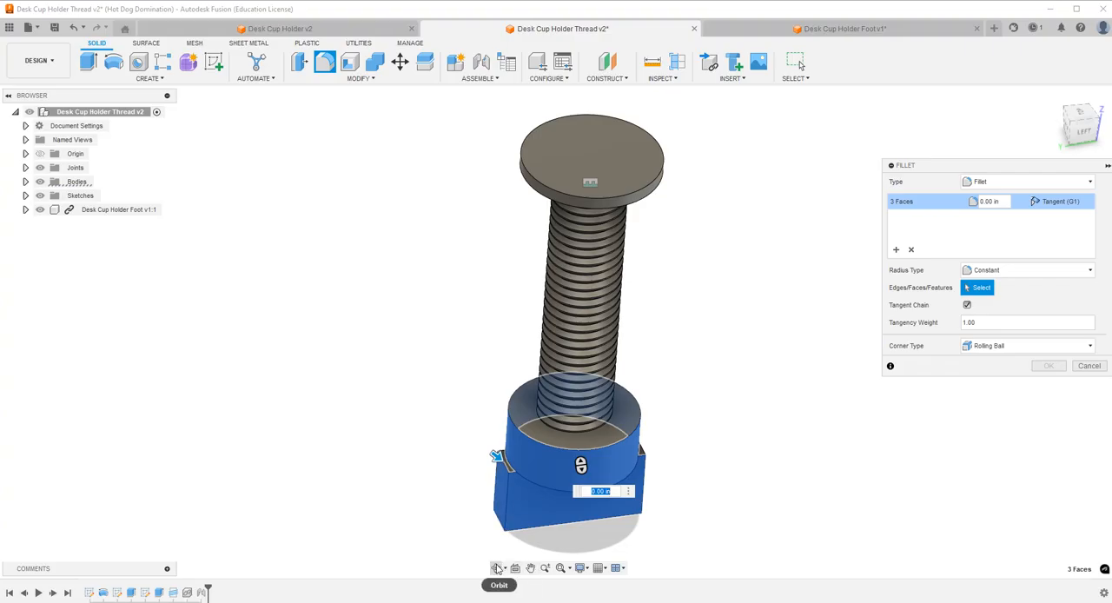
pyautogui.click(496, 568)
pyautogui.moveTo(422, 435); pyautogui.dragTo(475, 454)
pyautogui.scroll(4, 498, 453)
pyautogui.scroll(4, 500, 461)
pyautogui.press('Escape')
pyautogui.click(500, 469)
# Add the collar's exposed half-face, the grip's opposite broad face and its end face to the fillet selection.
pyautogui.scroll(-7, 494, 452)
pyautogui.click(497, 568)
pyautogui.moveTo(522, 452); pyautogui.dragTo(711, 358)
pyautogui.press('Escape')
pyautogui.click(631, 369)
pyautogui.click(584, 428)
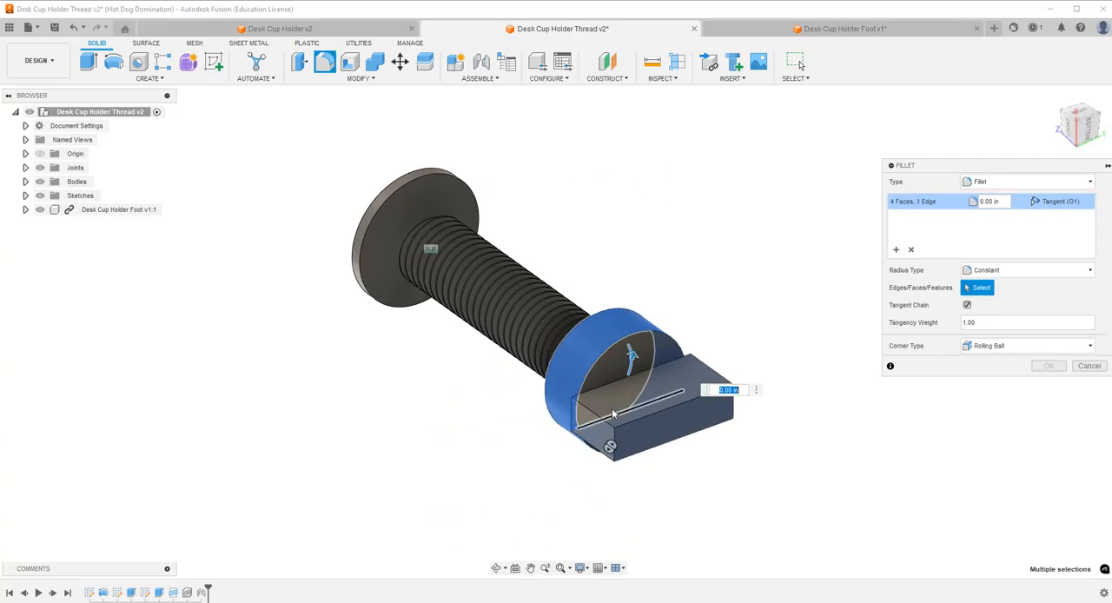
pyautogui.click(644, 350)
pyautogui.click(645, 351)
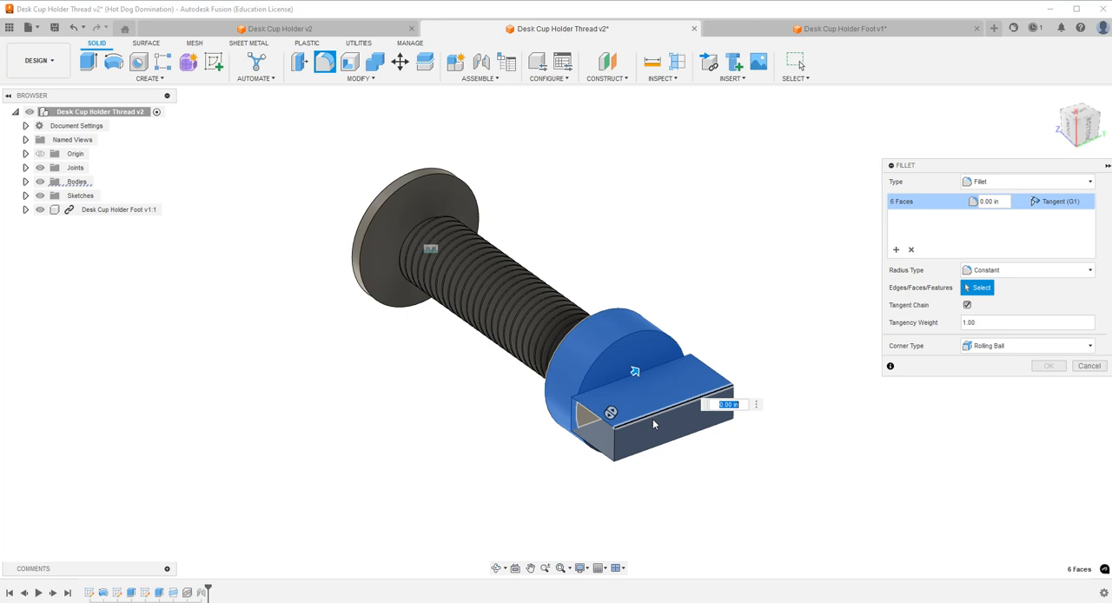
pyautogui.click(653, 421)
# Add the remaining grip and collar faces on the other side of the screw's head and apply the fillet.
pyautogui.click(497, 568)
pyautogui.moveTo(579, 457); pyautogui.dragTo(620, 357)
pyautogui.press('Escape')
pyautogui.click(669, 234)
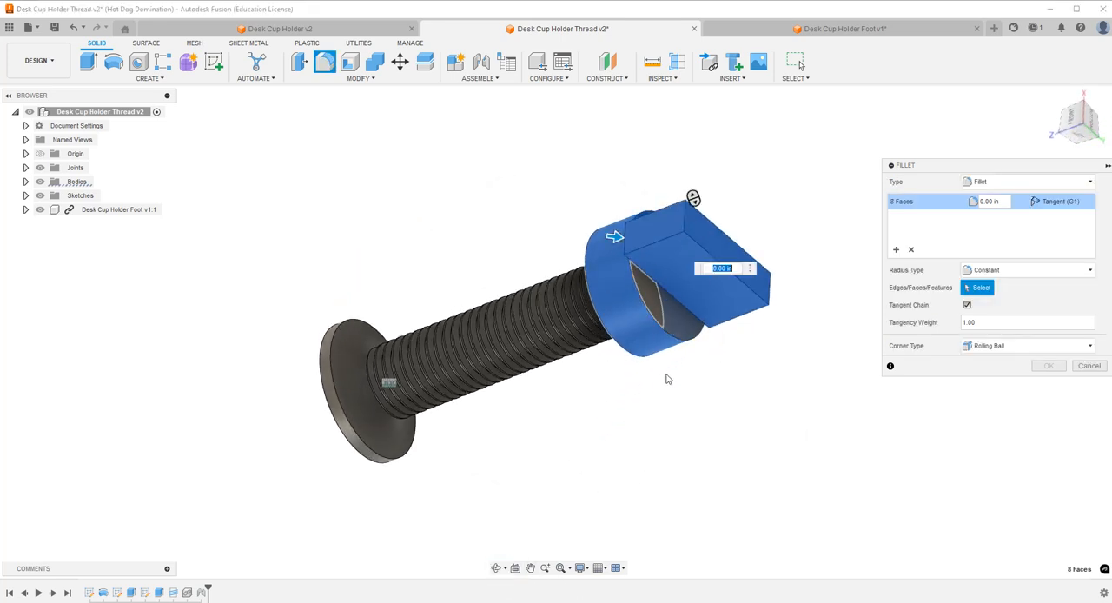
pyautogui.click(647, 300)
pyautogui.click(497, 569)
pyautogui.moveTo(505, 461); pyautogui.dragTo(637, 347)
pyautogui.press('Escape')
pyautogui.scroll(3, 635, 234)
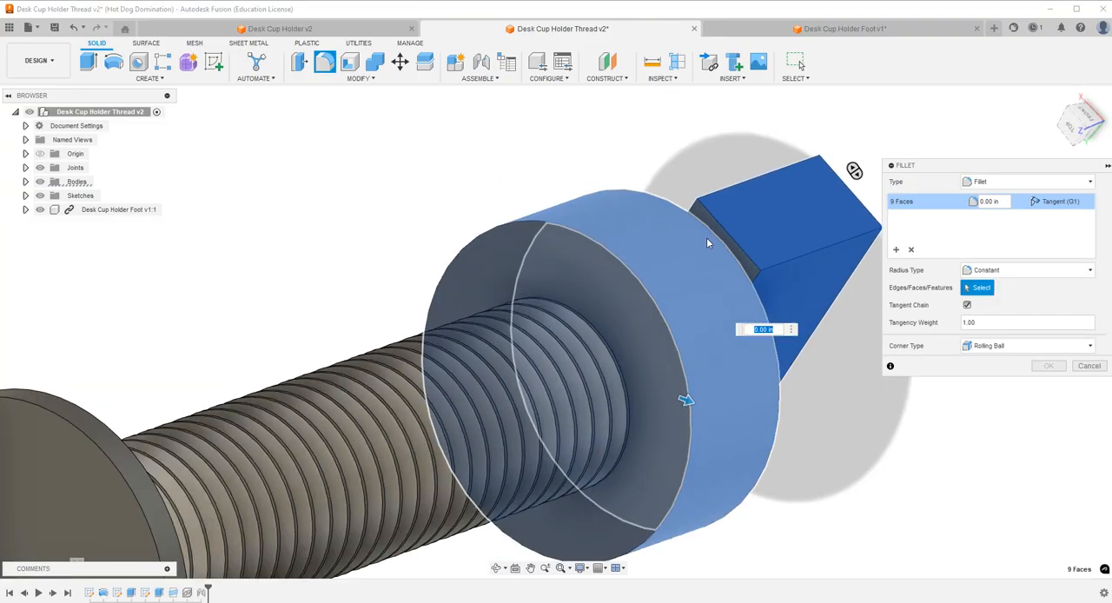
pyautogui.click(706, 238)
pyautogui.scroll(-3, 644, 302)
pyautogui.scroll(-3, 626, 312)
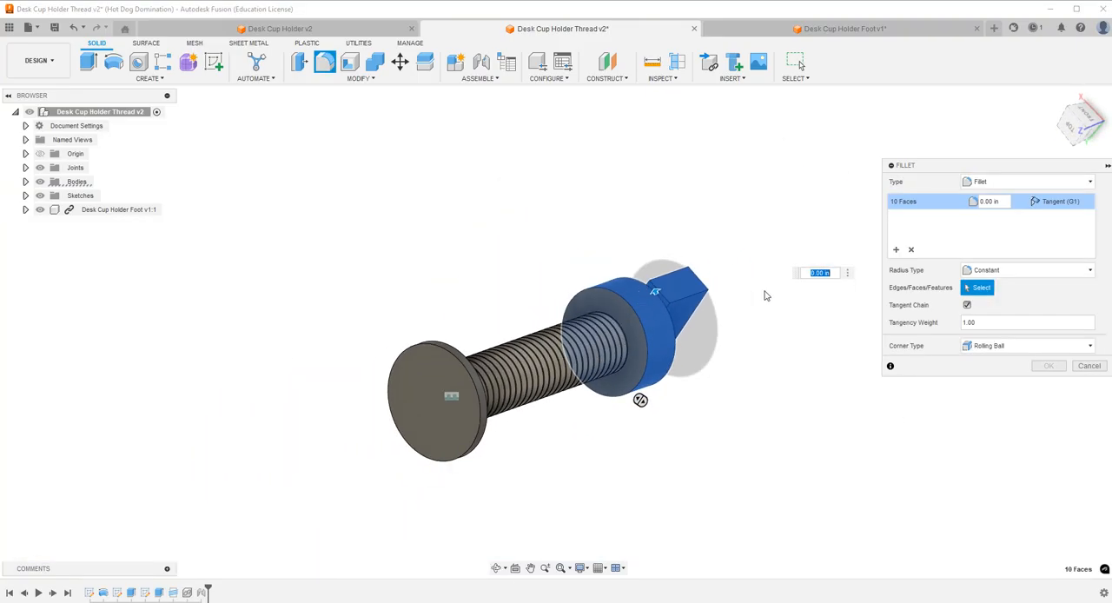
pyautogui.scroll(1, 708, 438)
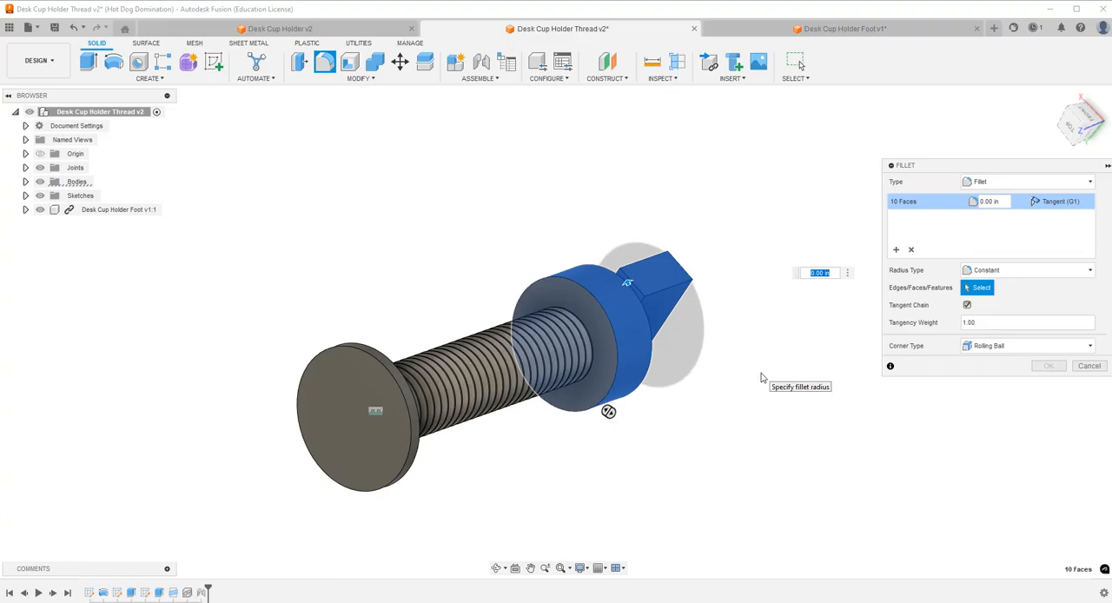
pyautogui.press('Return')
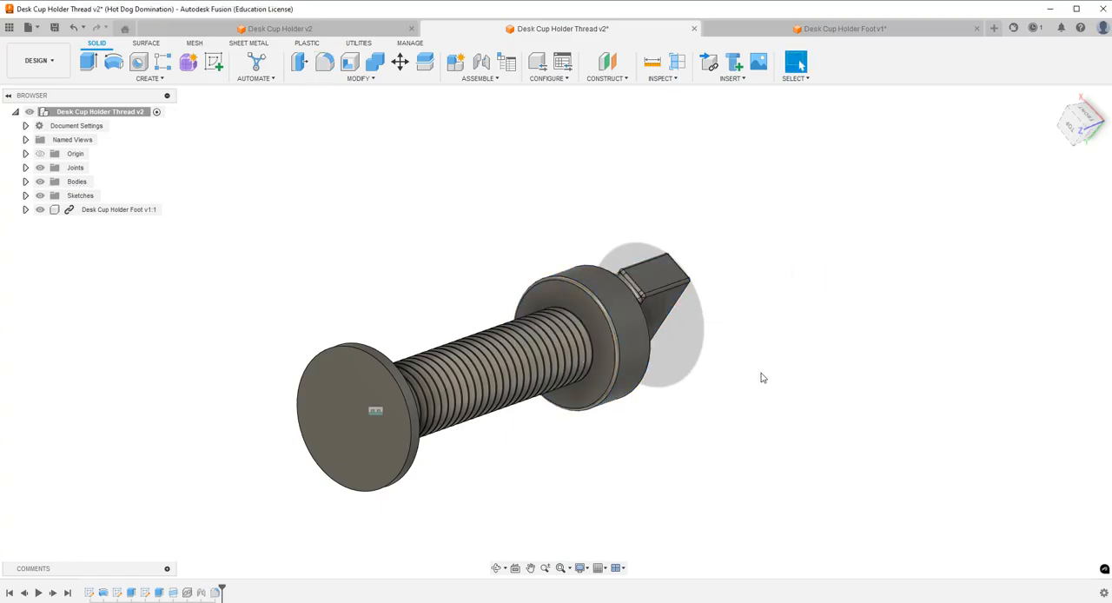
# Save the screw design as a new version with the default description.
pyautogui.click(498, 568)
pyautogui.moveTo(606, 369); pyautogui.dragTo(590, 253)
pyautogui.click(54, 29)
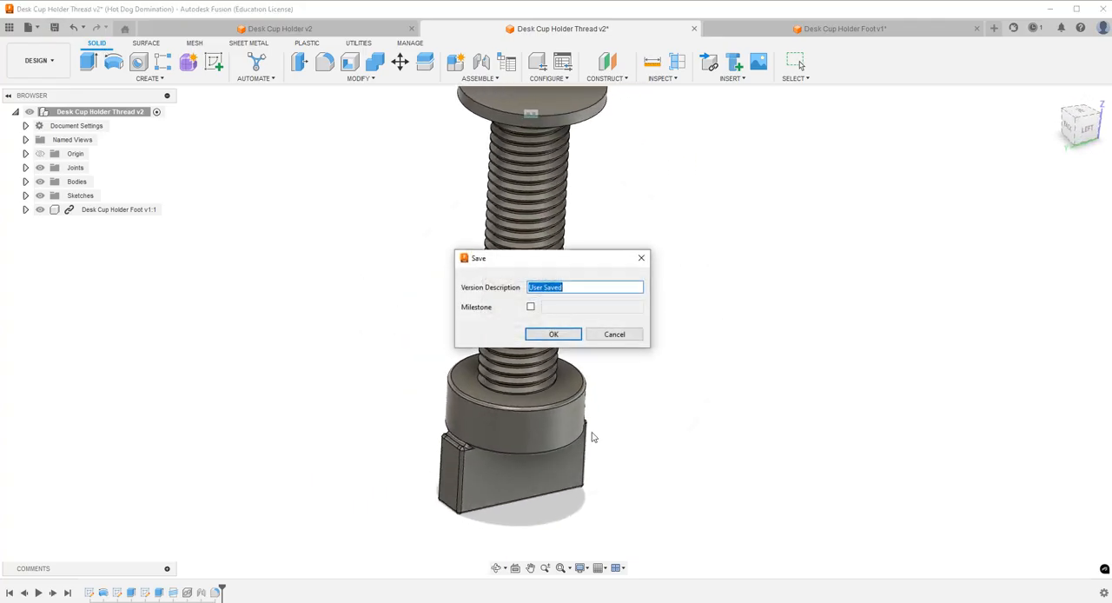
pyautogui.click(549, 335)
# Switch to the Desk Cup Holder design, roll its timeline to the end and update the linked thread component to the latest version.
pyautogui.click(347, 29)
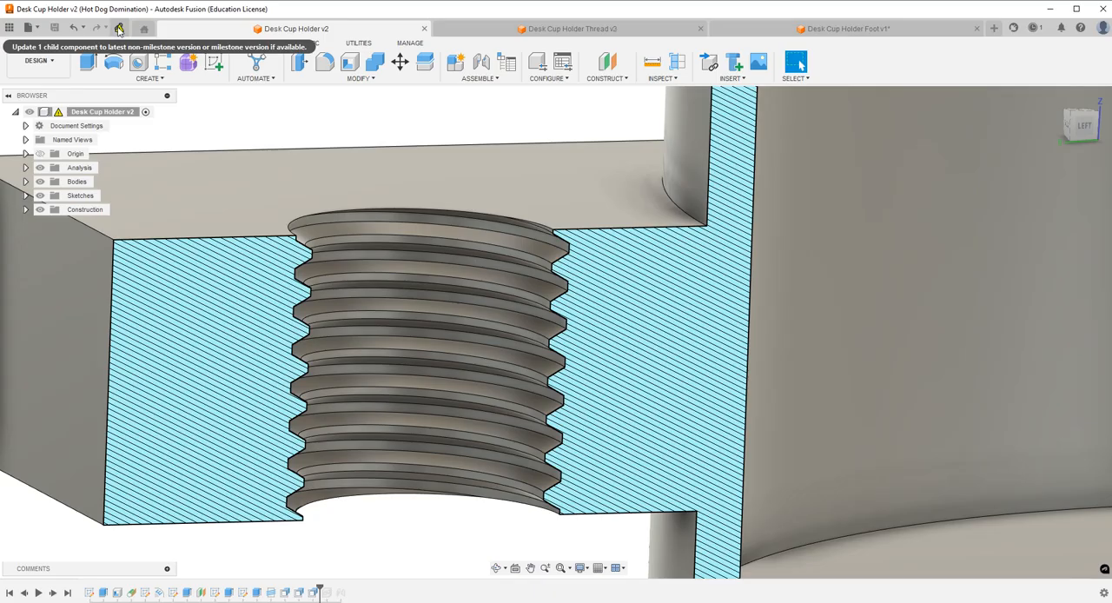
pyautogui.click(119, 29)
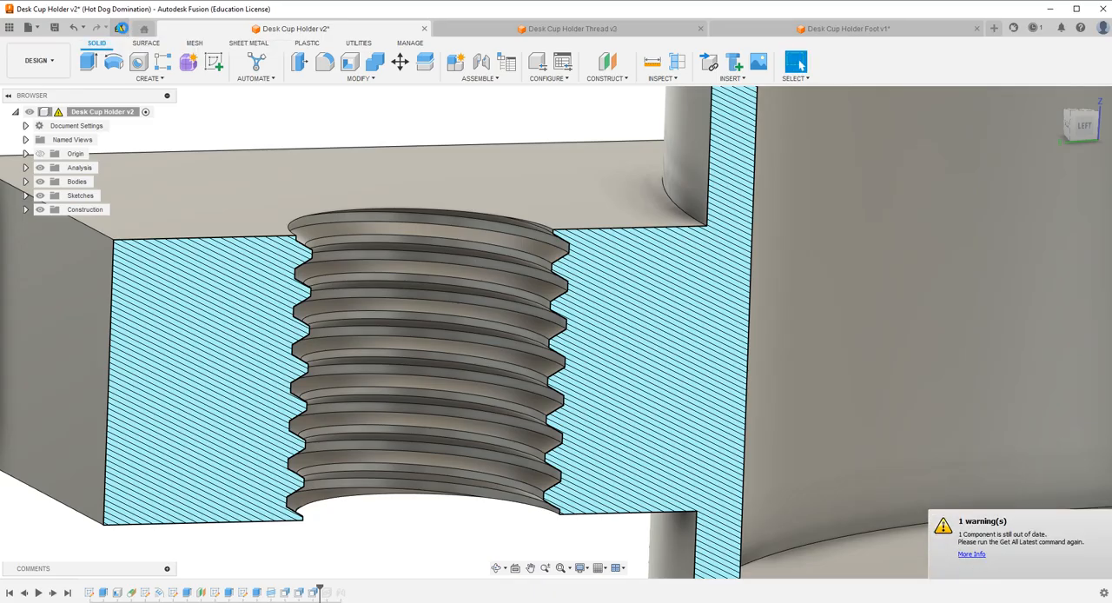
pyautogui.scroll(-3, 359, 311)
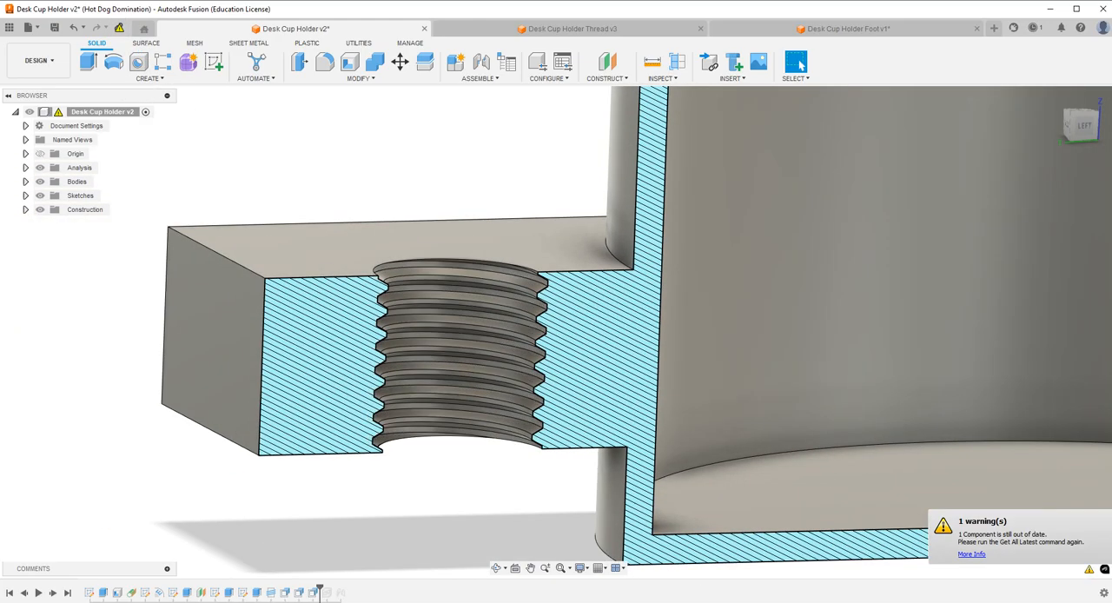
pyautogui.moveTo(322, 591); pyautogui.dragTo(348, 591)
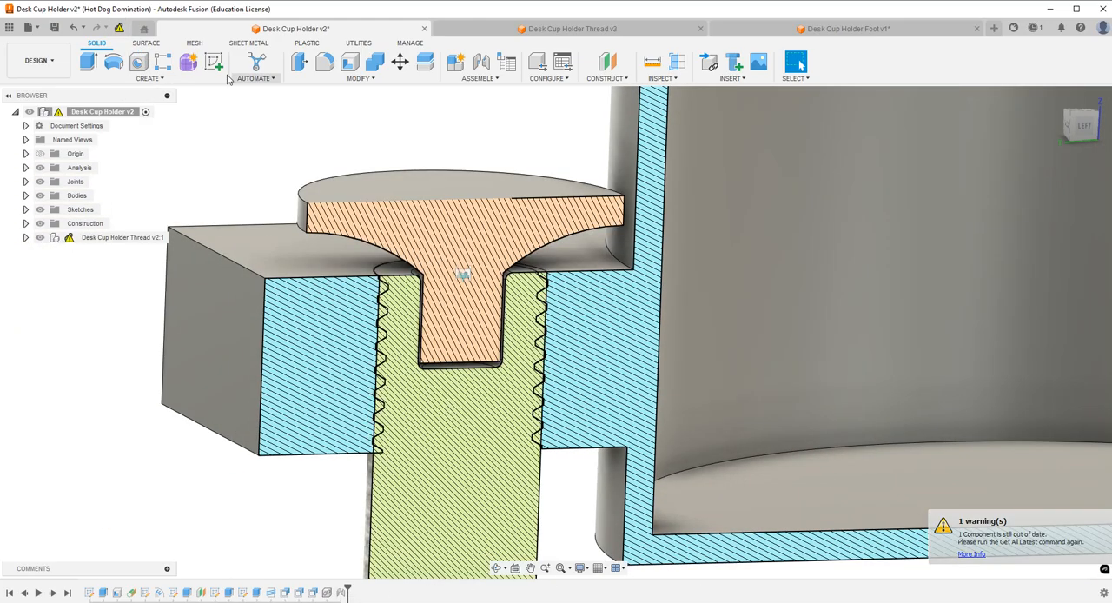
pyautogui.click(120, 28)
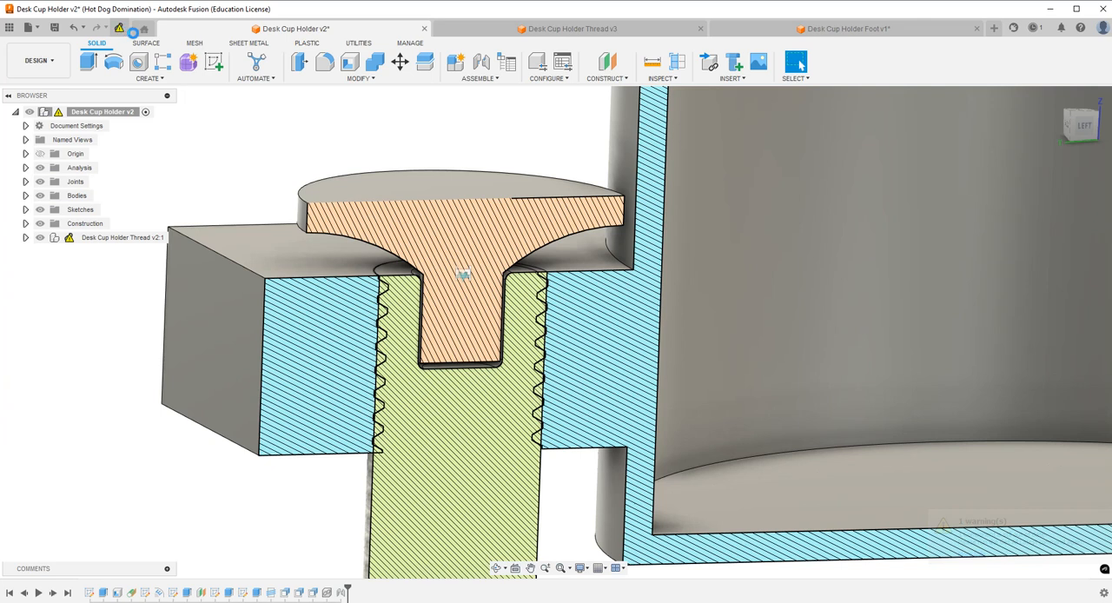
pyautogui.scroll(-3, 483, 232)
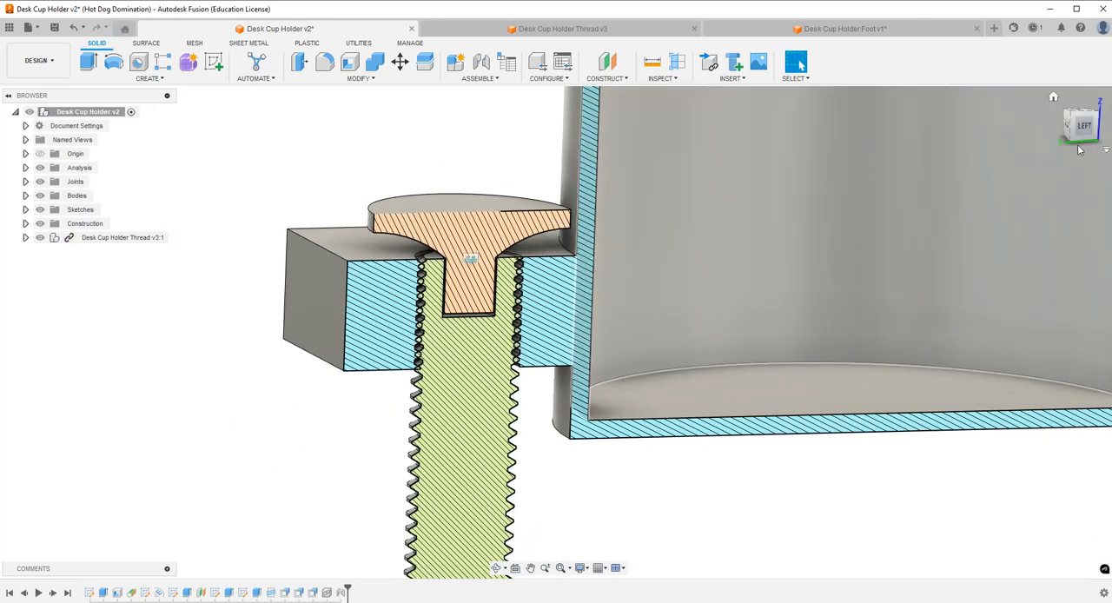
# View the section from the left, shift the screw slightly upward and examine the clearance between the mating threads.
pyautogui.click(1086, 127)
pyautogui.scroll(6, 550, 369)
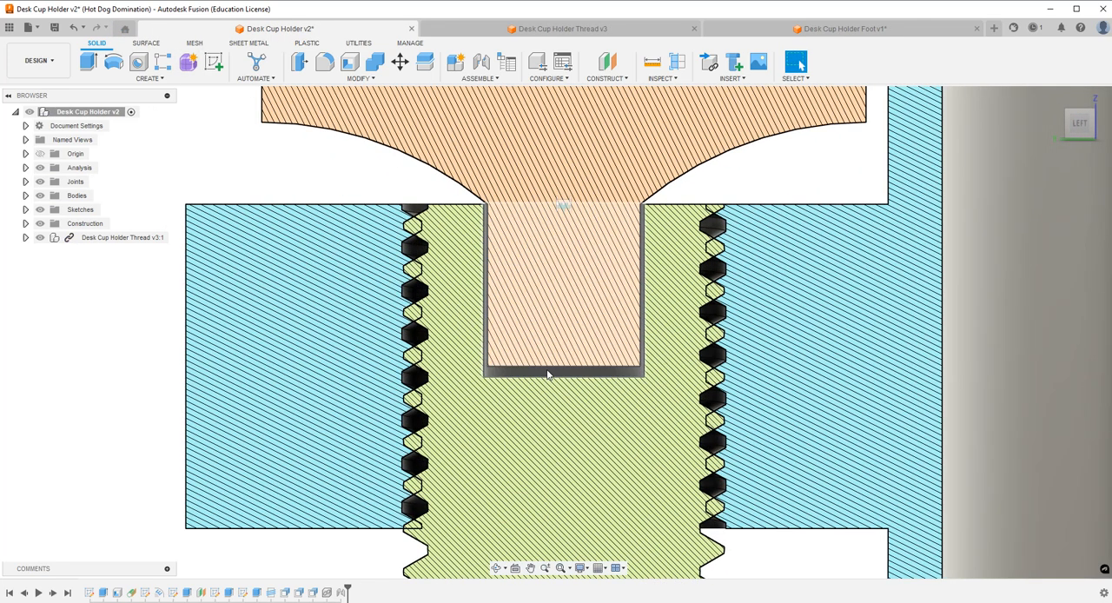
pyautogui.moveTo(549, 365); pyautogui.dragTo(553, 347)
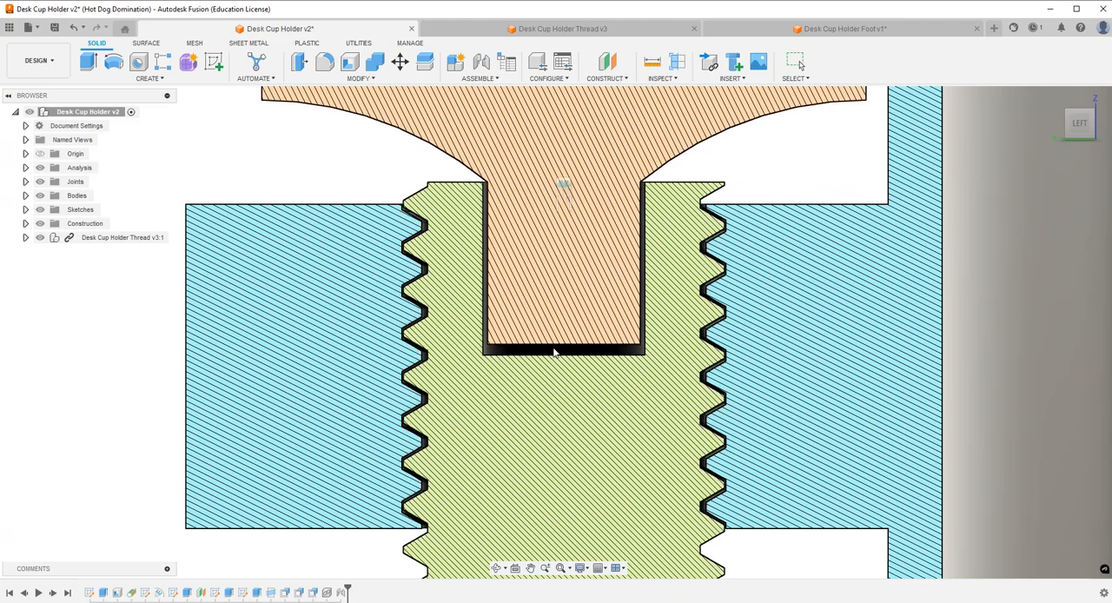
pyautogui.scroll(4, 447, 244)
pyautogui.scroll(-5, 448, 239)
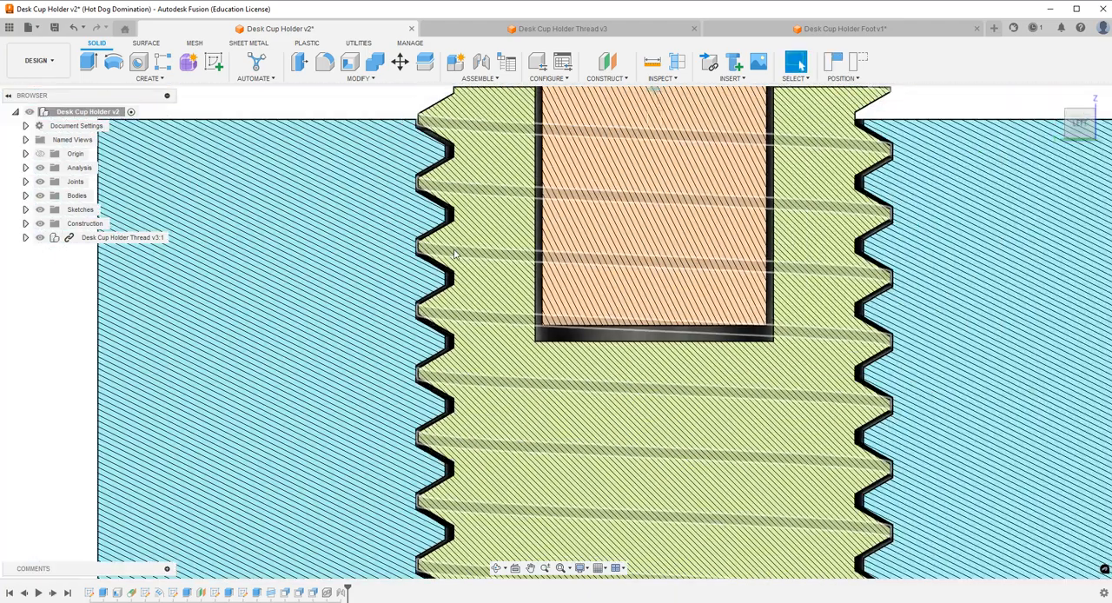
pyautogui.scroll(5, 448, 239)
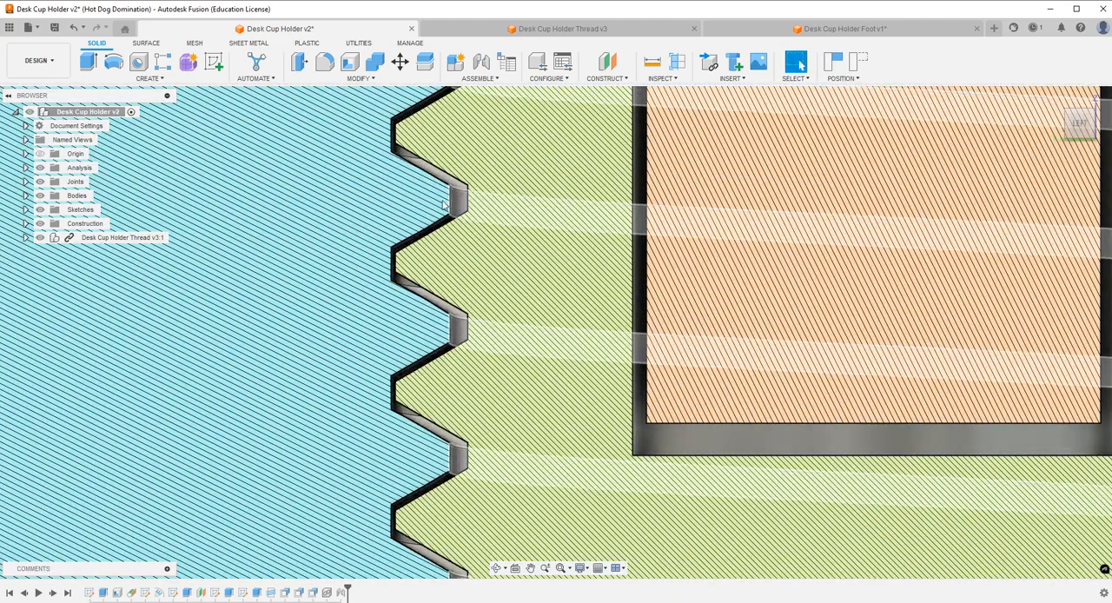
pyautogui.scroll(-6, 467, 318)
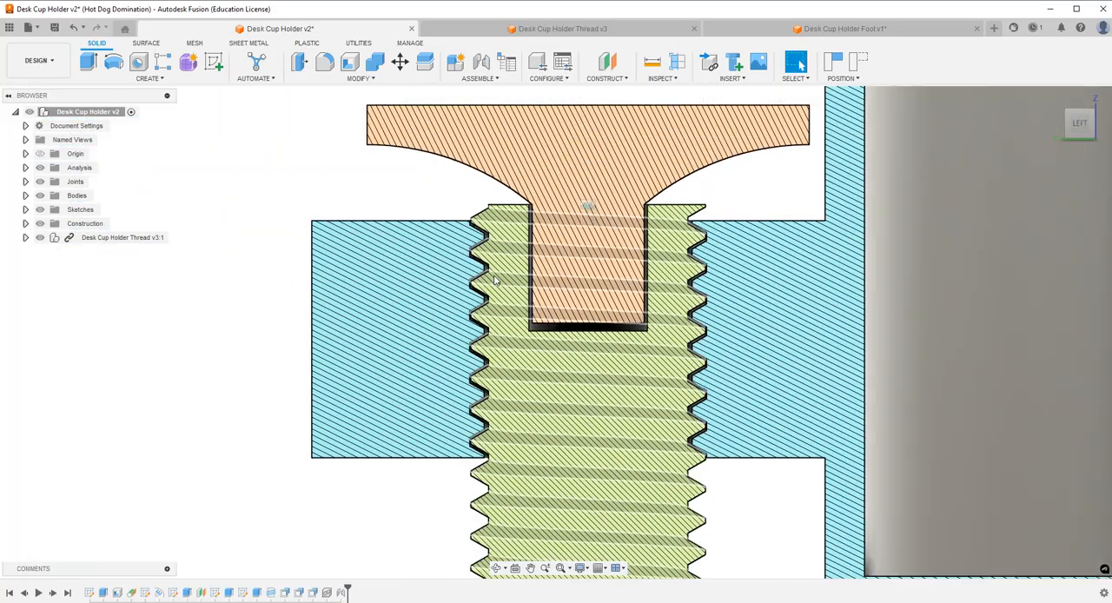
pyautogui.scroll(-3, 534, 260)
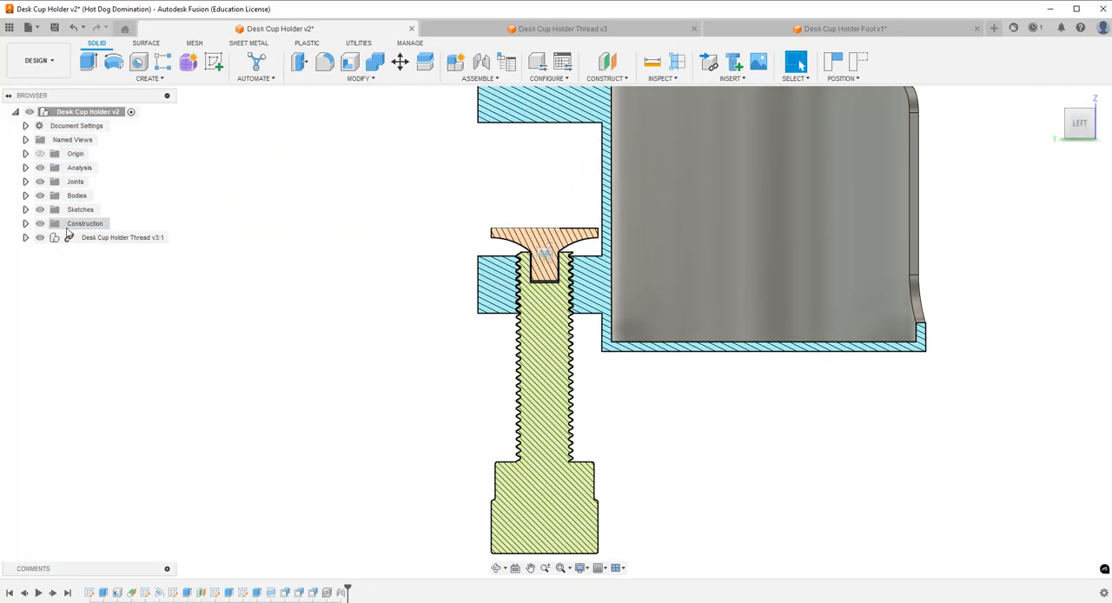
# Hide the section analysis and raise the clamp screw until its foot sits just beneath the upper arm.
pyautogui.click(39, 168)
pyautogui.keyDown('shift'); pyautogui.moveTo(509, 542); pyautogui.dragTo(540, 407, button='middle'); pyautogui.keyUp('shift')
pyautogui.moveTo(509, 471); pyautogui.dragTo(517, 396)
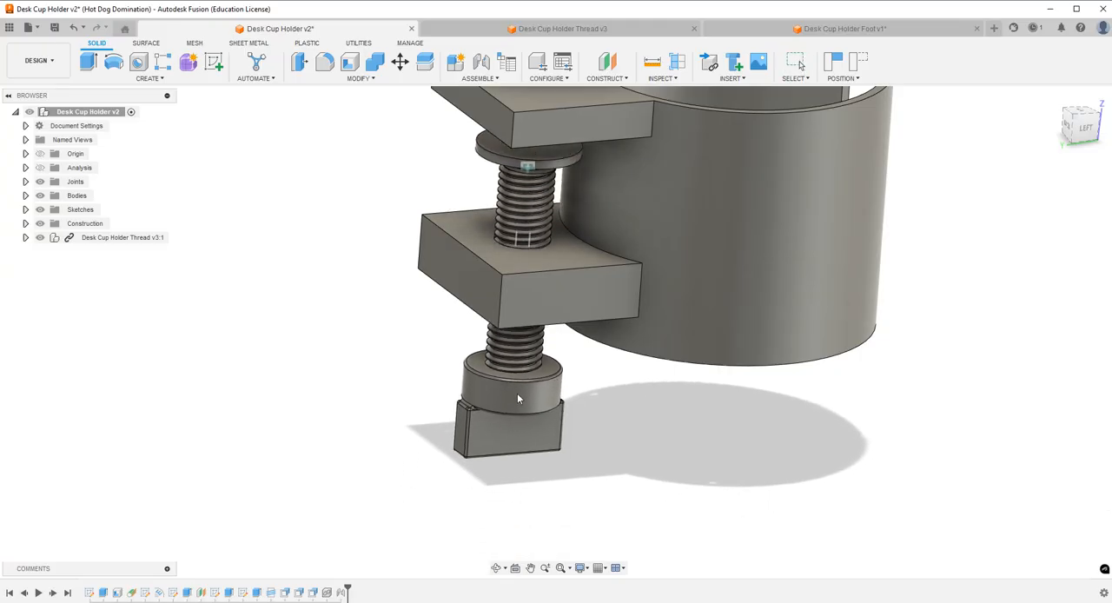
# Inspect the assembled cup holder, clamp screw and filleted grip from the sides, underneath and behind.
pyautogui.click(498, 568)
pyautogui.moveTo(718, 382); pyautogui.dragTo(658, 355)
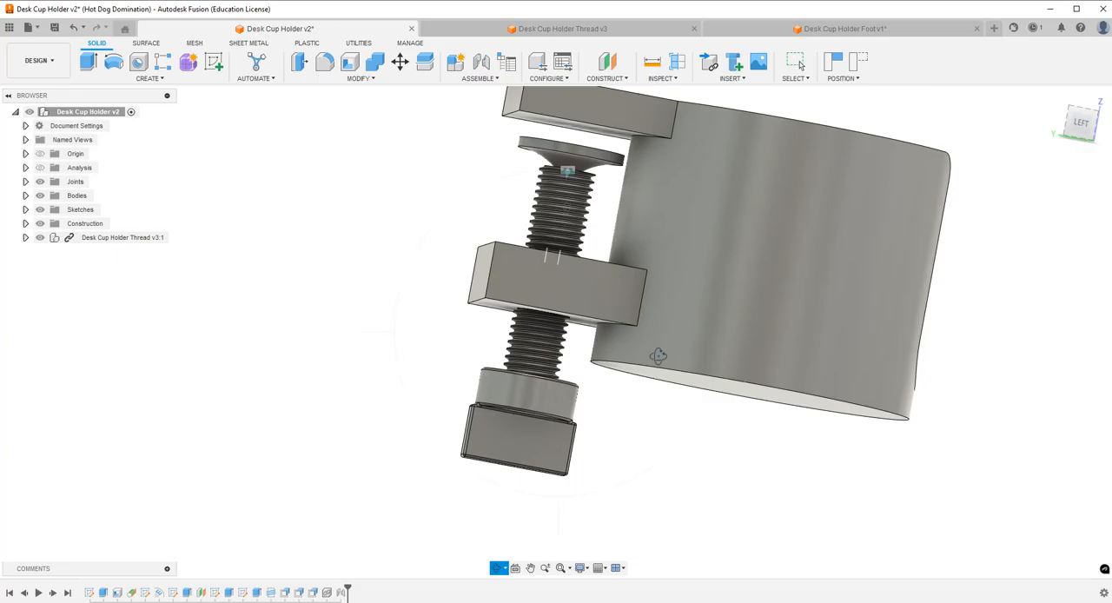
pyautogui.moveTo(657, 357); pyautogui.dragTo(476, 322)
pyautogui.scroll(4, 584, 379)
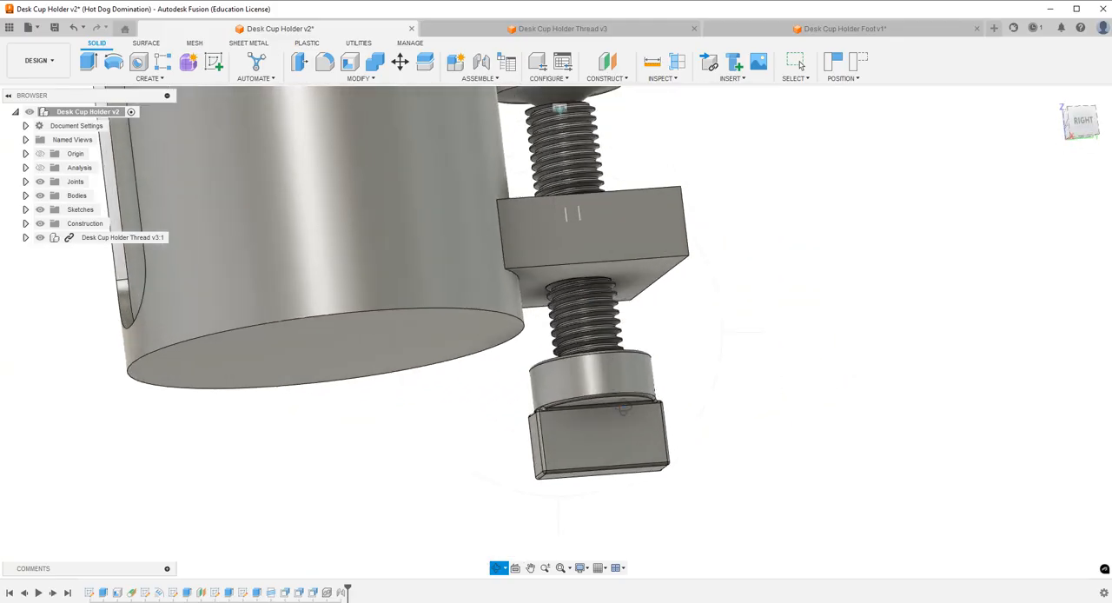
pyautogui.moveTo(577, 465); pyautogui.dragTo(624, 390)
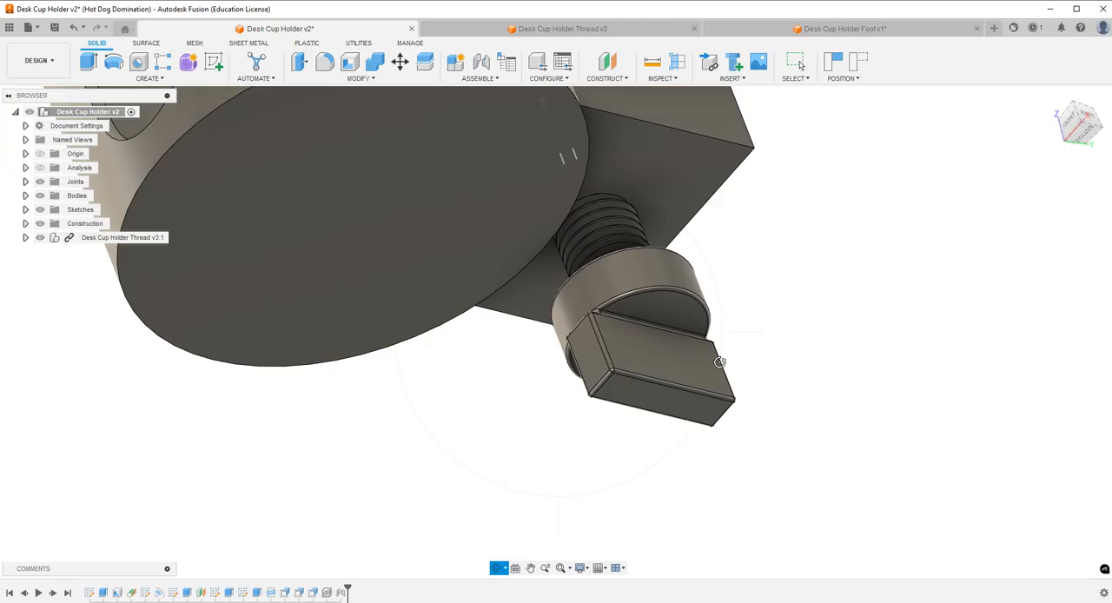
pyautogui.moveTo(680, 243); pyautogui.dragTo(576, 229)
pyautogui.scroll(-6, 646, 267)
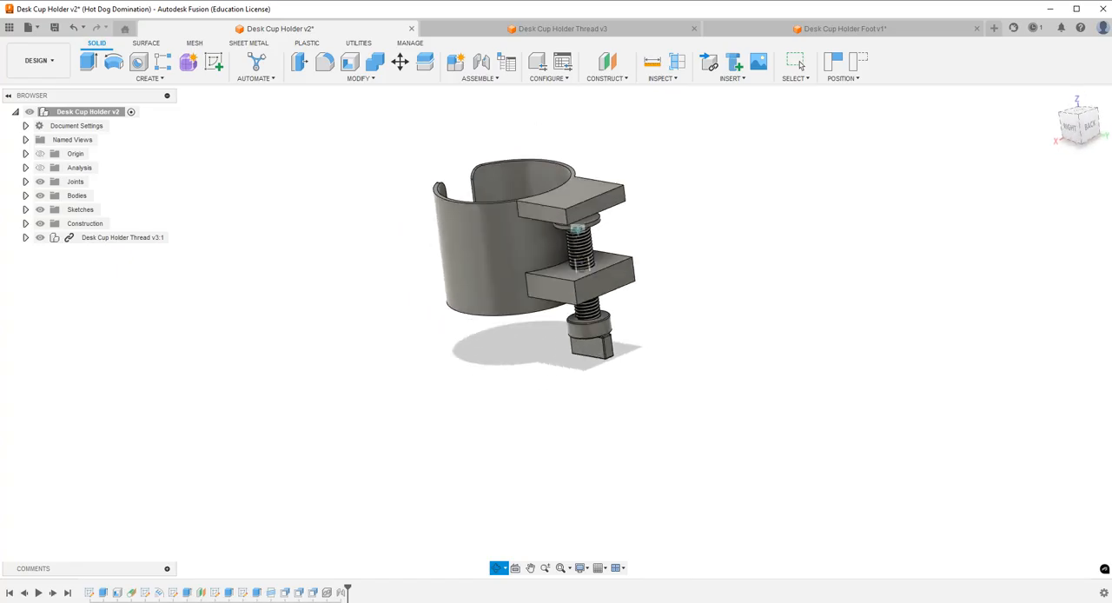
# Fillet the four outer vertical corner edges of the upper and lower clamp arms with a 0.5 in radius.
pyautogui.click(797, 63)
pyautogui.scroll(3, 556, 142)
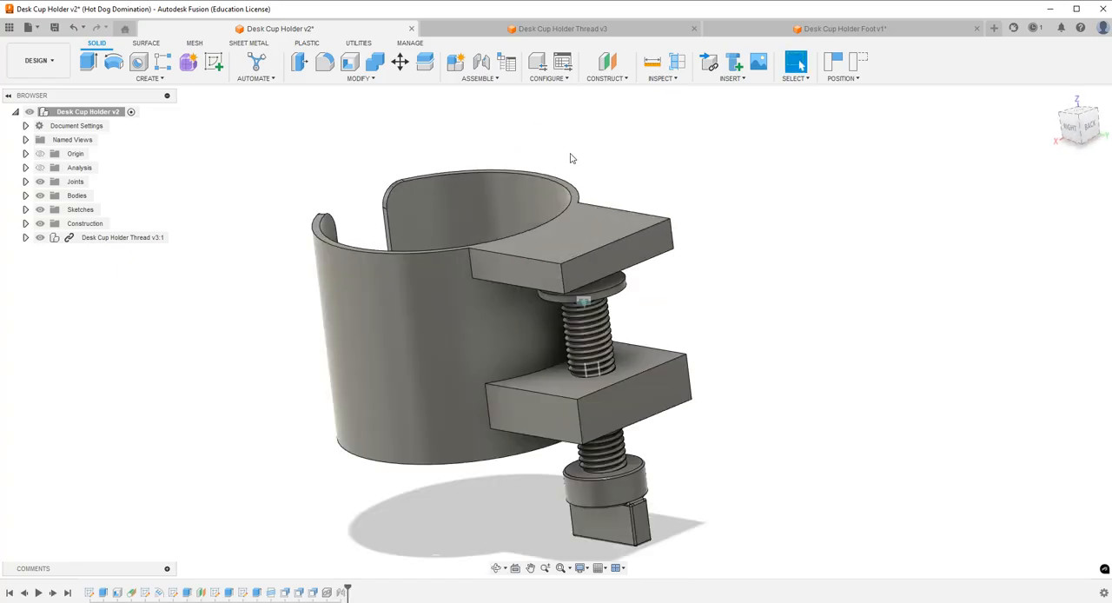
pyautogui.click(324, 62)
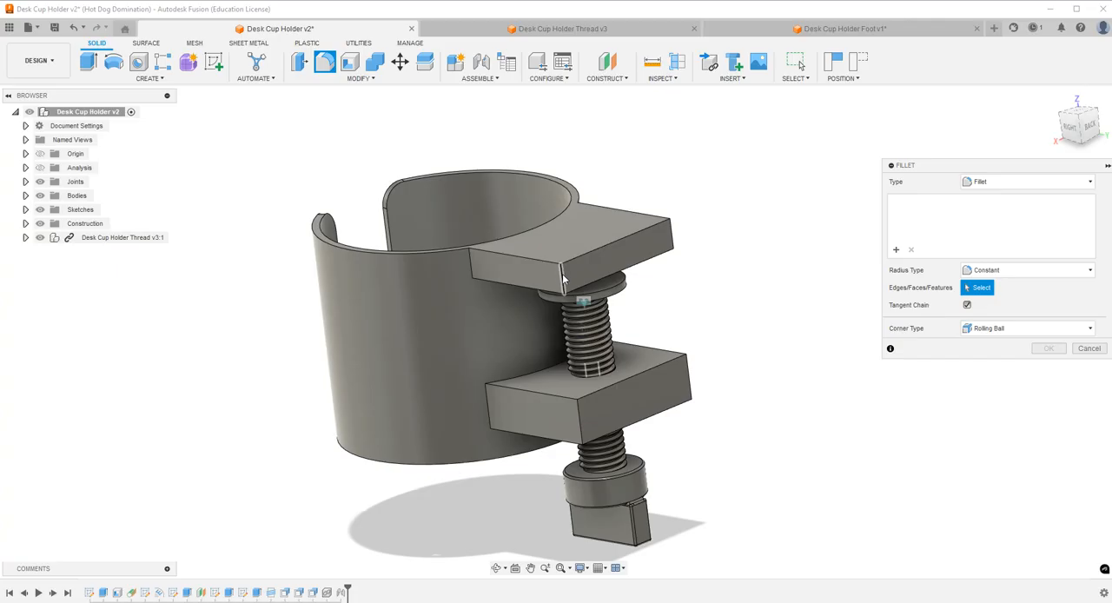
pyautogui.click(556, 274)
pyautogui.click(690, 380)
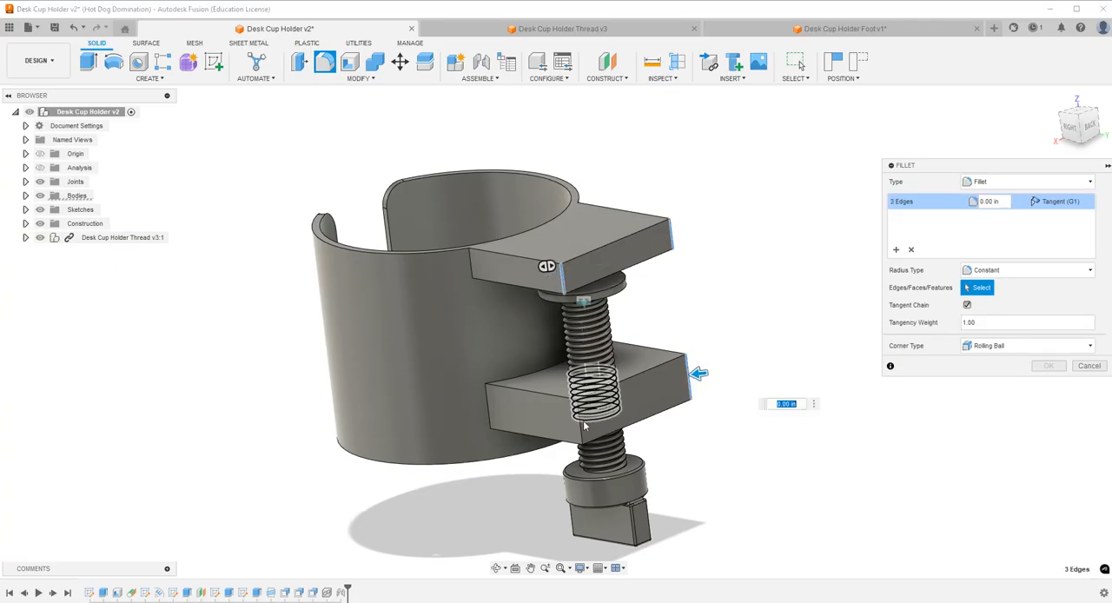
pyautogui.click(579, 413)
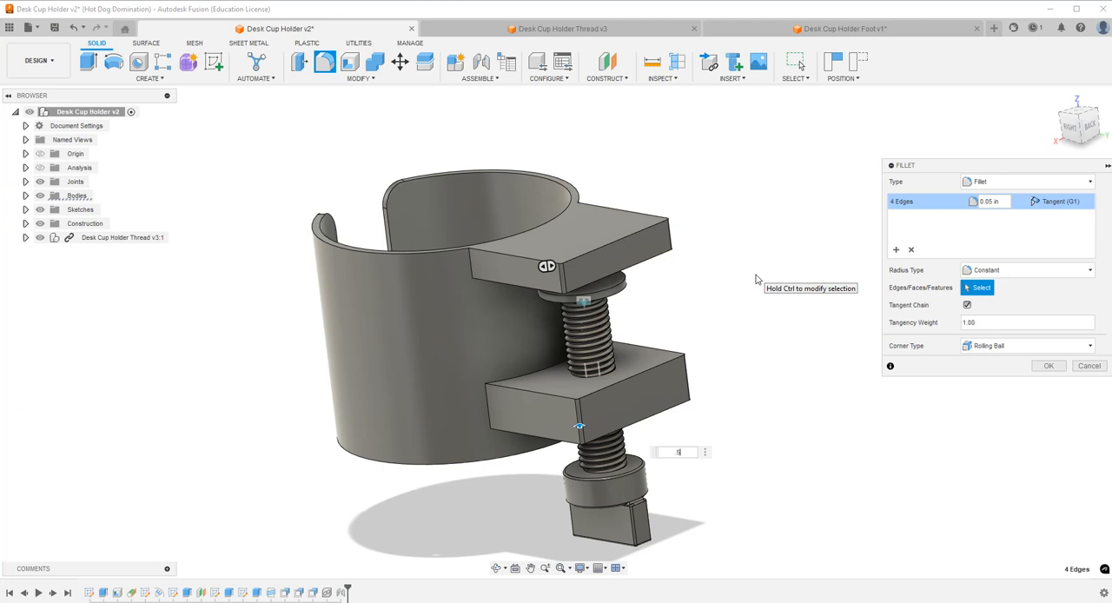
pyautogui.press('Return')
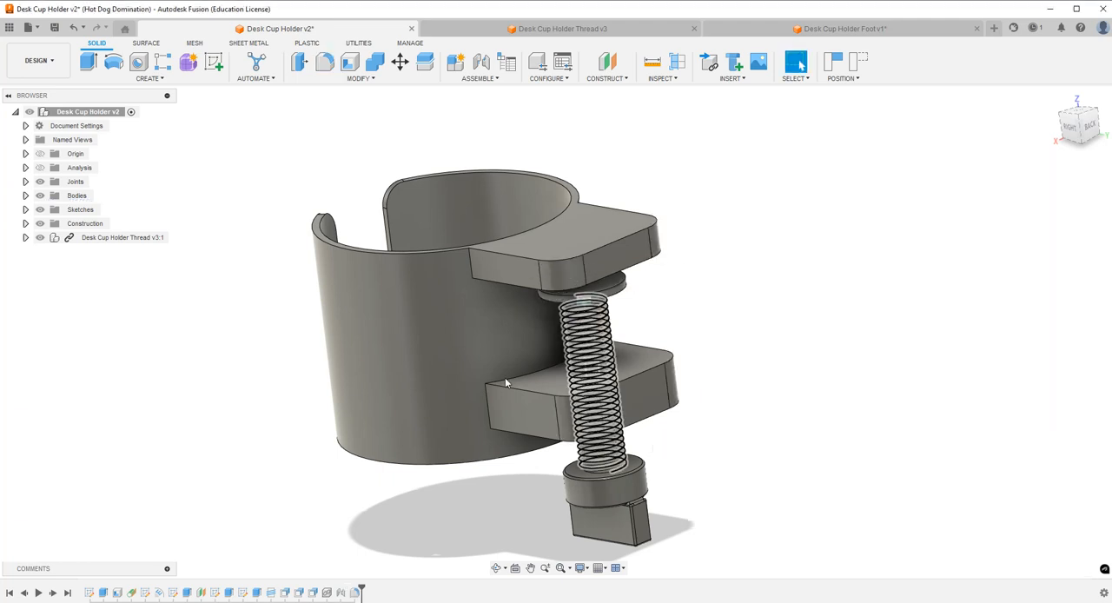
# Fillet the four vertical edges where both clamp arms meet the cup wall with a 1 in radius.
pyautogui.click(325, 63)
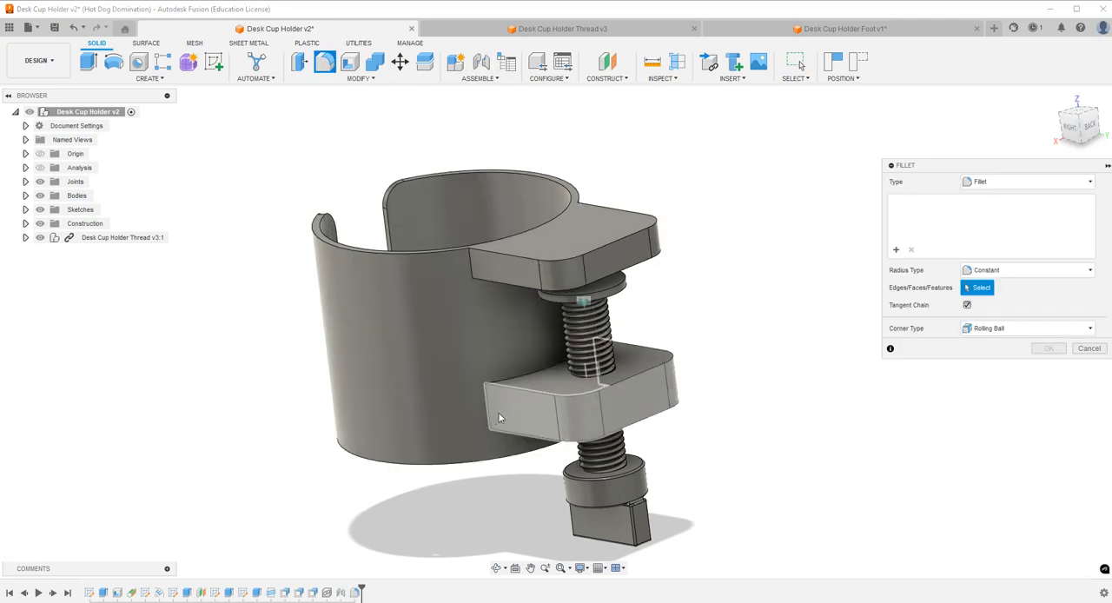
pyautogui.click(486, 407)
pyautogui.click(472, 266)
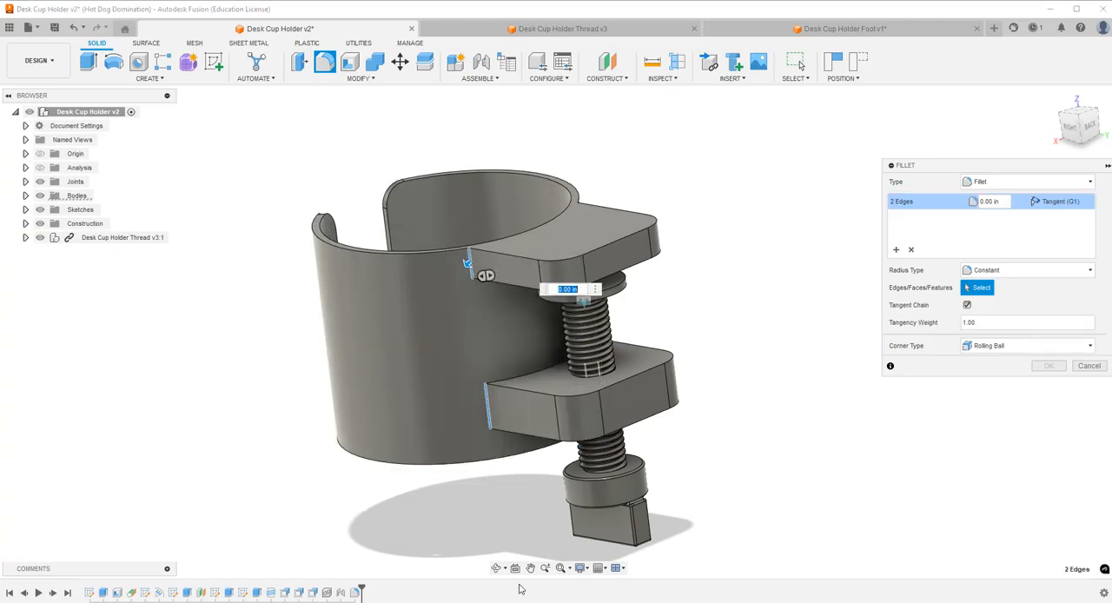
pyautogui.click(497, 568)
pyautogui.moveTo(636, 452); pyautogui.dragTo(540, 353)
pyautogui.keyDown('shift'); pyautogui.moveTo(540, 353); pyautogui.dragTo(521, 350, button='middle'); pyautogui.keyUp('shift')
pyautogui.click(452, 174)
pyautogui.click(409, 346)
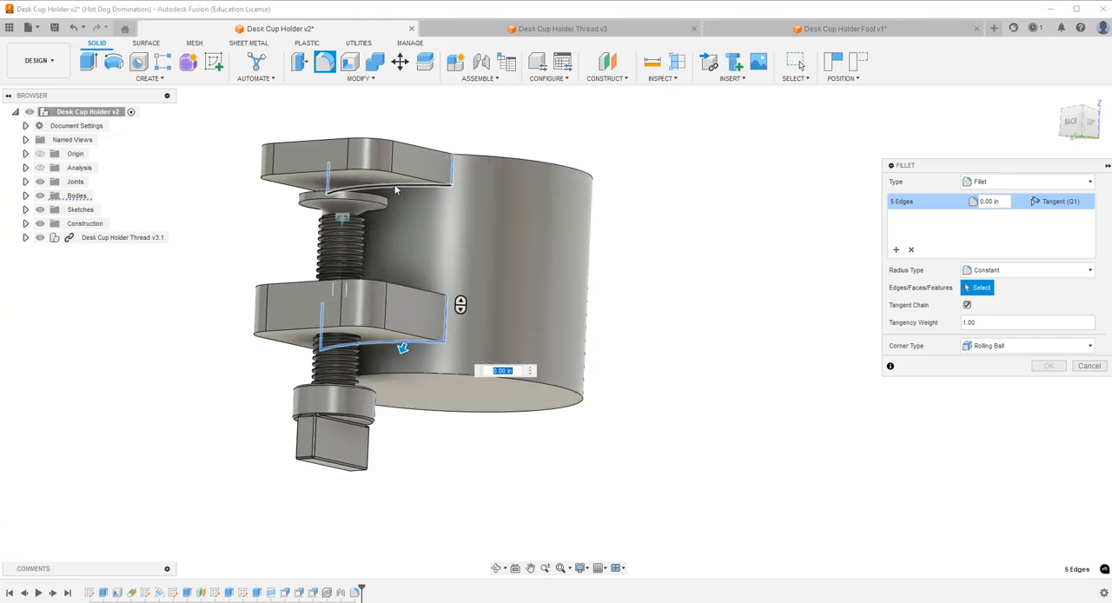
pyautogui.click(414, 285)
pyautogui.click(398, 347)
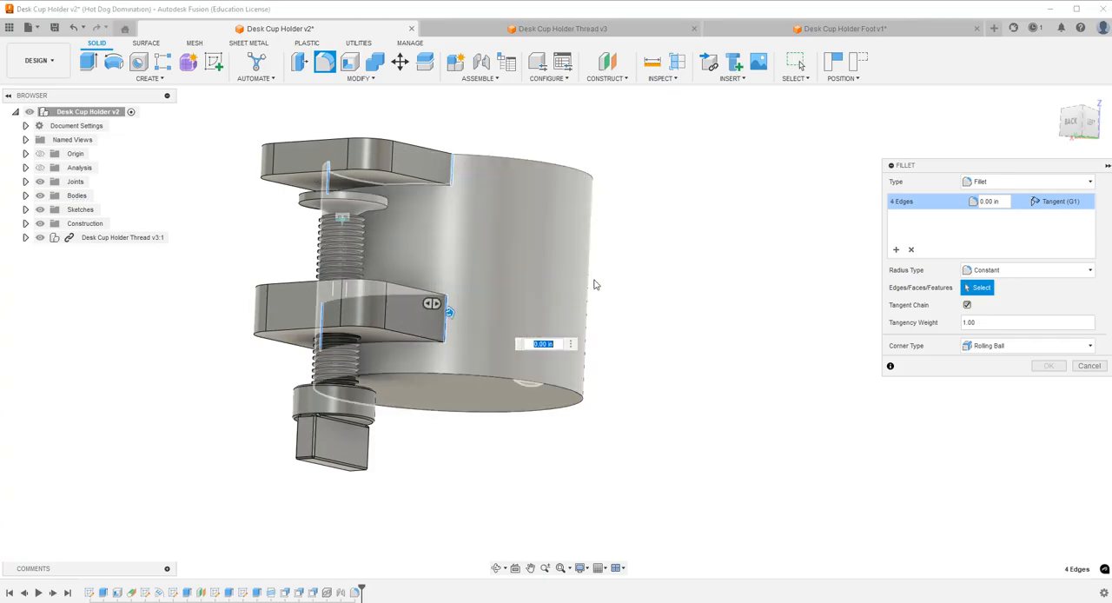
pyautogui.write('.05')
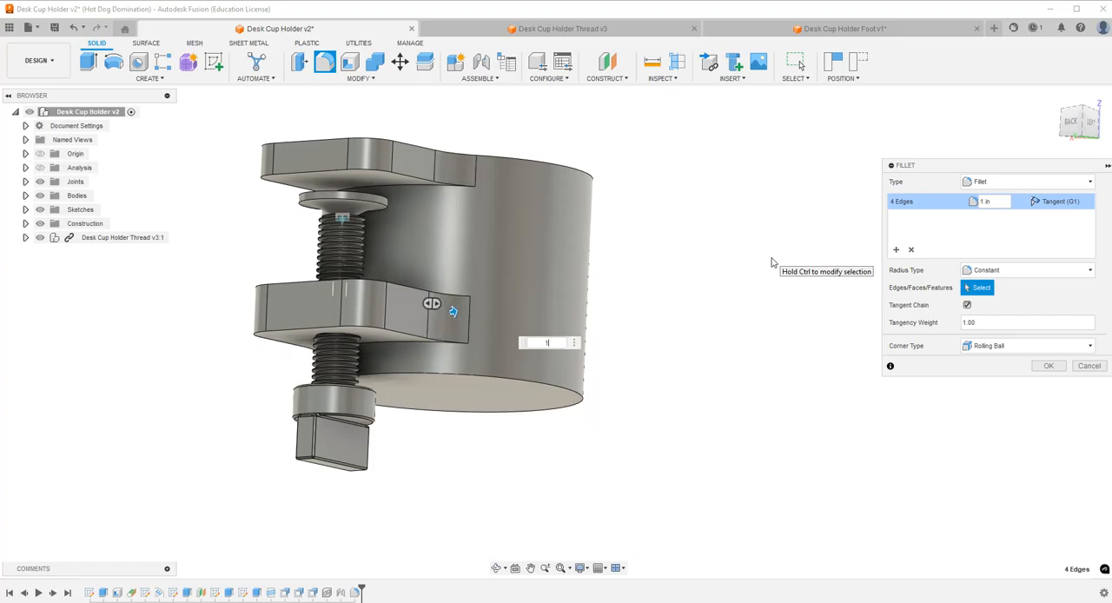
pyautogui.press('Return')
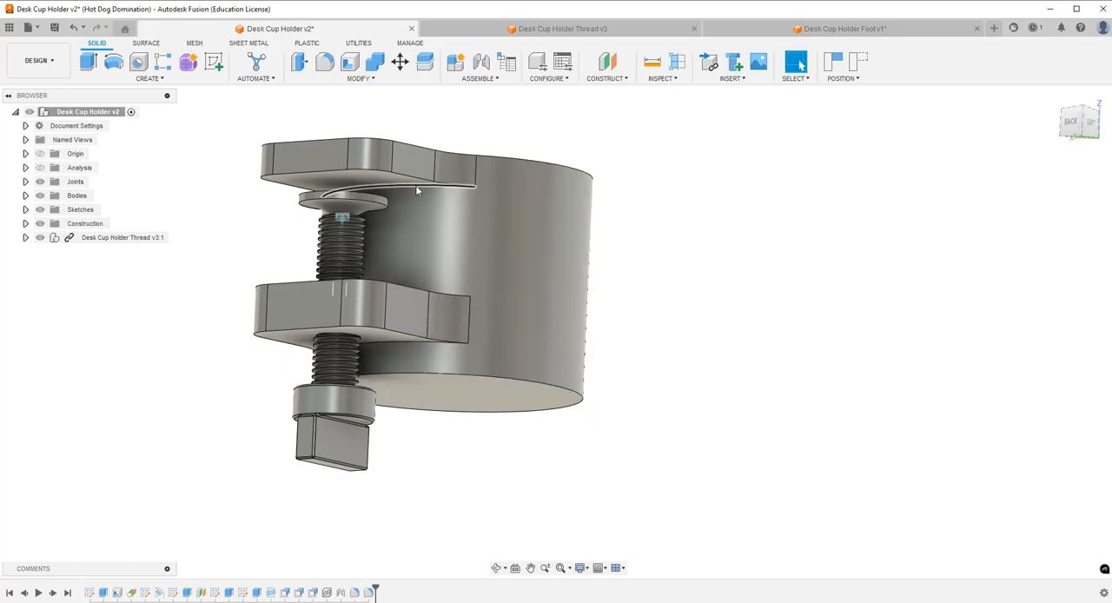
# Inspect the filleted clamp arms and their blends into the cup from both sides and in isometric views.
pyautogui.click(496, 568)
pyautogui.moveTo(468, 355); pyautogui.dragTo(477, 429)
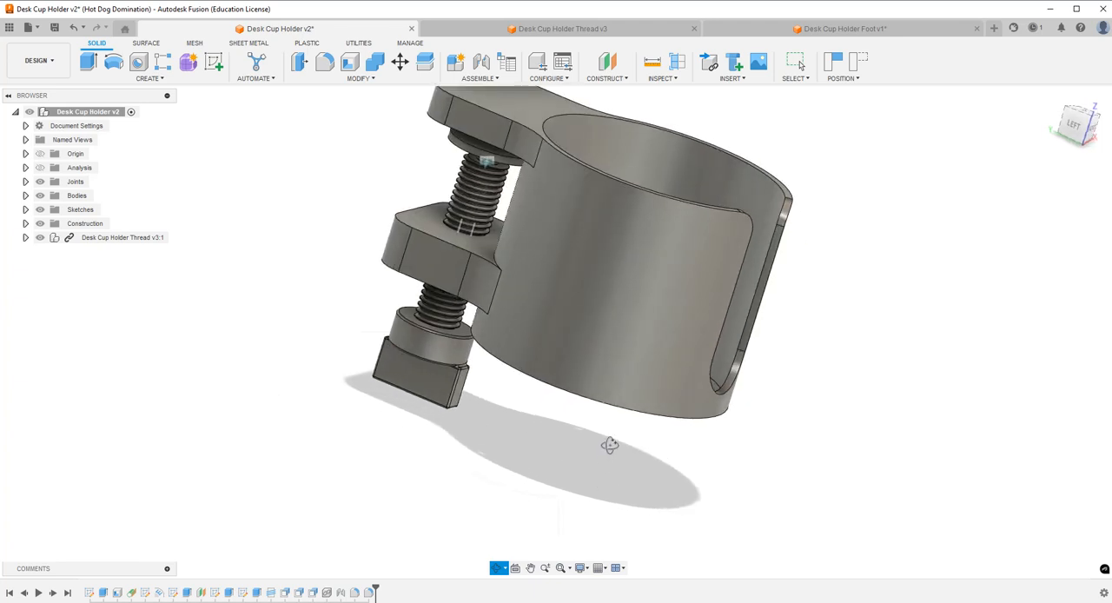
pyautogui.press('Escape')
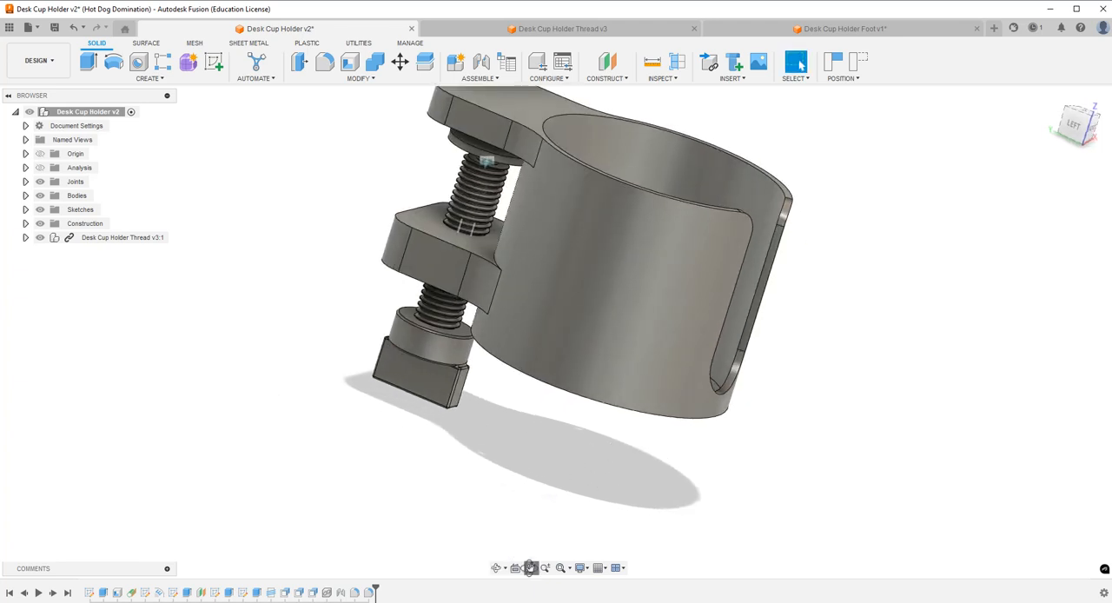
pyautogui.click(530, 567)
pyautogui.moveTo(549, 452); pyautogui.dragTo(513, 535)
pyautogui.press('Escape')
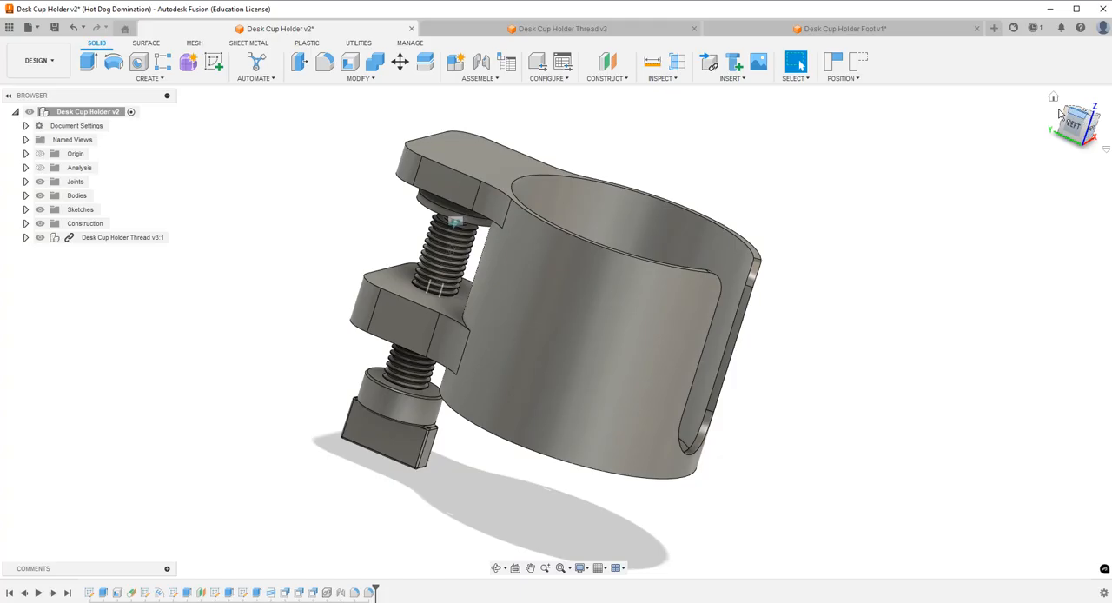
pyautogui.click(1054, 99)
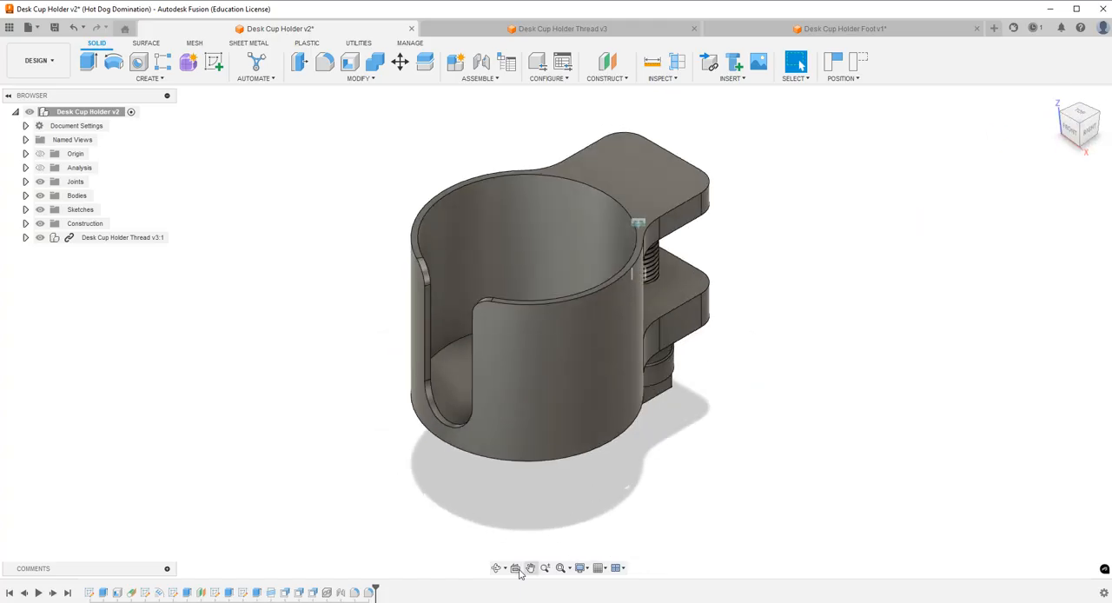
pyautogui.click(497, 568)
pyautogui.moveTo(504, 548); pyautogui.dragTo(557, 387)
pyautogui.press('Escape')
pyautogui.click(1059, 102)
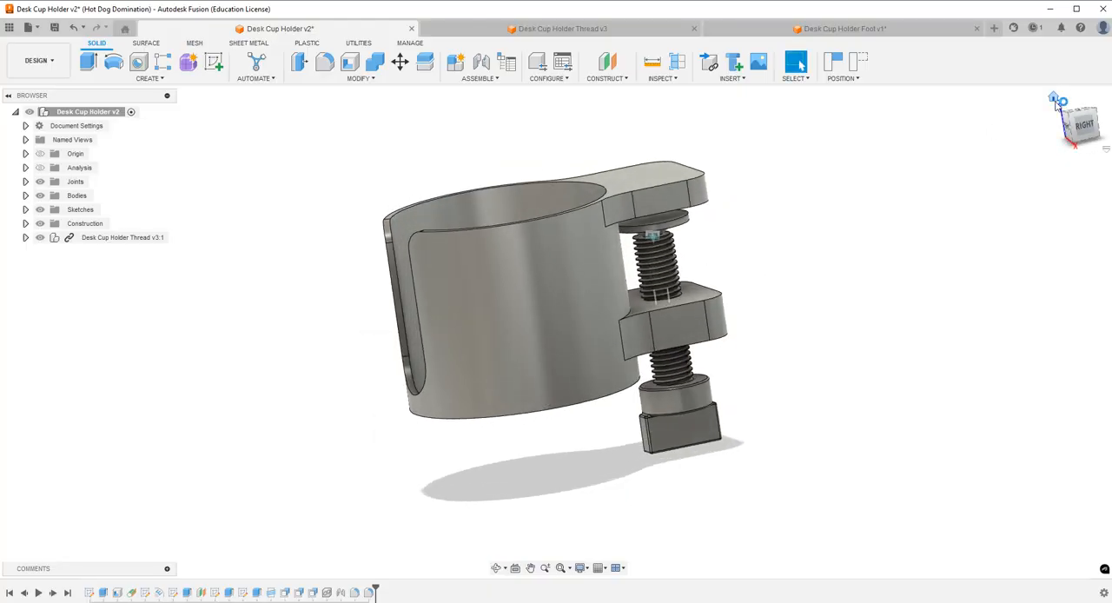
pyautogui.click(1067, 121)
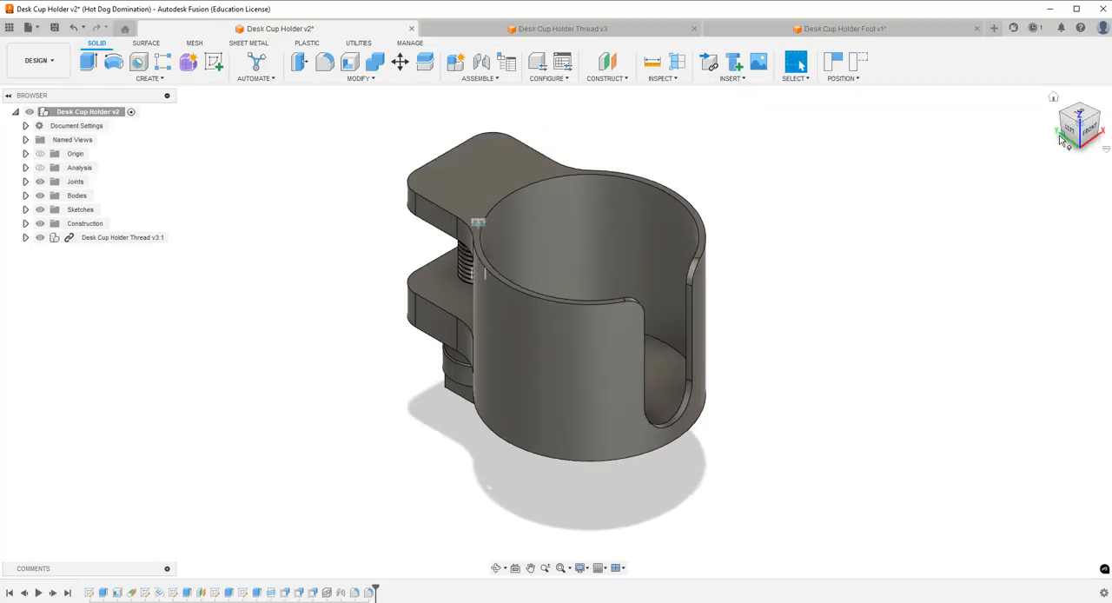